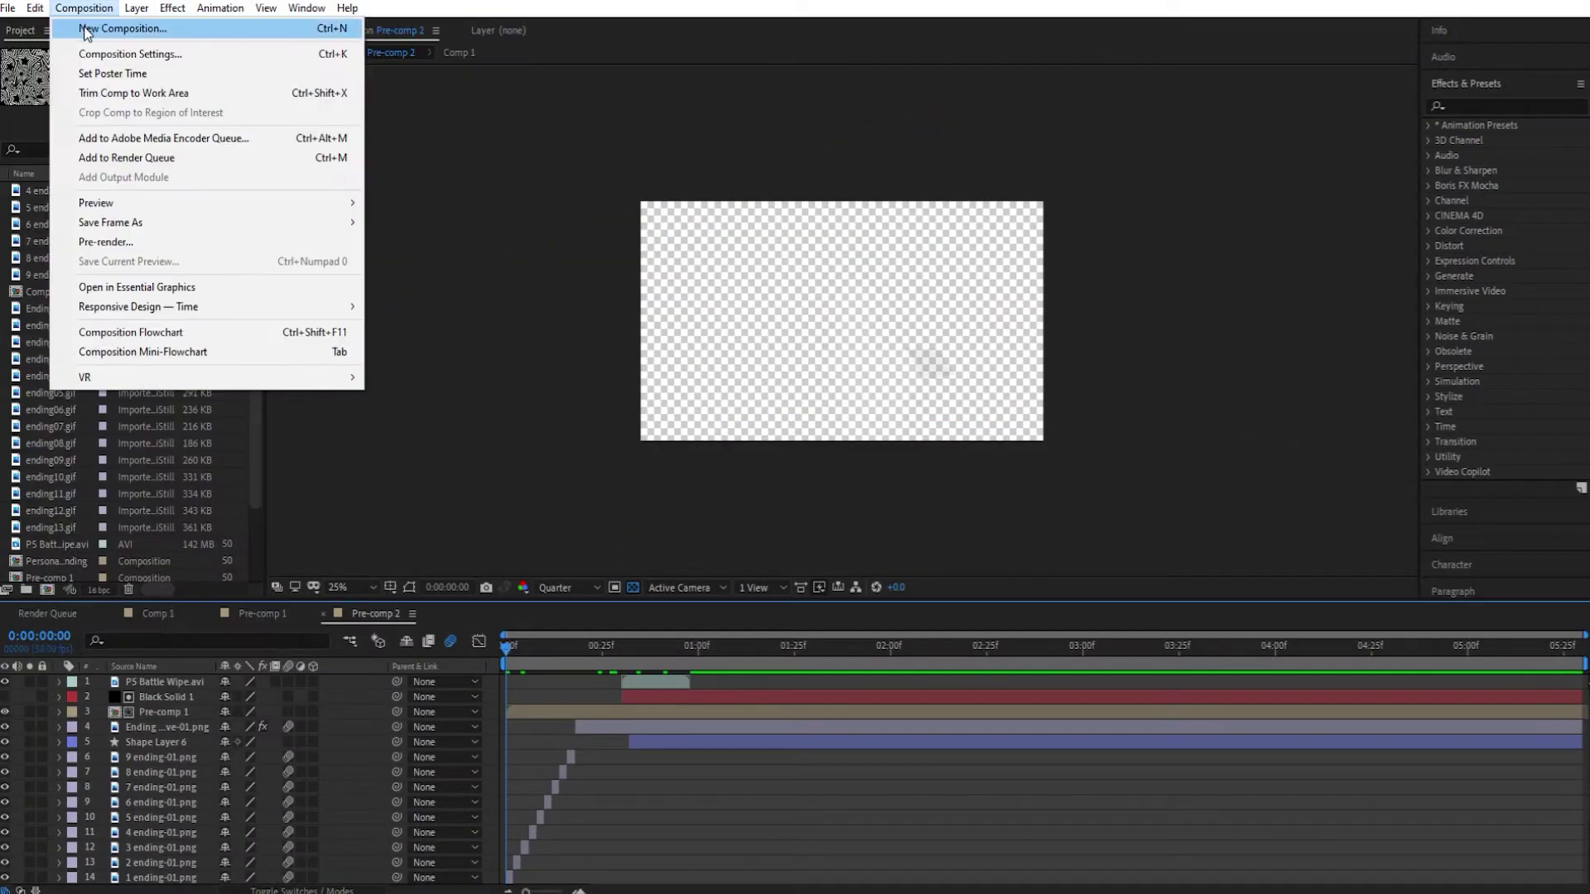
Create a 1920×1080, 50 fps comp named Persona 5 Ending with a green background
click(87, 32)
text(Persona 5 Ending)
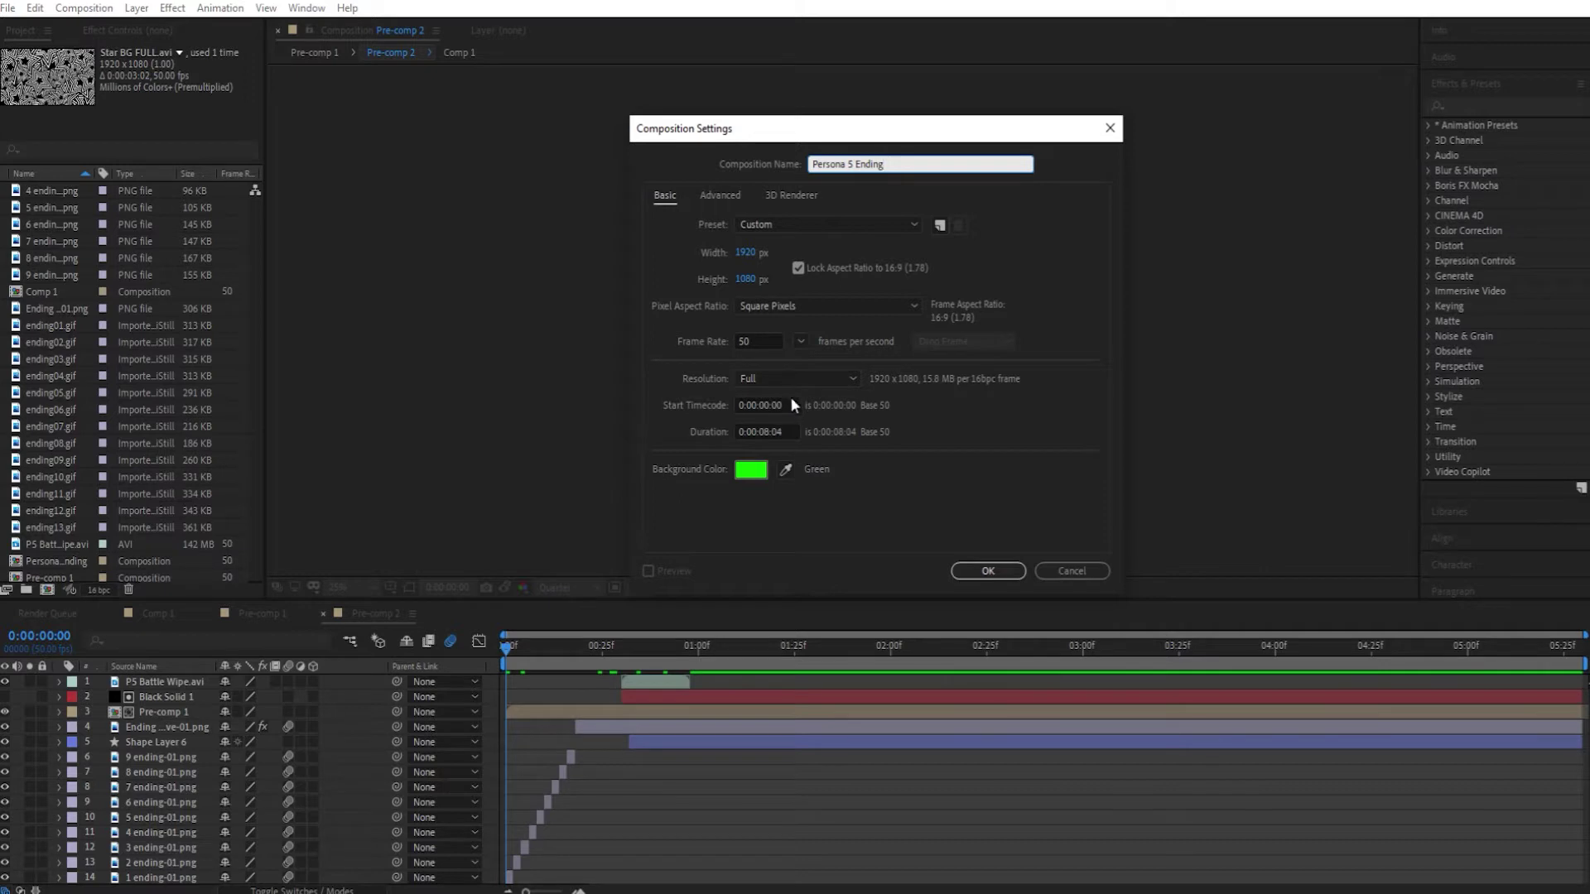
click(990, 572)
Show the comp's green background instead of the checkerboard and select the Star BG FULL.avi footage
click(632, 587)
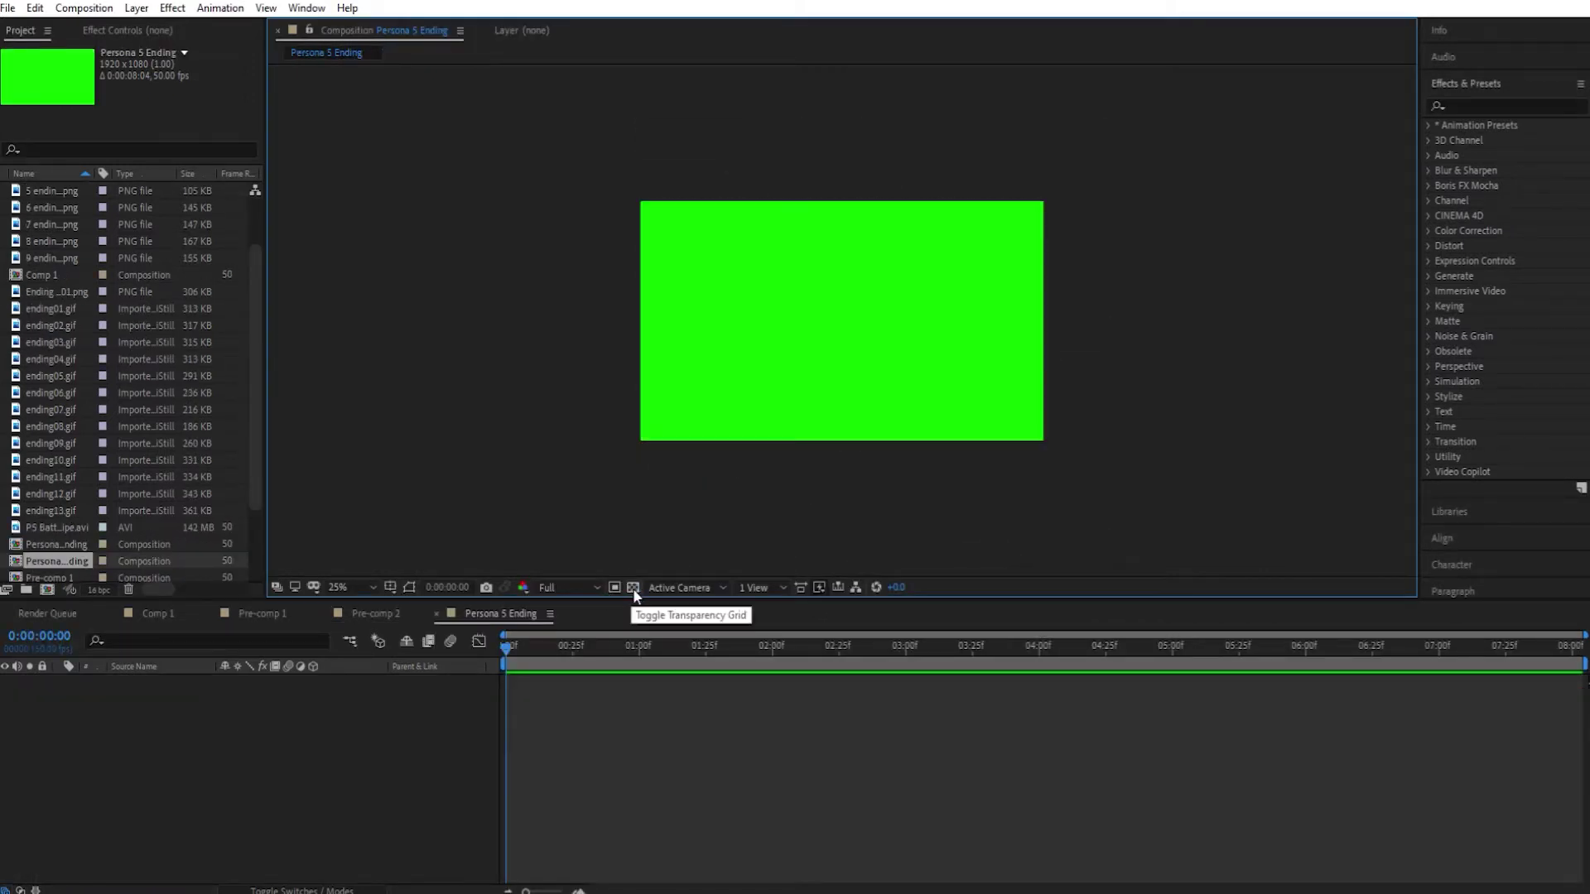
scroll(124, 528, down, 2)
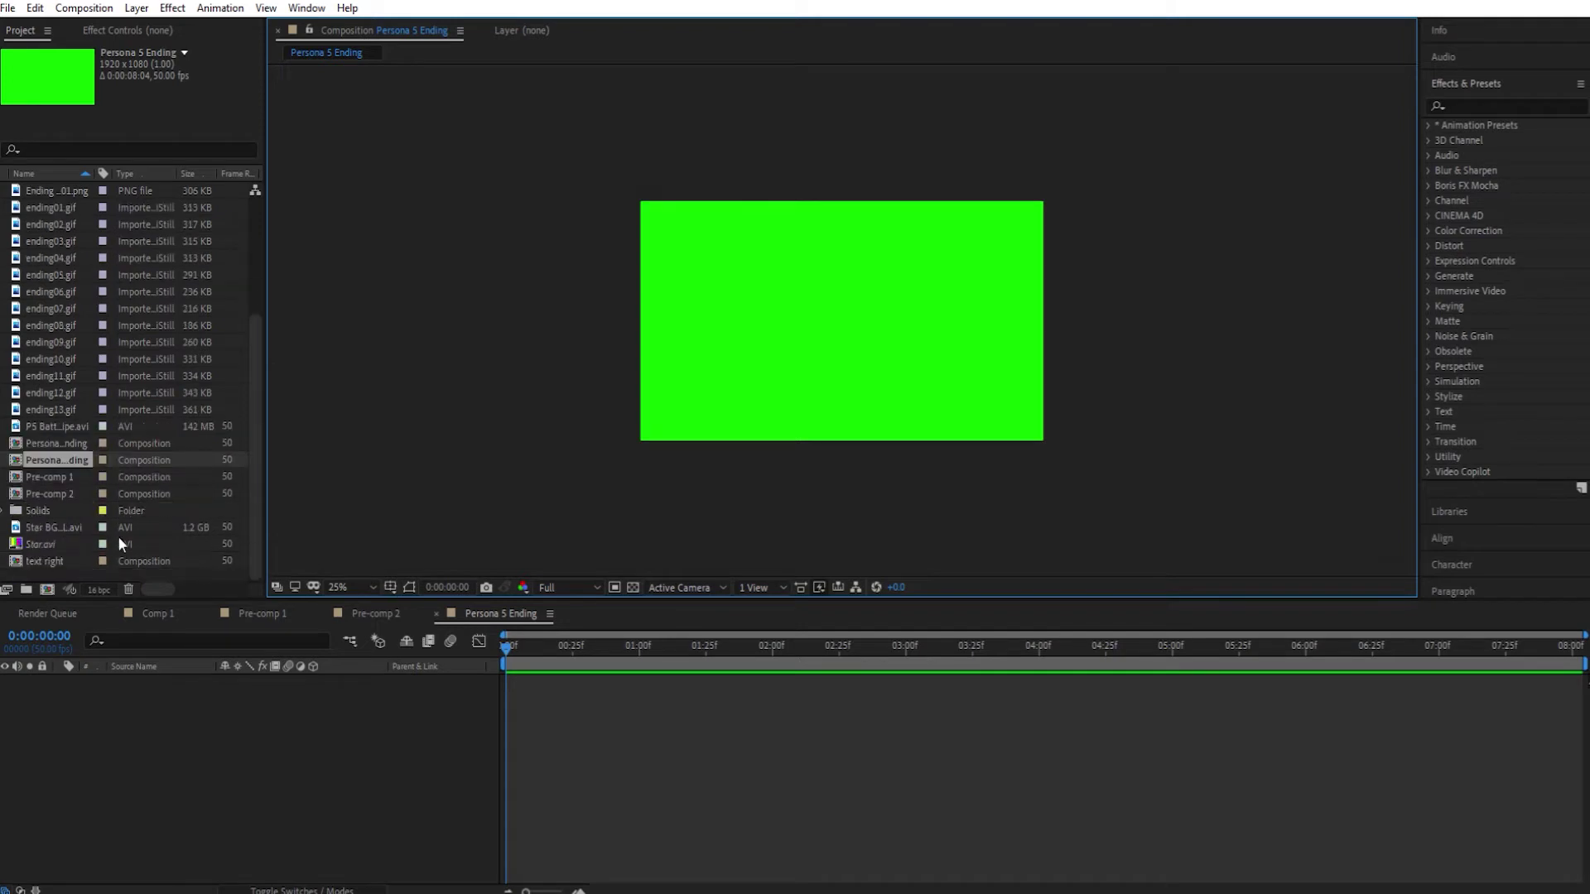
click(65, 528)
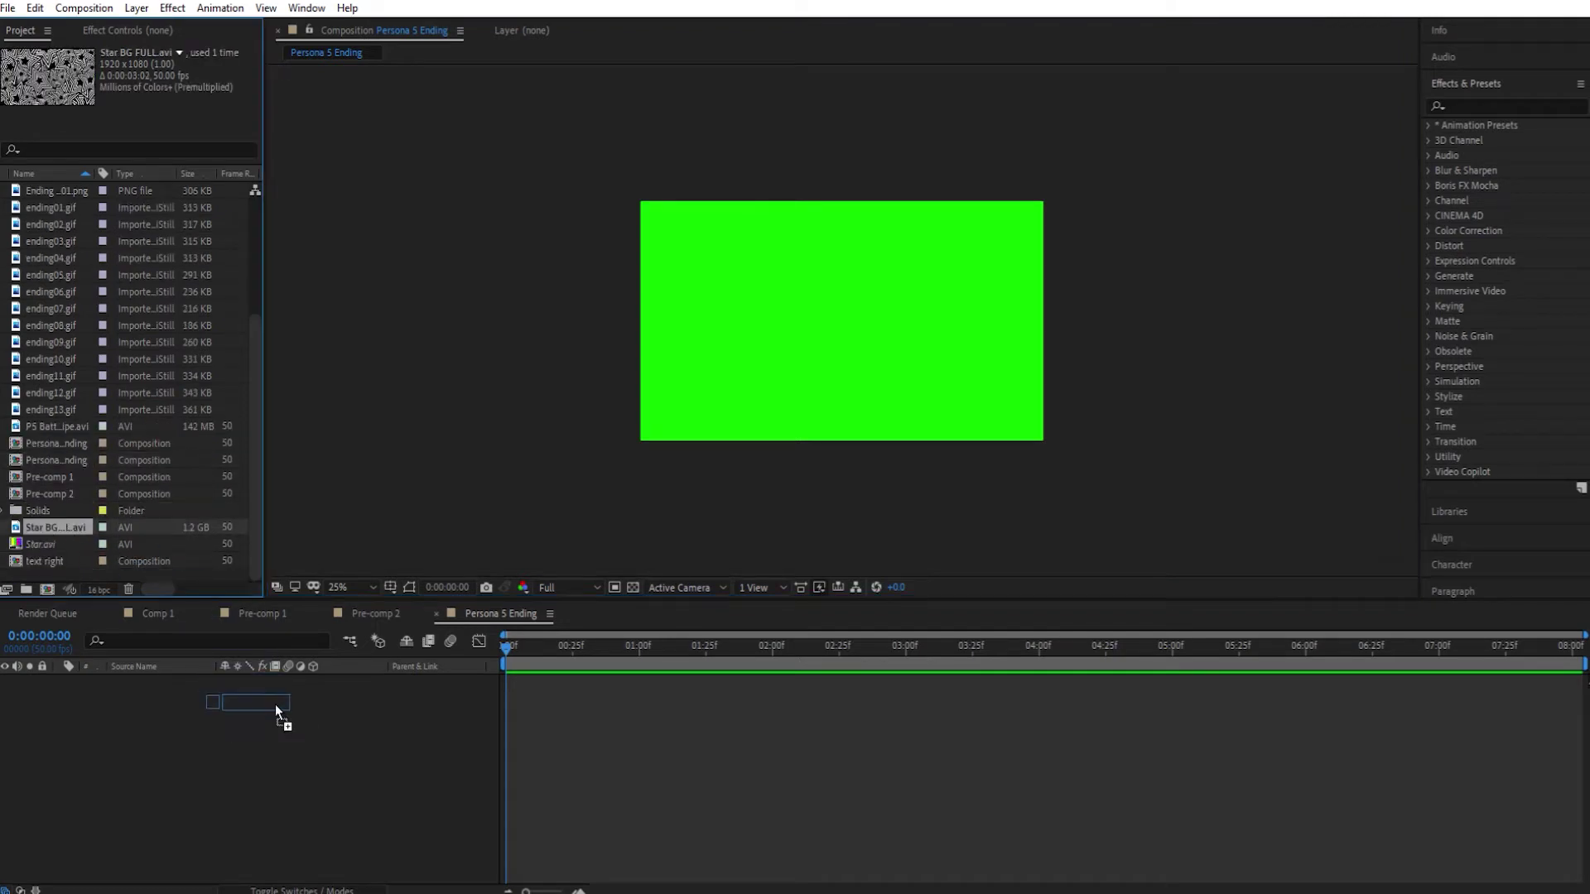
Add Star BG FULL.avi twice, start the second copy at 3:00, and select both layers
drag(266, 685, 270, 691)
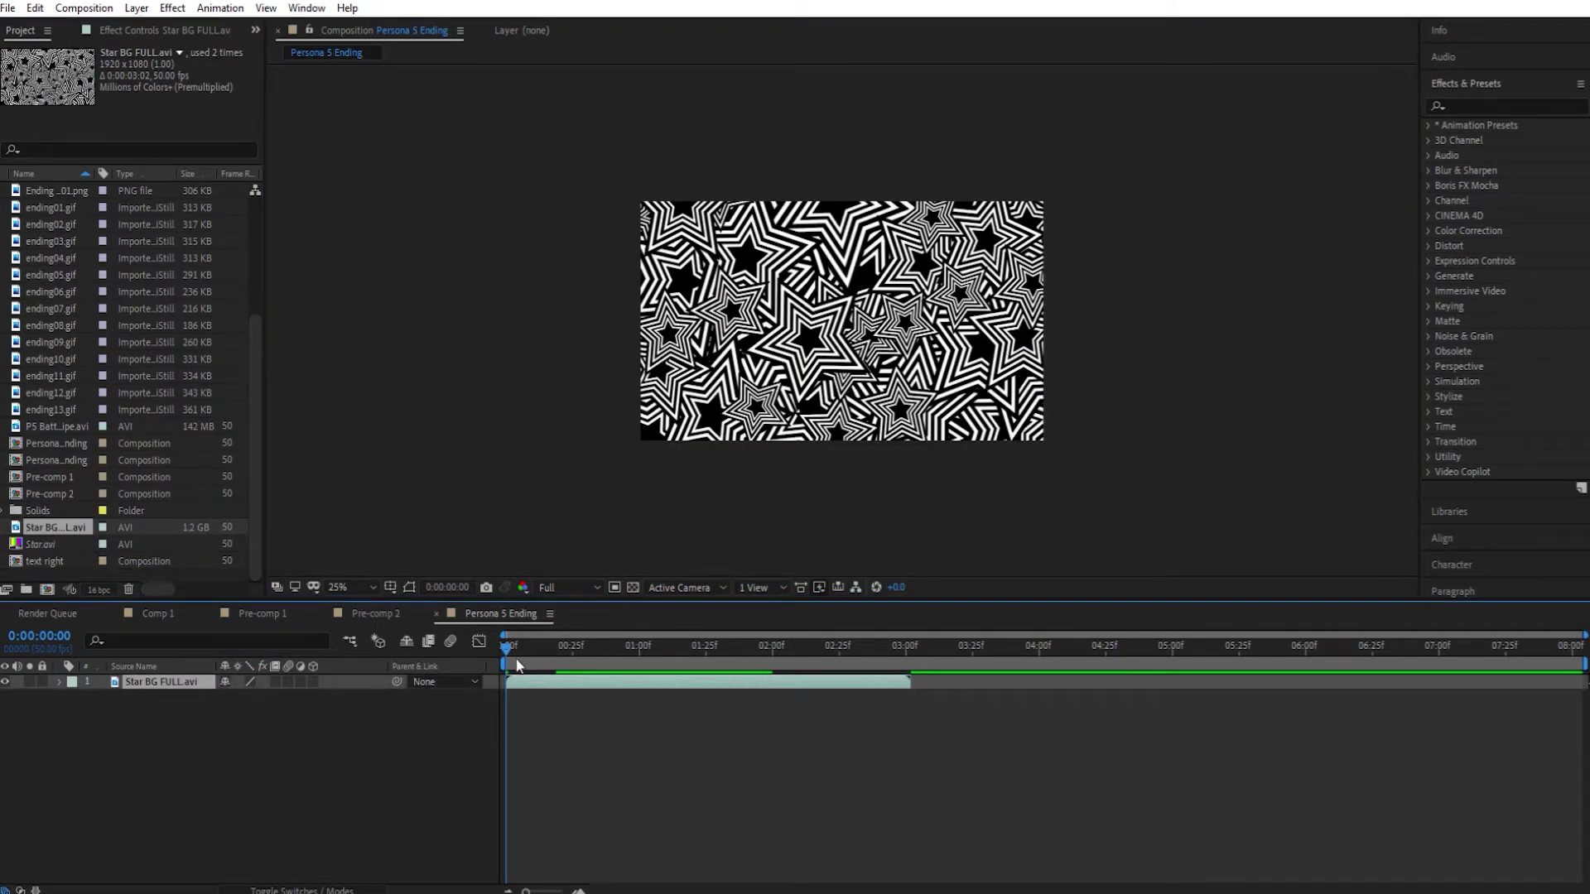
drag(508, 654, 844, 653)
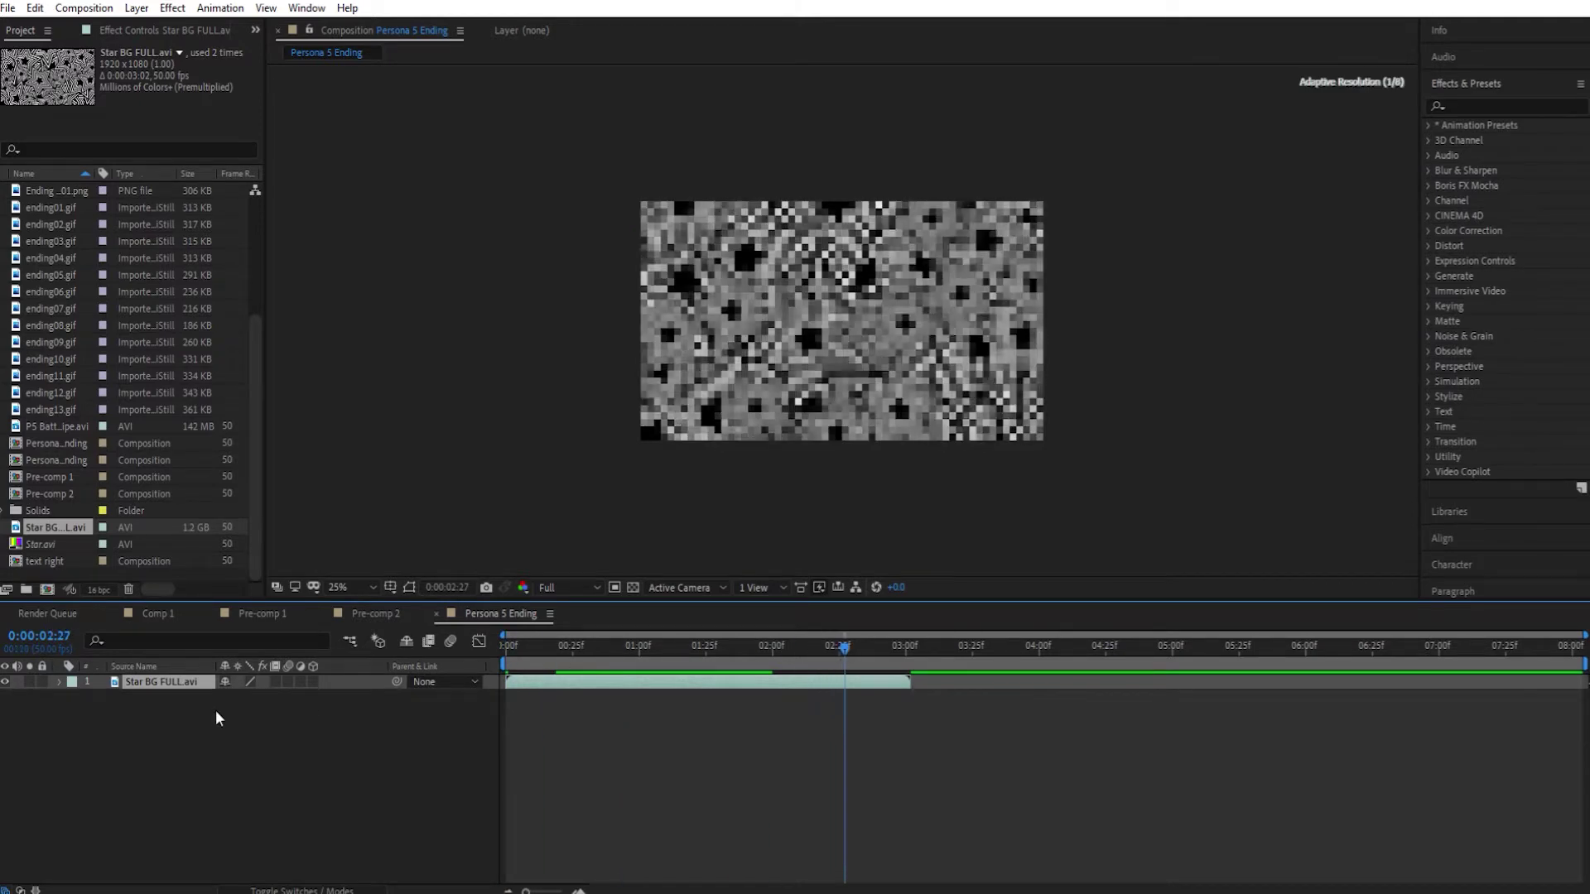
drag(77, 527, 203, 697)
drag(558, 685, 986, 692)
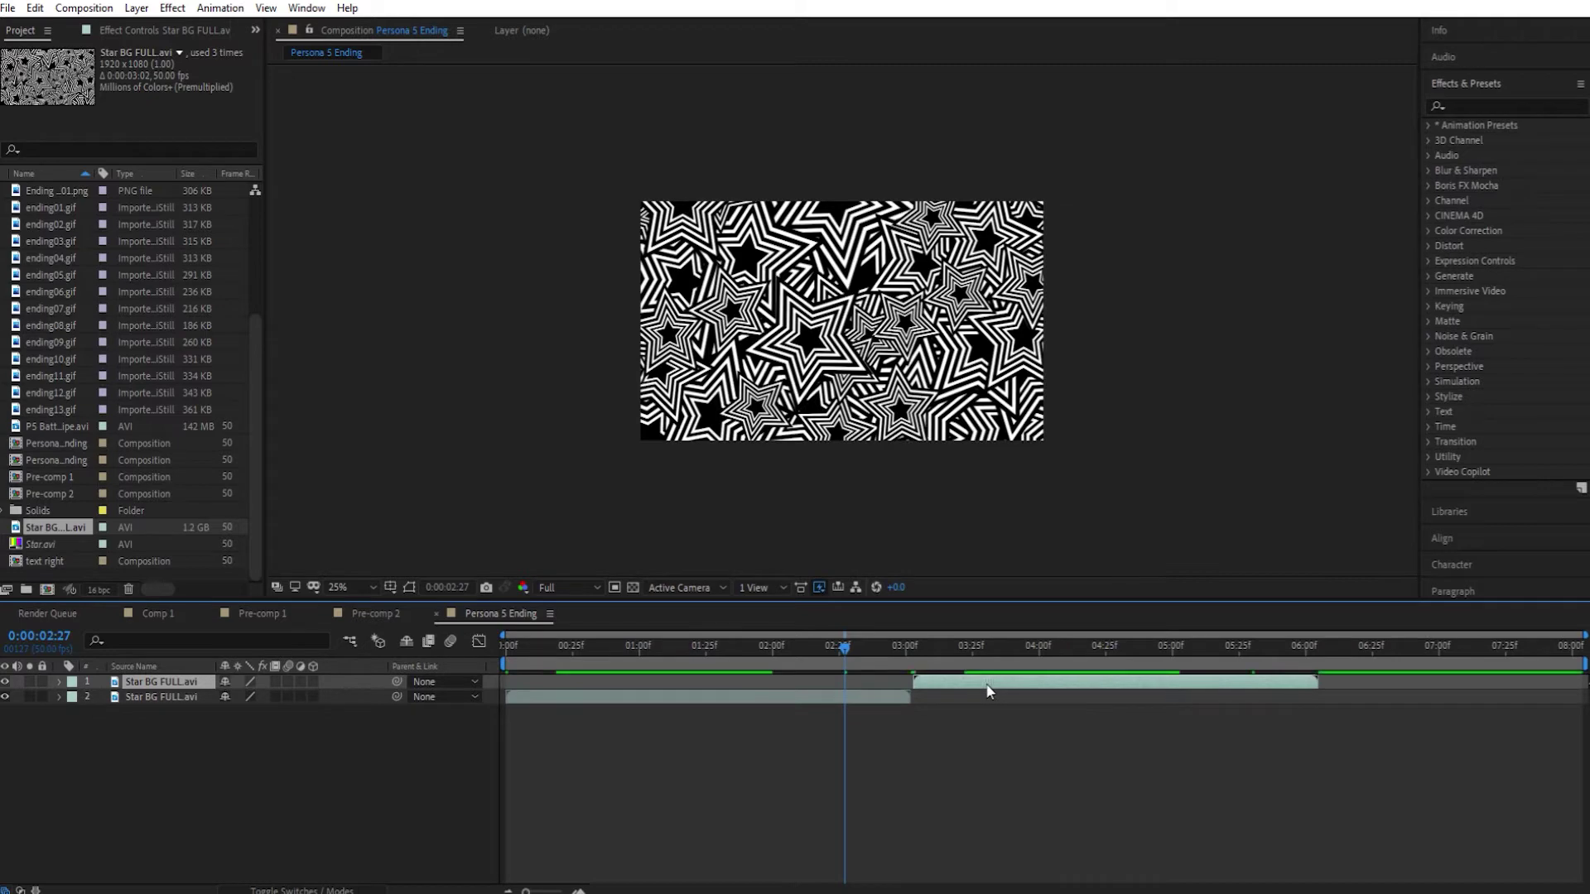
drag(843, 650, 584, 658)
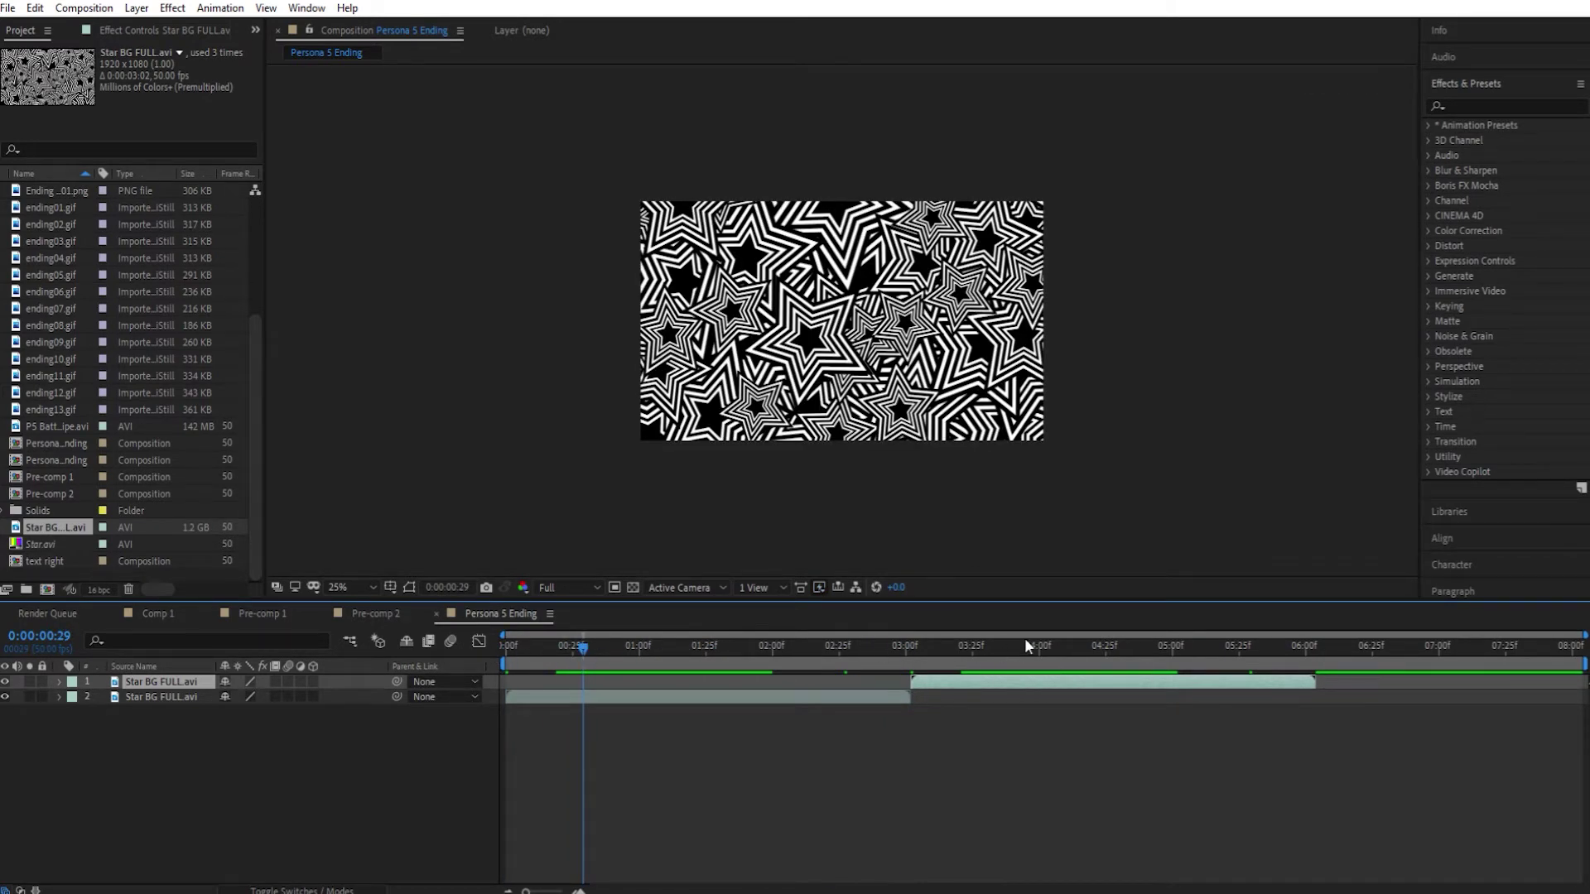
drag(223, 770, 141, 674)
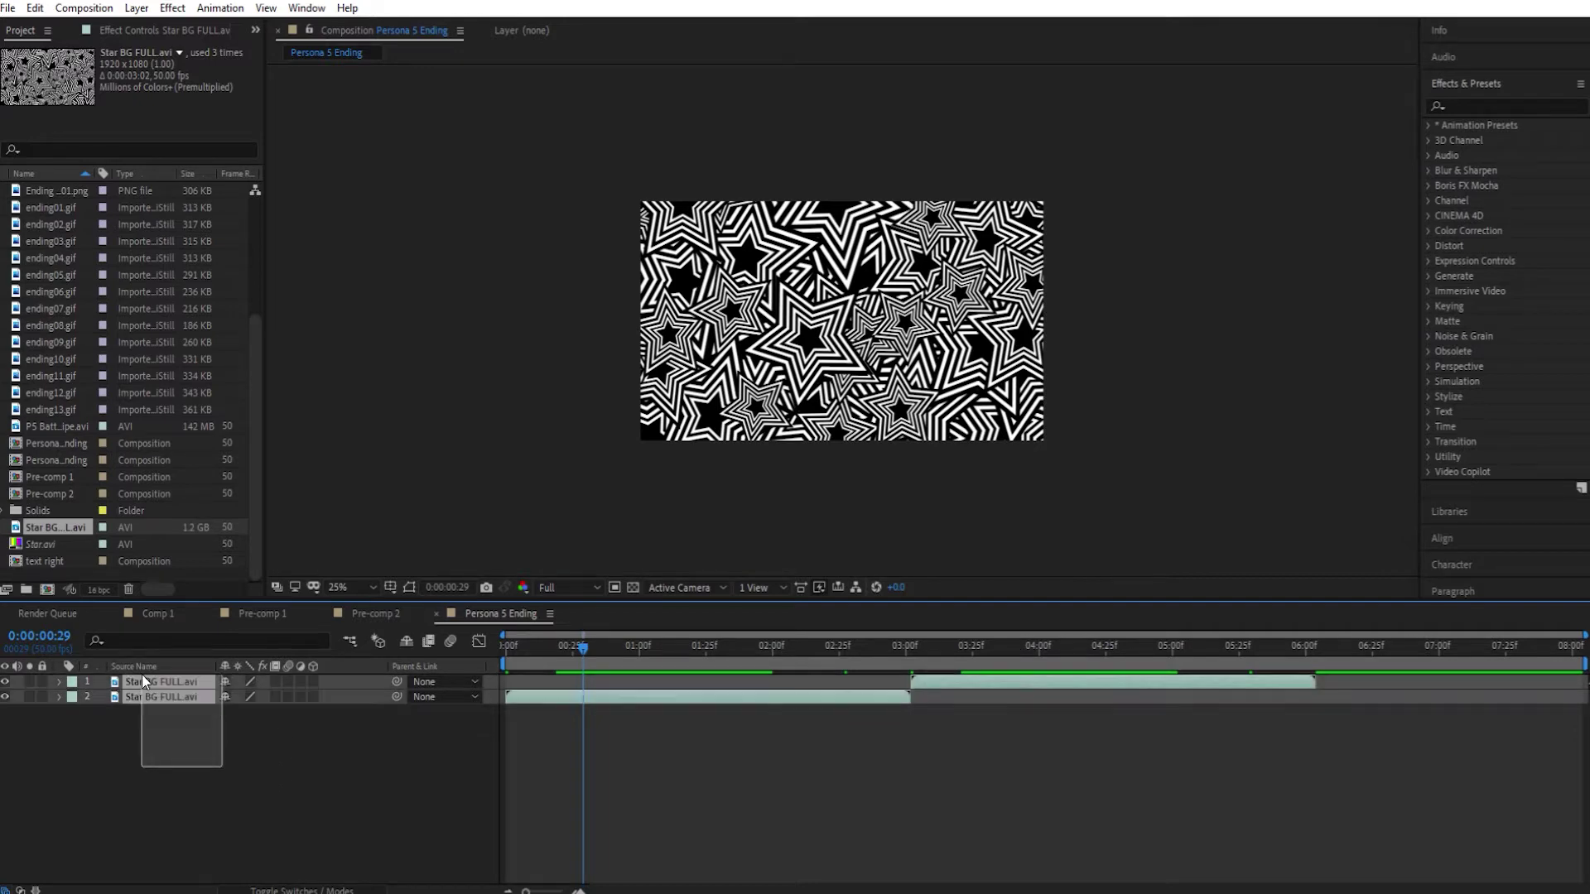
Pre-compose the two selected star layers into a new comp named Star Background
right_click(167, 685)
click(240, 608)
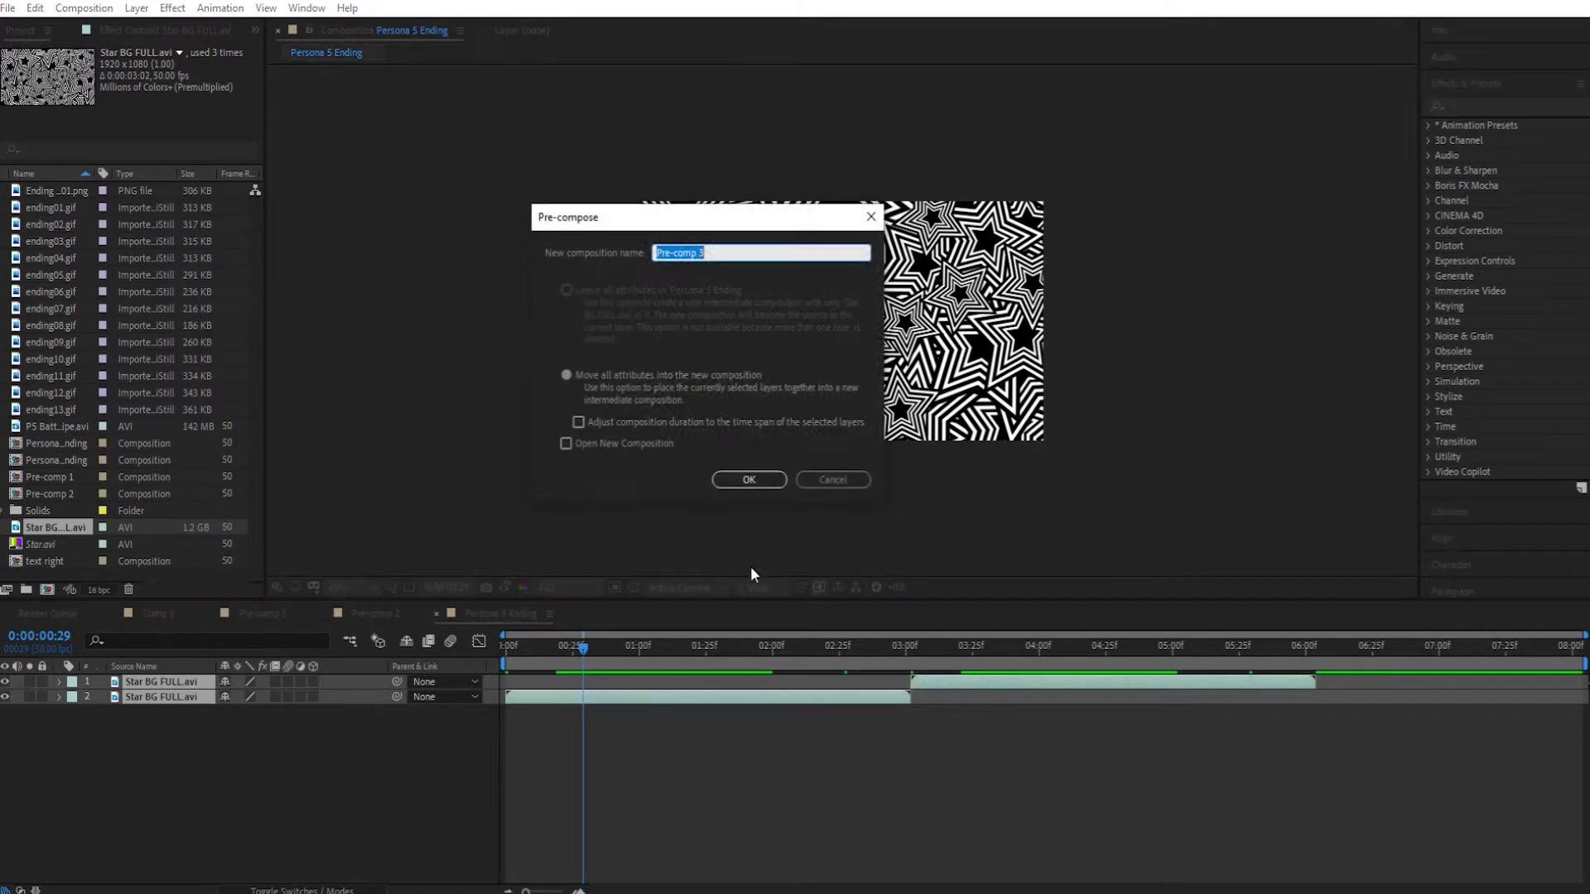
text(Star Background)
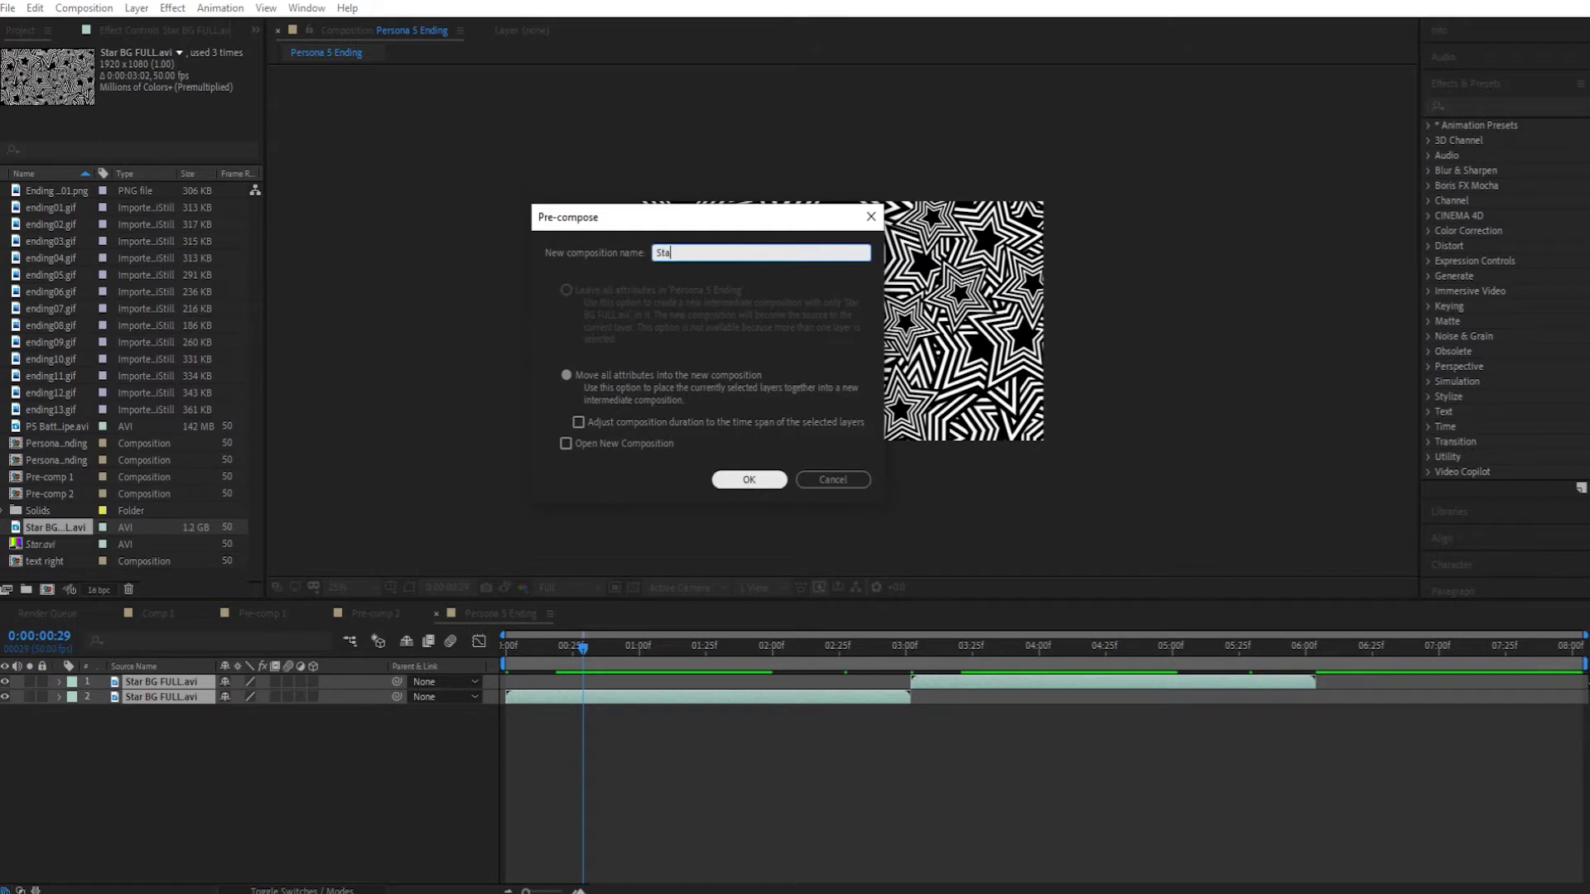
click(740, 483)
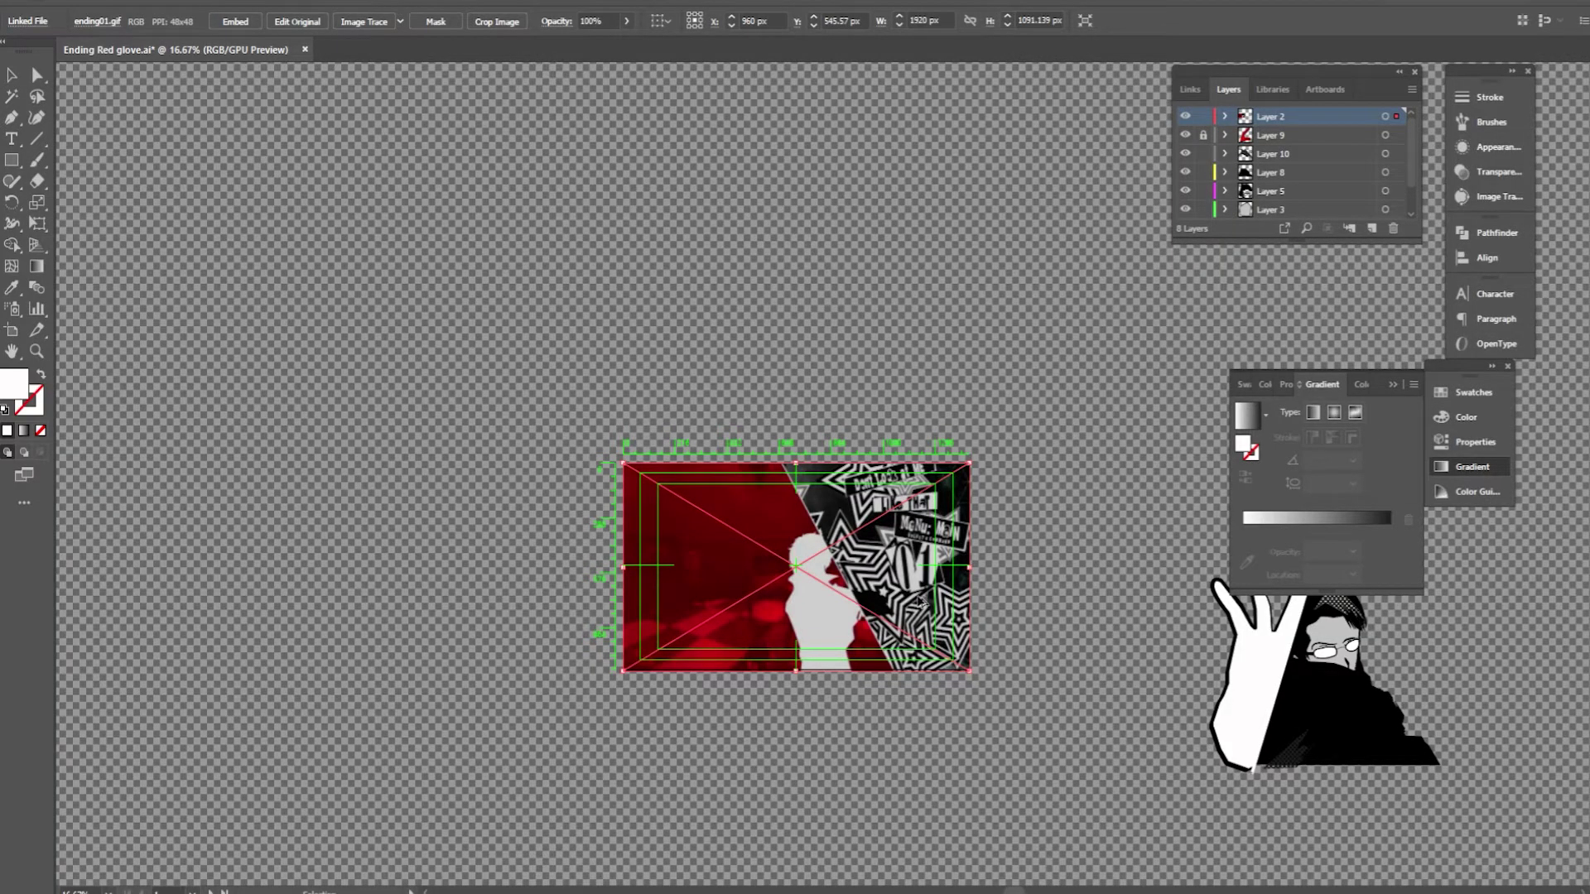
Zoom in and line up the white silhouette image over the ending01 frame
scroll(924, 597, up, 2)
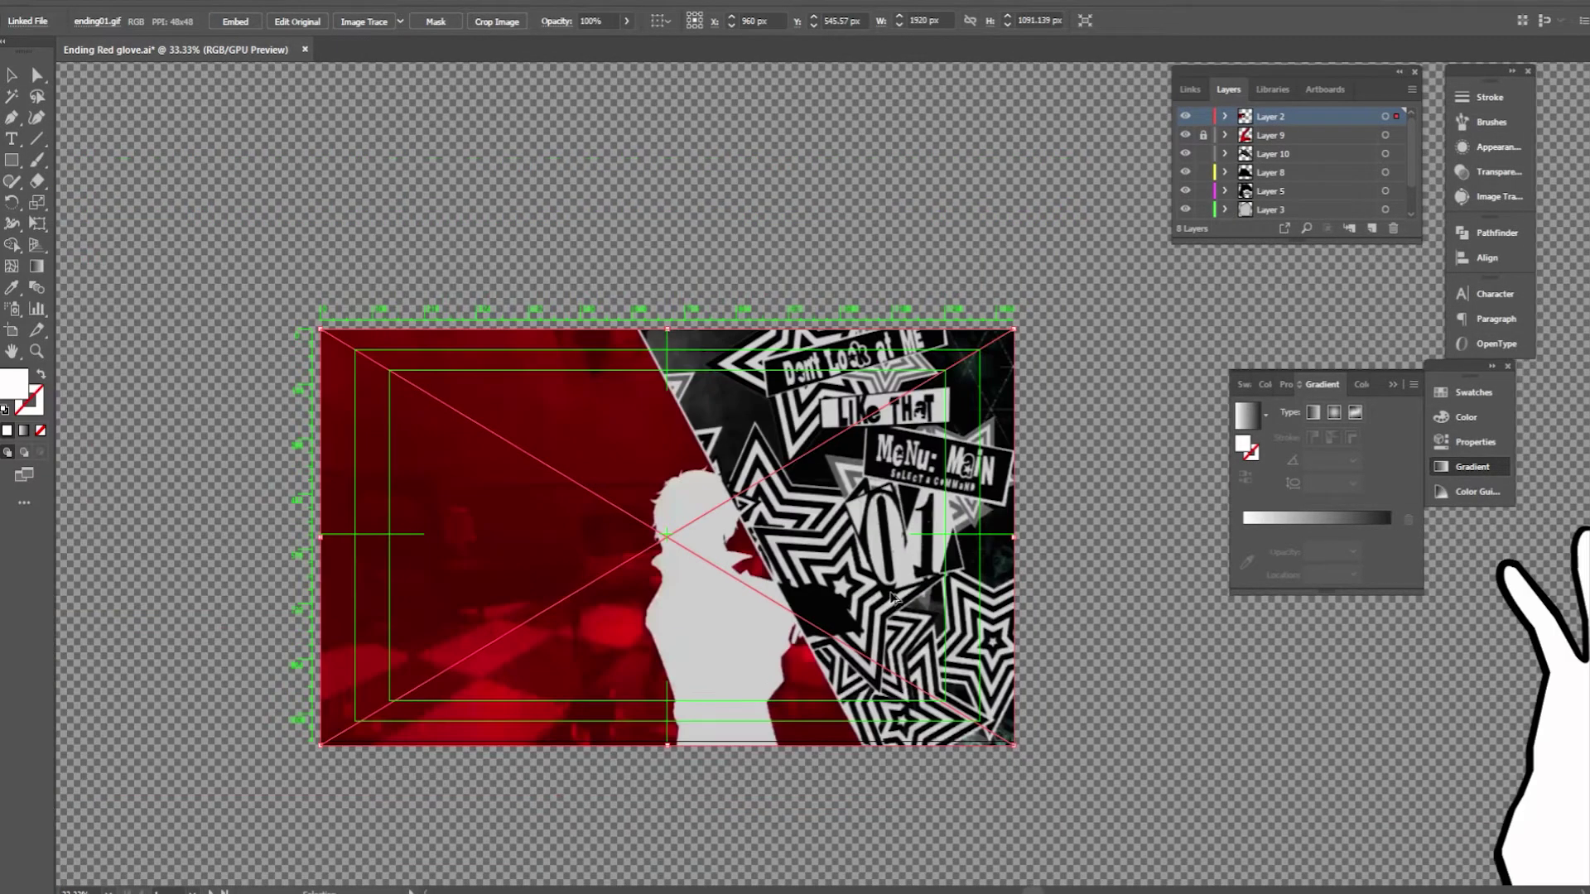
scroll(894, 597, up, 1)
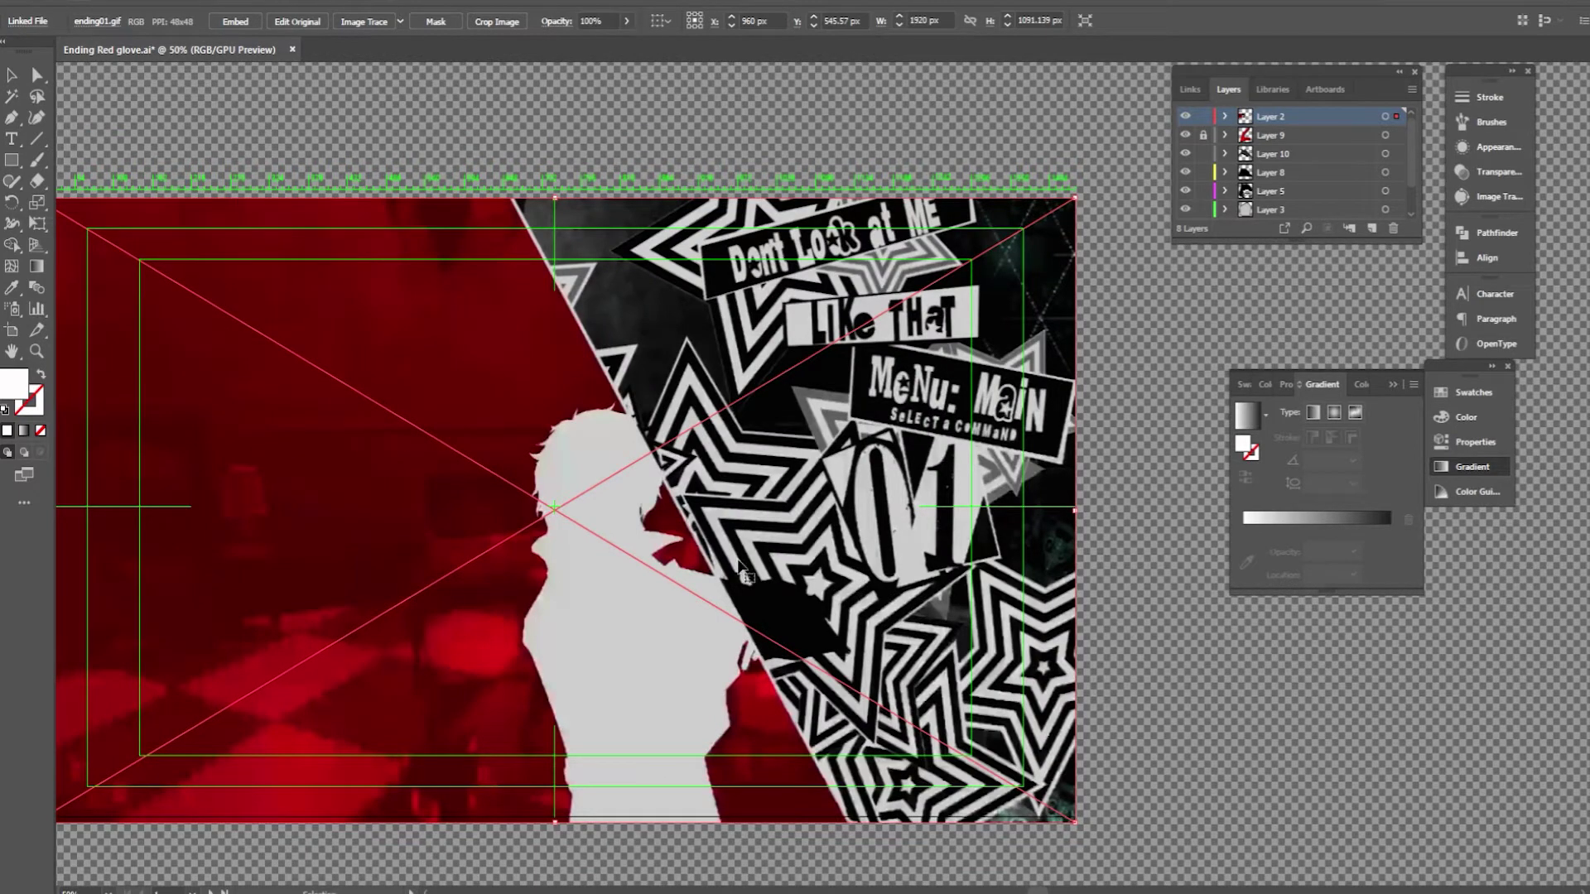
drag(659, 588, 742, 589)
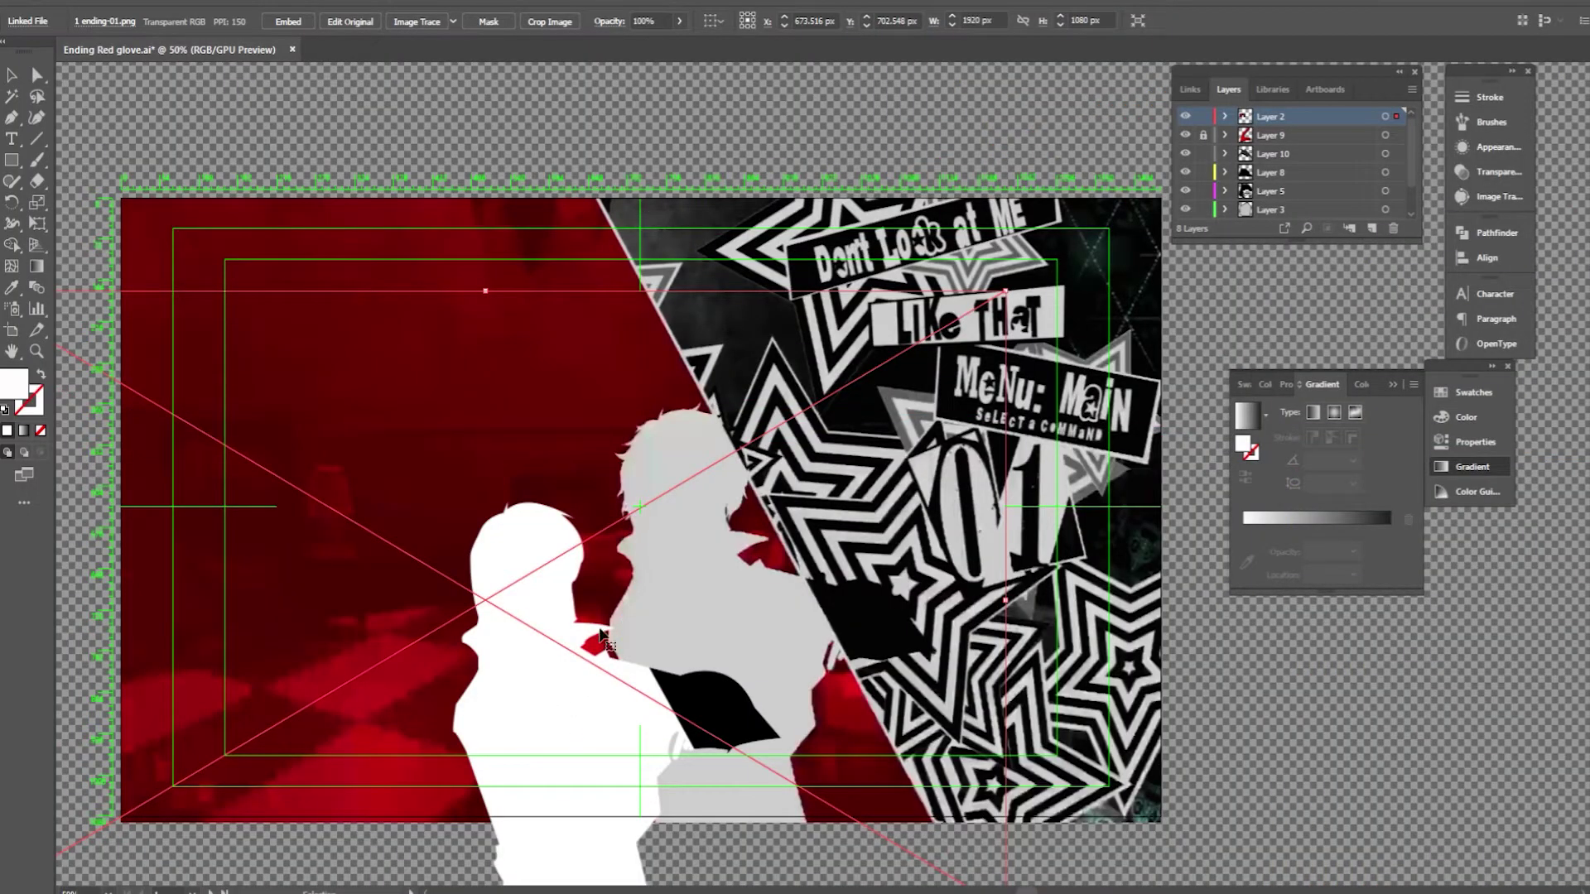
drag(568, 685, 699, 639)
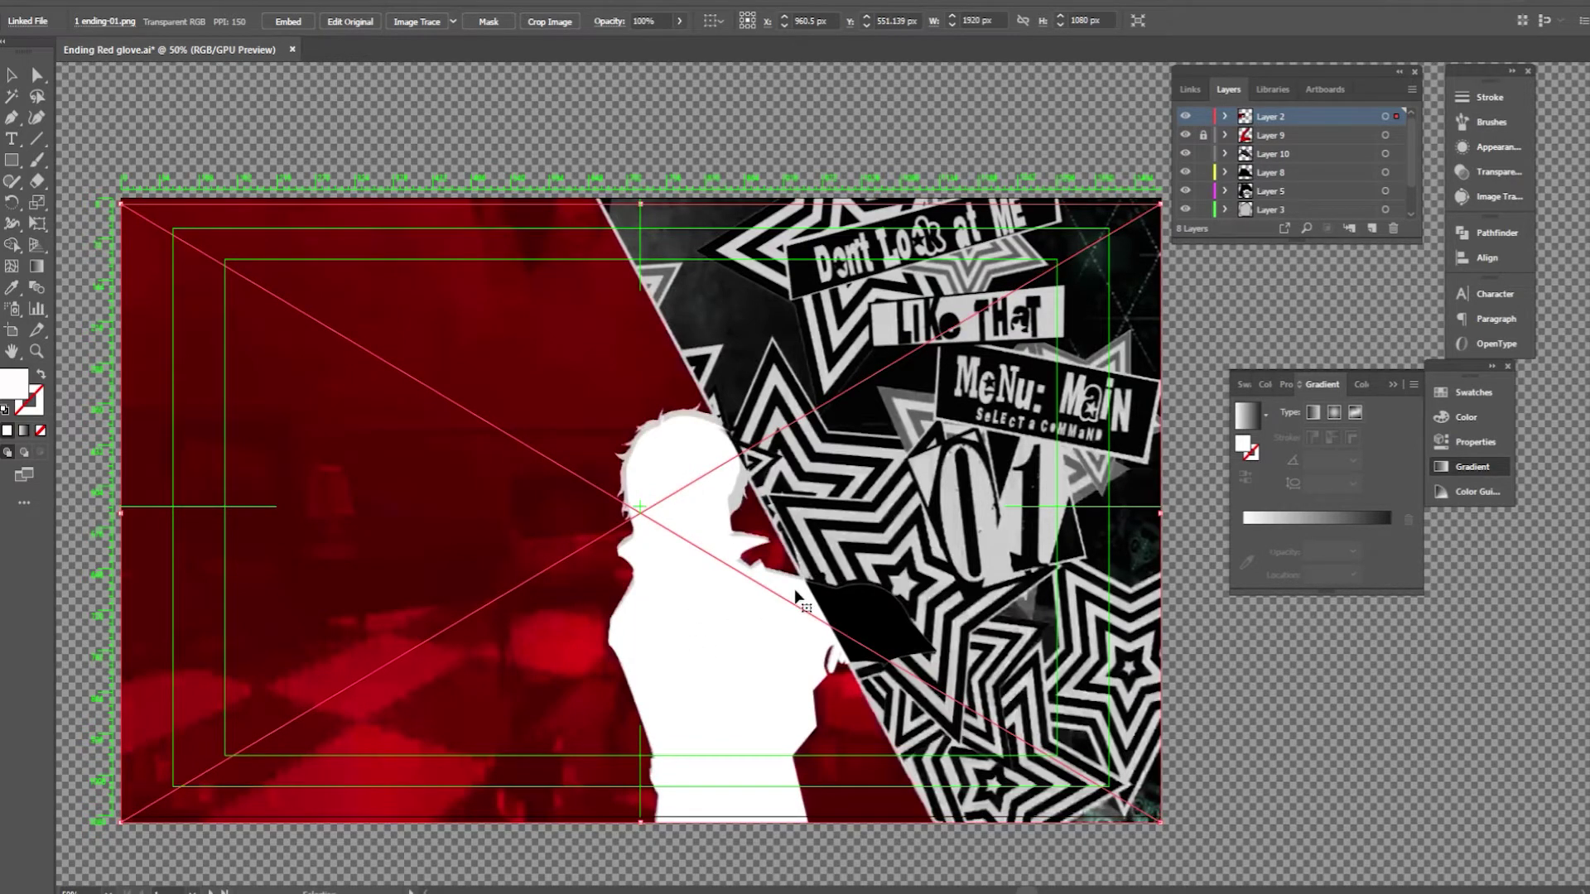
click(1285, 699)
drag(709, 680, 539, 681)
Zoom back out and delete the placed images, leaving only the red glove
scroll(593, 641, down, 3)
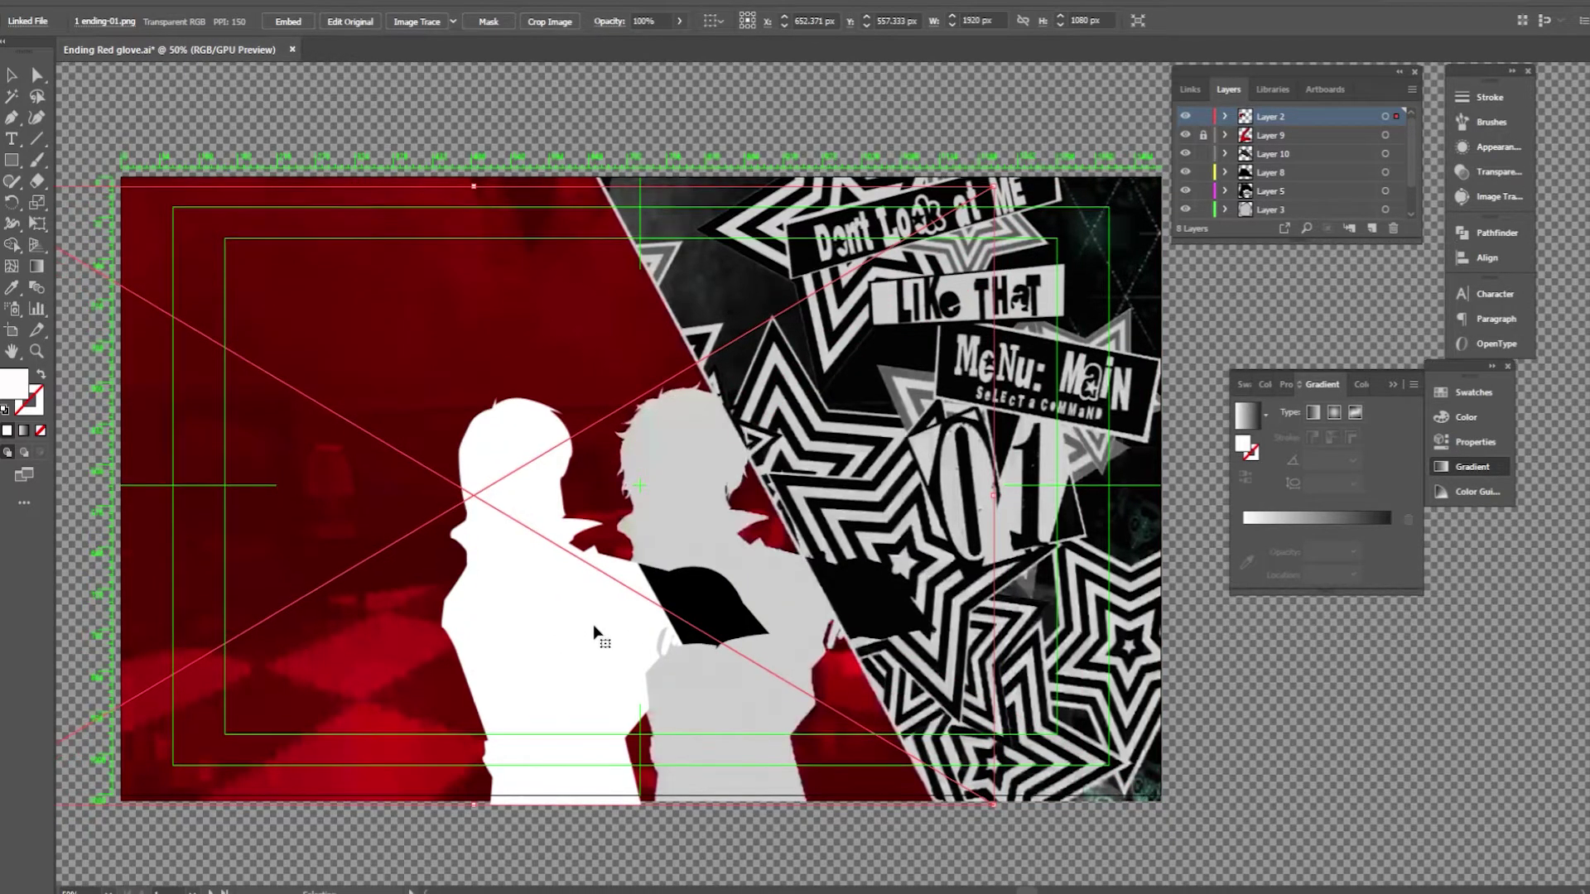
scroll(604, 633, down, 3)
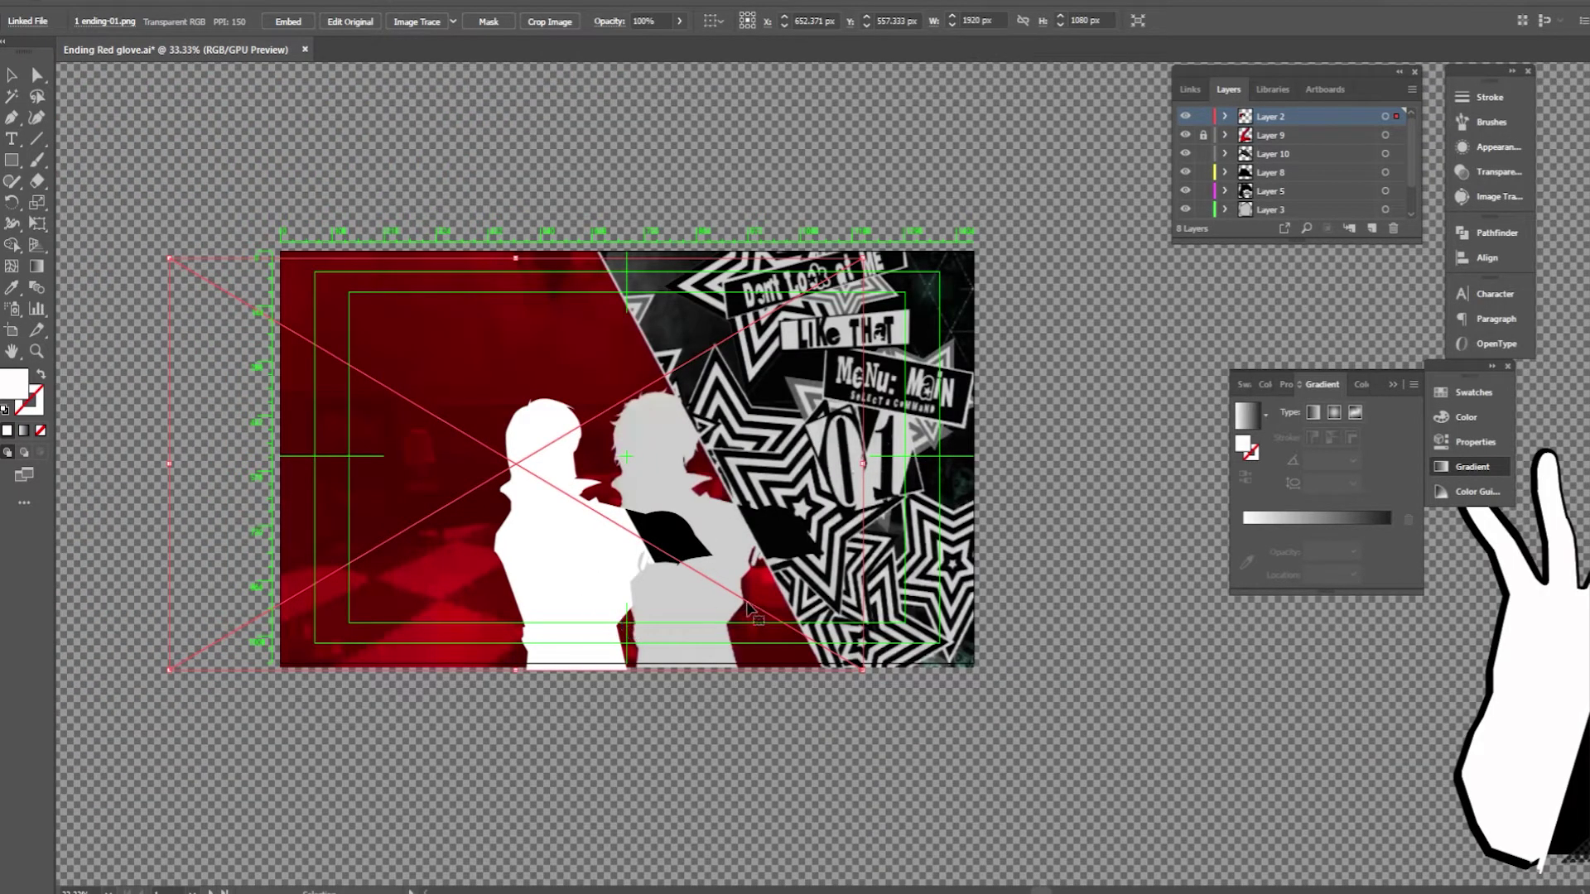
key(Delete)
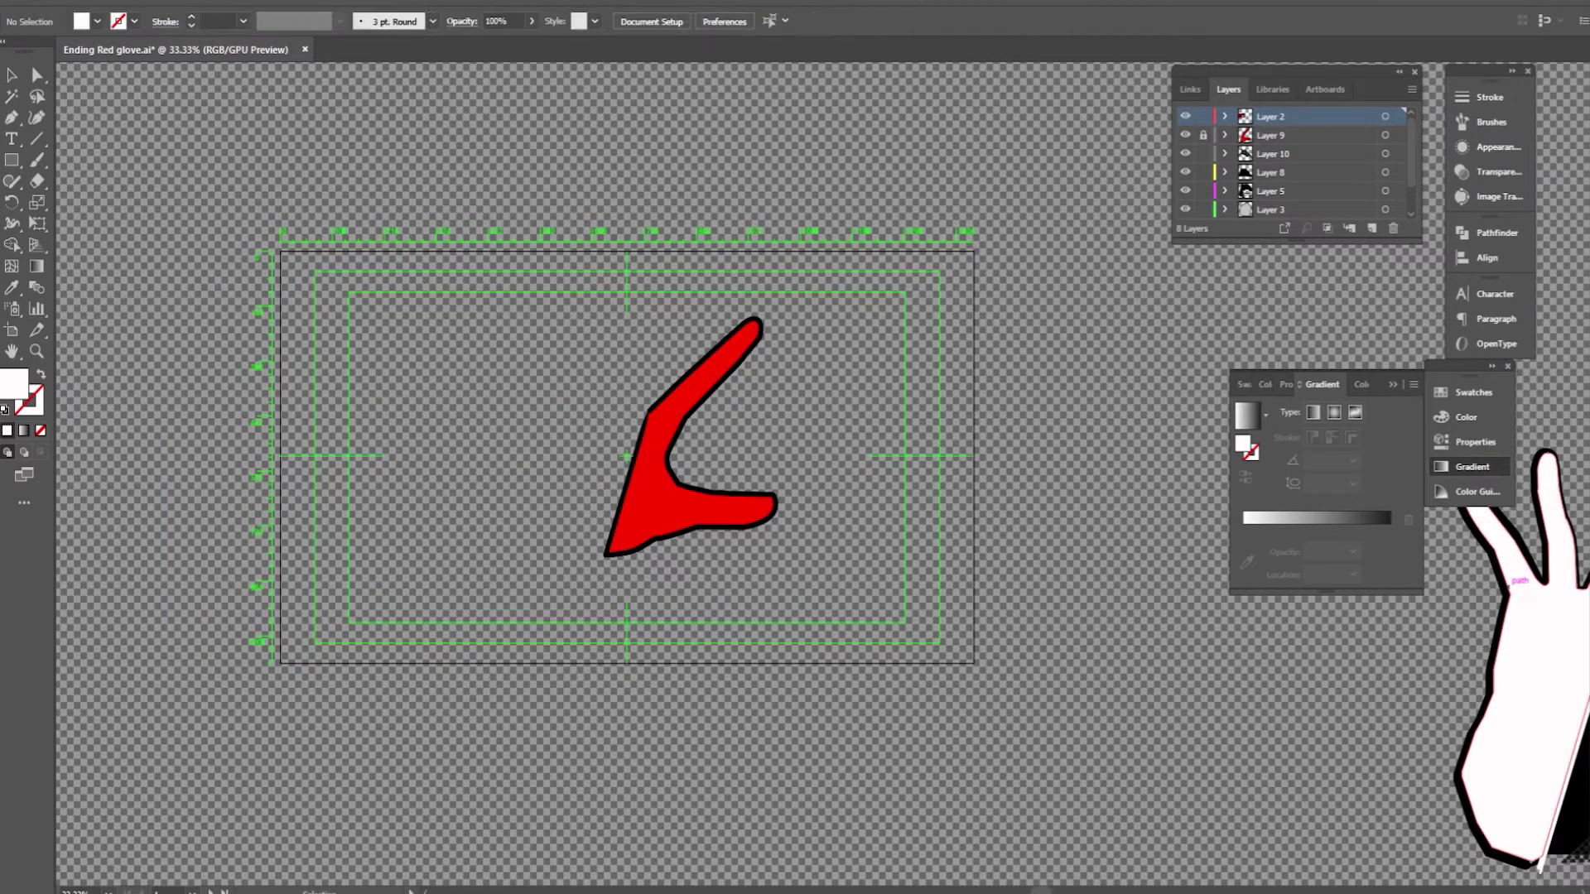
drag(1589, 586, 619, 535)
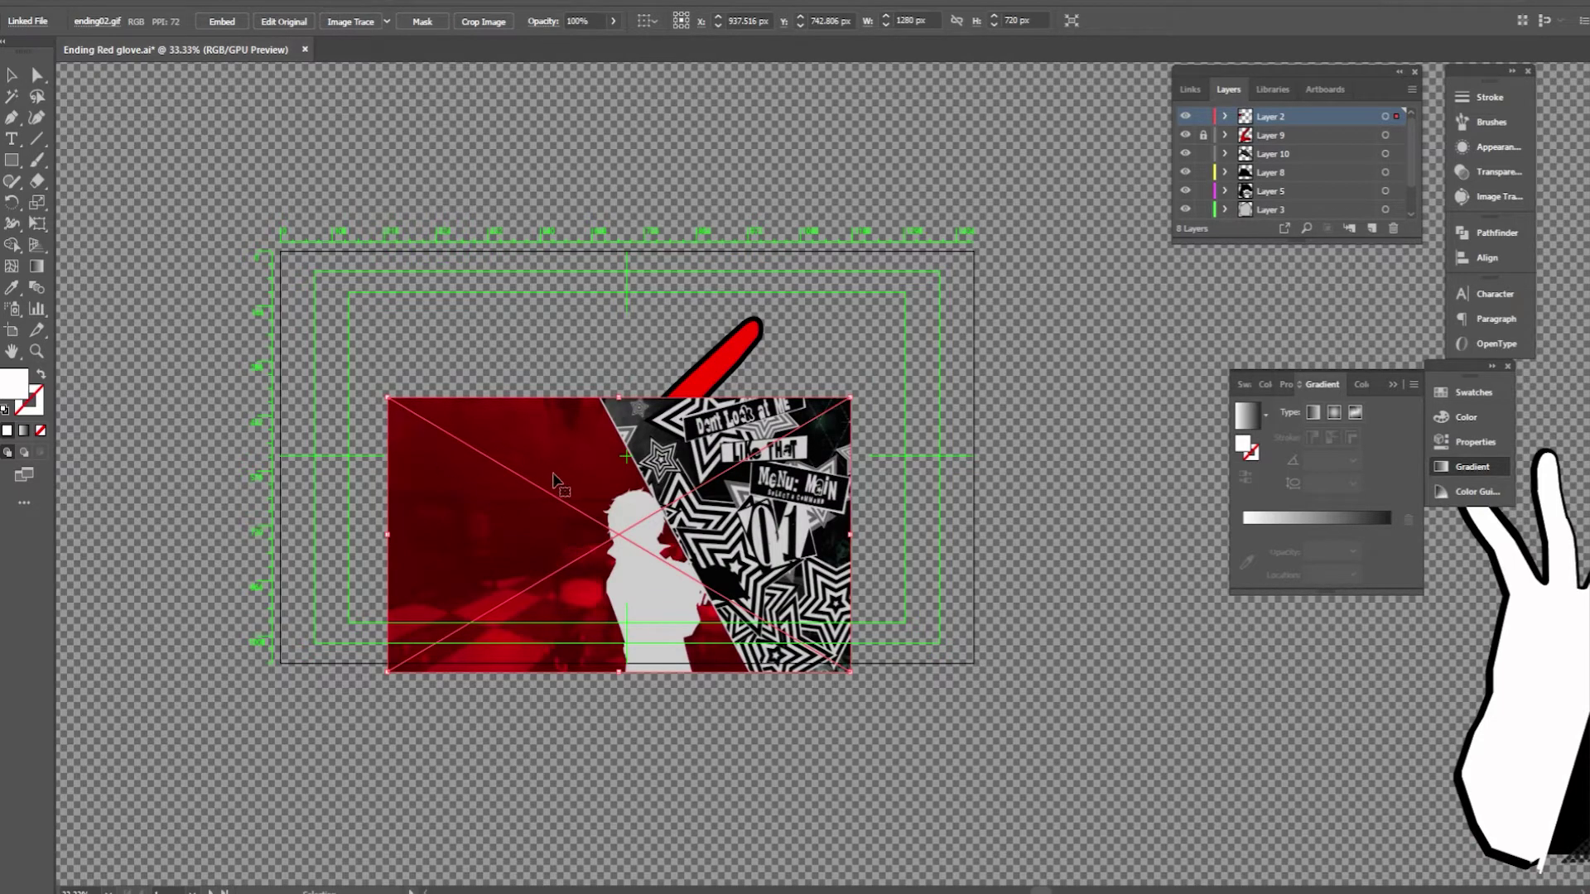
key(Delete)
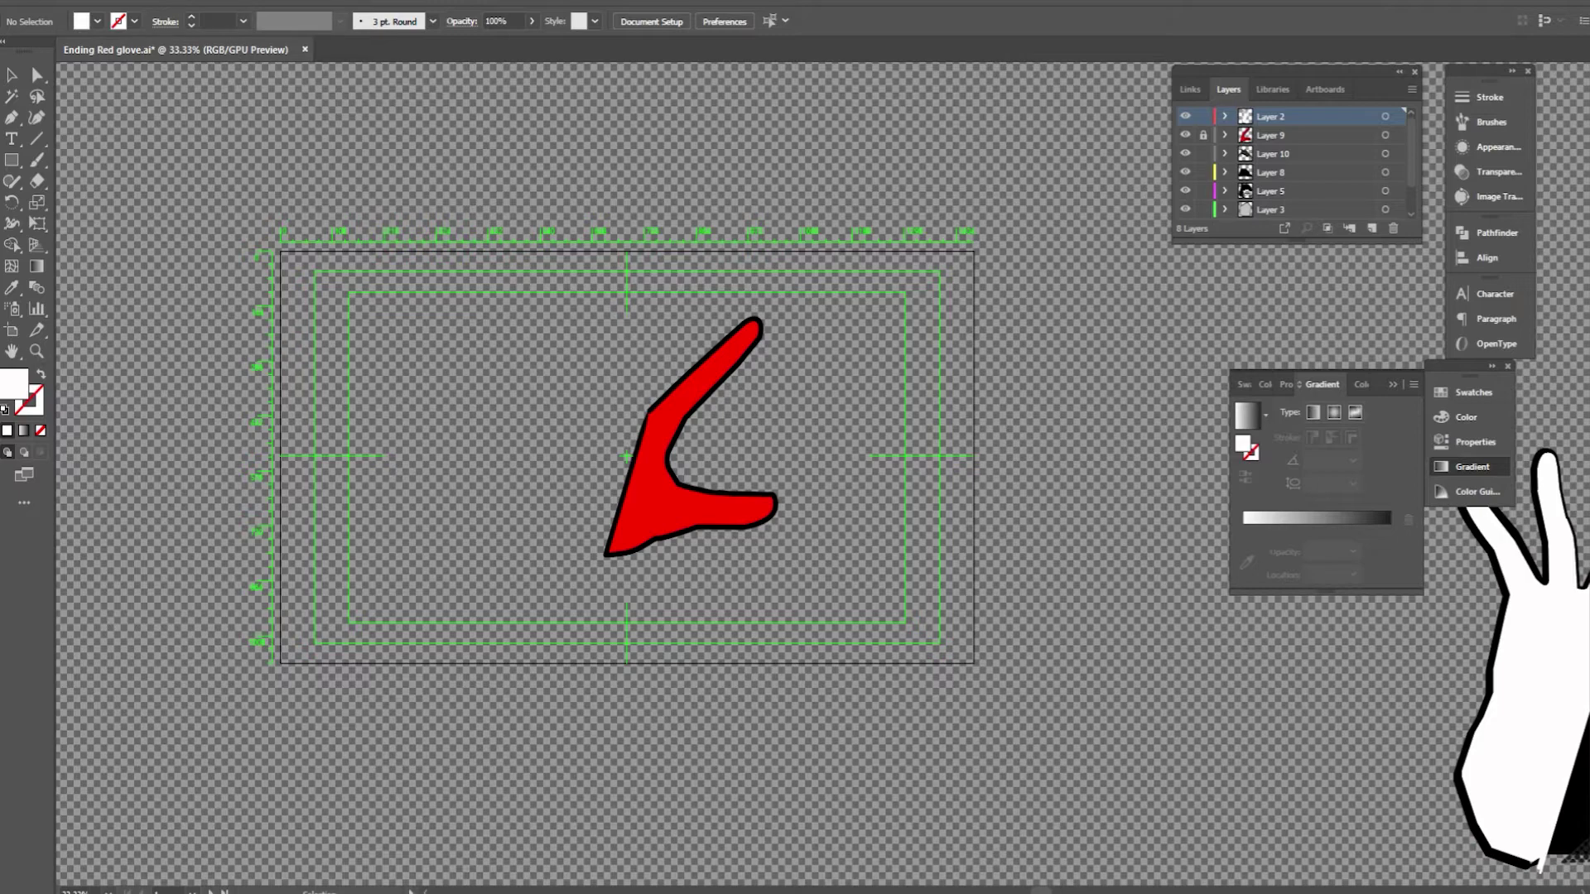
drag(1155, 578, 385, 408)
drag(331, 319, 435, 284)
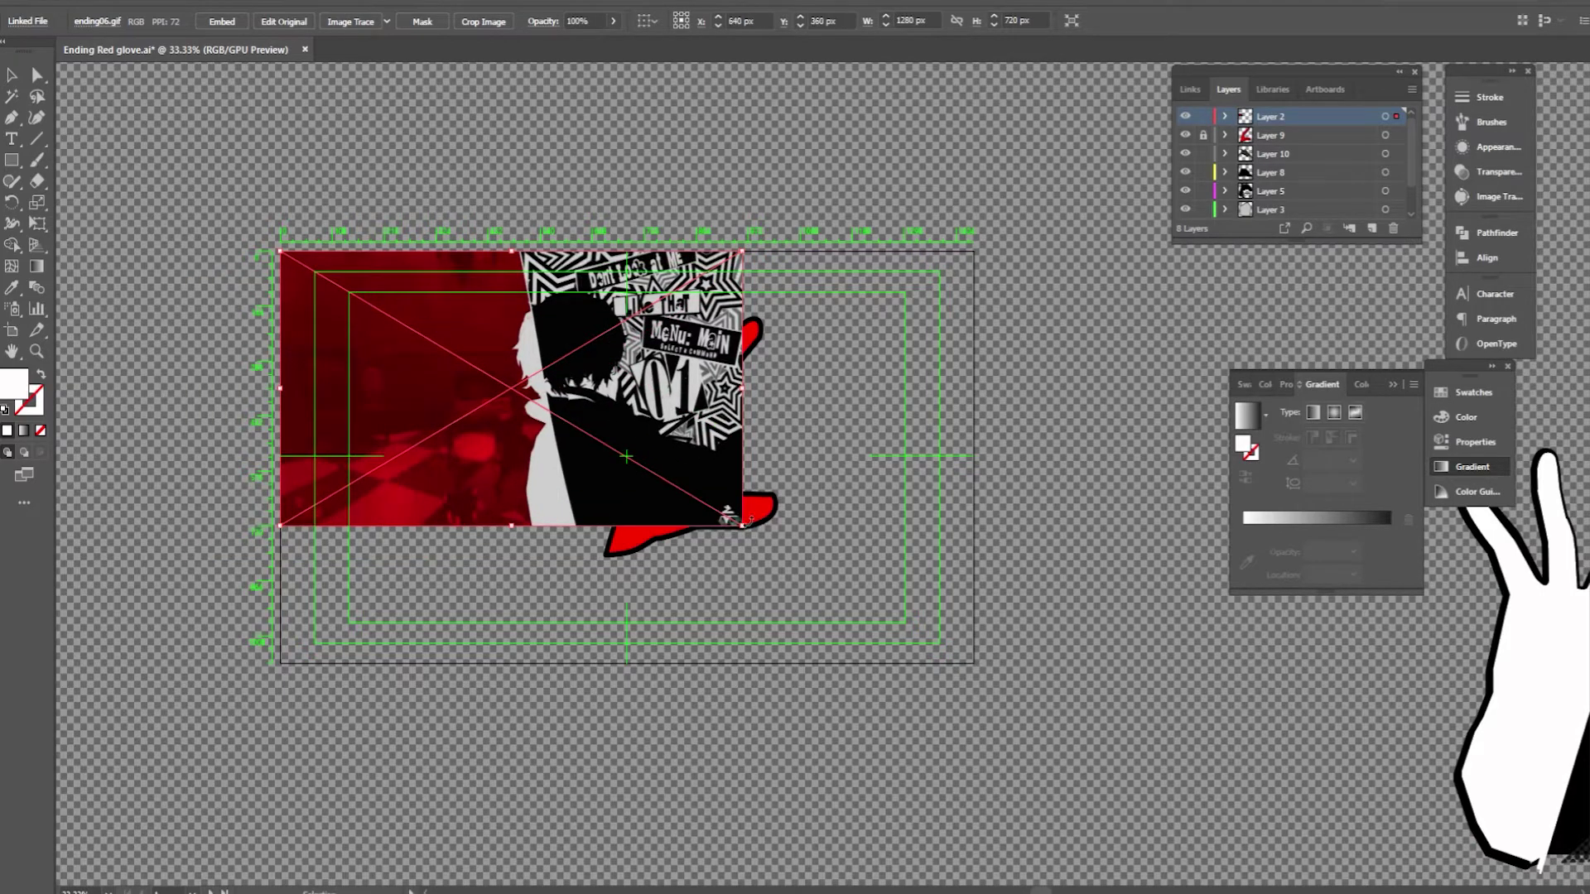
drag(741, 524, 983, 662)
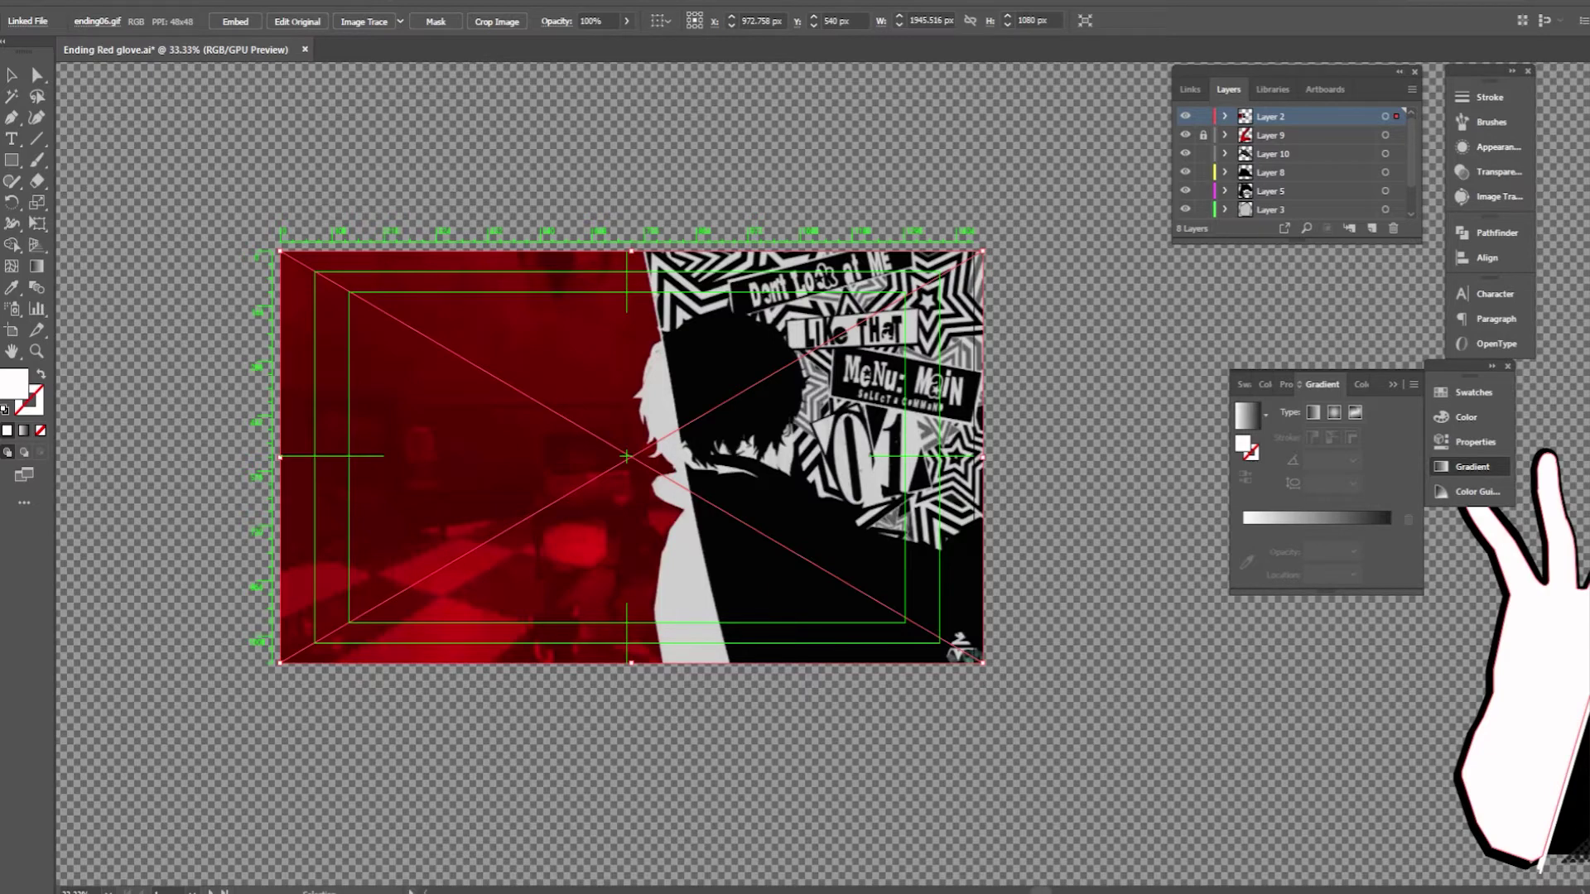
drag(1589, 414, 612, 542)
drag(694, 717, 797, 654)
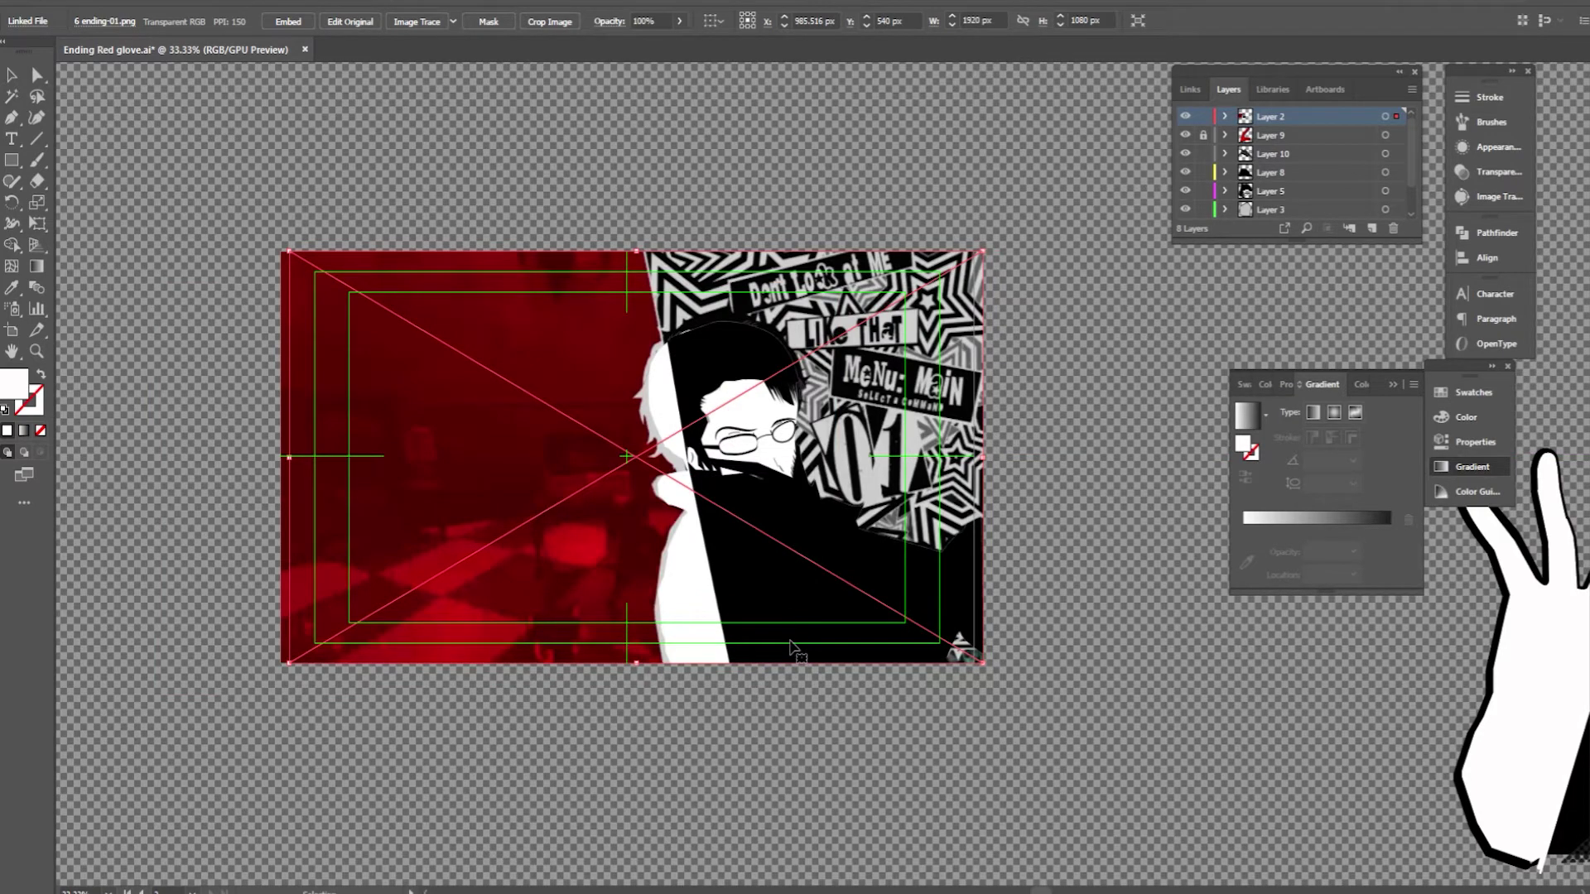
drag(799, 631, 585, 621)
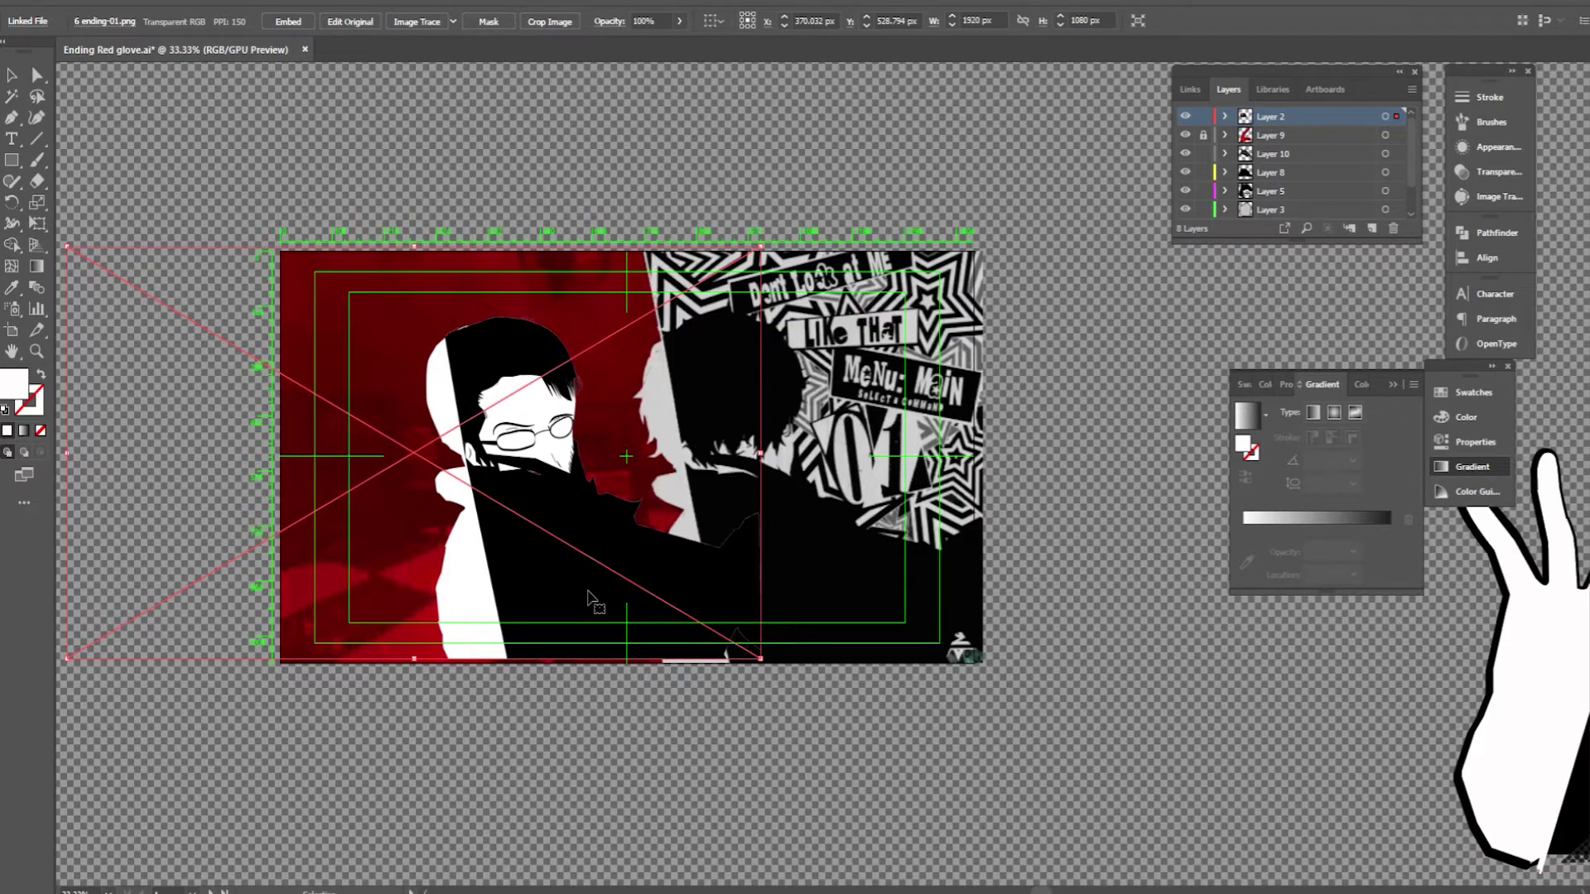
key(Delete)
click(756, 555)
key(Delete)
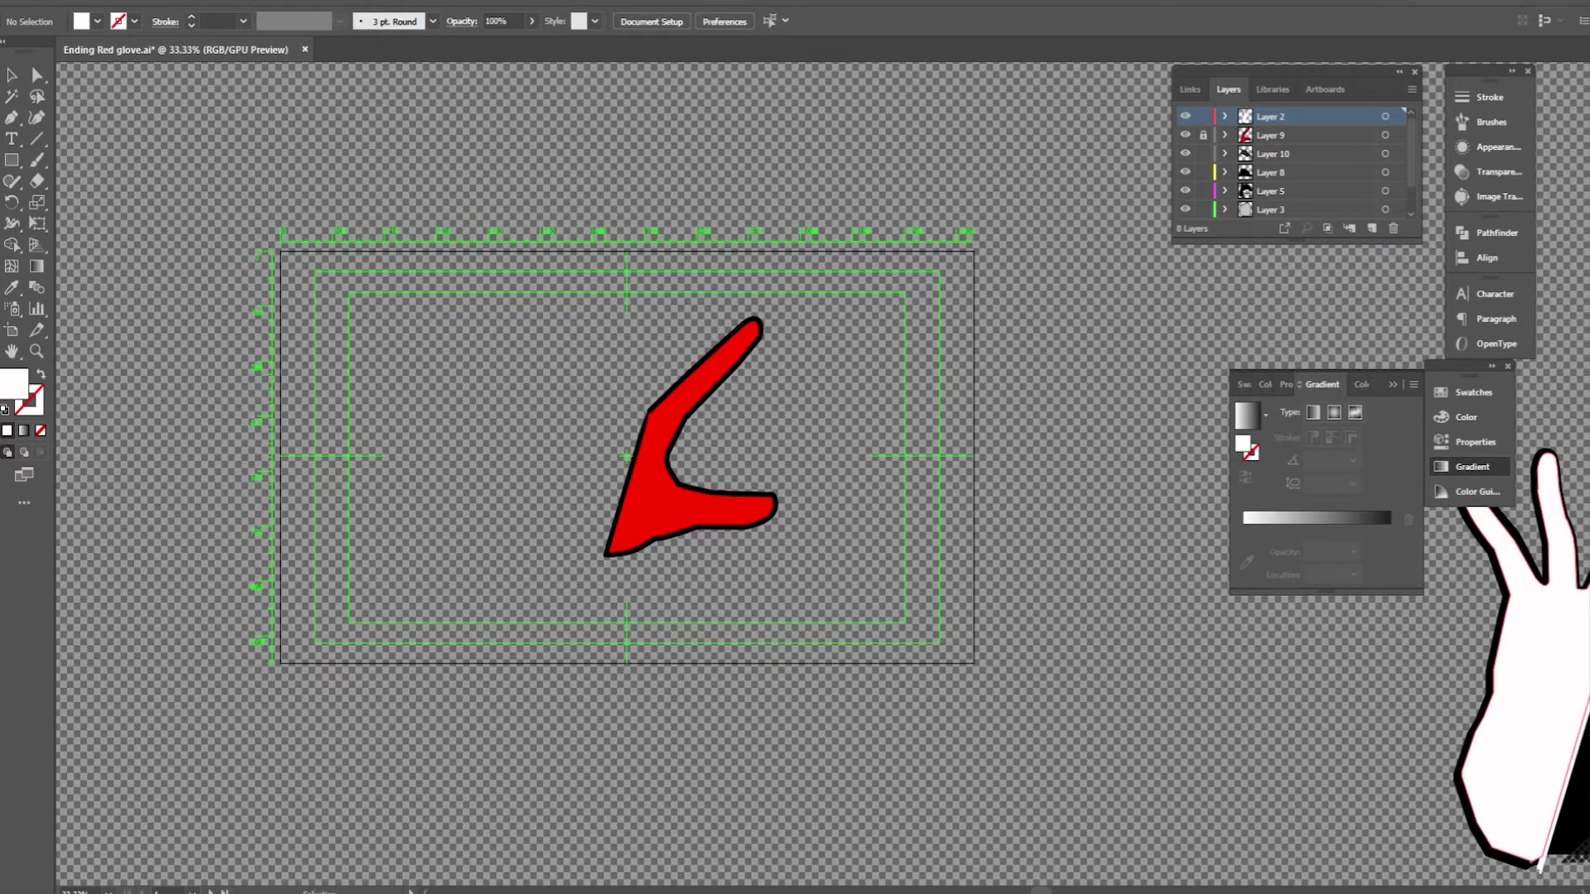
drag(1581, 728, 505, 392)
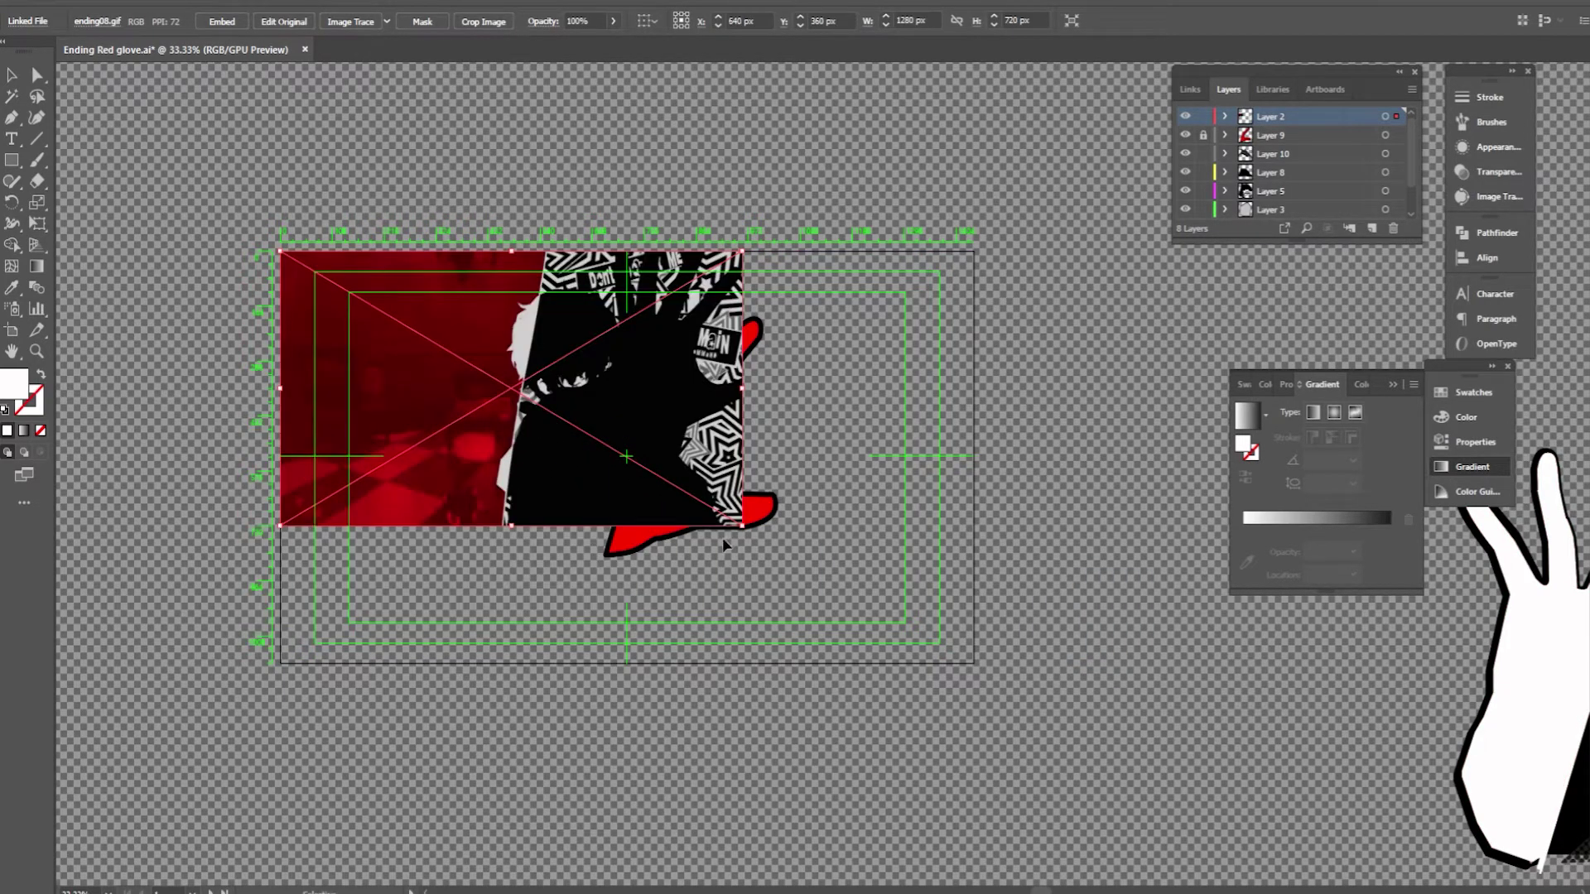
drag(738, 532, 982, 664)
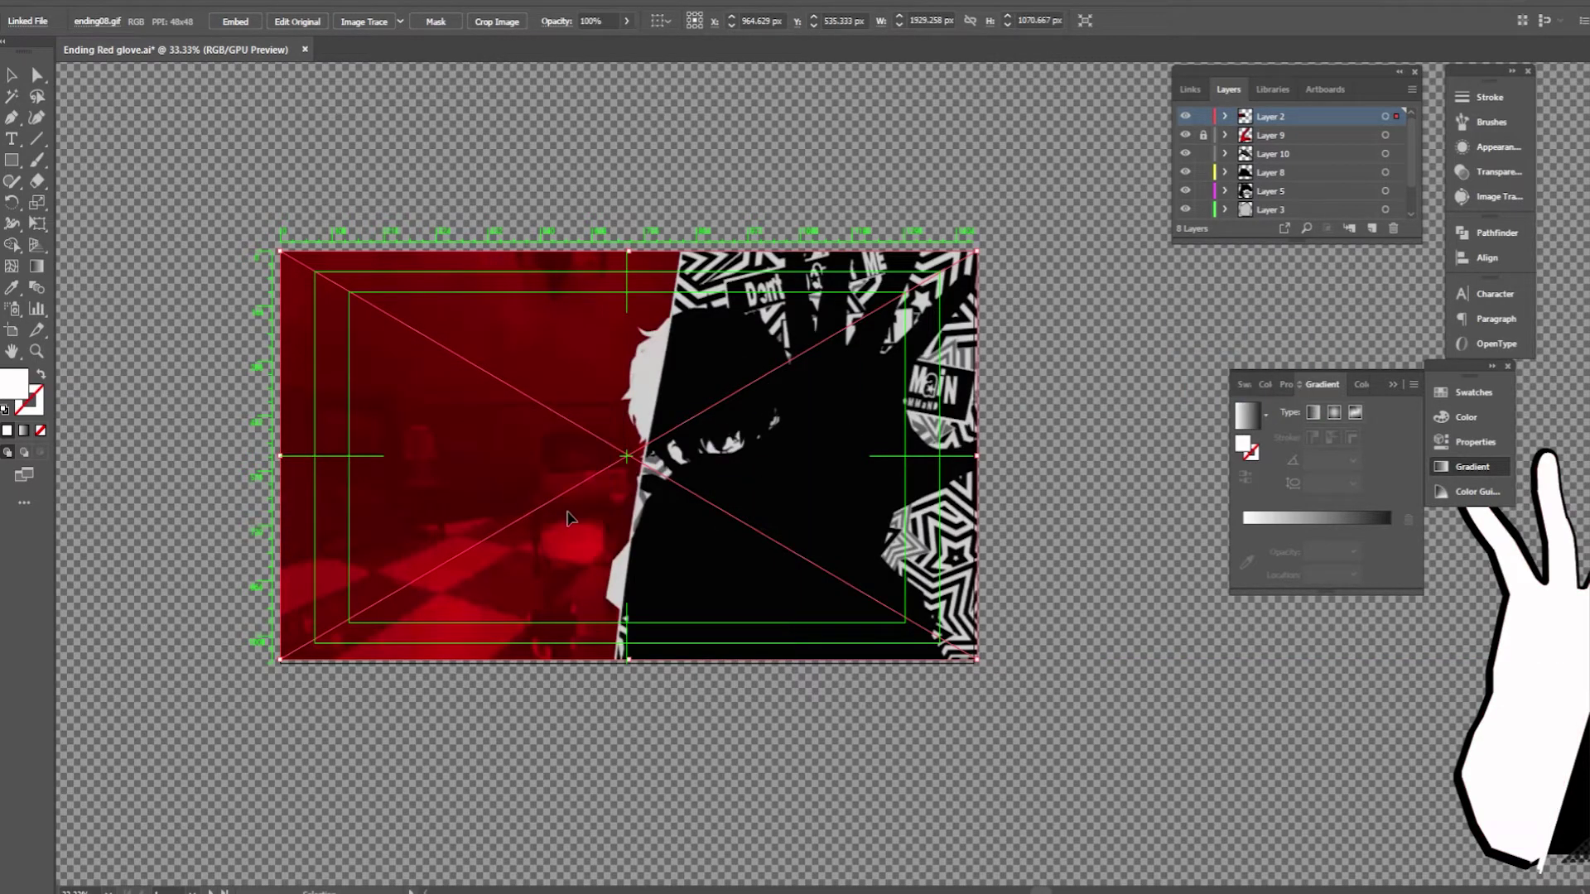
click(575, 507)
drag(654, 577, 492, 596)
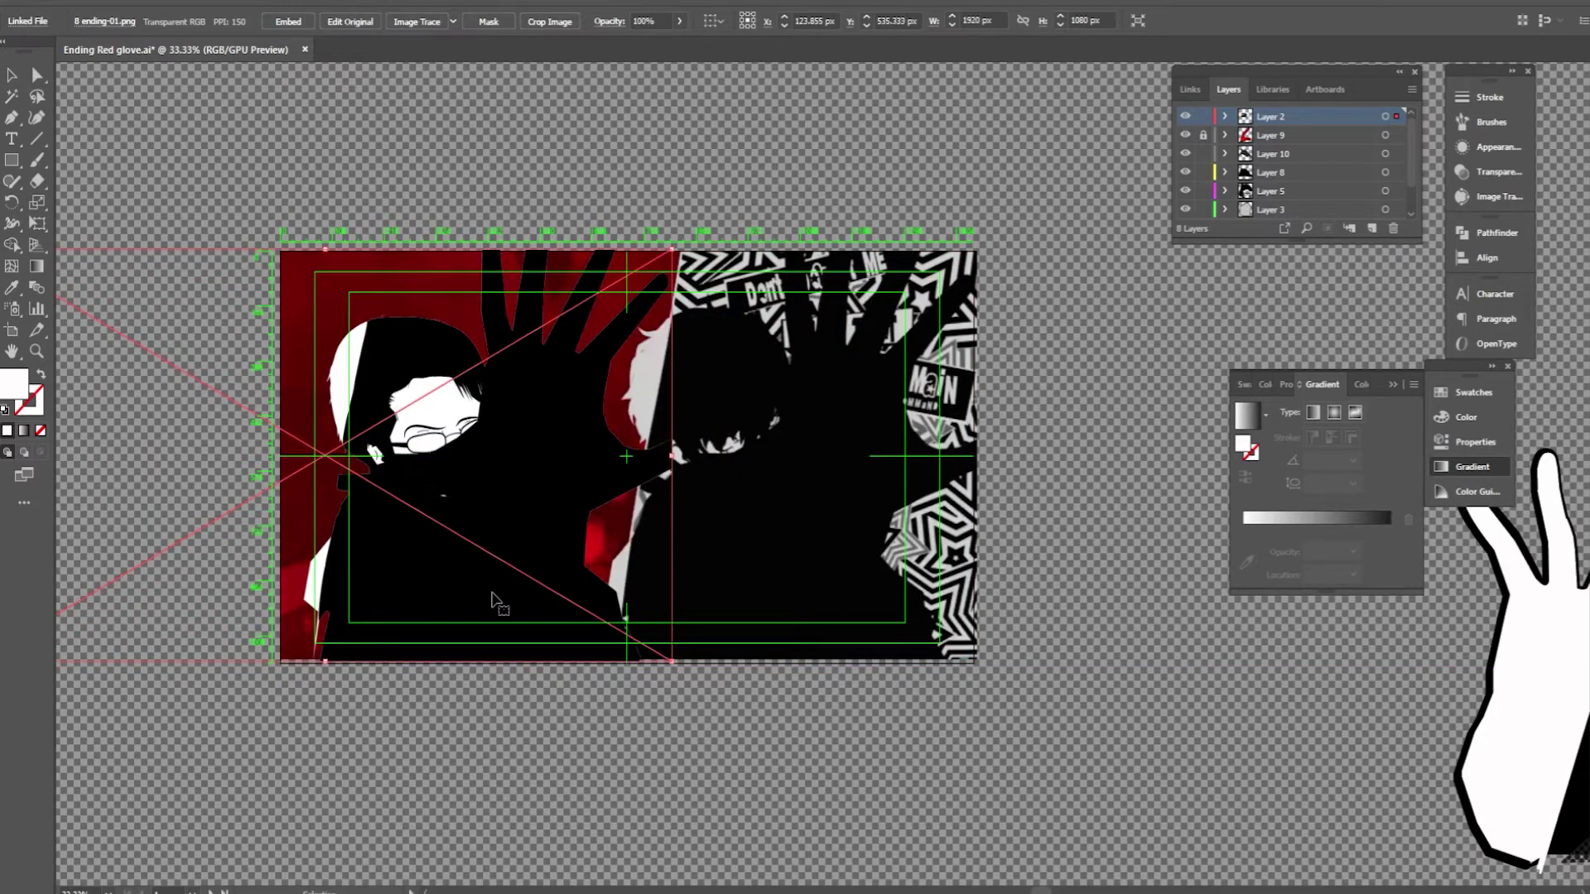
click(497, 758)
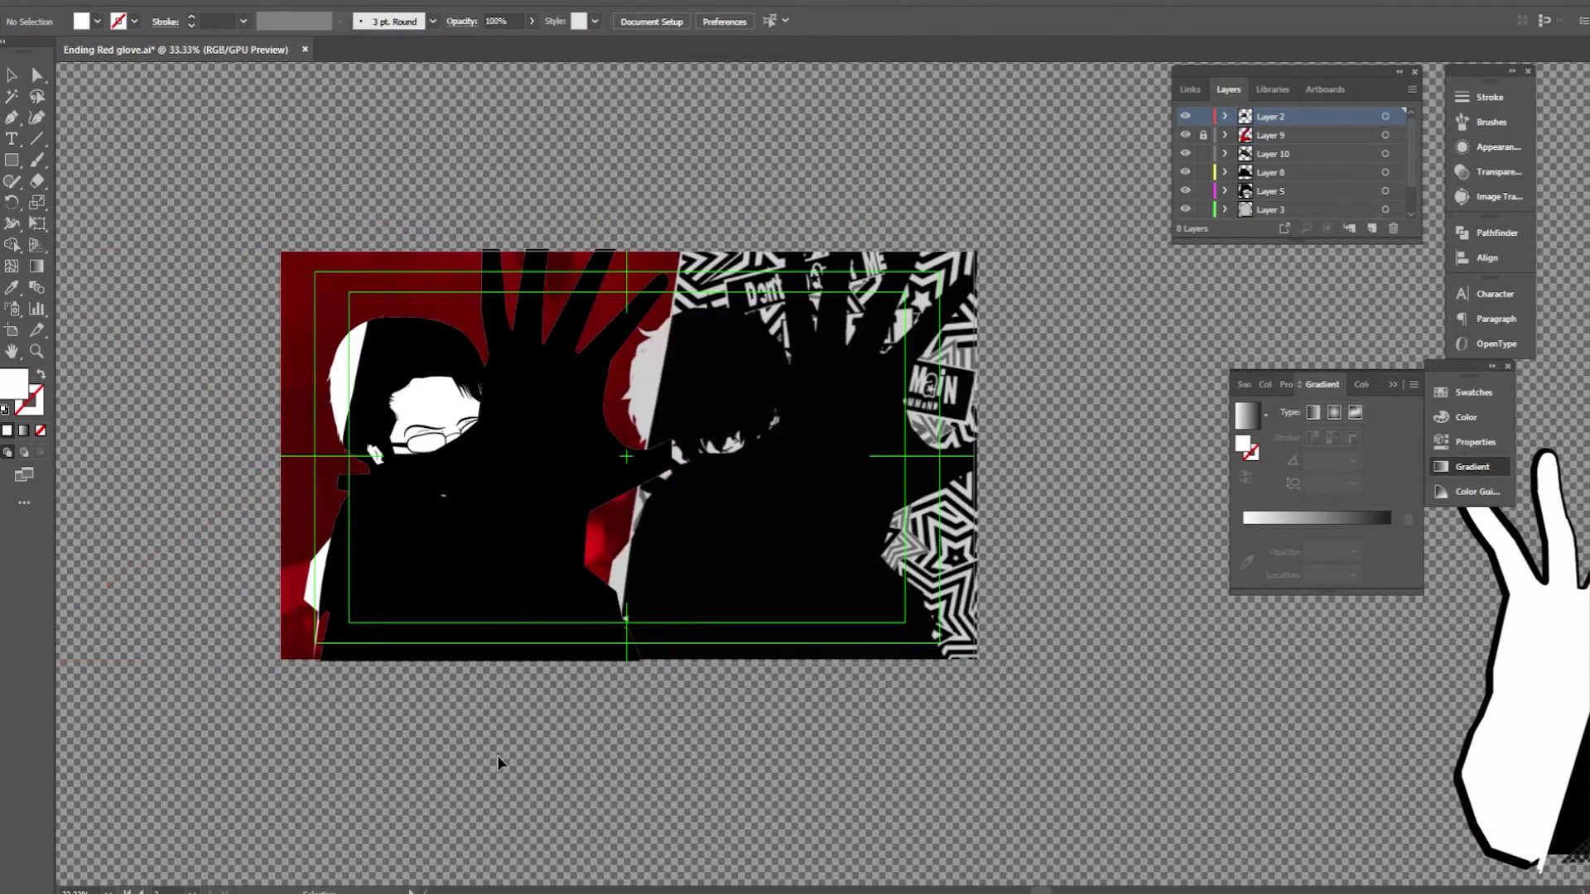
click(525, 531)
key(Delete)
click(525, 531)
key(Delete)
click(702, 543)
key(Delete)
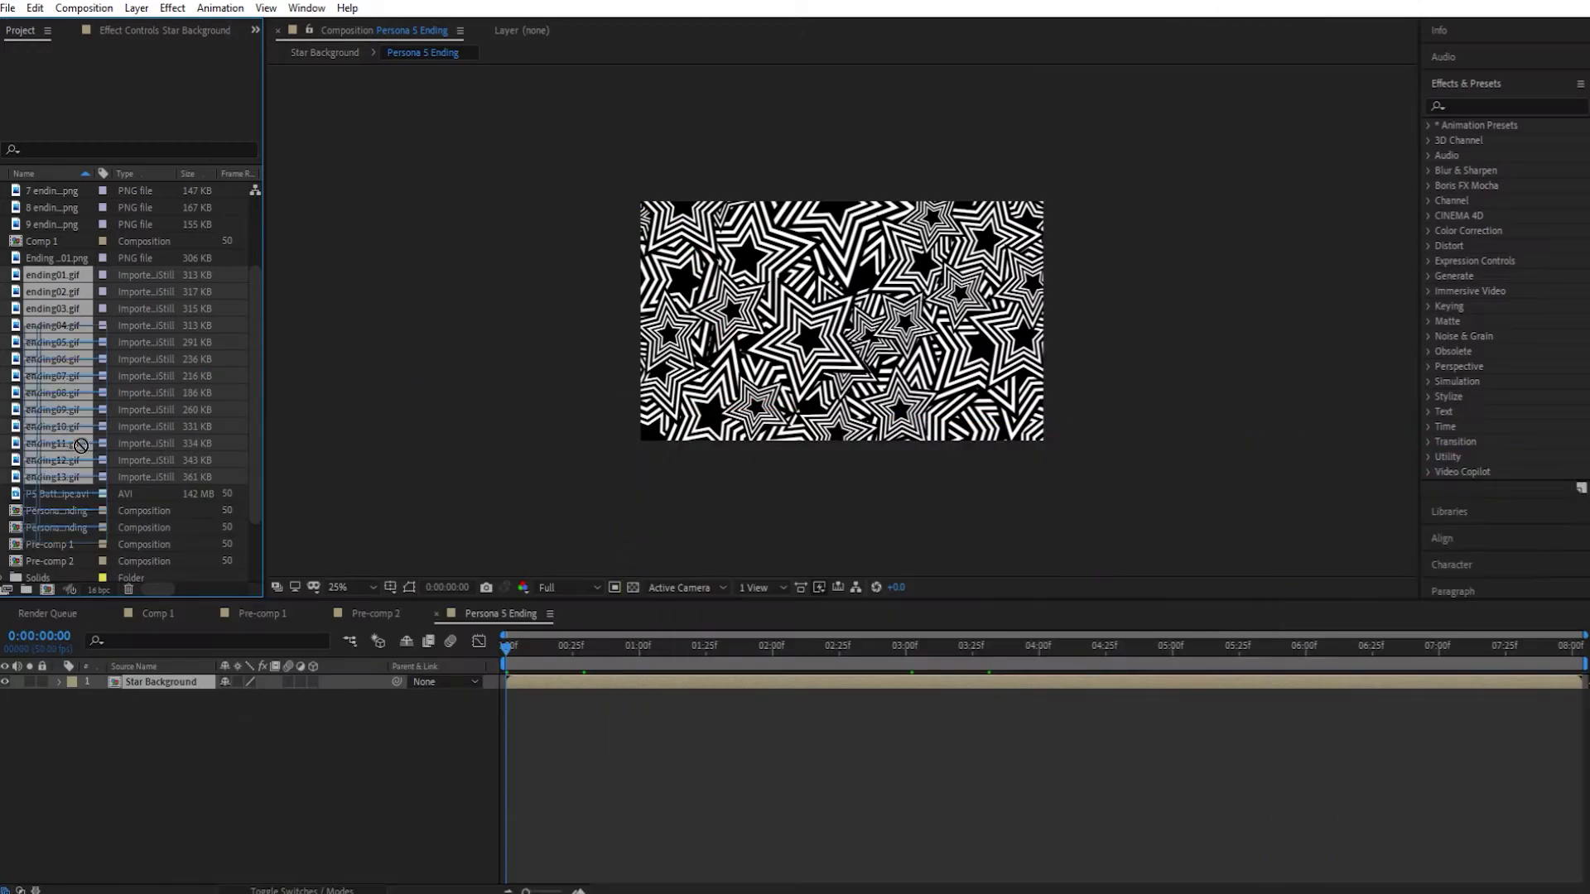
Drag the ending01–ending13 GIFs from the Project panel into the Persona 5 Ending timeline
drag(58, 362, 204, 748)
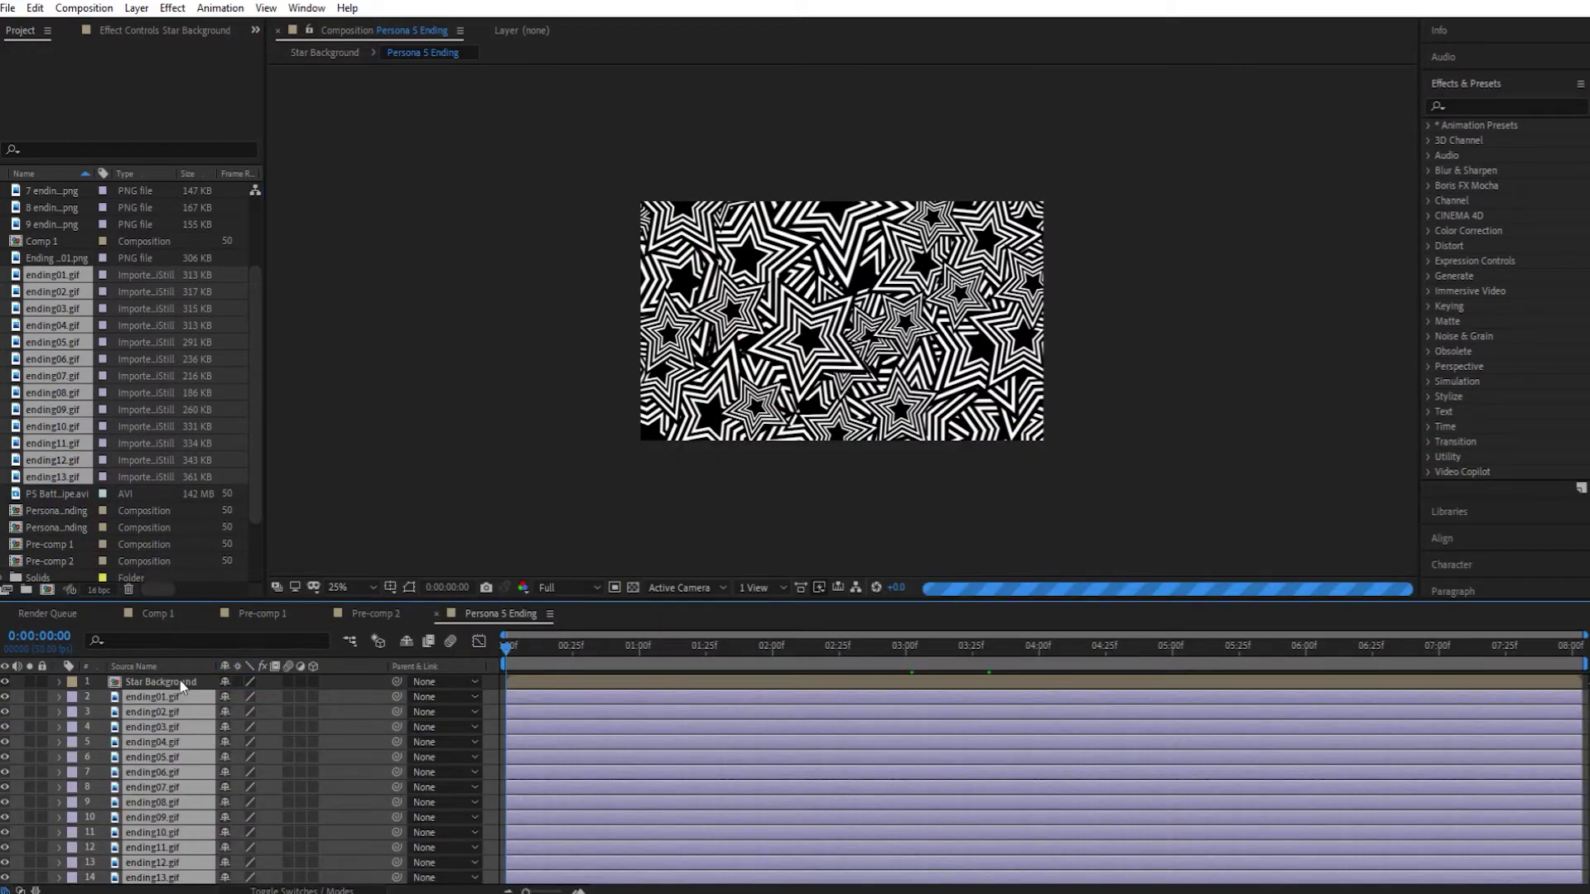
Move Star Background to the bottom of the stack and select all thirteen ending GIF layers
click(239, 682)
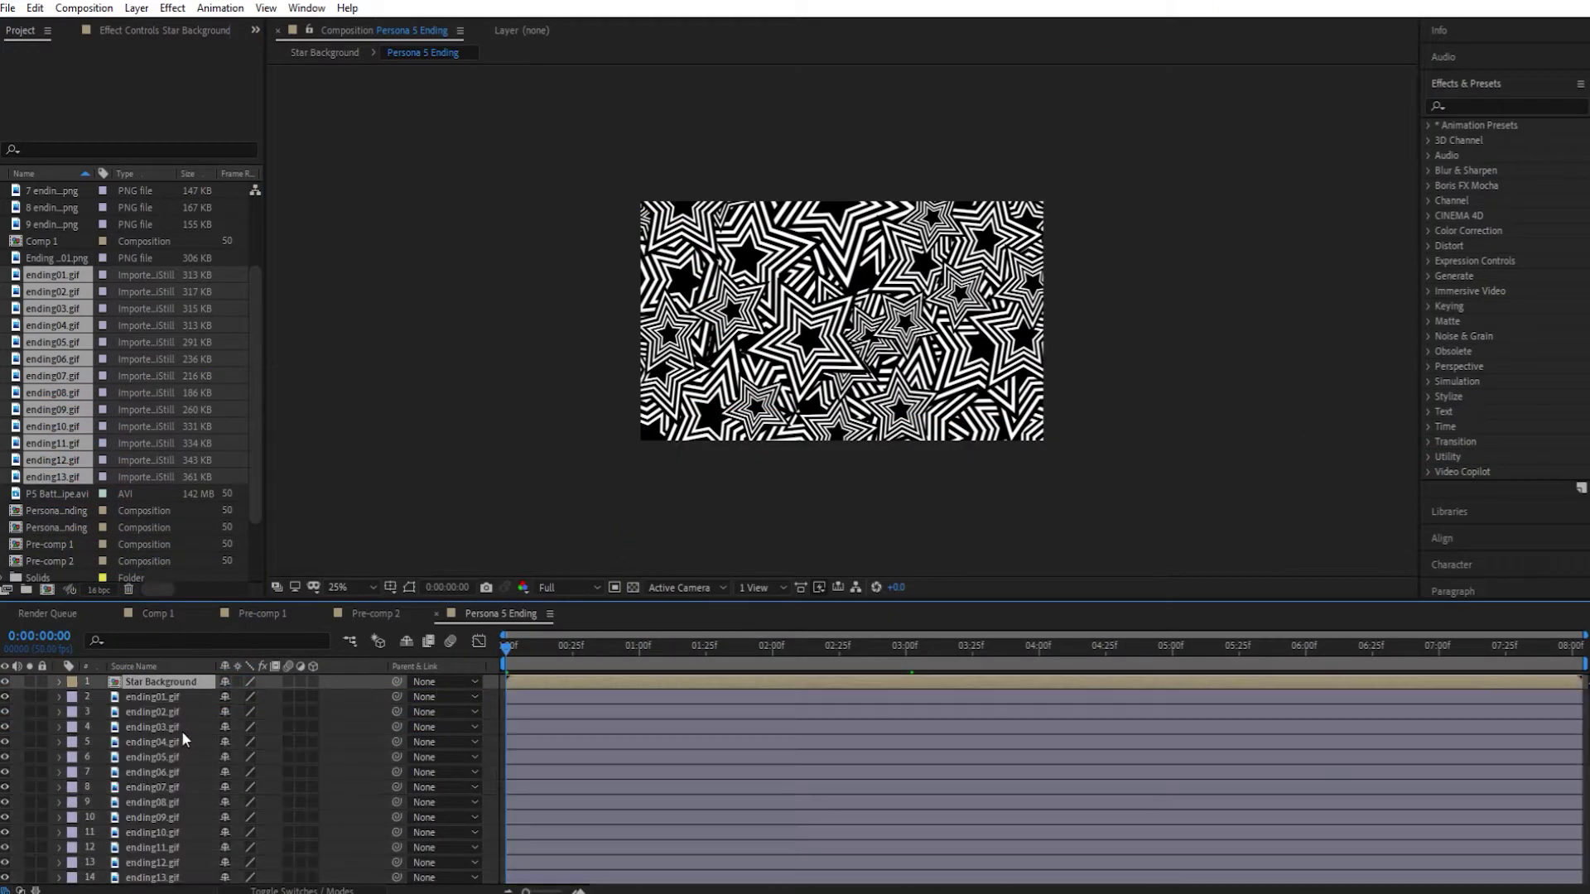
drag(169, 682, 170, 875)
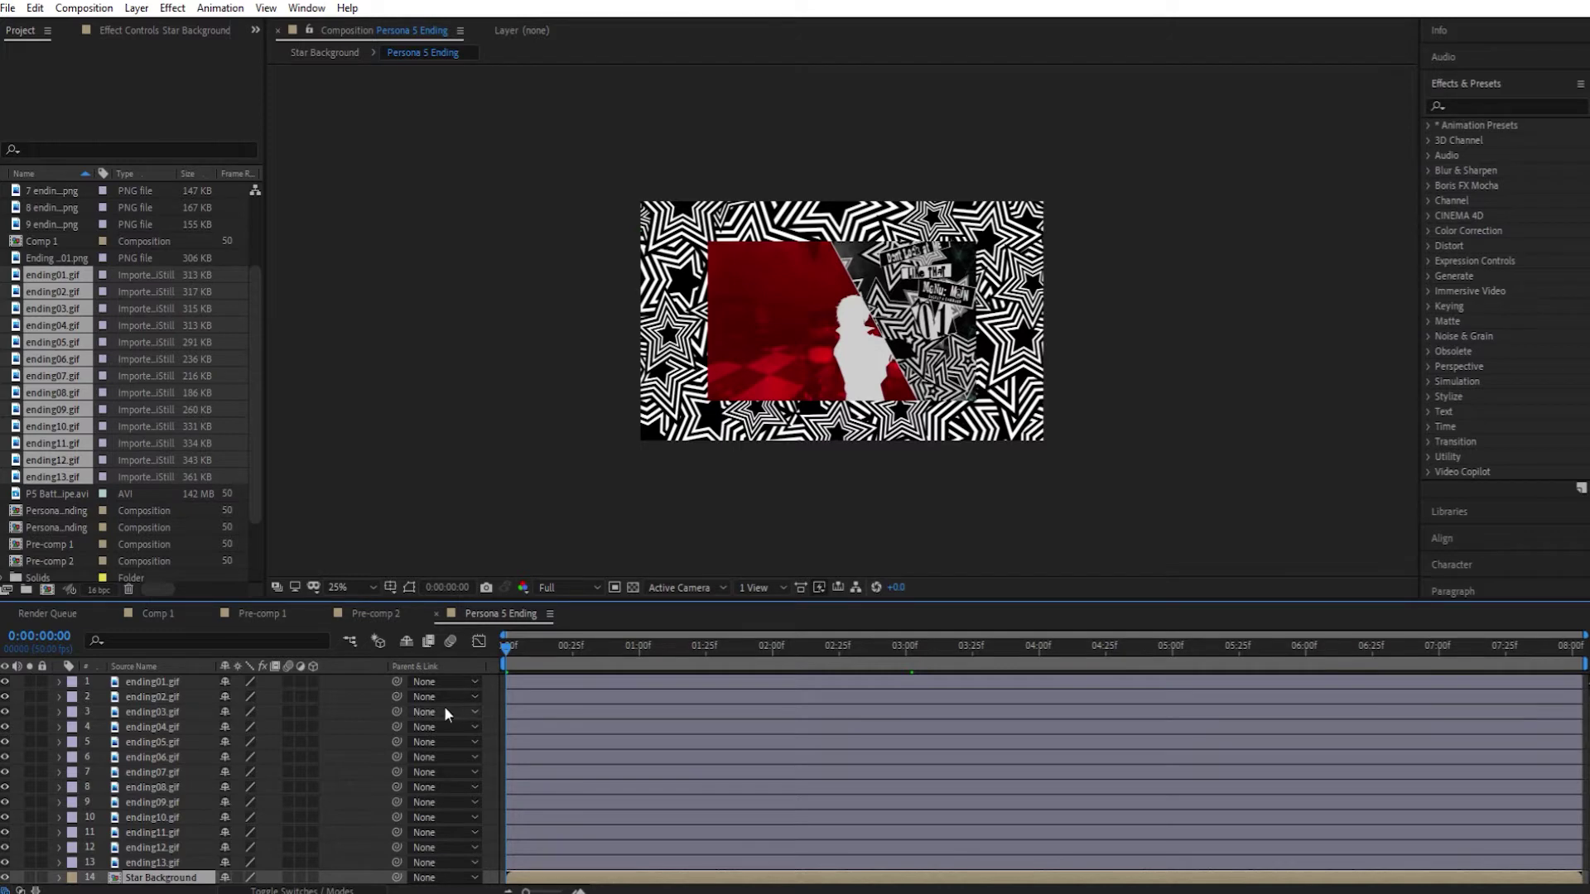
click(138, 683)
shift+click(178, 861)
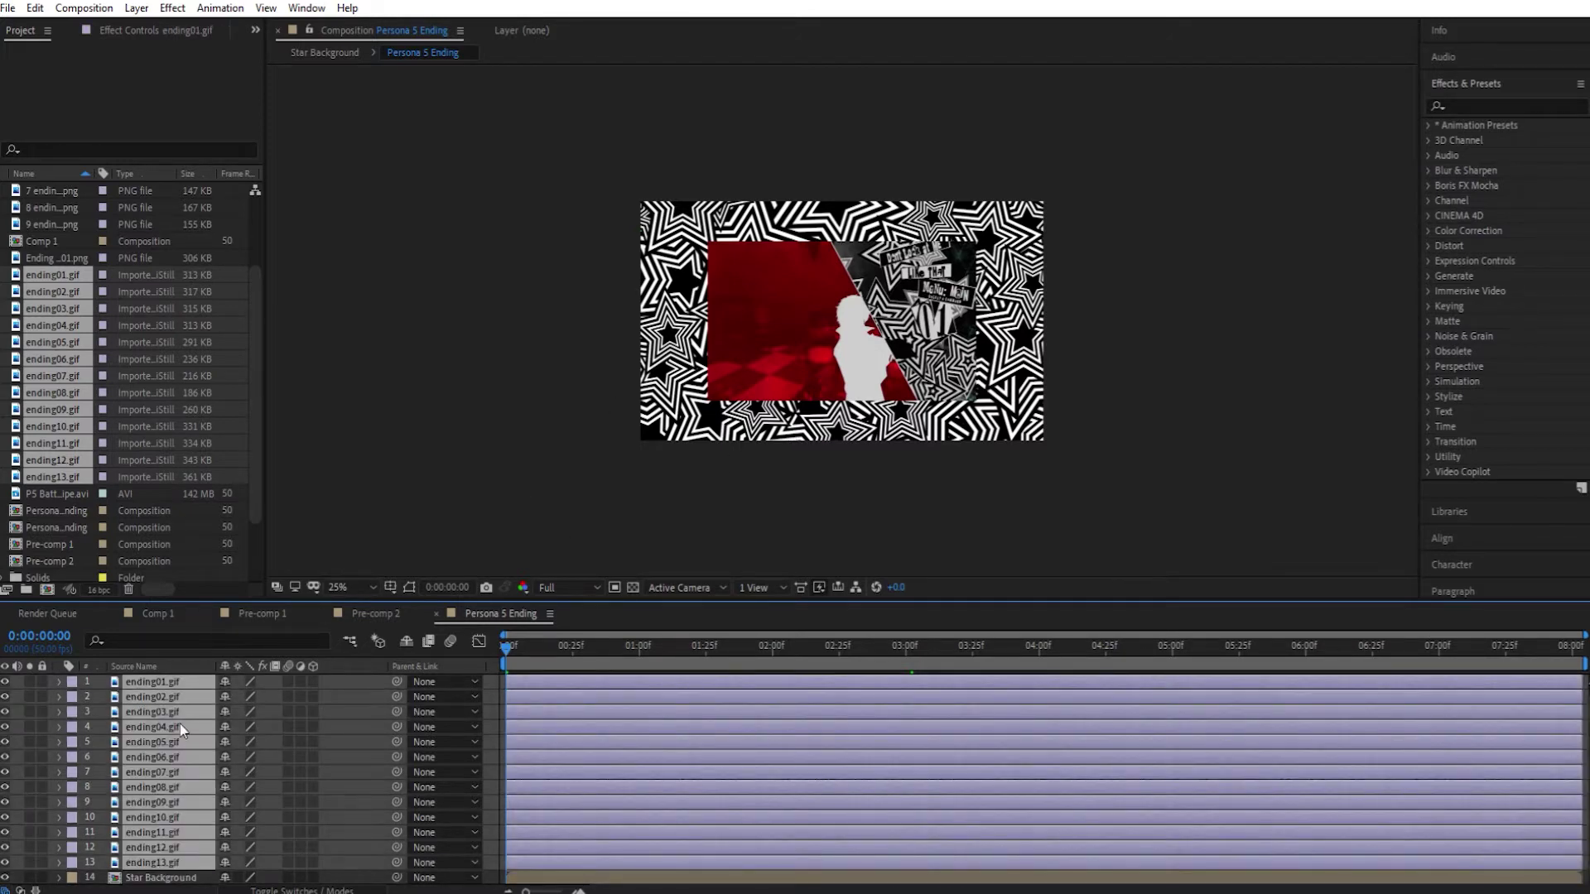
Scale all thirteen selected ending GIF layers to 151%
key(s)
drag(246, 726, 290, 722)
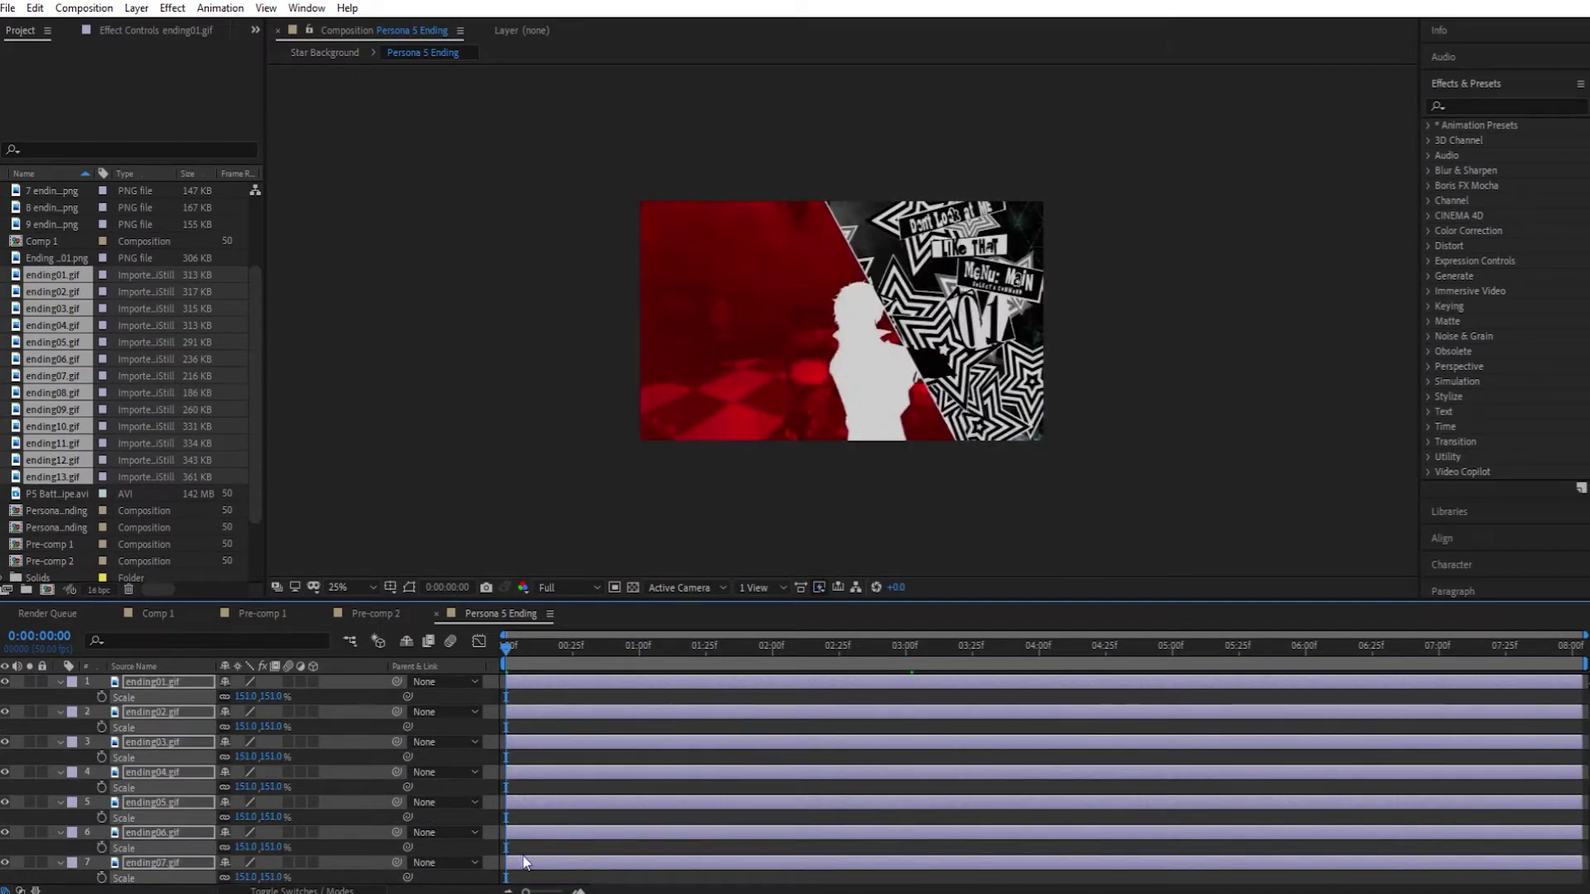
drag(525, 892, 527, 891)
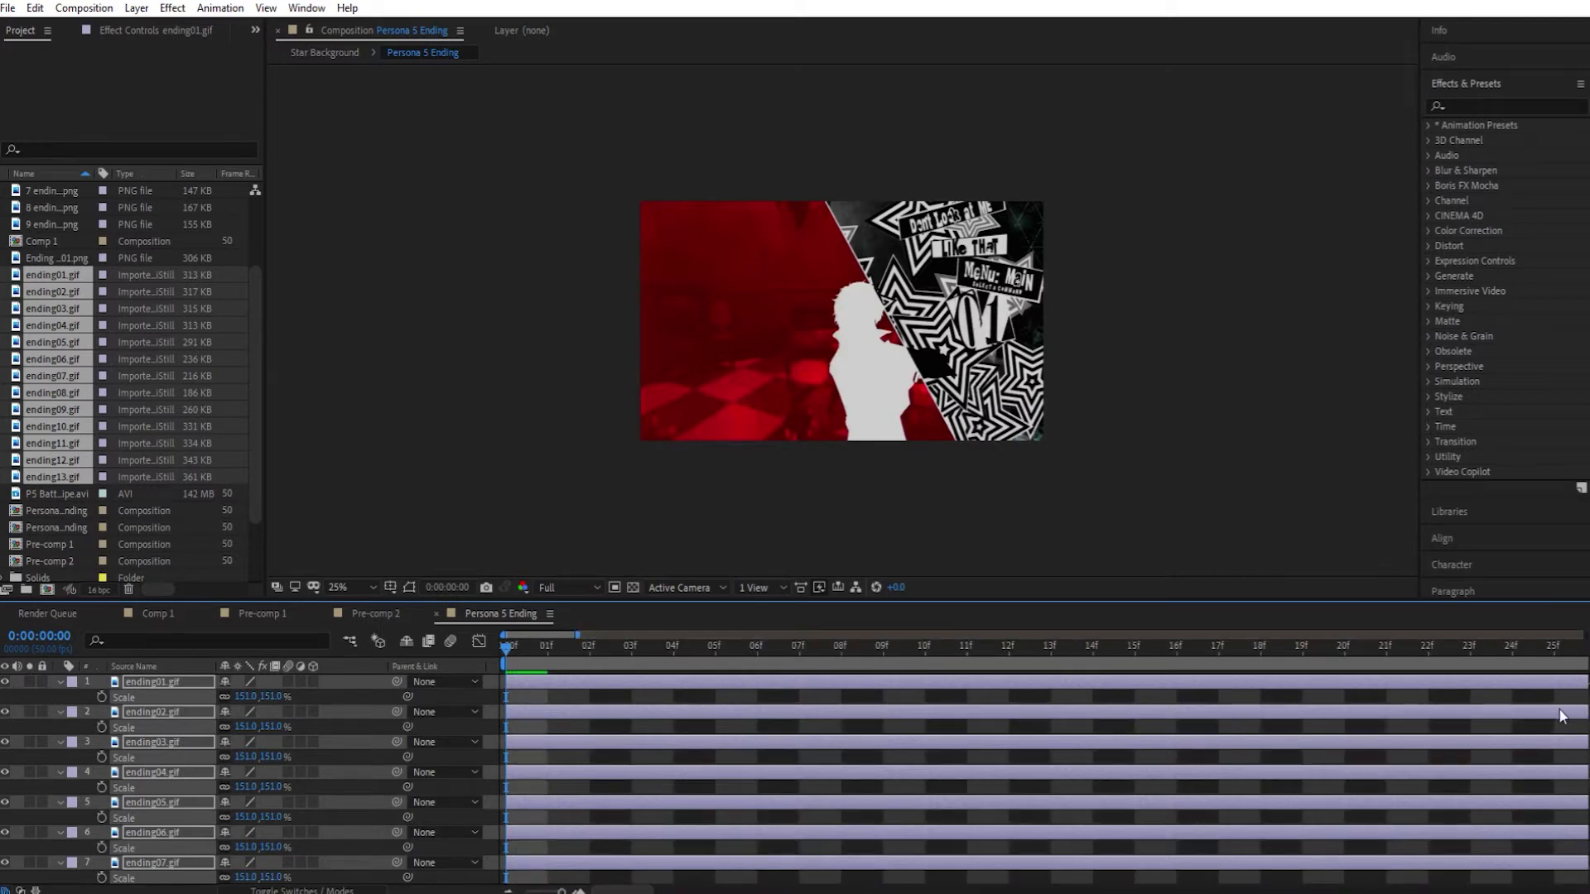
scroll(1563, 861, down, 5)
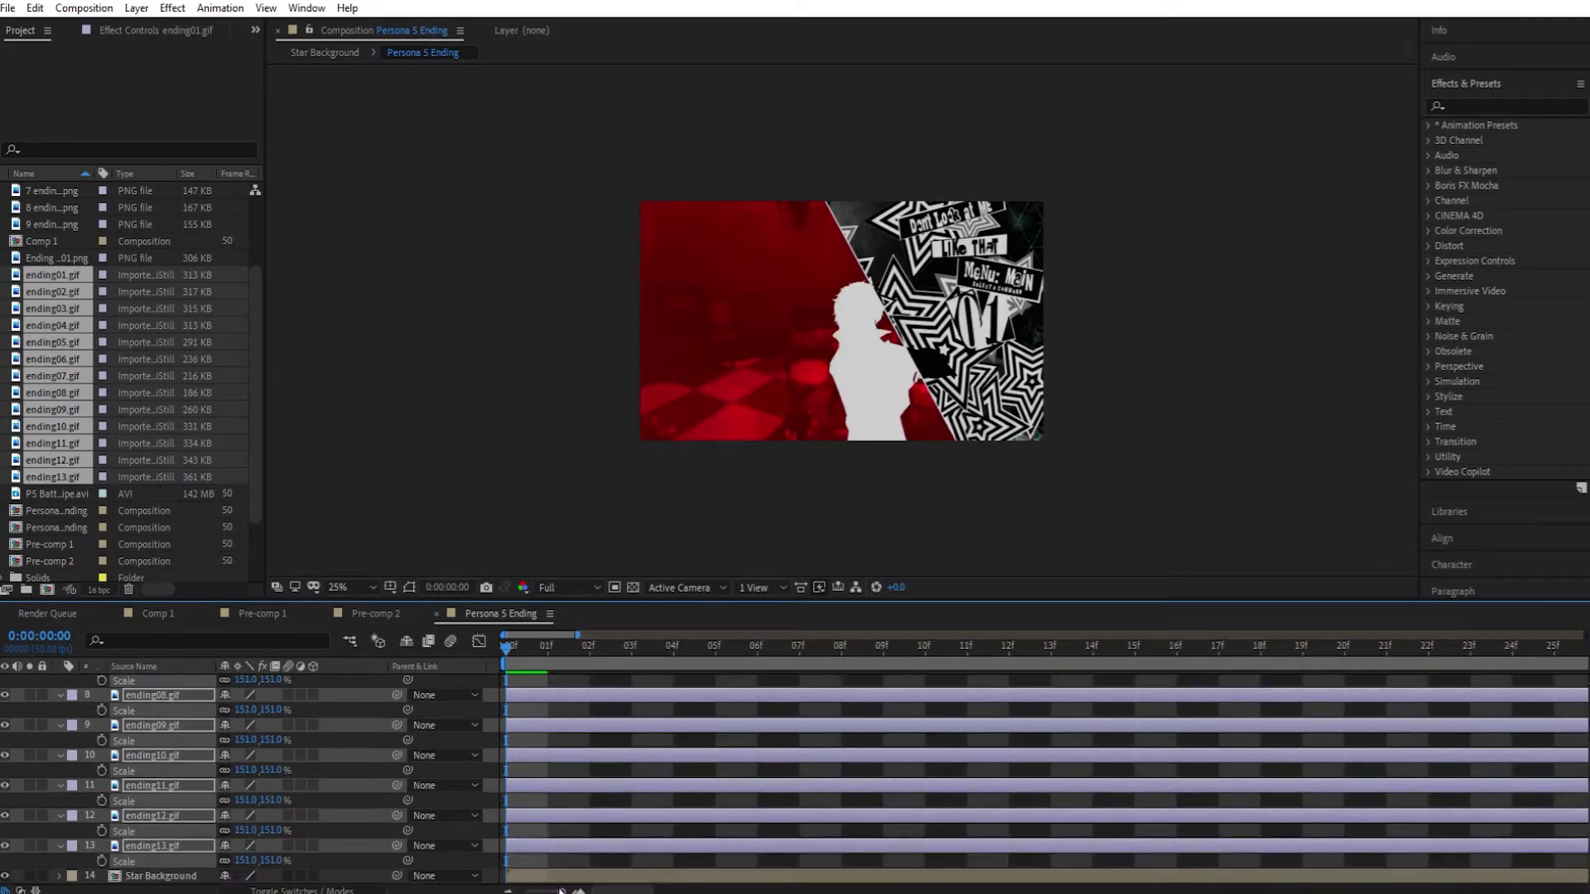
drag(563, 890, 526, 891)
Trim the GIF layers' out points to about frame 21 and zoom the timeline to frames
drag(1580, 846, 562, 845)
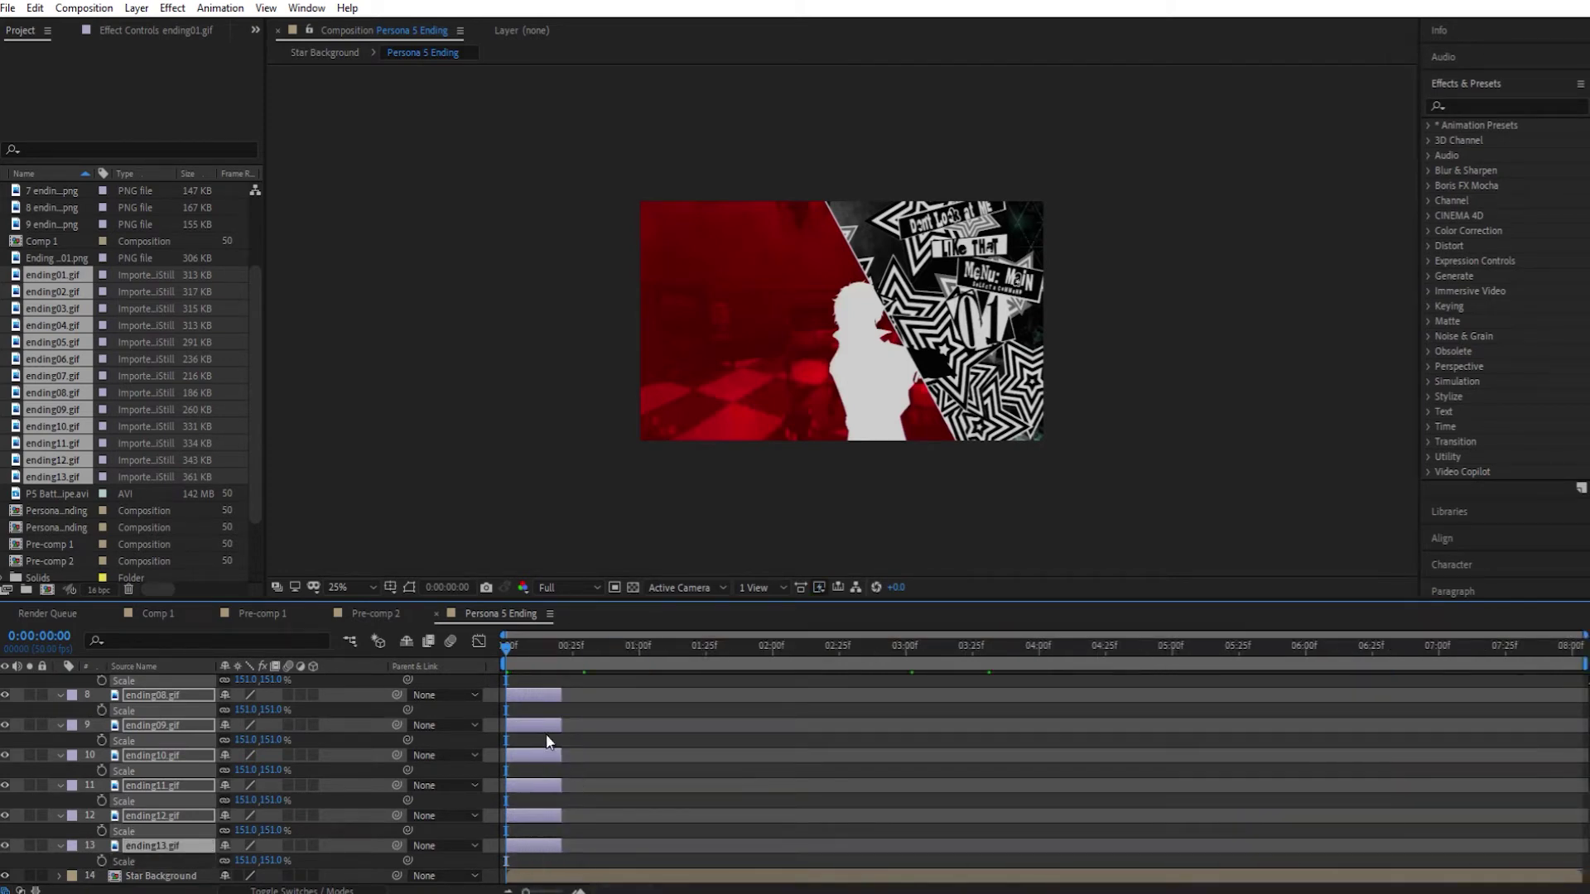
key(semicolon)
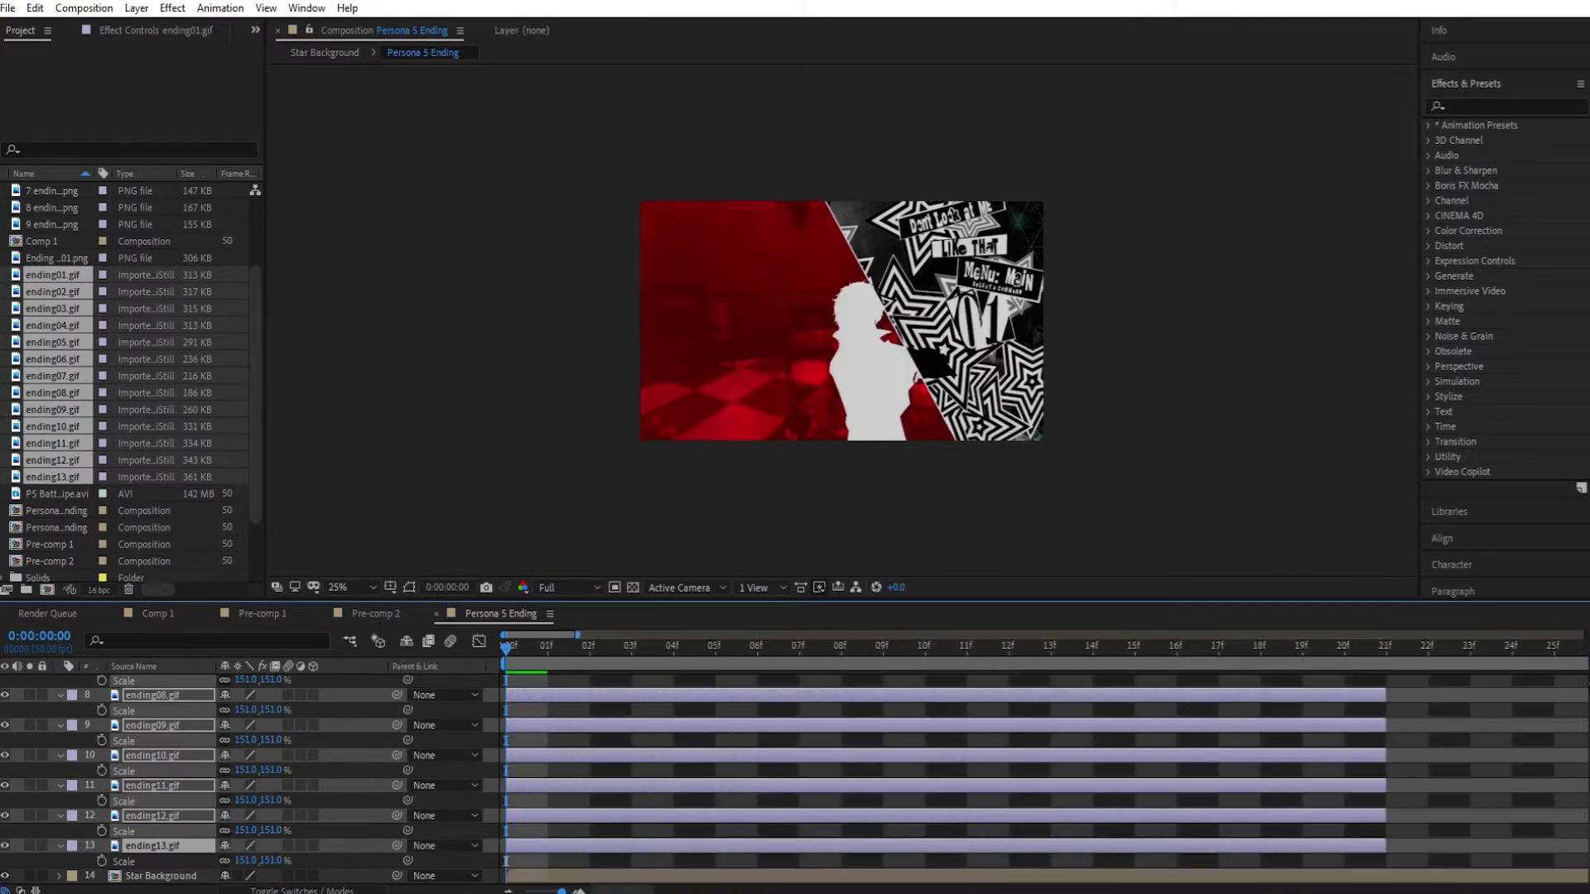
click(545, 646)
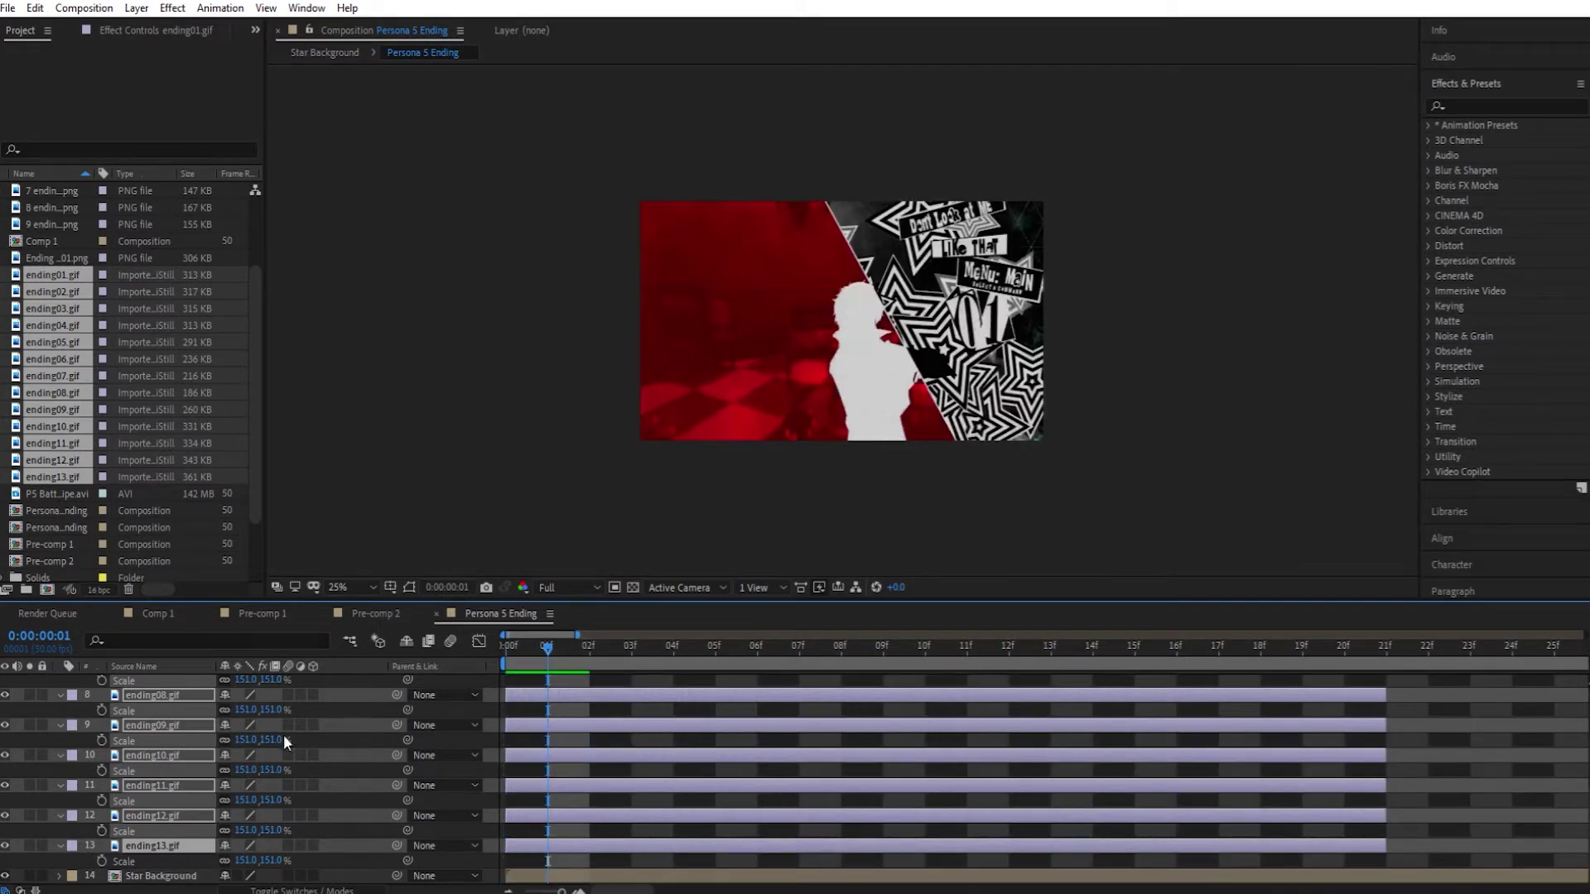
scroll(275, 752, up, 5)
click(567, 548)
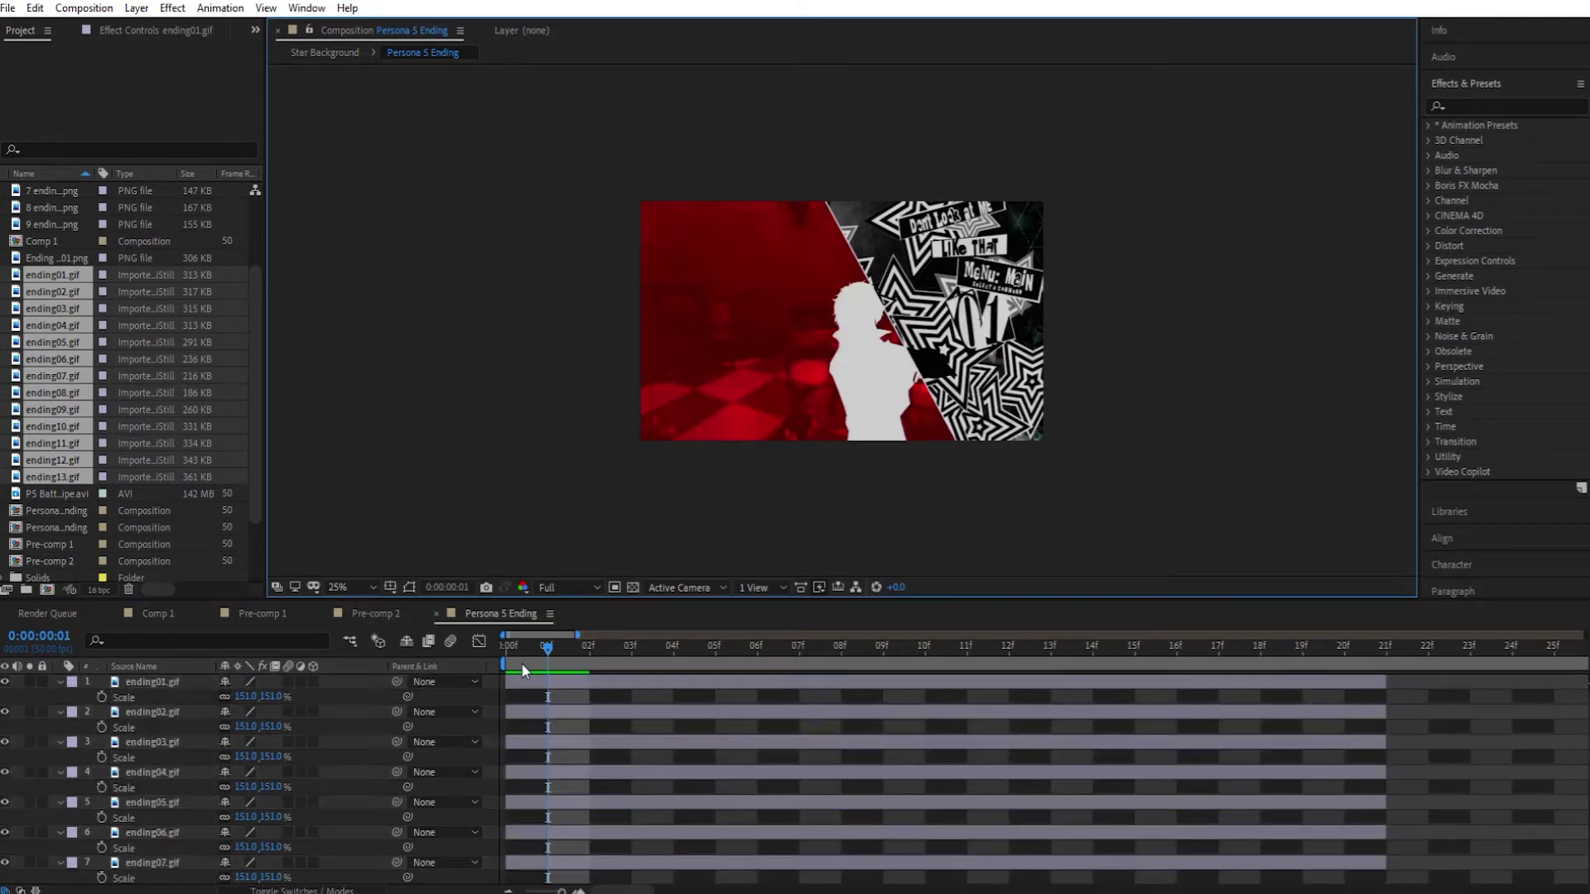
End ending01.gif at frame 1 and start ending02–ending05.gif at frames 1 through 4
drag(1384, 680, 532, 690)
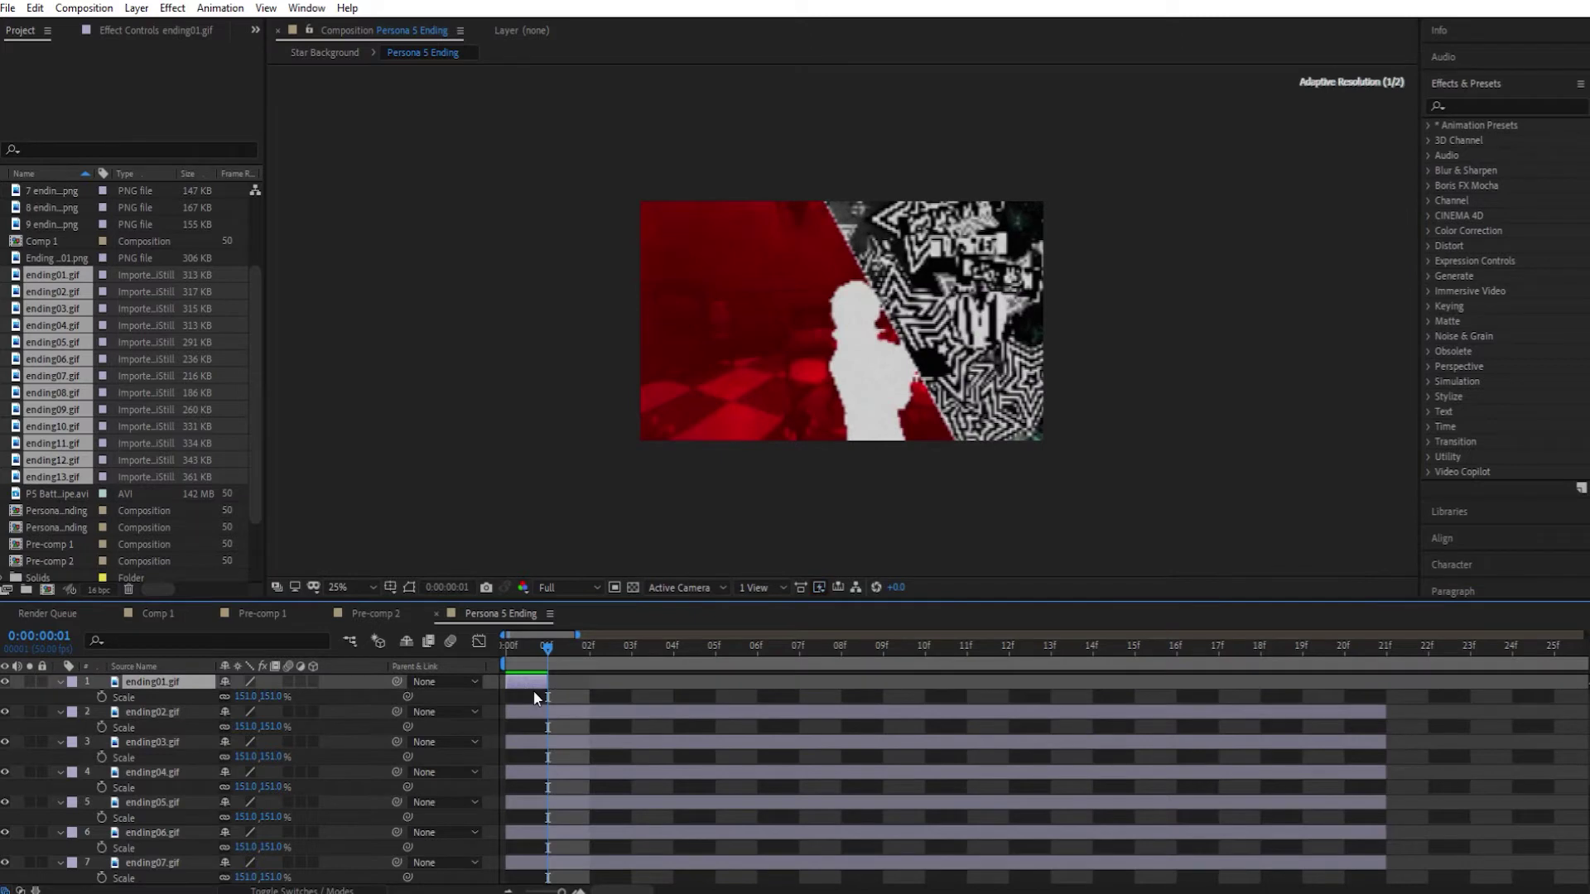
click(530, 714)
key(alt+bracketleft)
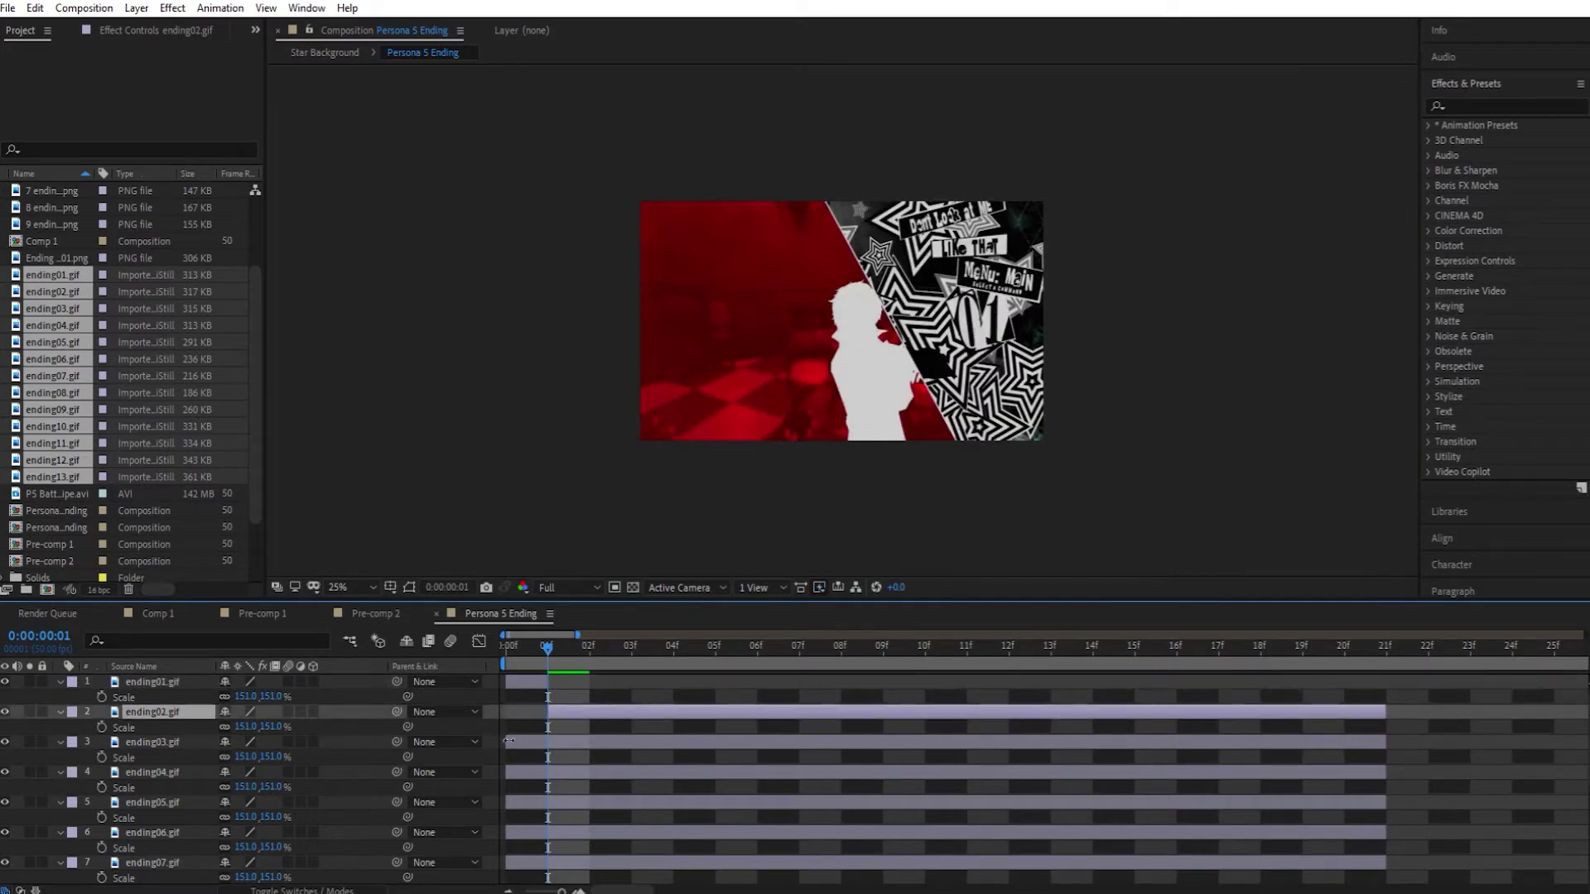
drag(552, 656, 588, 663)
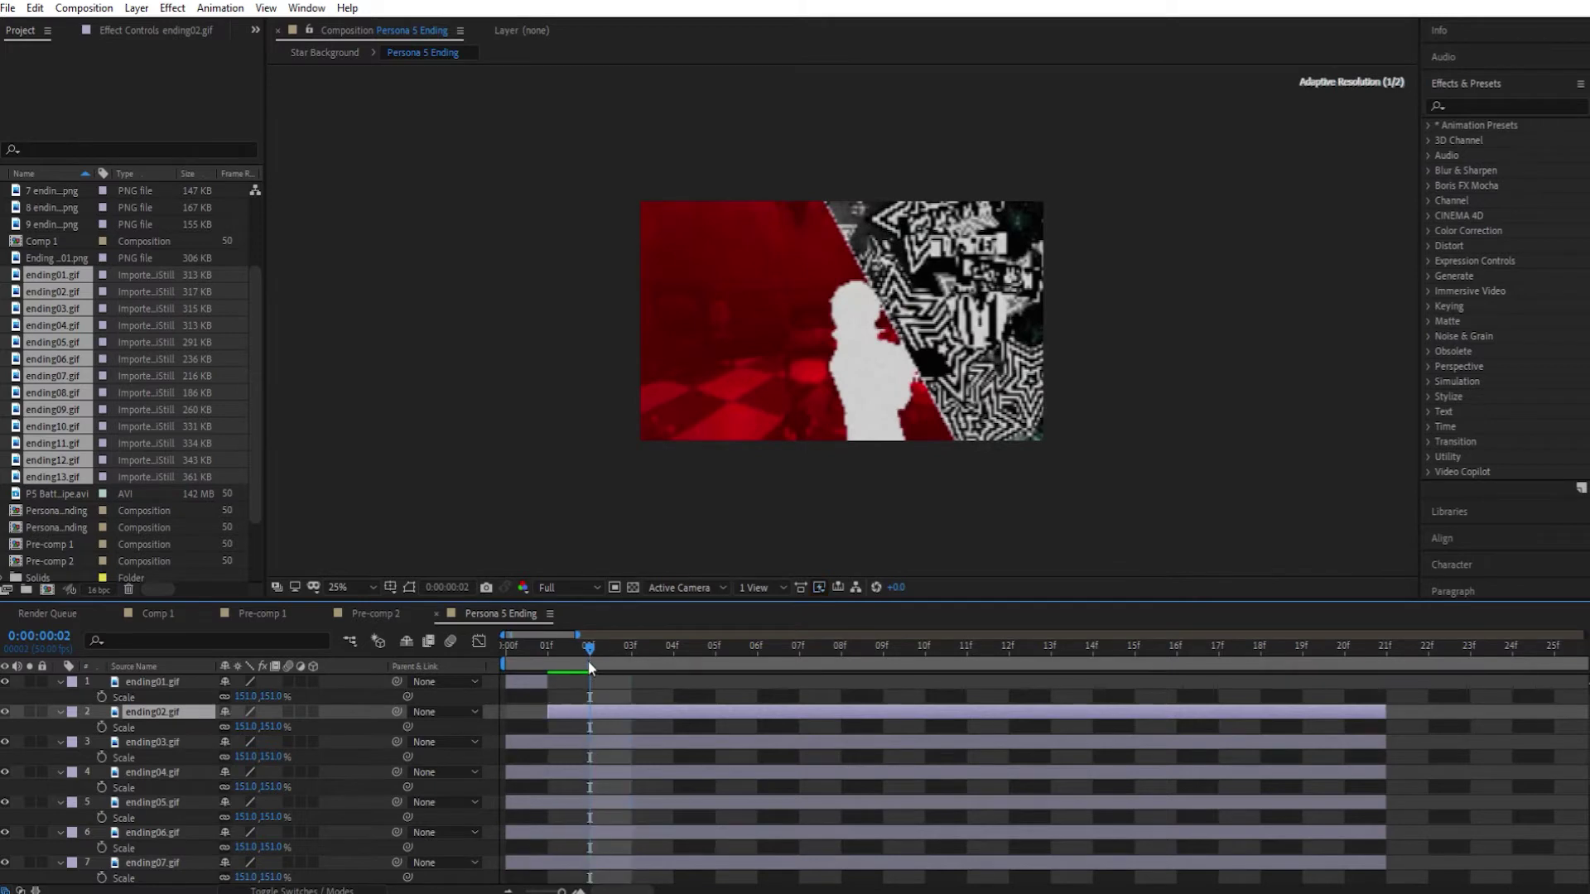
click(522, 743)
key(alt+bracketleft)
drag(506, 772, 633, 772)
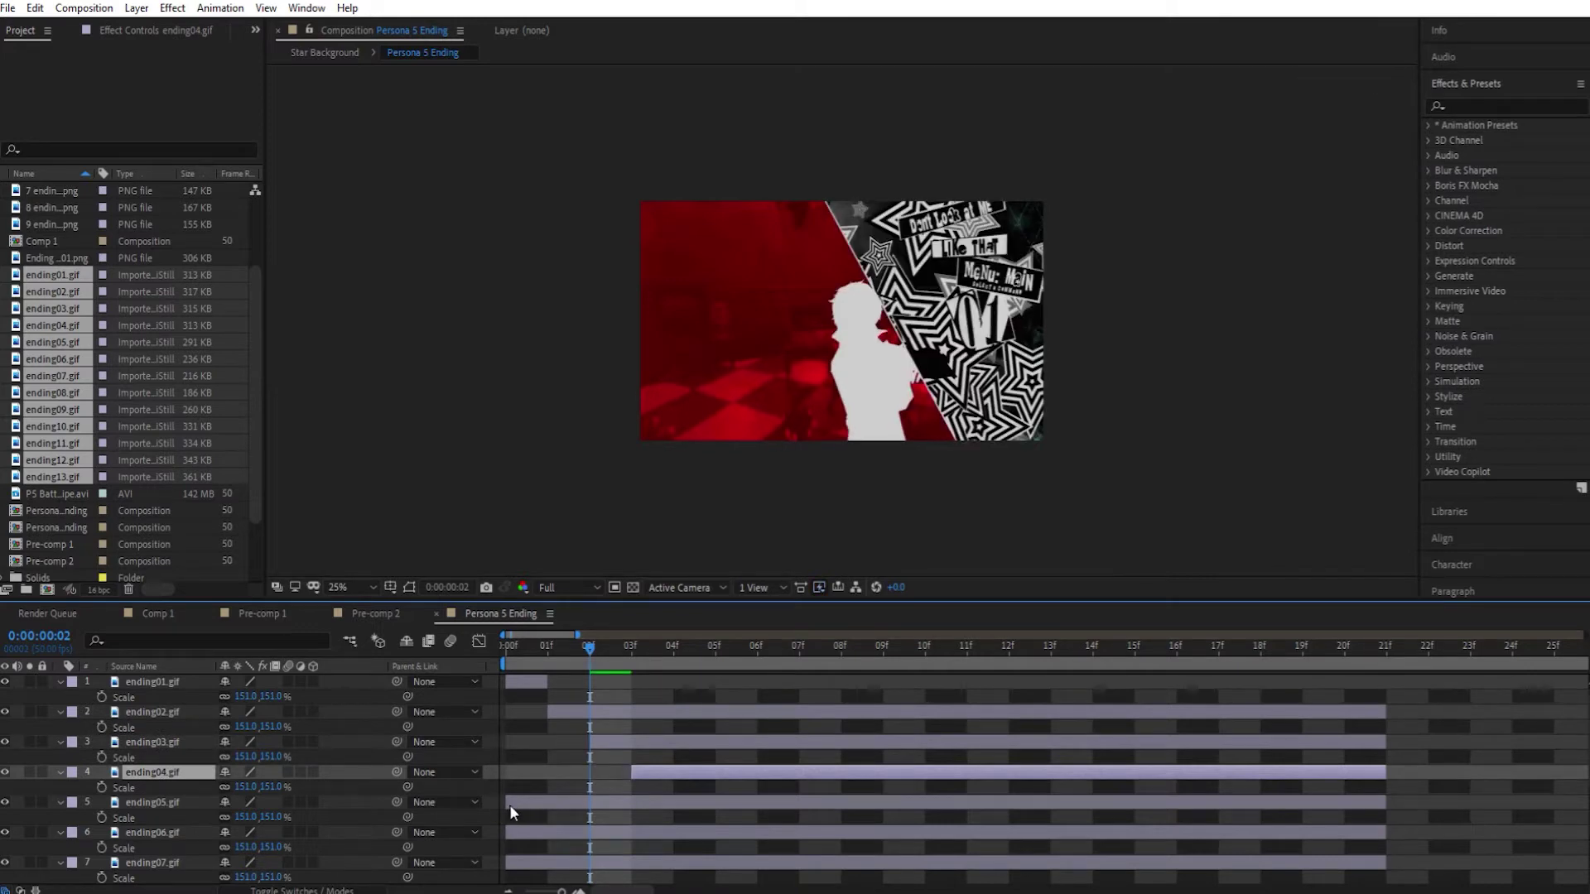
click(509, 805)
key(alt+bracketleft)
key(Page_Down)
key(Page_Down)
key(alt+bracketleft)
key(Page_Up)
key(Page_Up)
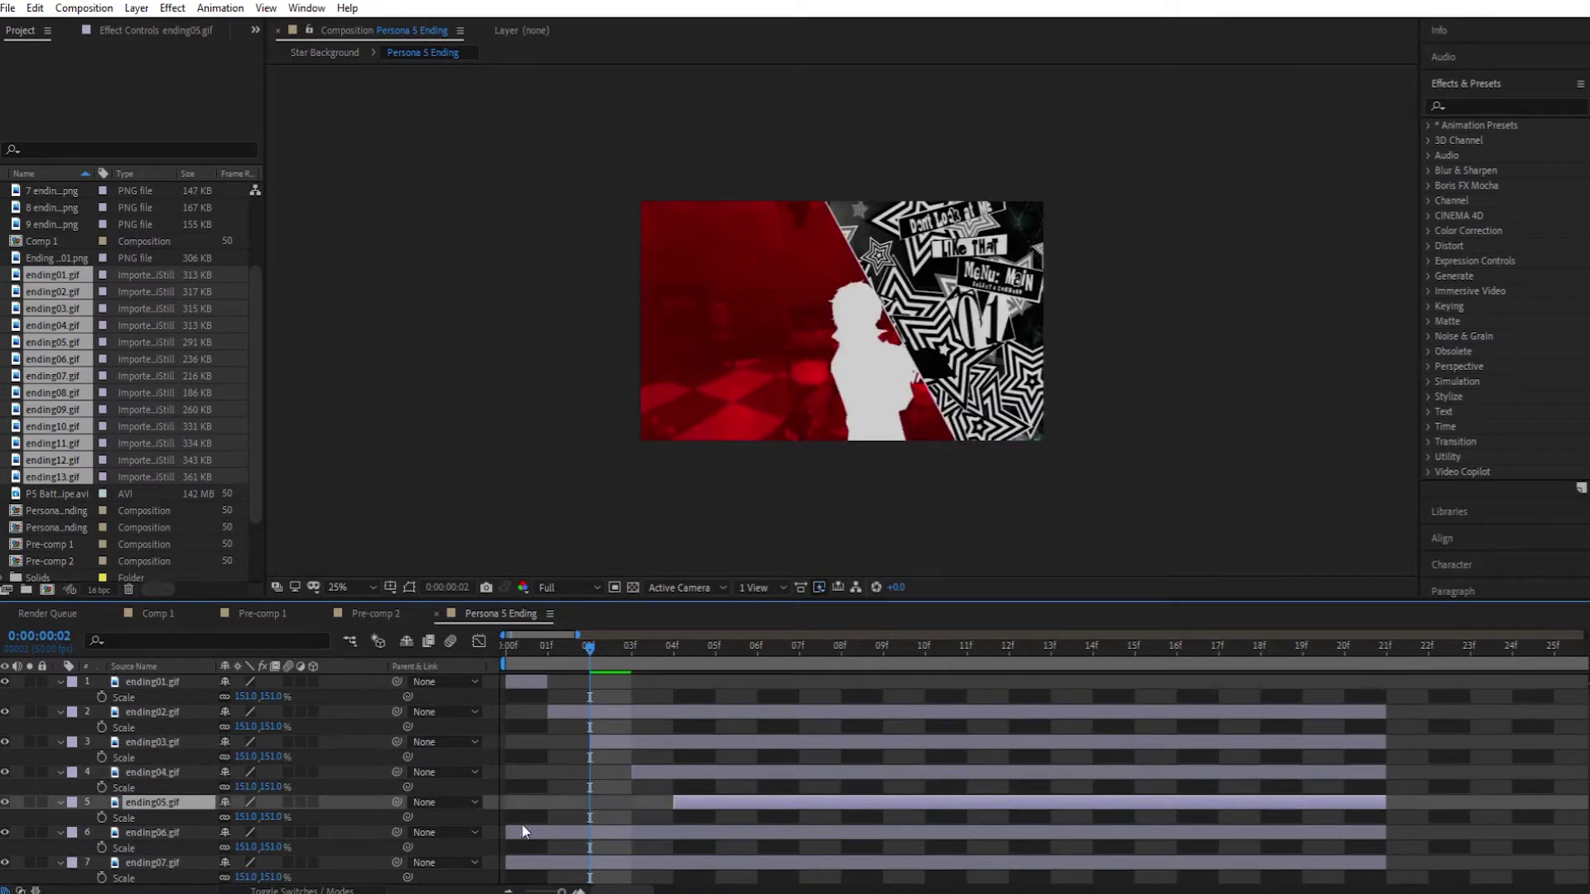
Start ending06, ending07 and ending08.gif at frames 5, 6 and 7
click(525, 832)
key(Page_Down)
key(Page_Down)
key(Page_Down)
key(alt+bracketleft)
key(Page_Up)
key(Page_Up)
key(Page_Up)
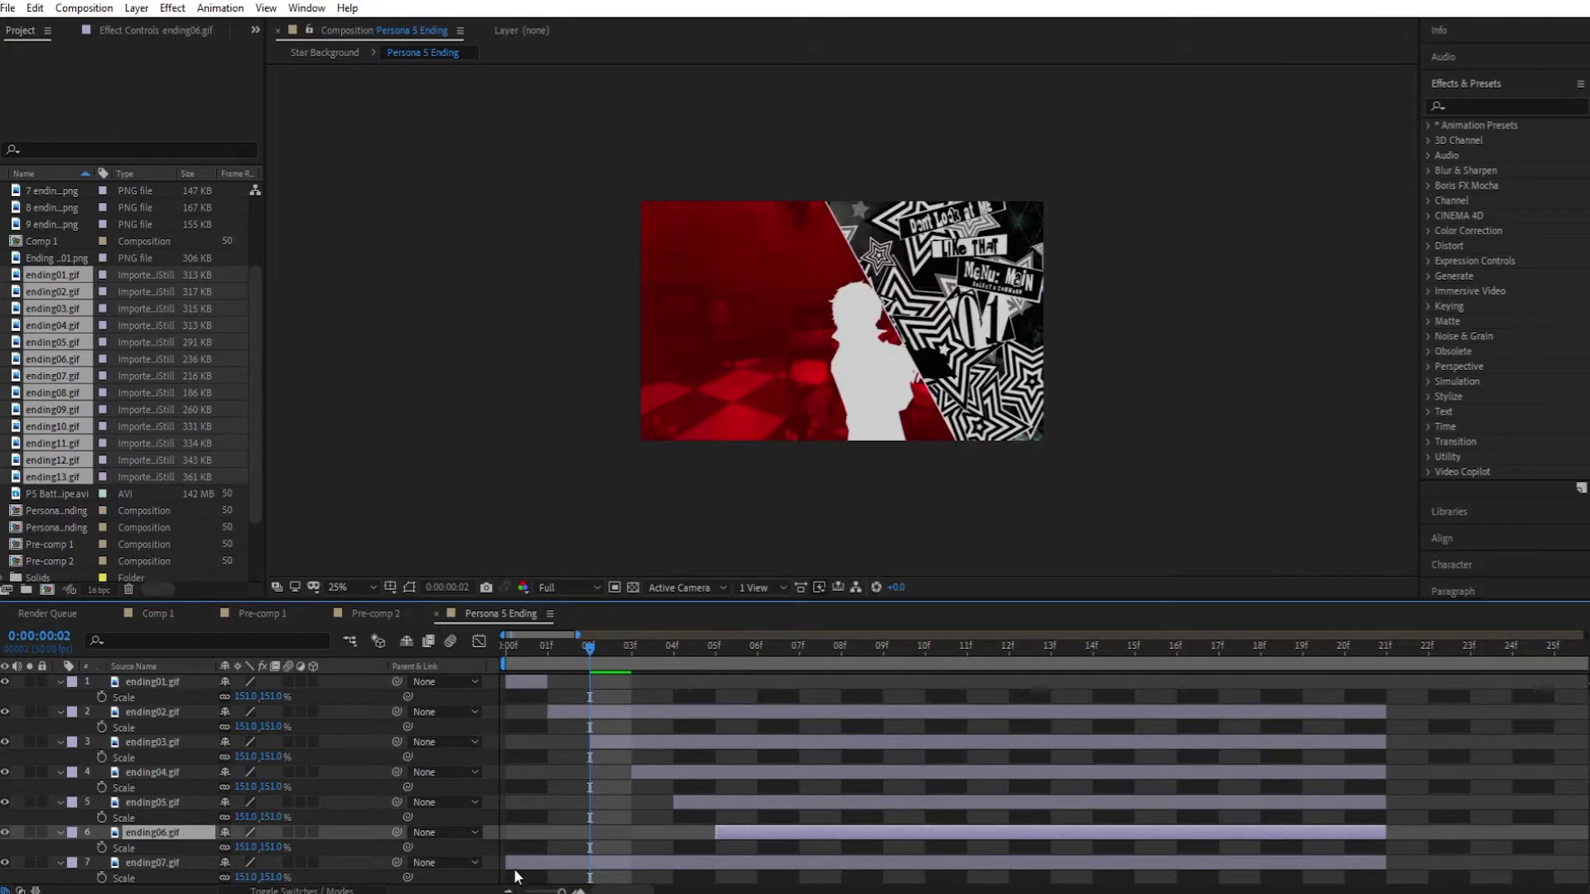
click(517, 861)
key(Page_Down)
key(Page_Down)
key(Page_Down)
key(Page_Down)
key(alt+bracketleft)
key(Page_Up)
key(Page_Up)
key(Page_Up)
key(Page_Up)
scroll(585, 837, down, 1)
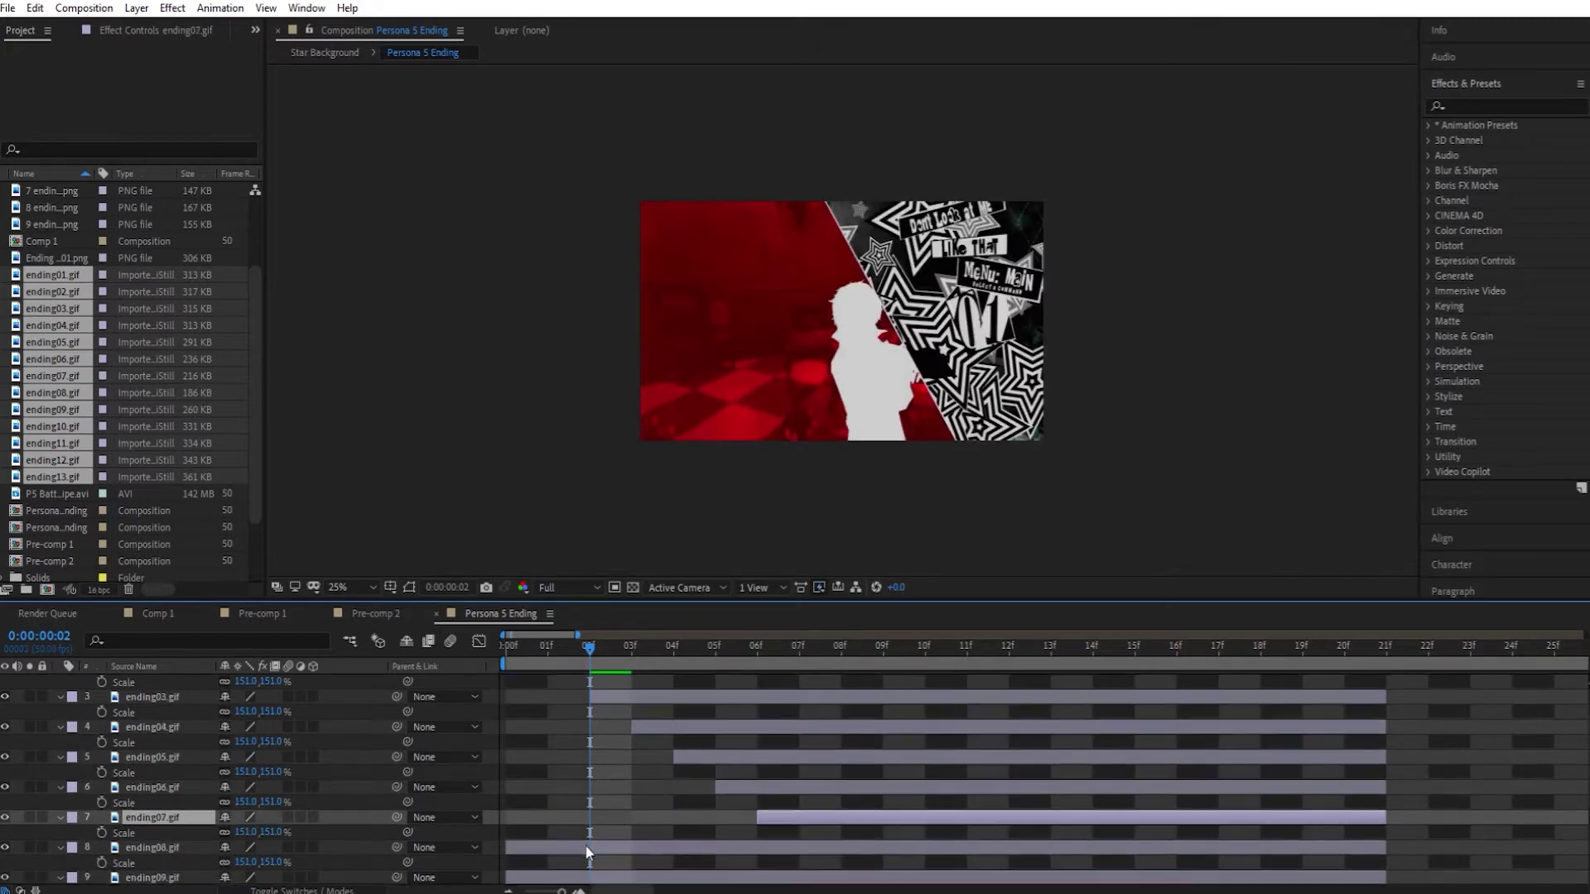
click(510, 846)
key(Page_Down)
key(Page_Down)
key(Page_Down)
key(Page_Down)
key(Page_Down)
key(alt+bracketleft)
key(Page_Up)
key(Page_Up)
key(Page_Up)
key(Page_Up)
key(Page_Up)
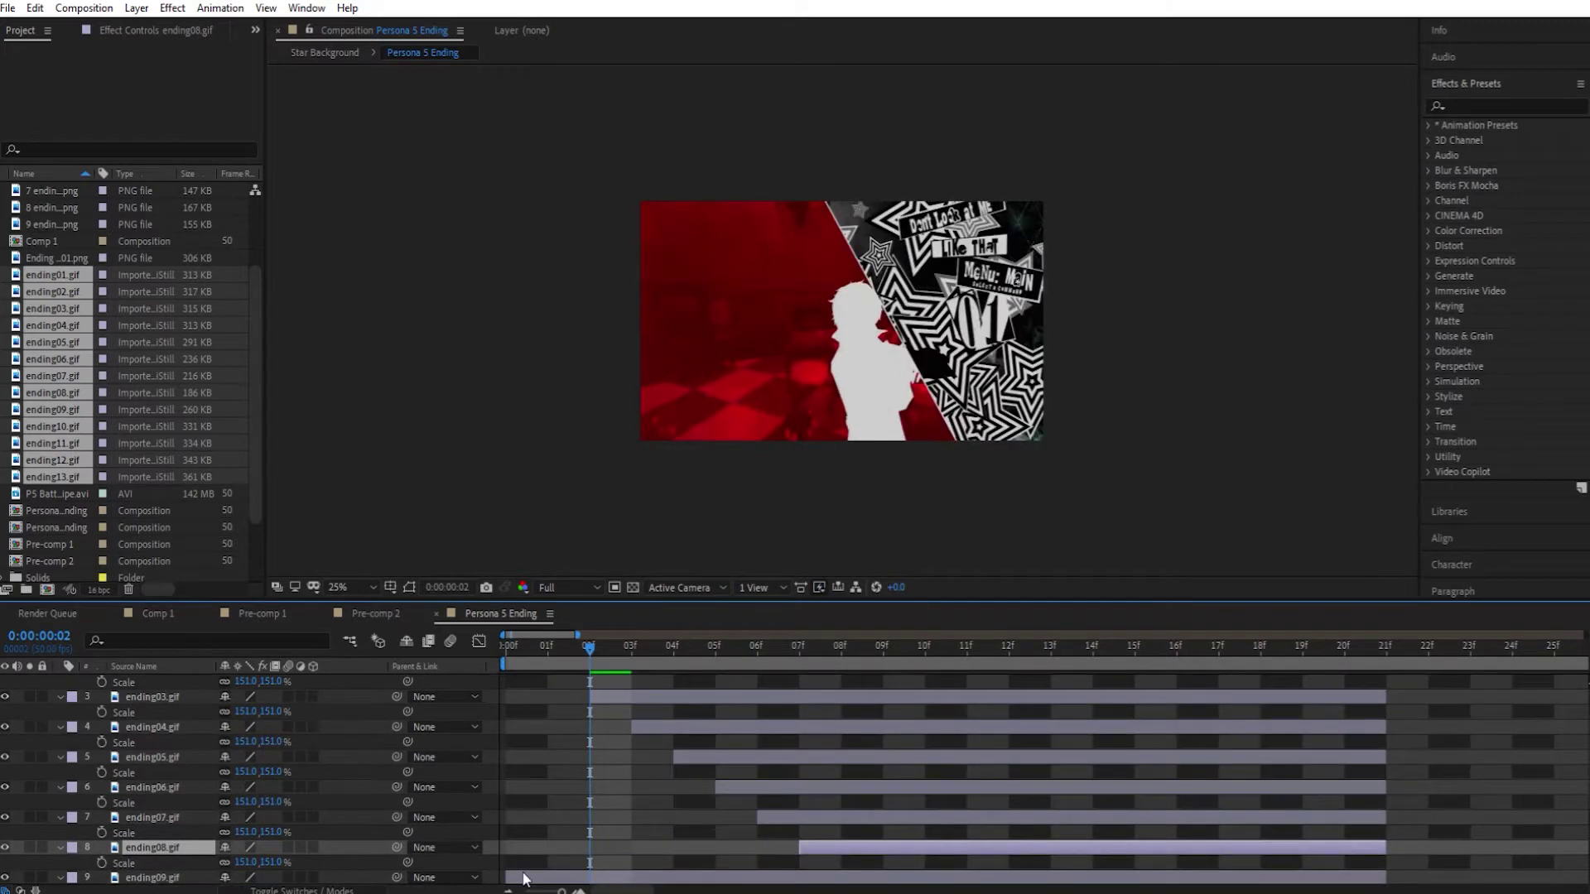
Start ending09, ending10 and ending11.gif at frames 8, 9 and 10, continuing to ending12
click(509, 875)
key(Page_Down)
key(Page_Down)
key(Page_Down)
key(Page_Down)
key(Page_Down)
key(Page_Down)
key(alt+bracketleft)
key(Page_Up)
key(Page_Up)
key(Page_Up)
key(Page_Up)
key(Page_Up)
key(Page_Up)
scroll(803, 834, down, 1)
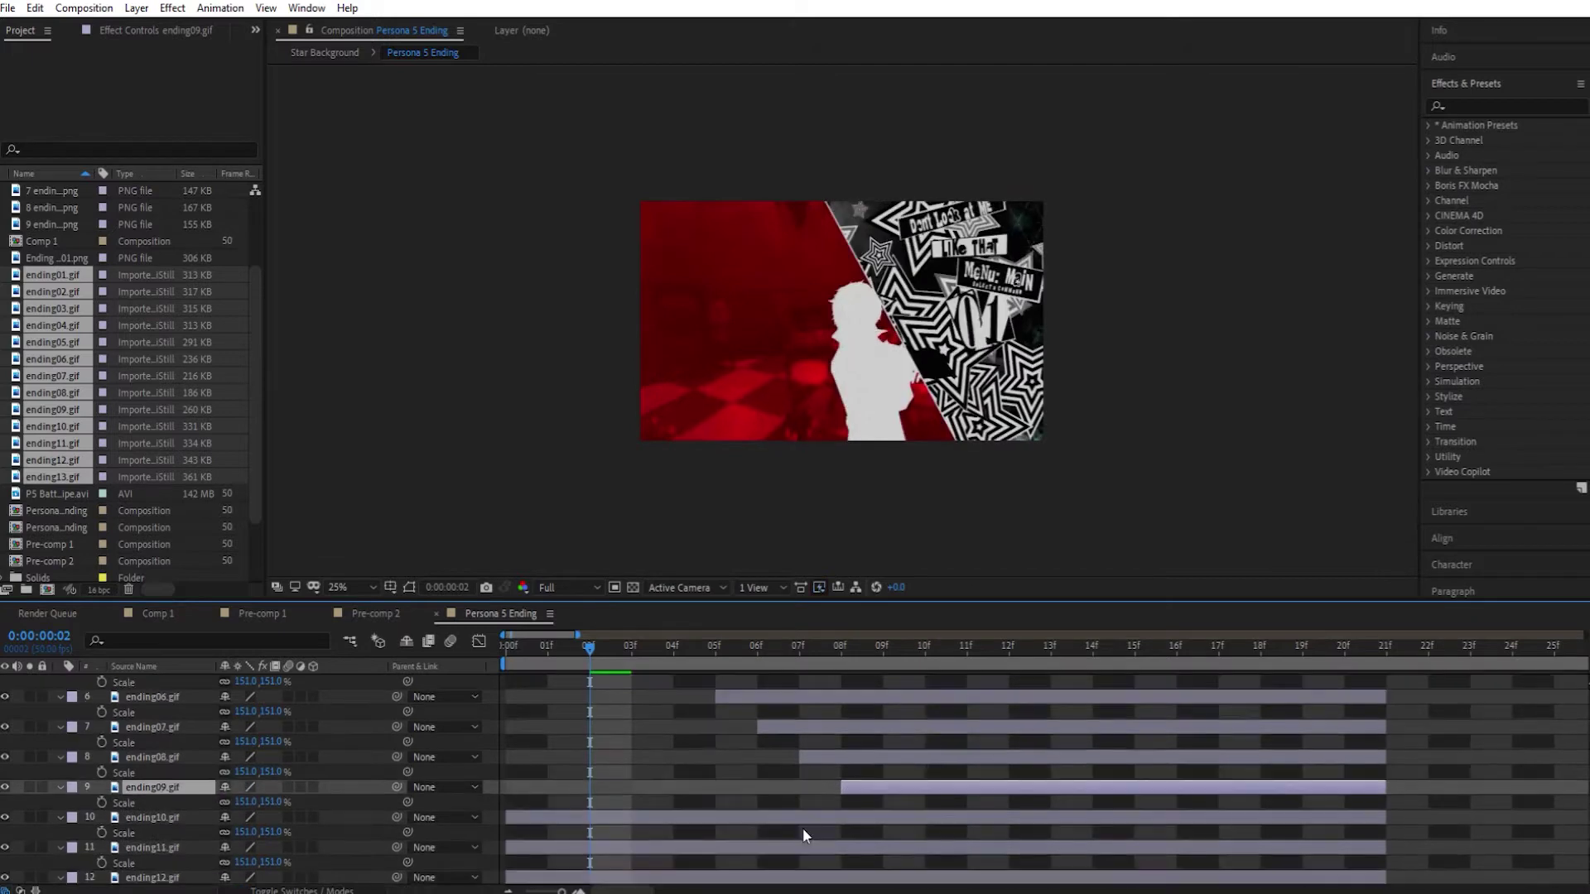
click(522, 836)
key(Page_Down)
key(Page_Down)
key(Page_Down)
key(Page_Down)
key(Page_Down)
key(Page_Down)
key(Page_Down)
key(alt+bracketleft)
key(Page_Up)
key(Page_Up)
key(Page_Up)
key(Page_Up)
key(Page_Up)
key(Page_Up)
key(Page_Up)
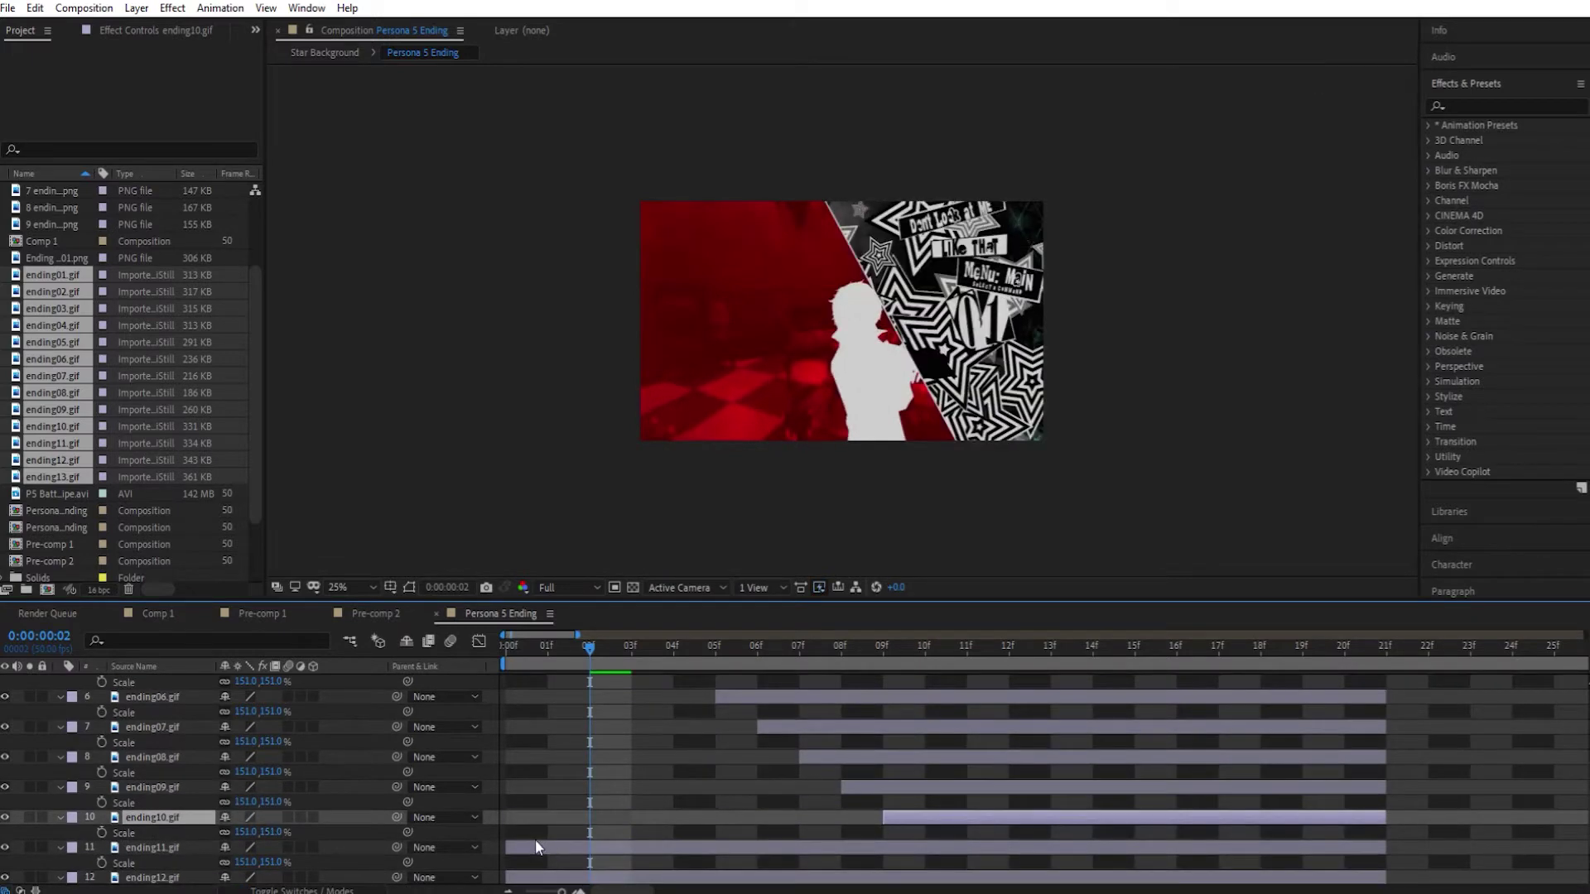
click(508, 846)
key(Page_Down)
key(Page_Down)
key(Page_Down)
key(Page_Down)
key(Page_Down)
key(Page_Down)
key(Page_Down)
key(Page_Down)
key(alt+bracketleft)
key(Page_Up)
key(Page_Up)
key(Page_Up)
key(Page_Up)
key(Page_Up)
key(Page_Up)
key(Page_Up)
key(Page_Up)
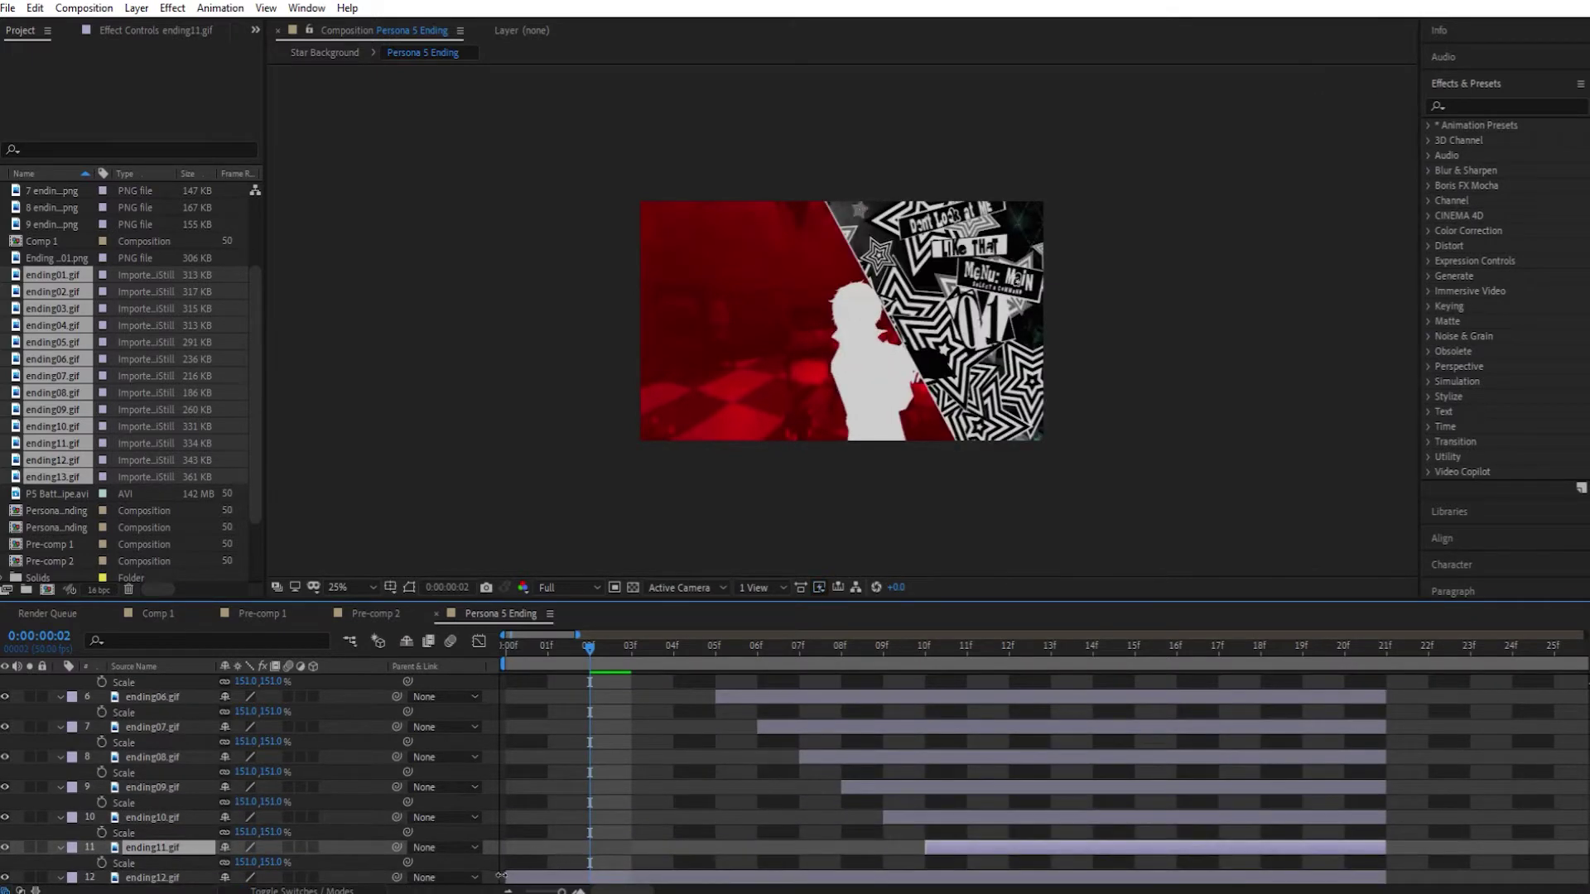
drag(508, 878, 970, 879)
scroll(828, 865, down, 2)
Trim ending02–ending06.gif to end at frames 2 through 6, one frame each
drag(507, 846, 1010, 846)
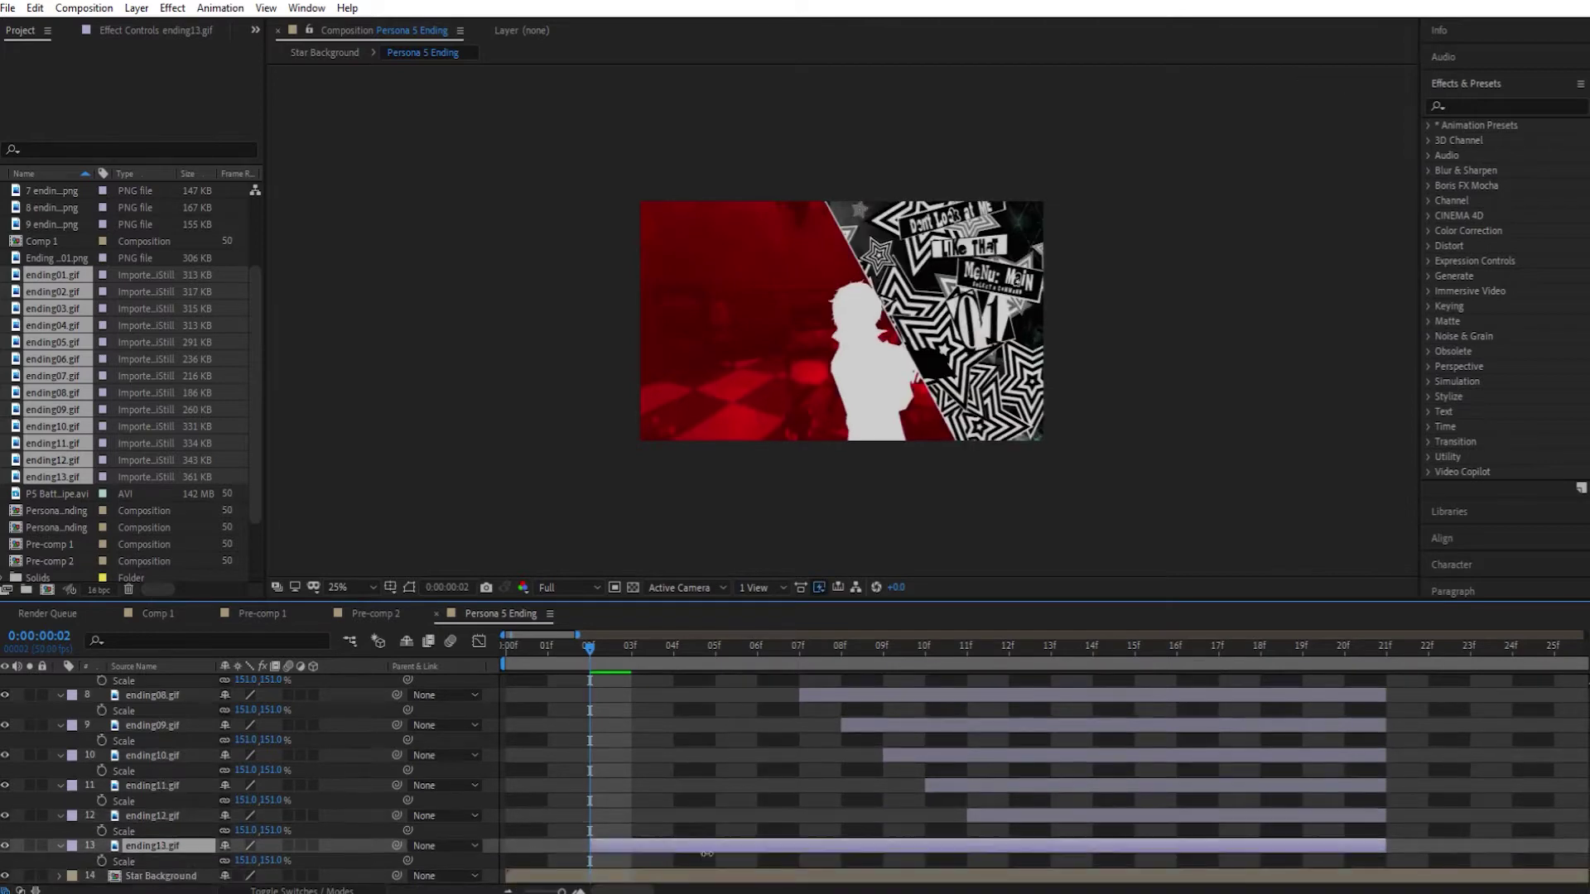
drag(532, 651, 856, 664)
key(Home)
scroll(612, 741, up, 5)
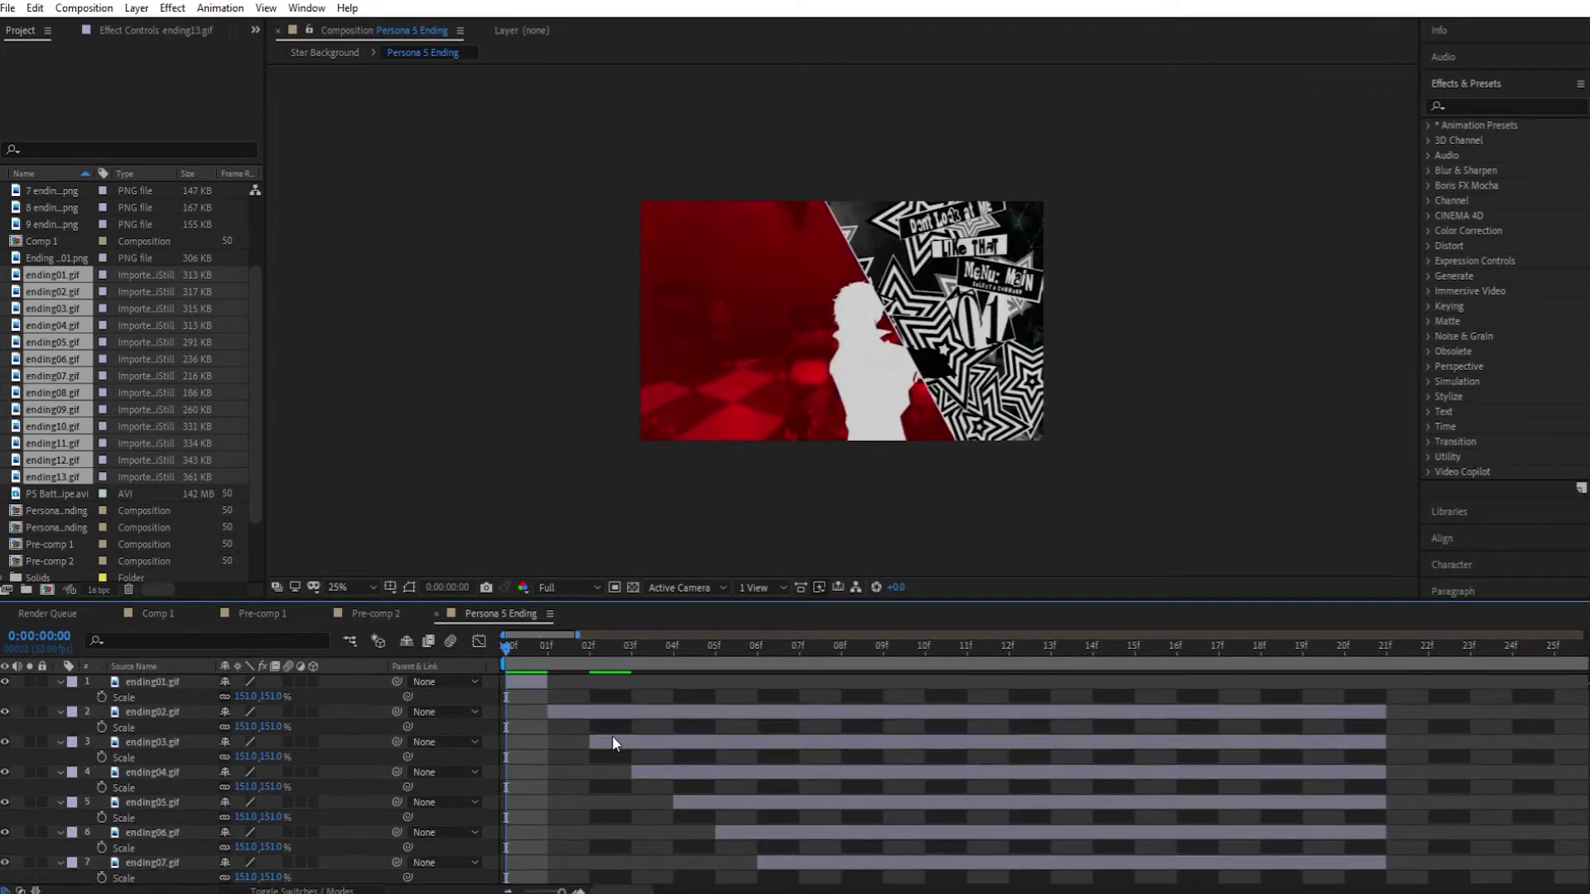
drag(1382, 712, 589, 712)
drag(1384, 742, 631, 742)
drag(1384, 771, 673, 772)
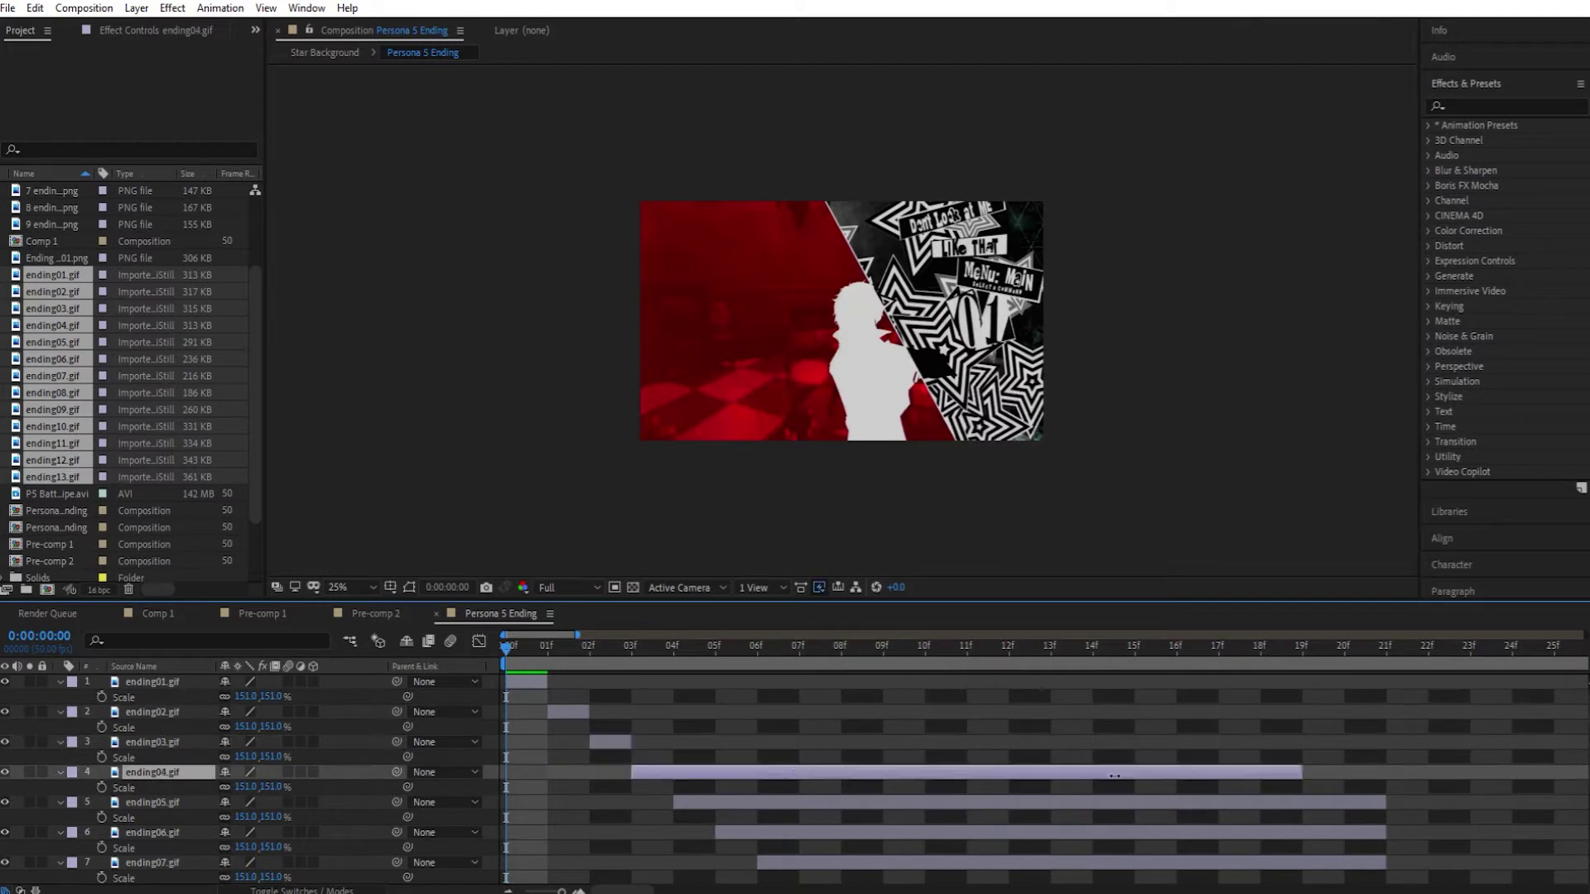
drag(1378, 801, 714, 801)
drag(1384, 832, 757, 832)
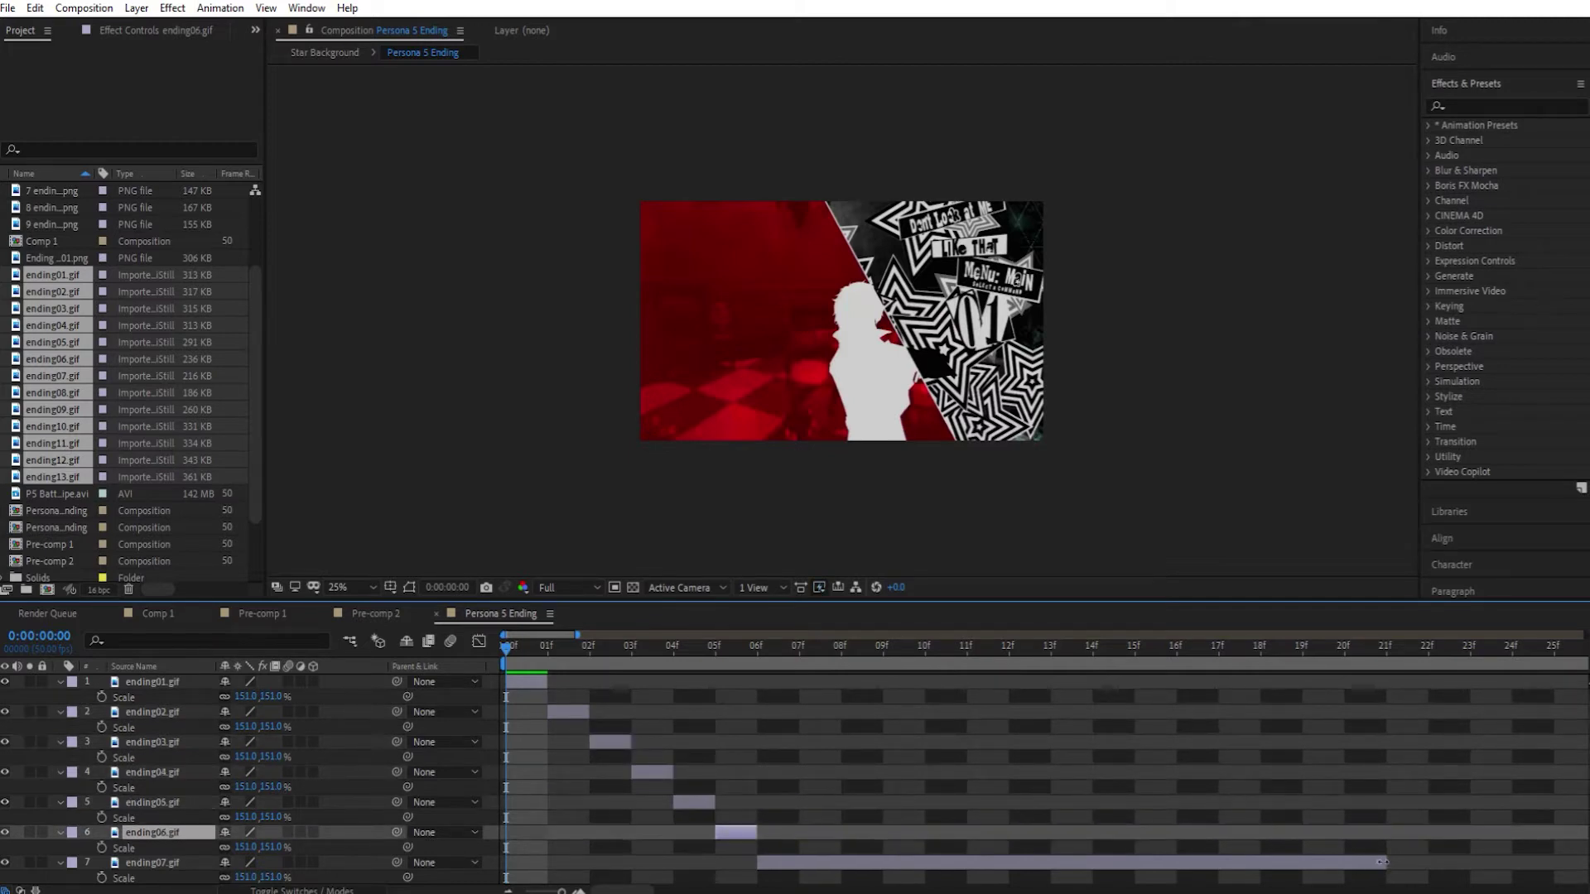
Trim ending07–ending10.gif to end at frames 7 through 10
drag(1383, 862, 798, 862)
scroll(809, 831, down, 3)
drag(1384, 803, 840, 802)
drag(1384, 832, 882, 832)
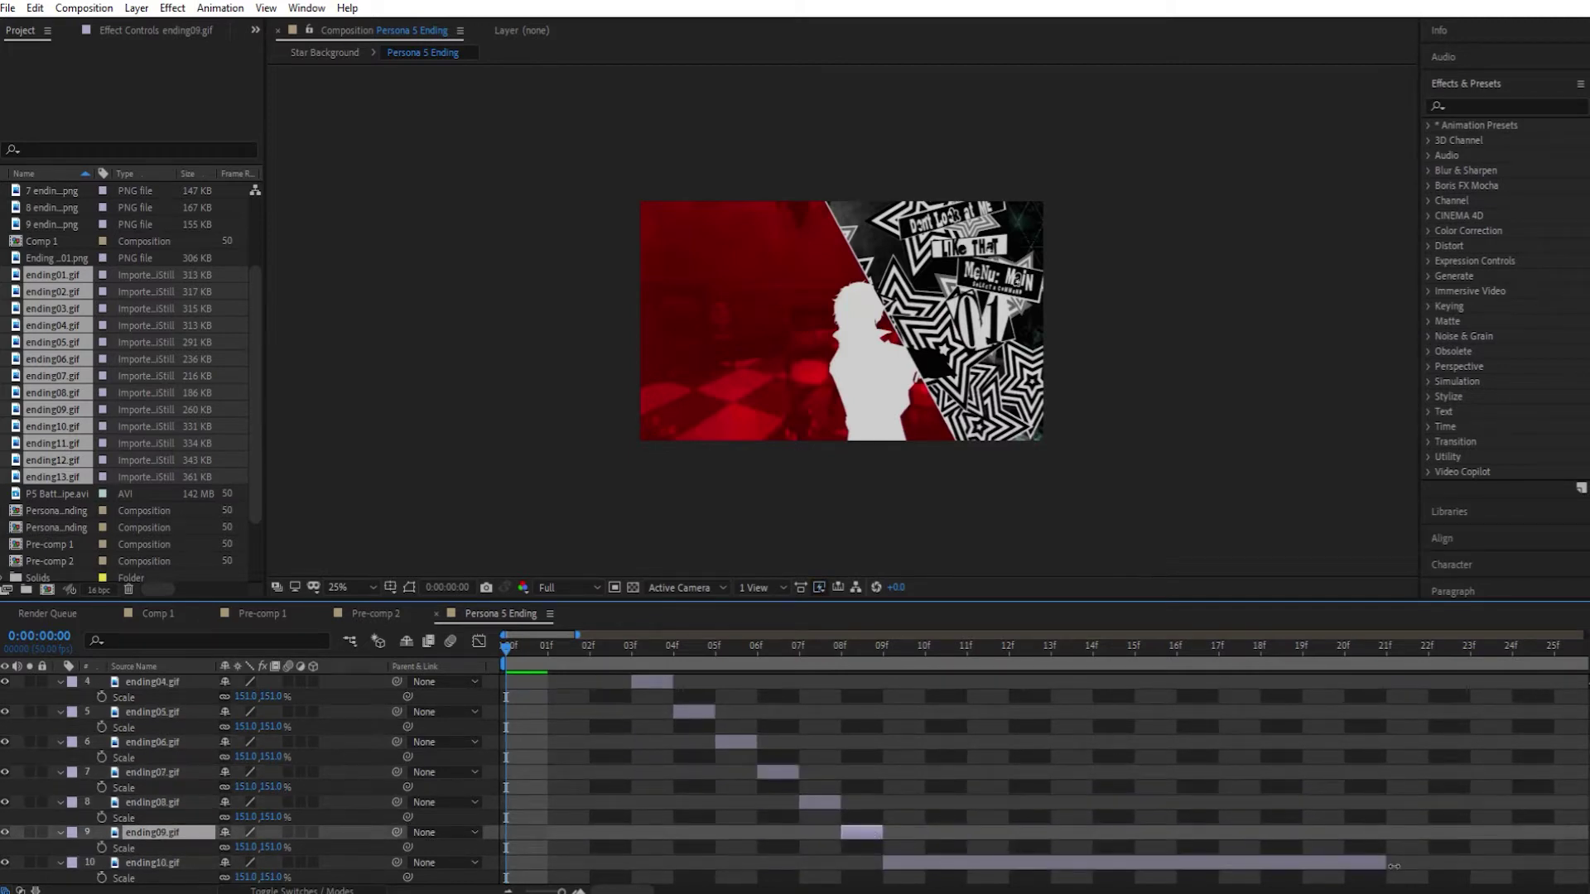
drag(1386, 863, 924, 862)
Collapse the properties of all GIF layers and deselect them
scroll(249, 762, up, 3)
click(60, 682)
click(153, 682)
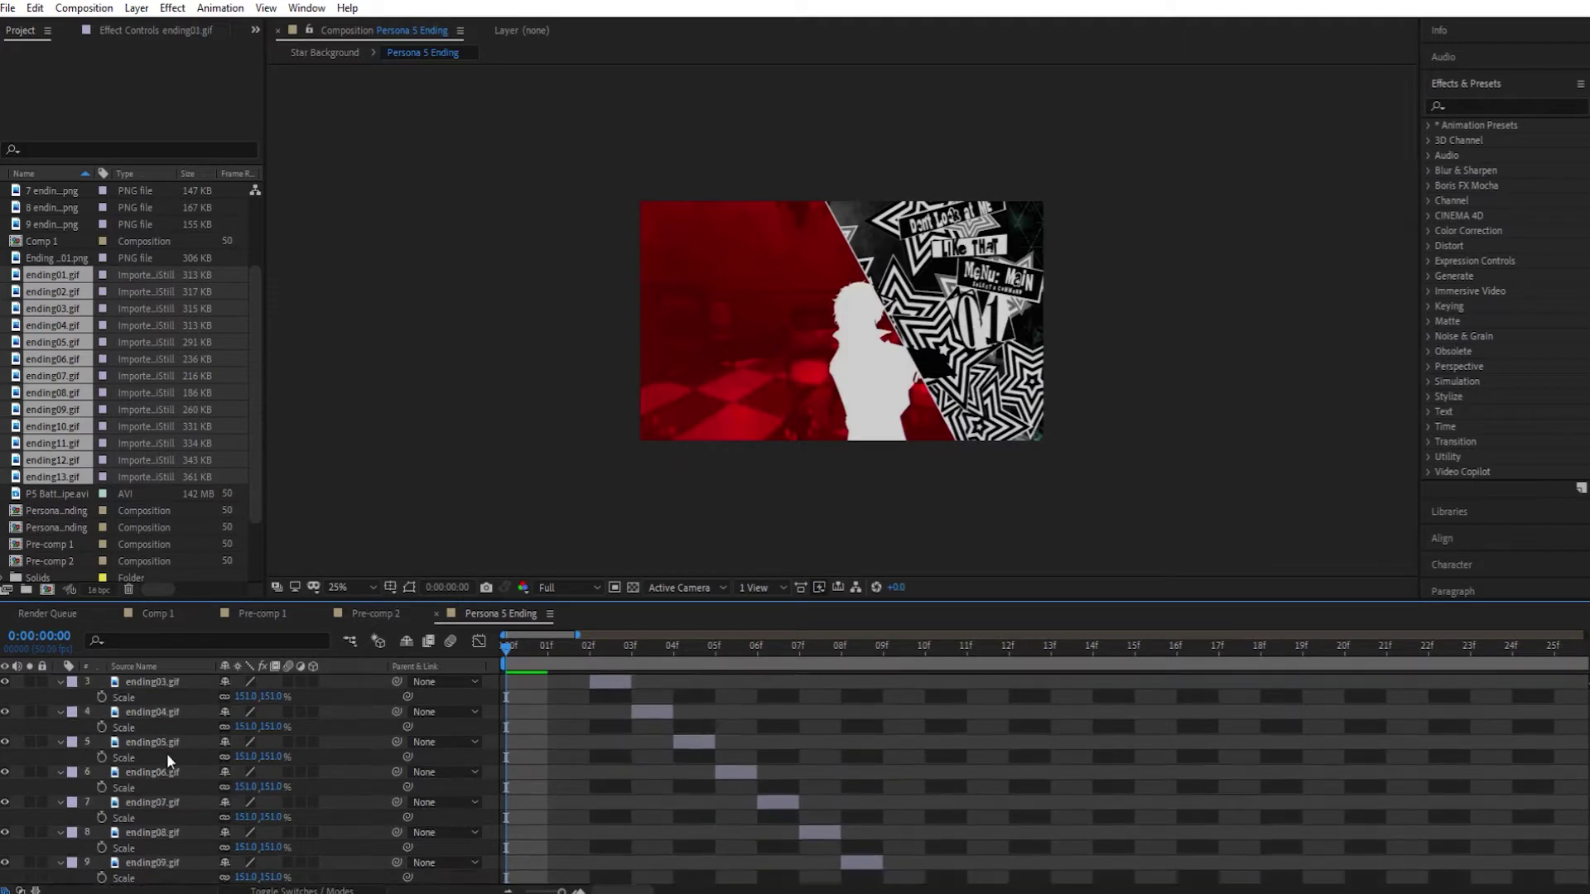
scroll(169, 735, down, 5)
shift+click(152, 845)
click(59, 845)
click(774, 725)
drag(761, 650, 483, 665)
Delete the ending12.gif and ending13.gif layers and preview the flipbook playback
click(1028, 845)
key(Delete)
click(1029, 846)
key(Delete)
key(space)
key(space)
key(minus)
key(minus)
key(minus)
key(minus)
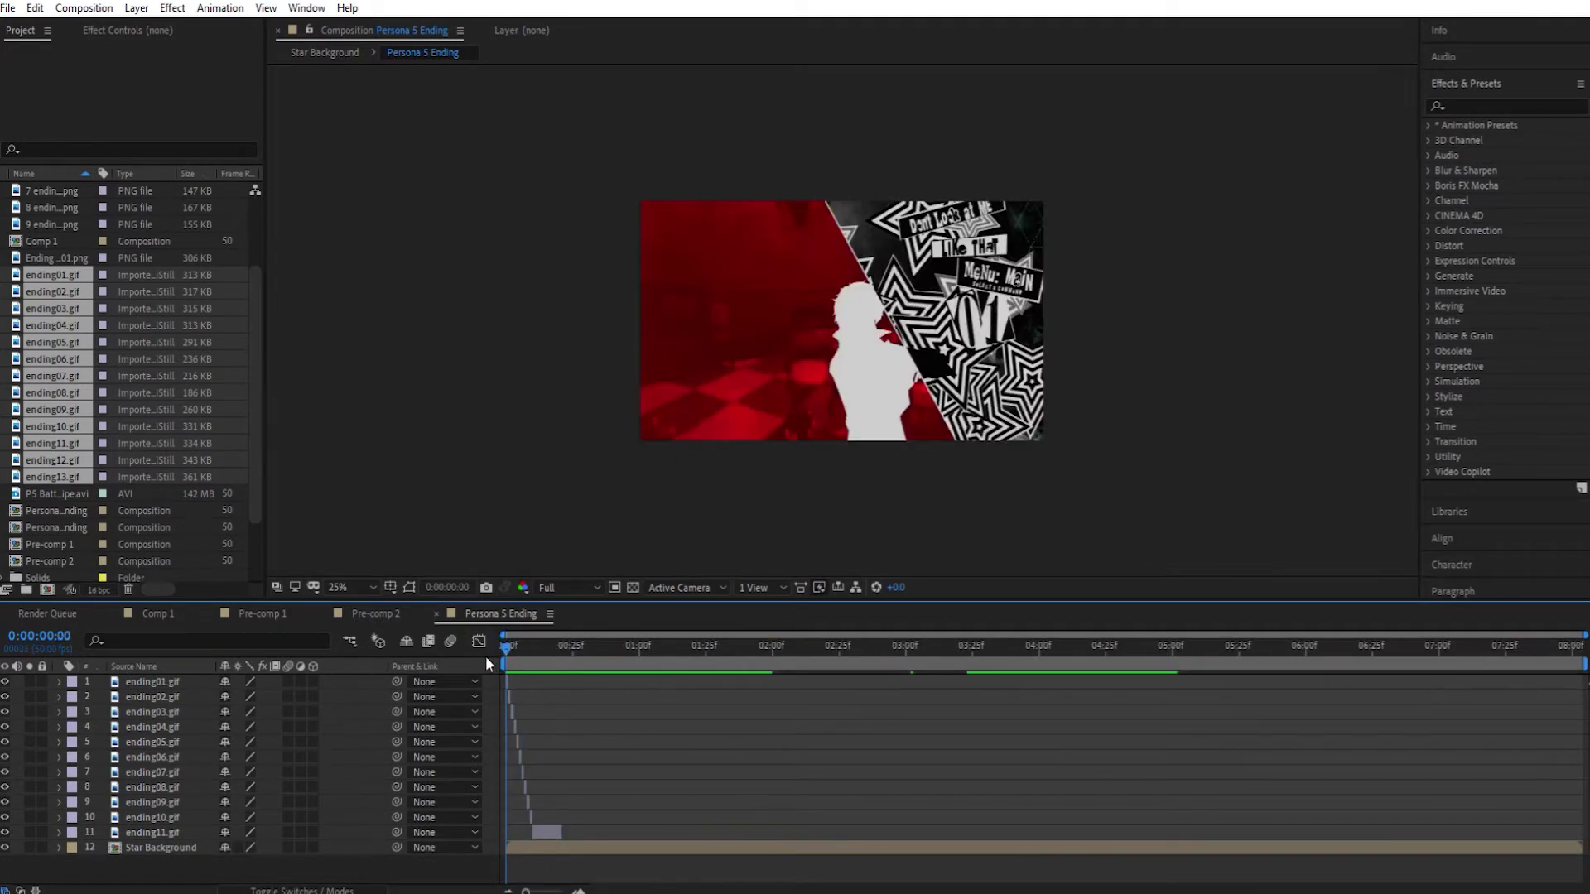
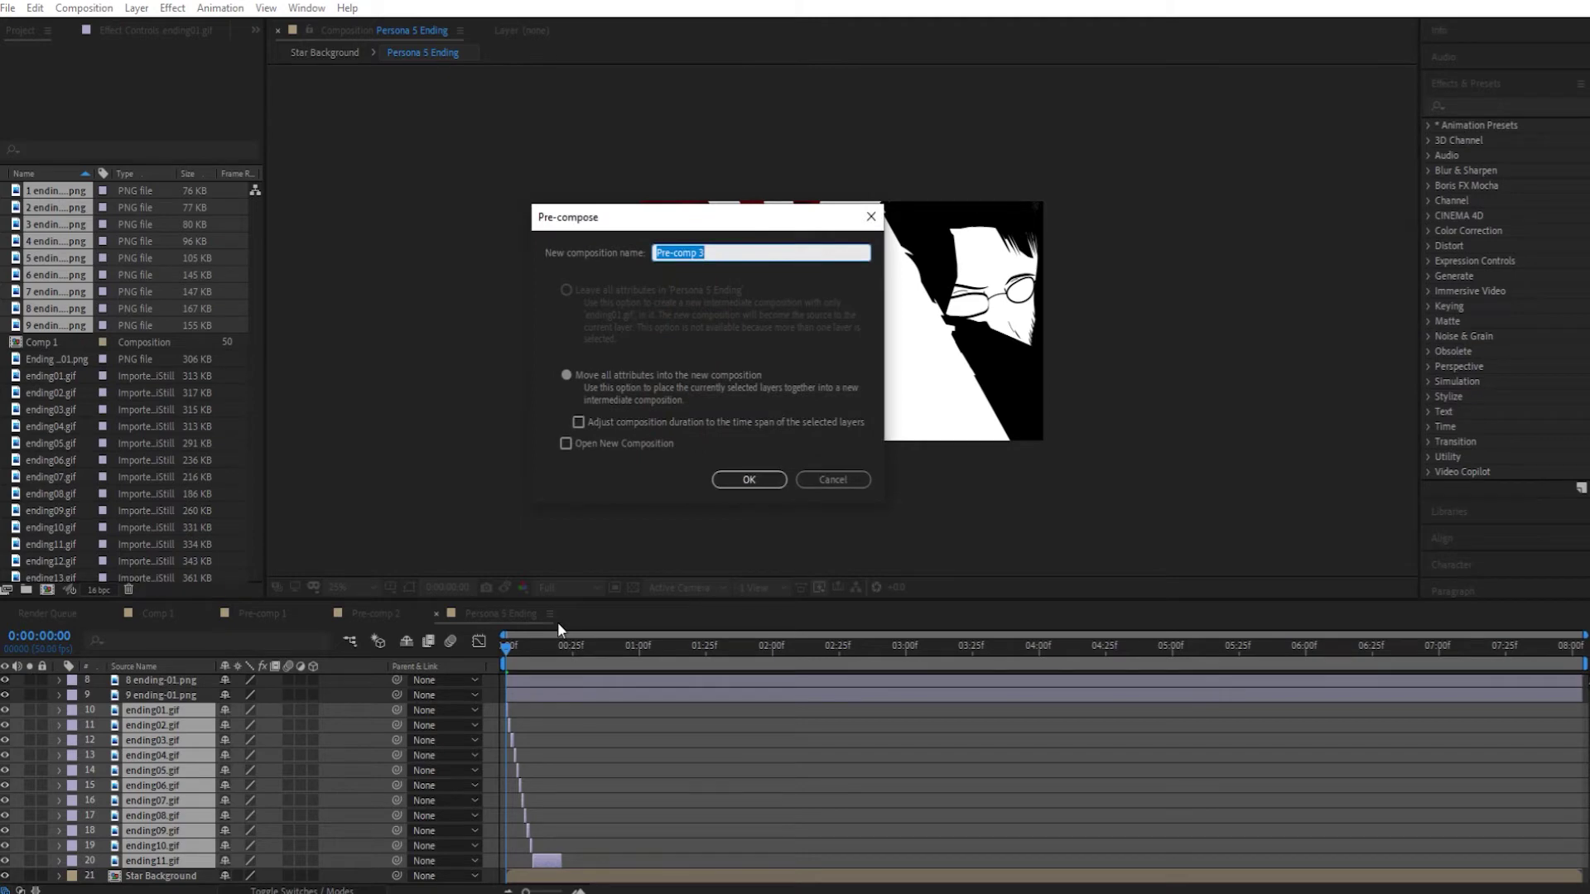
Pre-compose the GIF layers into a precomp named 'Reference' and return to the first frame
text(Reference)
click(749, 479)
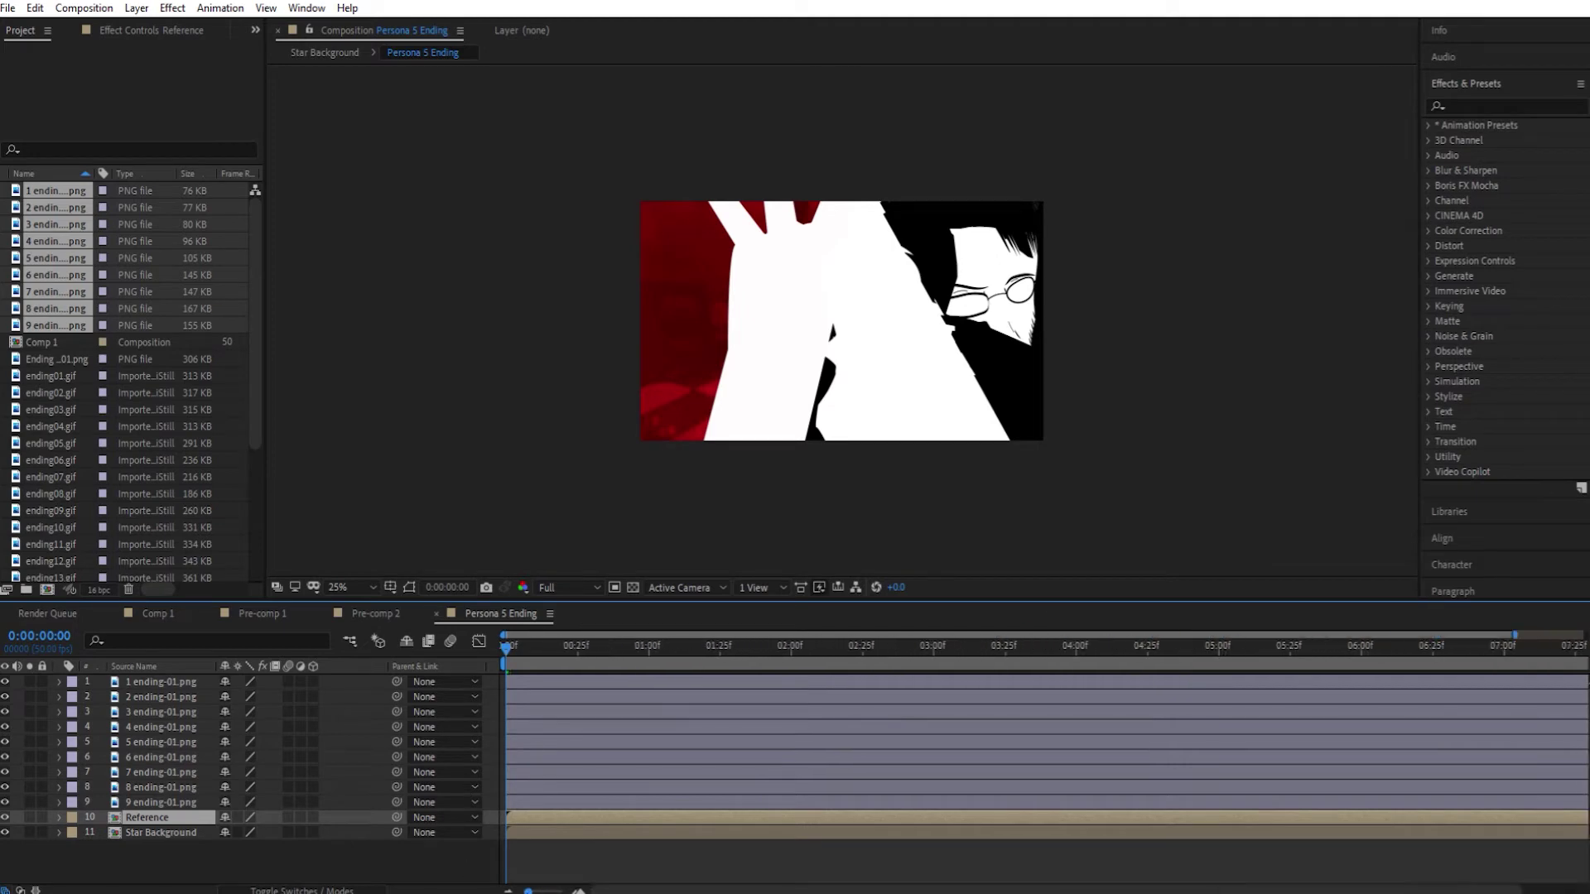
click(197, 803)
click(553, 651)
key(Home)
Scale the nine ending frame layers (1–9) to fill the comp with Transform > Fit to Comp
shift+click(157, 681)
right_click(158, 681)
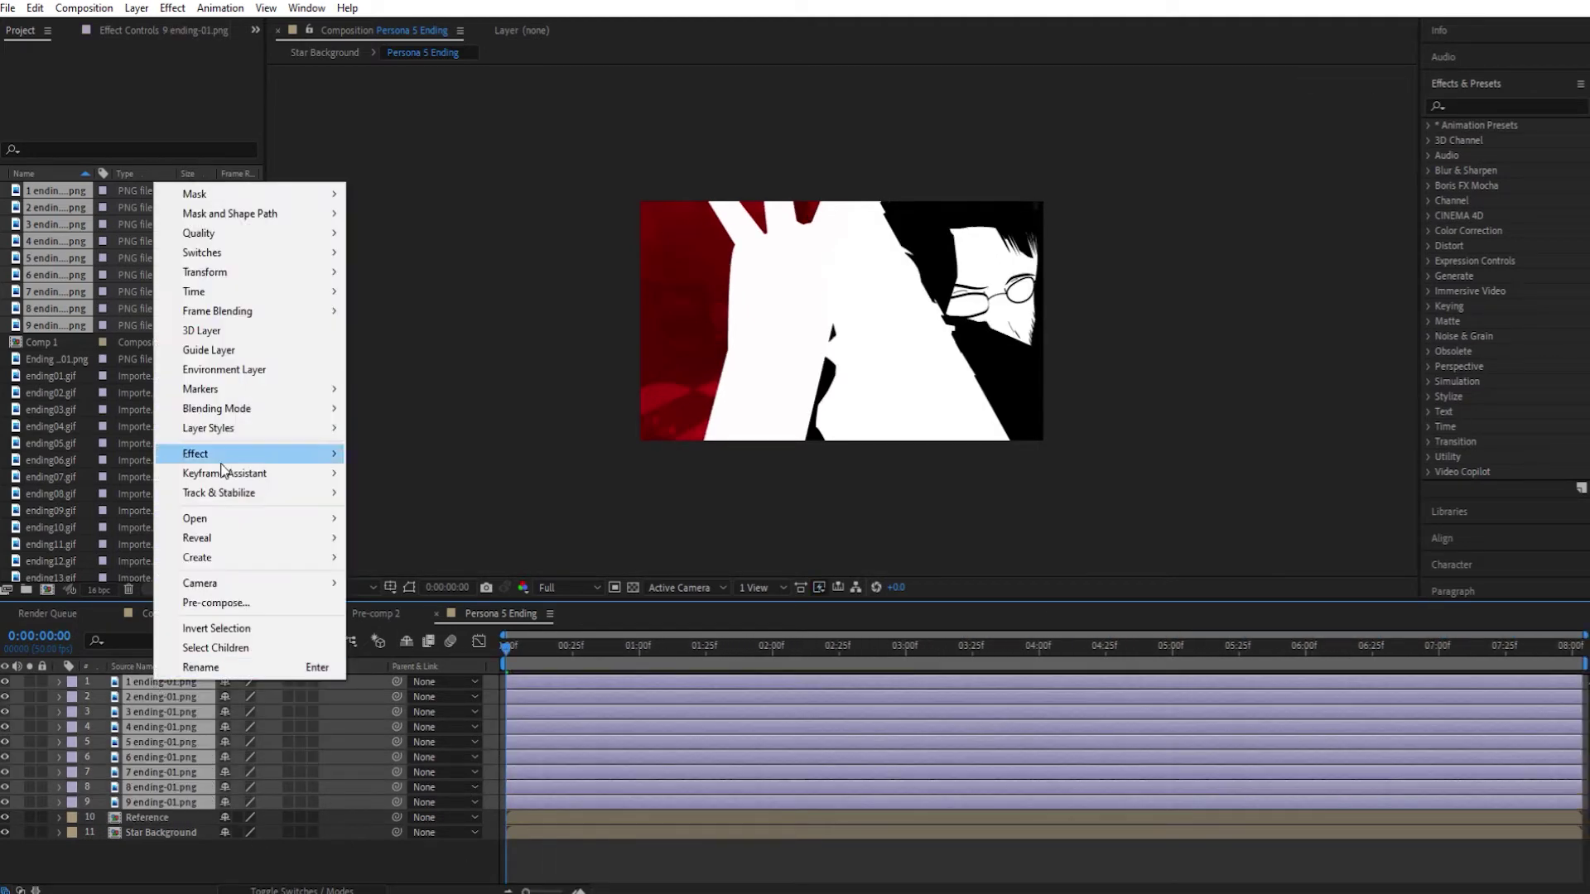
mouse_move(207, 272)
click(397, 505)
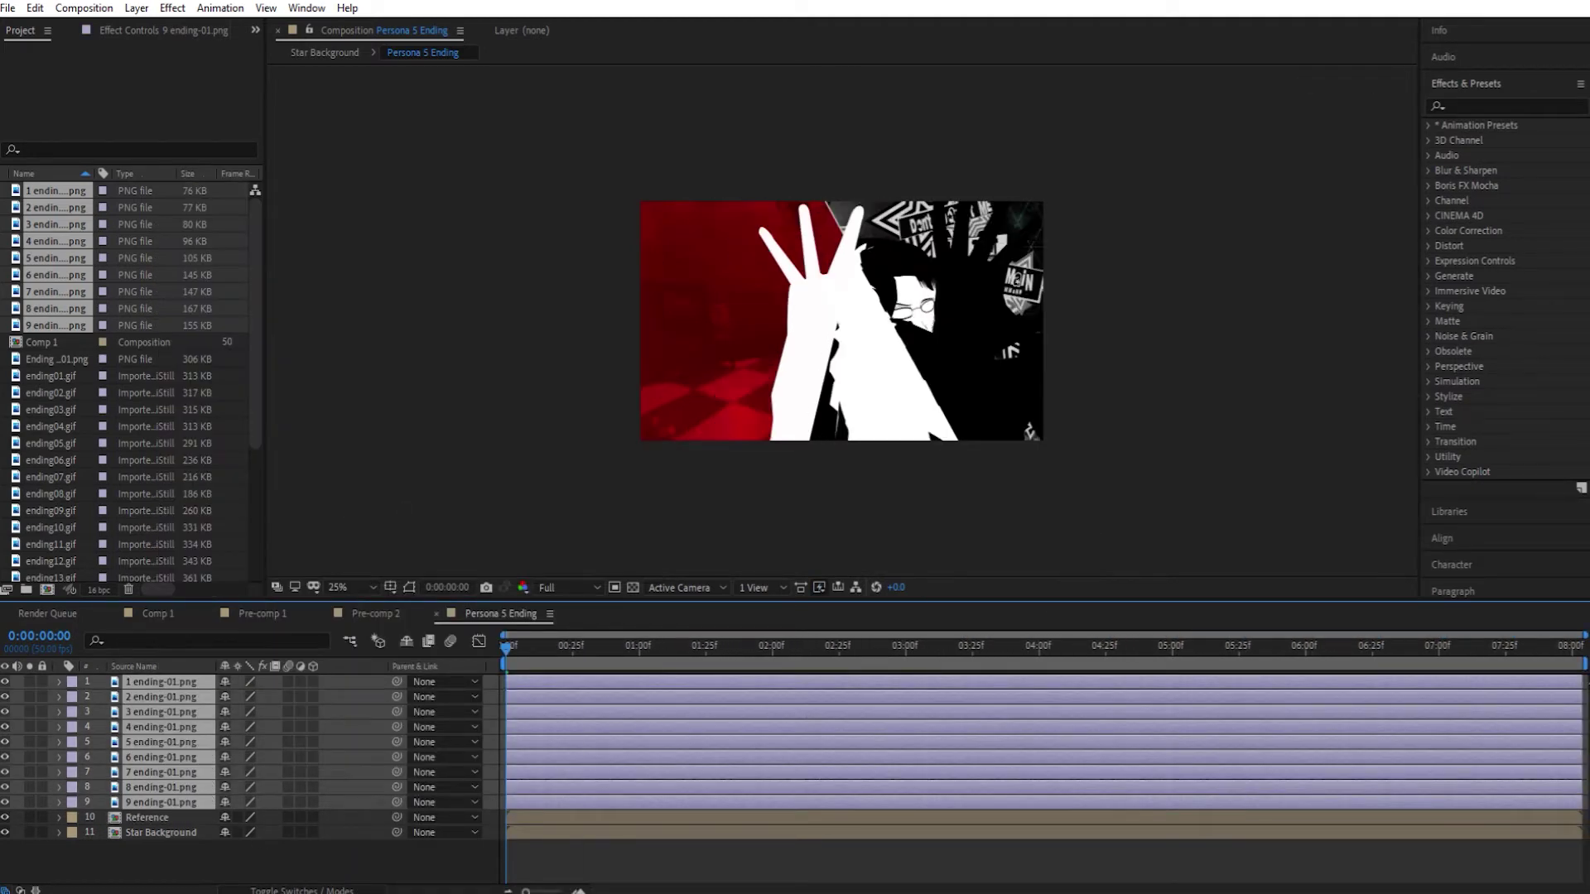
click(197, 884)
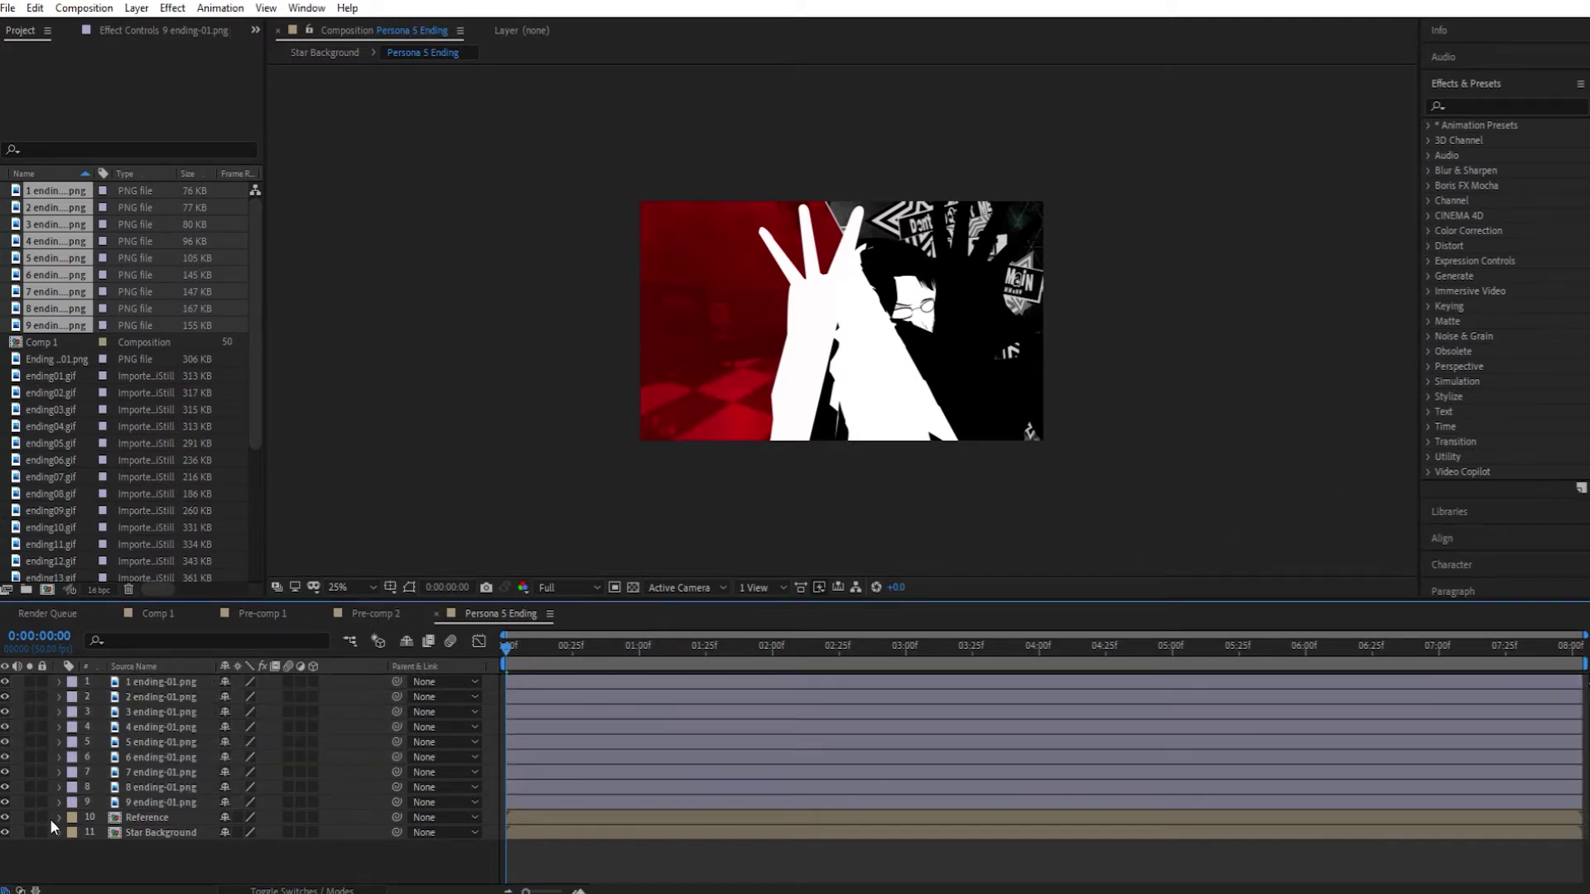
click(170, 698)
click(164, 683)
shift+click(164, 802)
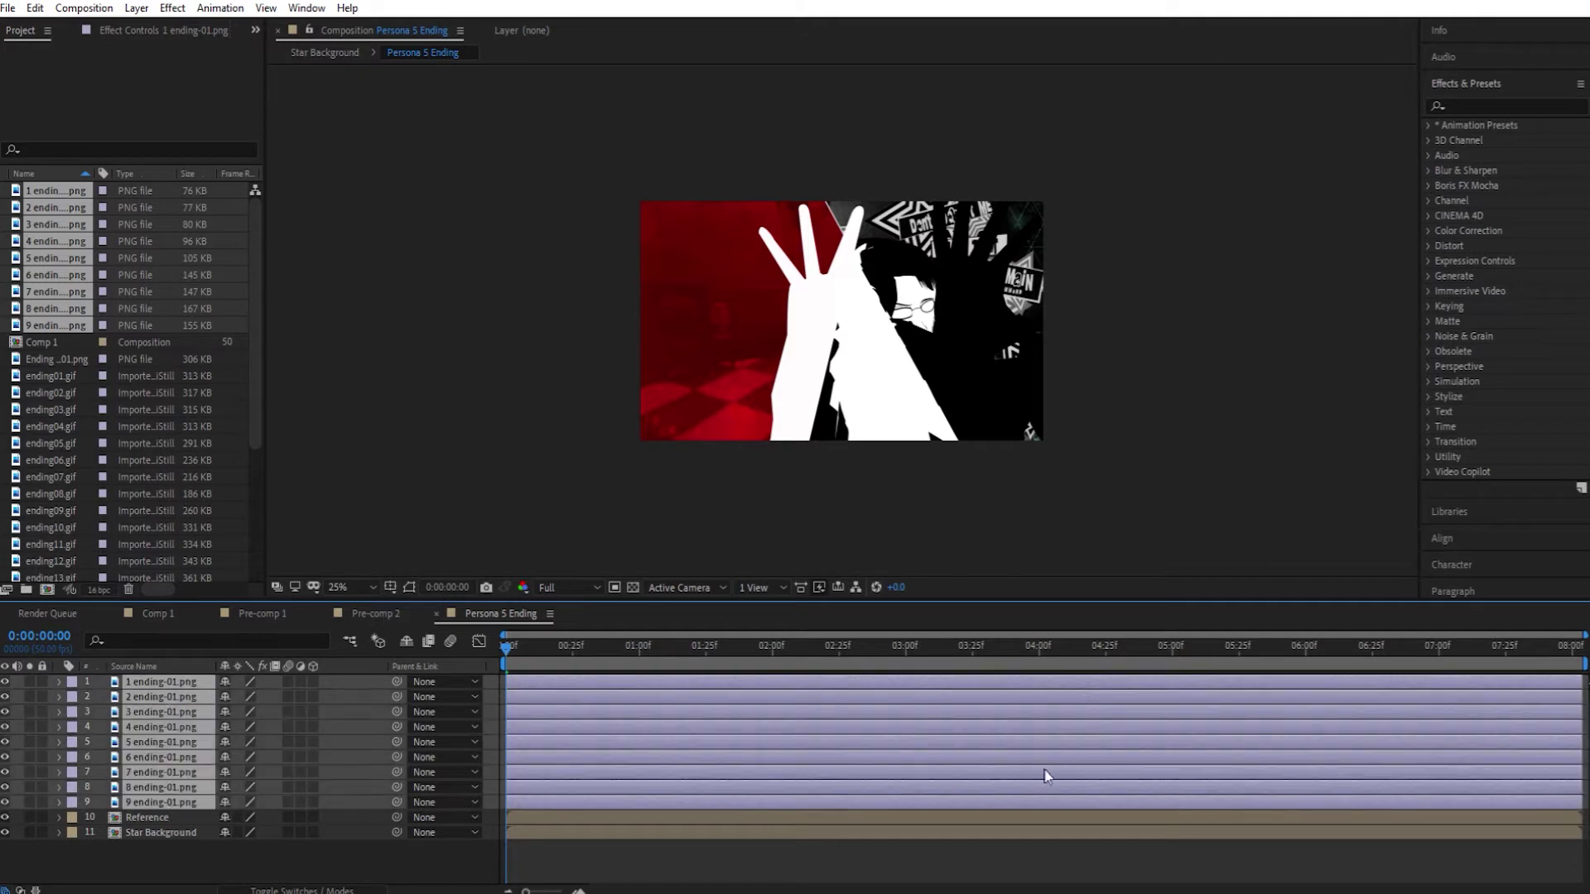
click(348, 862)
Shorten all nine frame layers to end at frame 23 and zoom the timeline to single frames
click(149, 680)
shift+click(164, 801)
drag(1581, 681, 567, 681)
drag(525, 891, 562, 891)
click(589, 870)
Trim layers 1–5 to consecutive single frames and start layers 6–9 at frames 5–8
drag(1469, 682, 588, 712)
drag(1469, 712, 631, 712)
drag(507, 726, 631, 727)
drag(1469, 727, 672, 727)
drag(507, 741, 673, 741)
drag(1469, 742, 715, 742)
drag(506, 756, 757, 771)
drag(510, 787, 858, 801)
drag(507, 647, 757, 659)
End layers 6, 7 and 8 at frames 6, 7 and 8, then add the closing silhouette image after frame 9
drag(1467, 756, 762, 755)
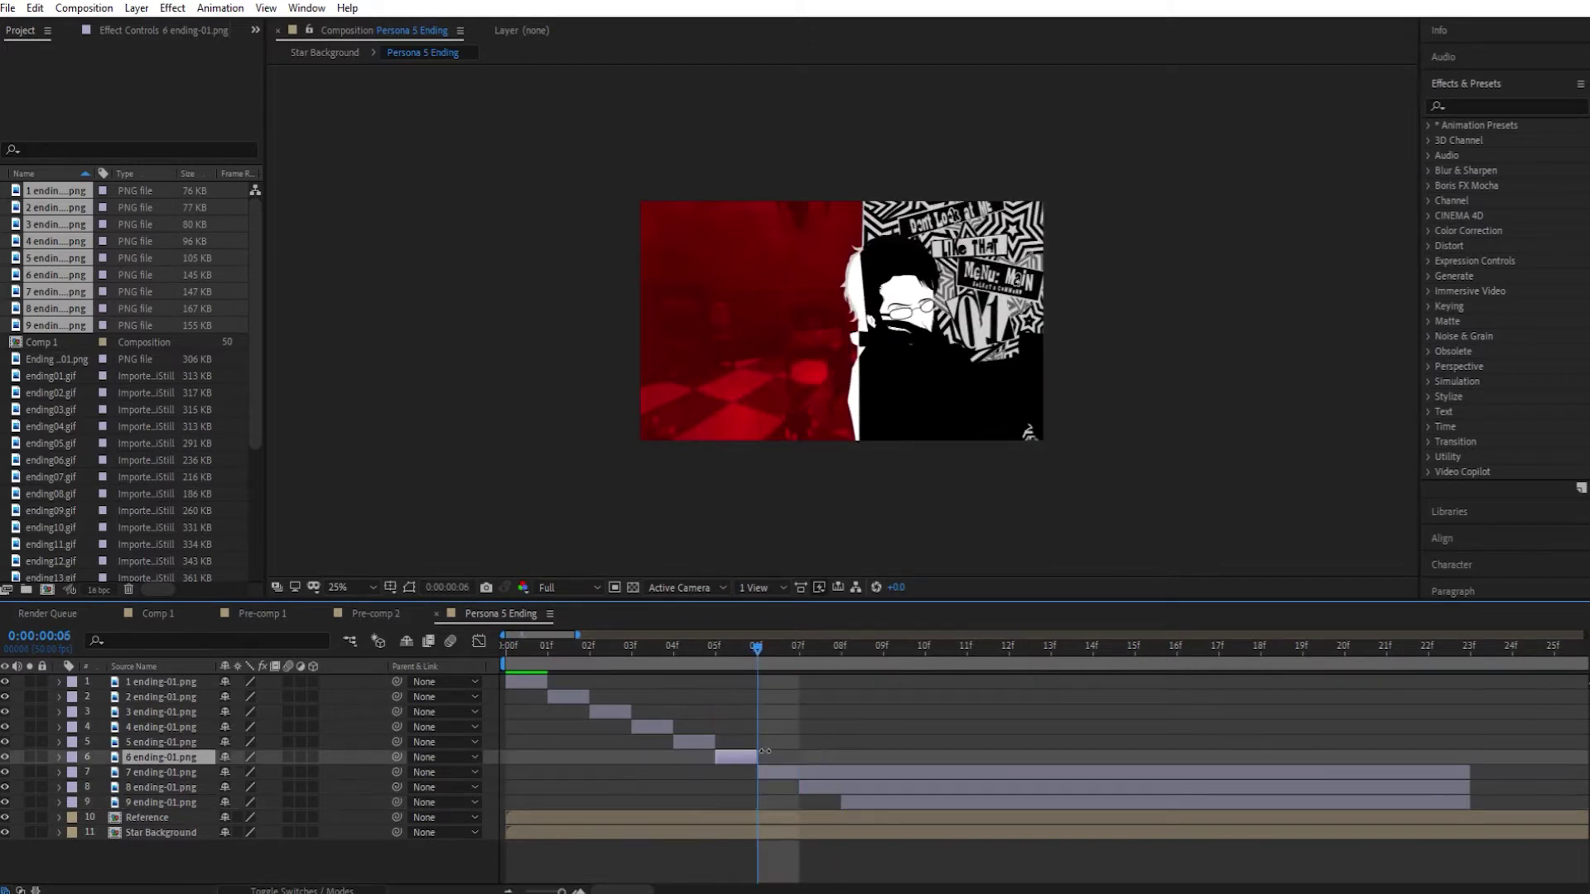
drag(1468, 771, 800, 771)
drag(1470, 786, 842, 787)
drag(785, 654, 841, 650)
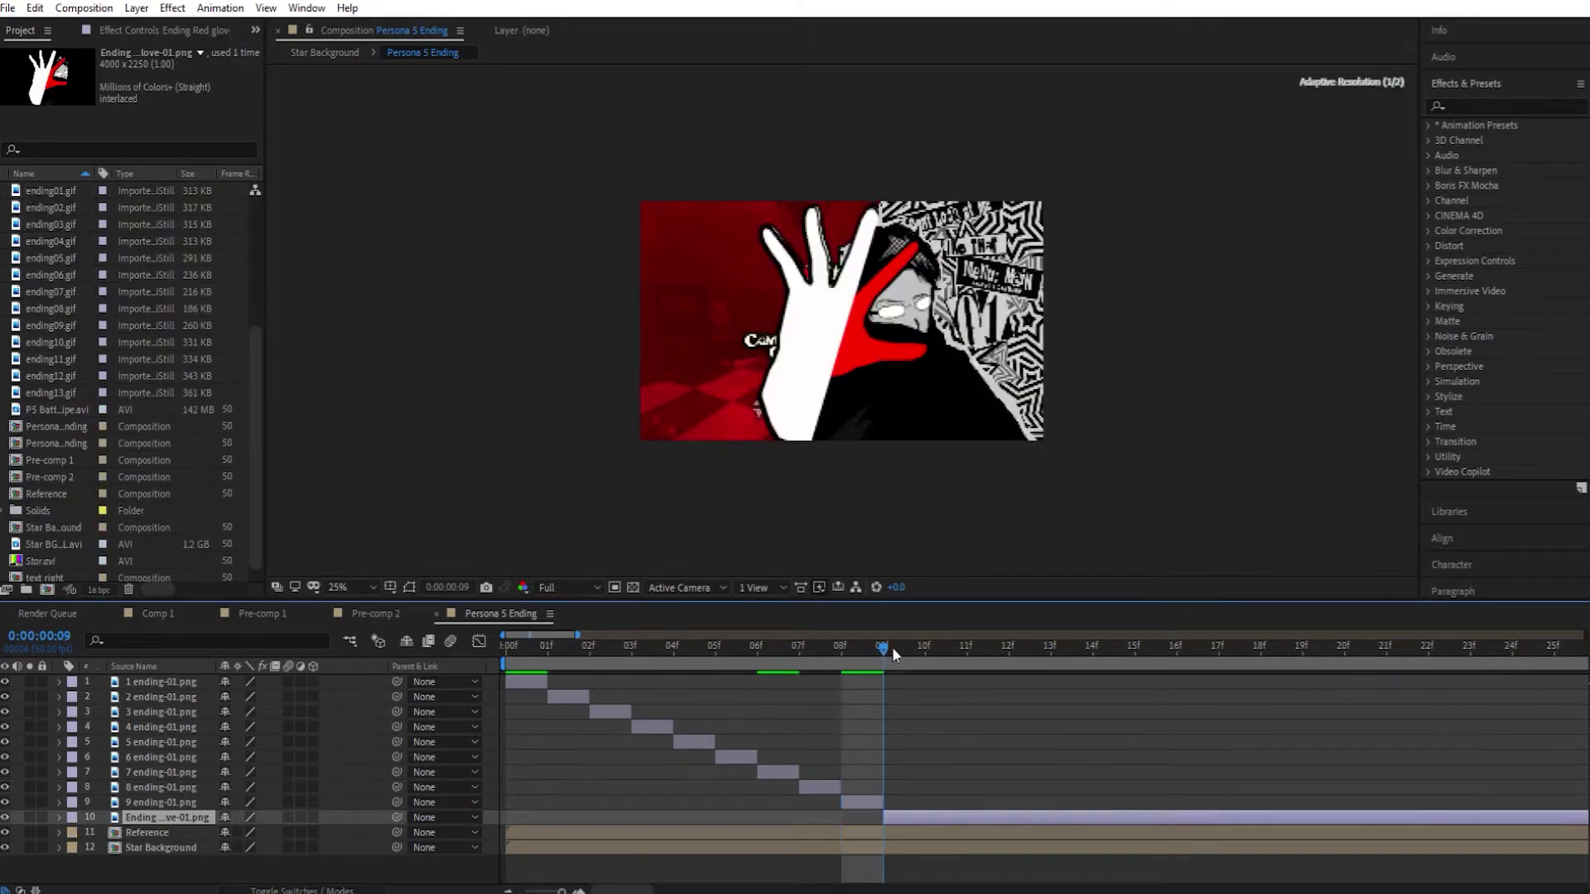
drag(891, 647, 1428, 696)
key(Home)
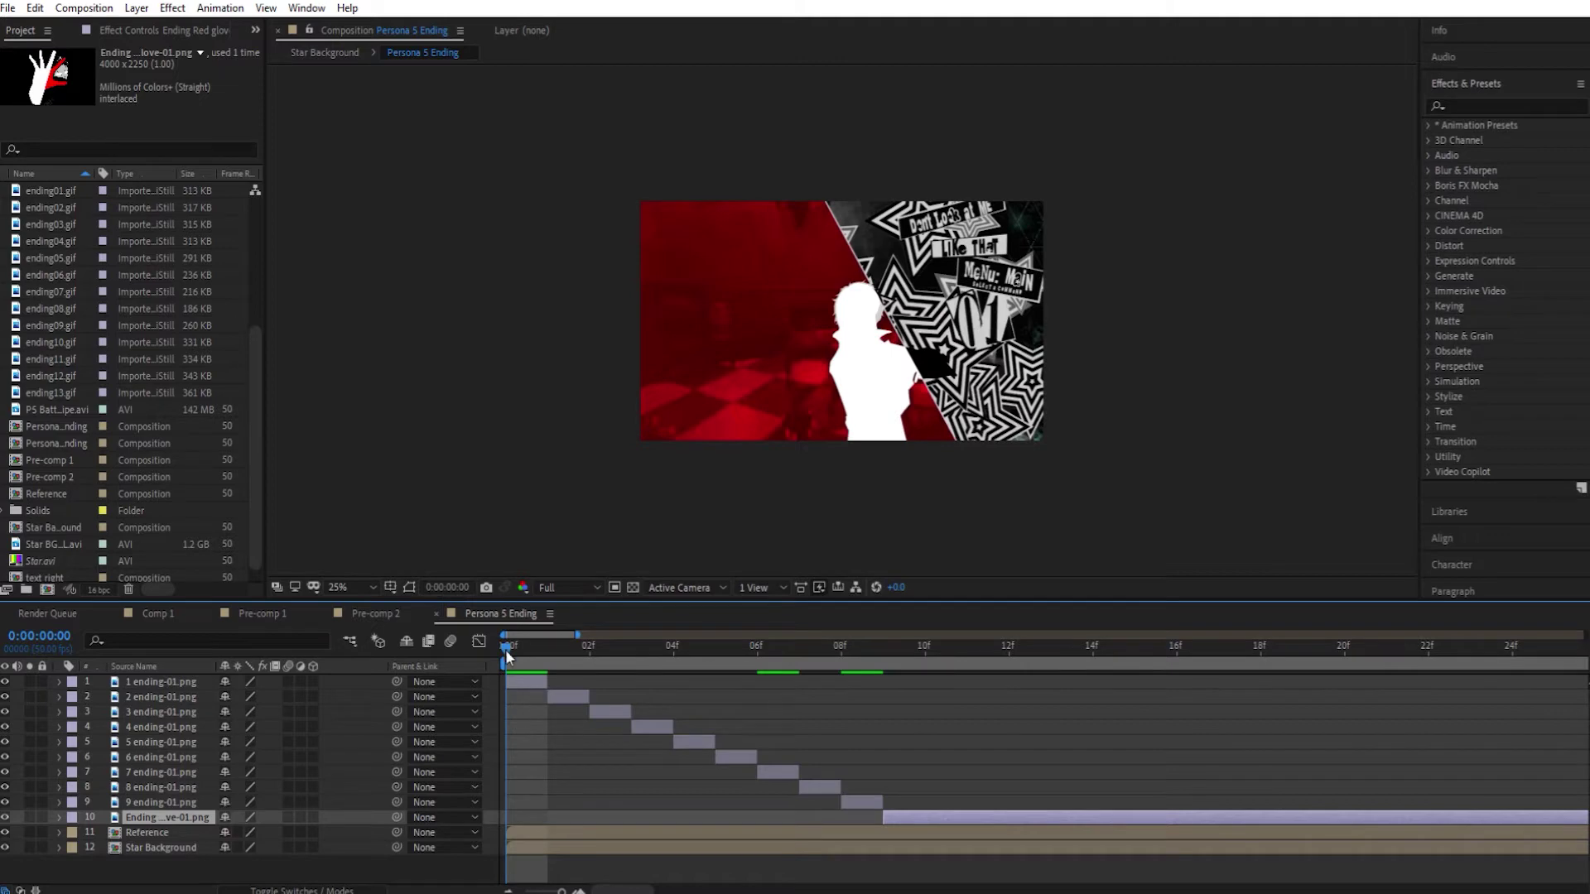
drag(527, 644, 308, 668)
shift+click(159, 684)
drag(4, 684, 4, 698)
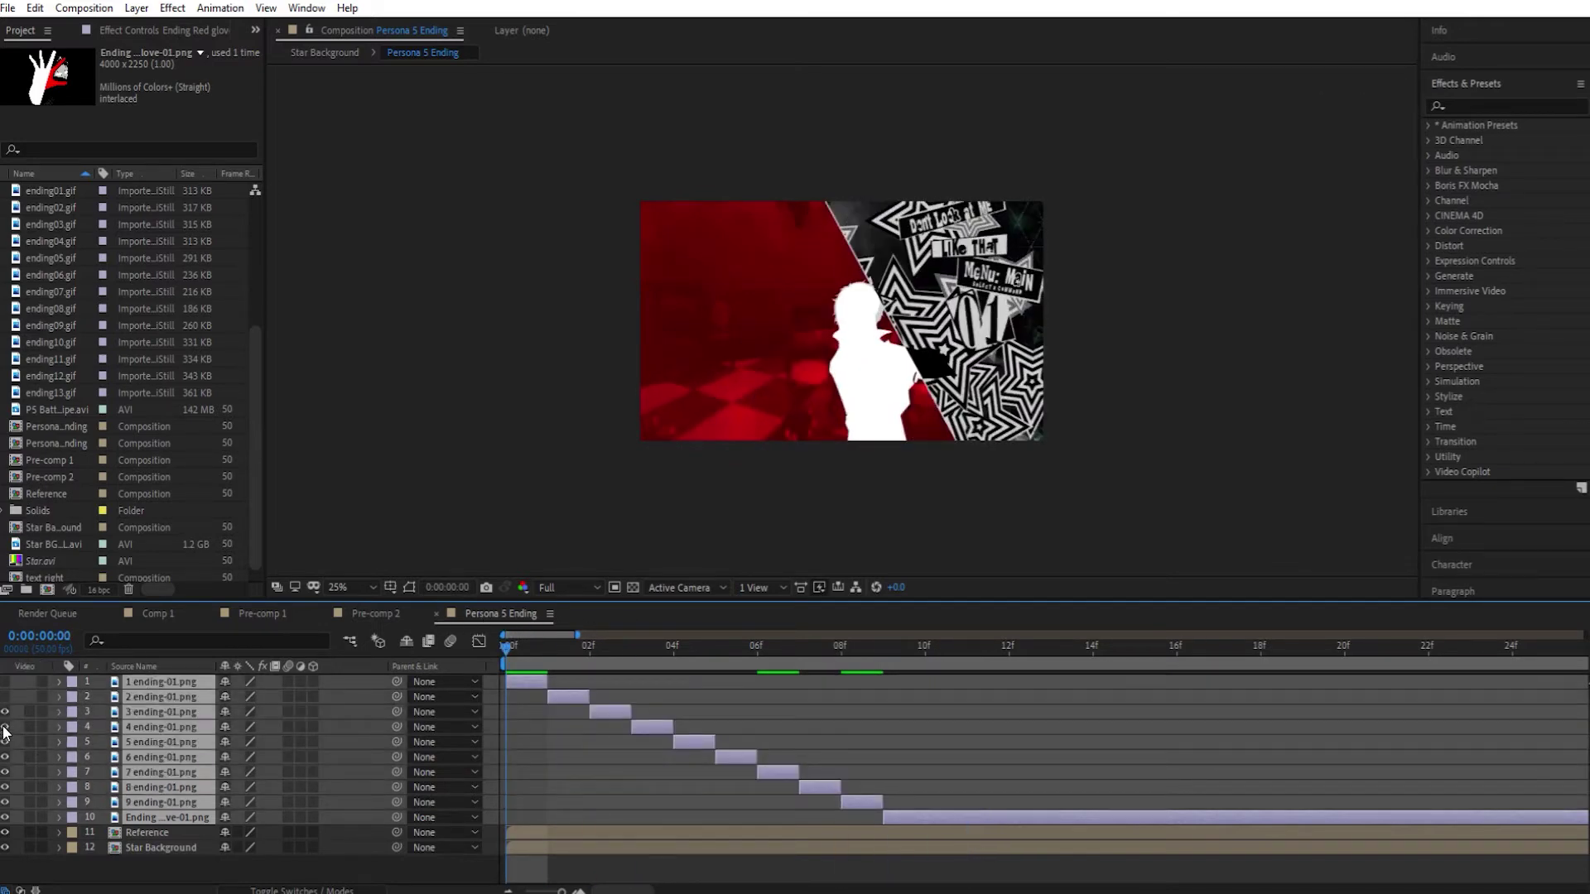
key(ctrl+z)
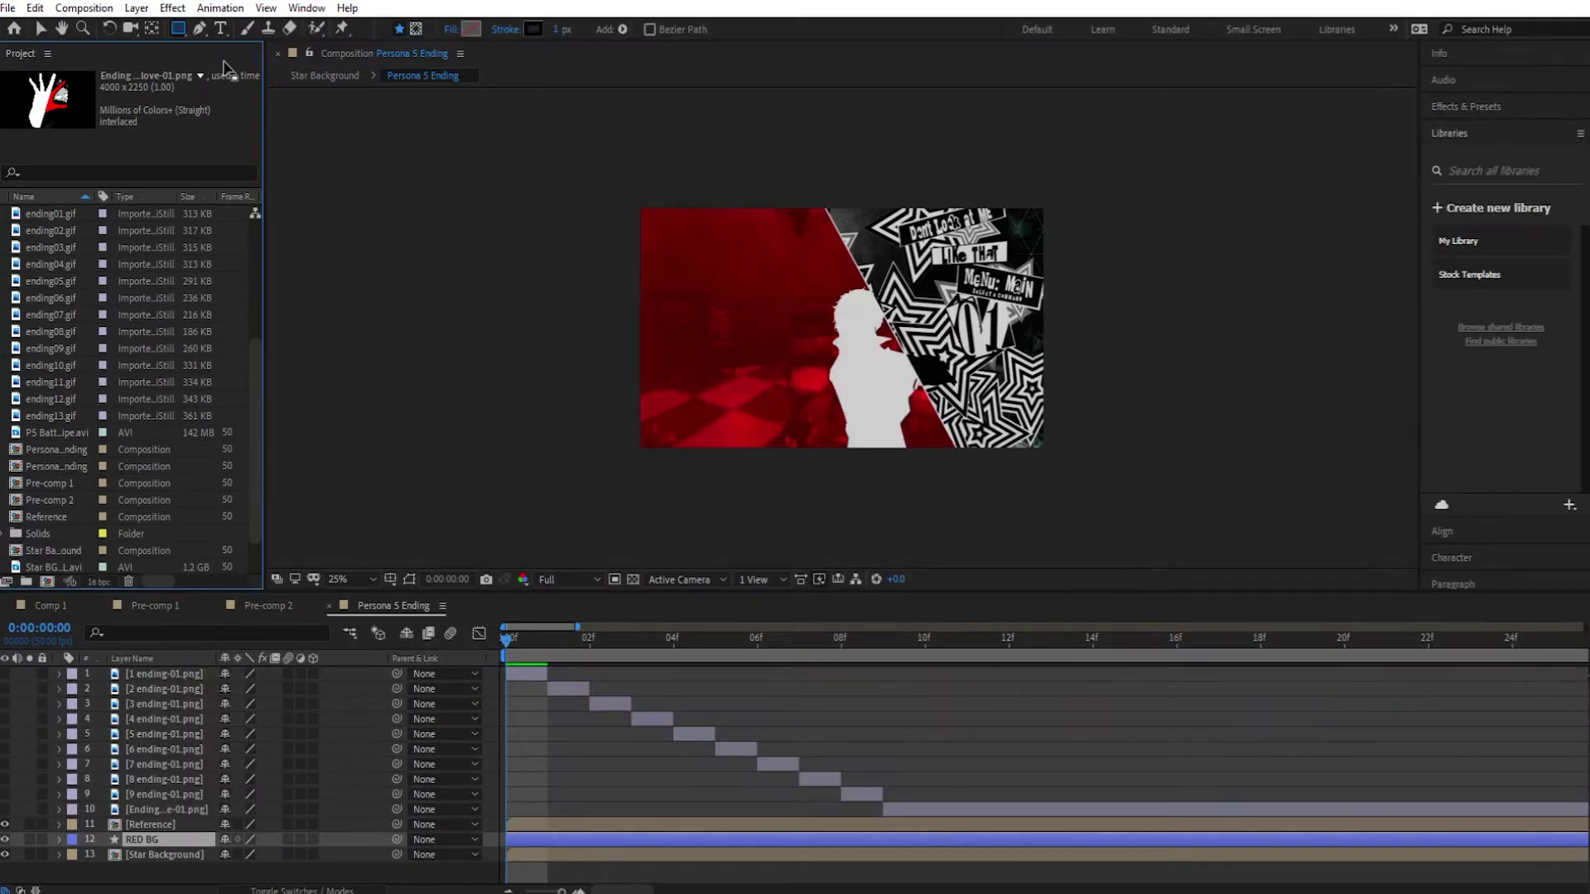
Set the shape fill colour to bright red and the stroke colour to white
click(471, 29)
drag(276, 399, 280, 376)
drag(236, 453, 267, 371)
click(388, 380)
click(533, 30)
click(38, 375)
click(408, 367)
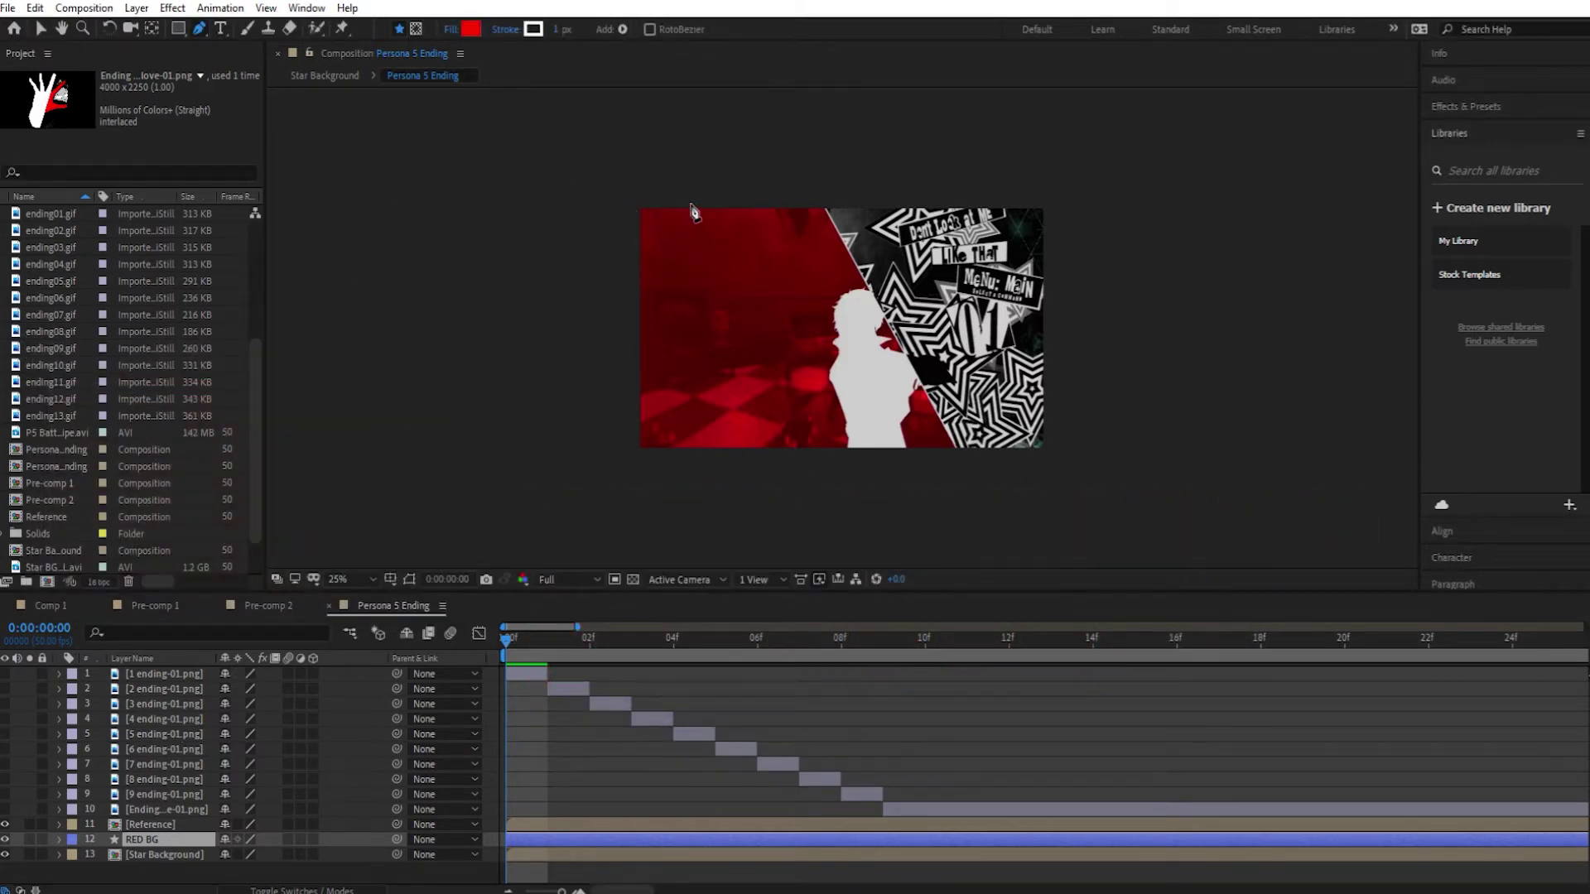
Draw a closed four-point slanted quad over the comp's left side with the Pen tool
click(626, 205)
click(628, 455)
click(964, 464)
click(820, 201)
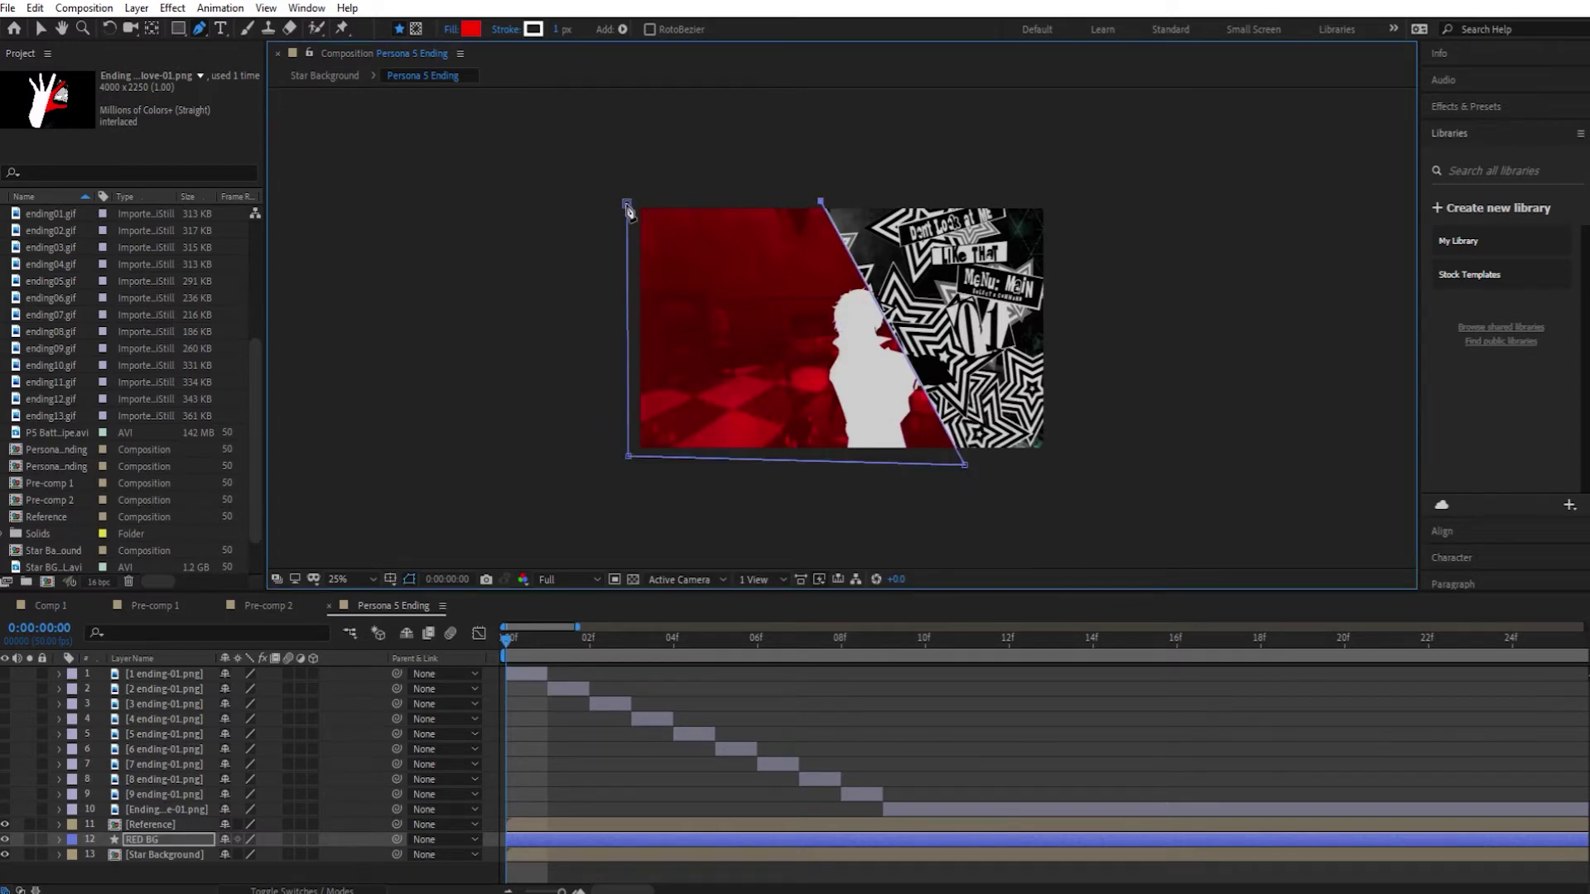
click(628, 205)
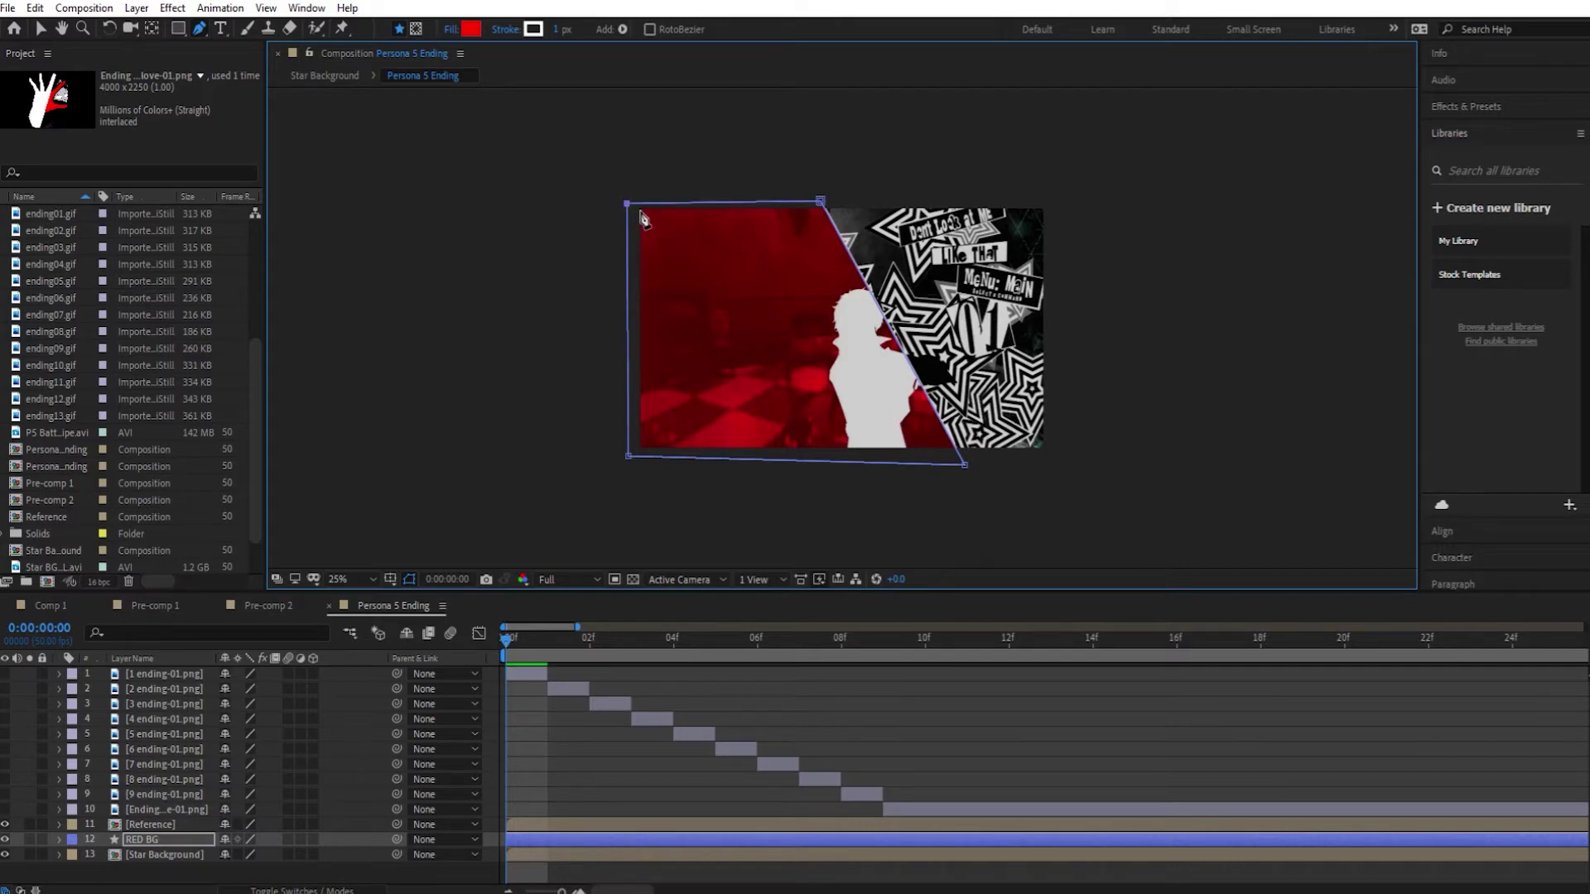
click(39, 28)
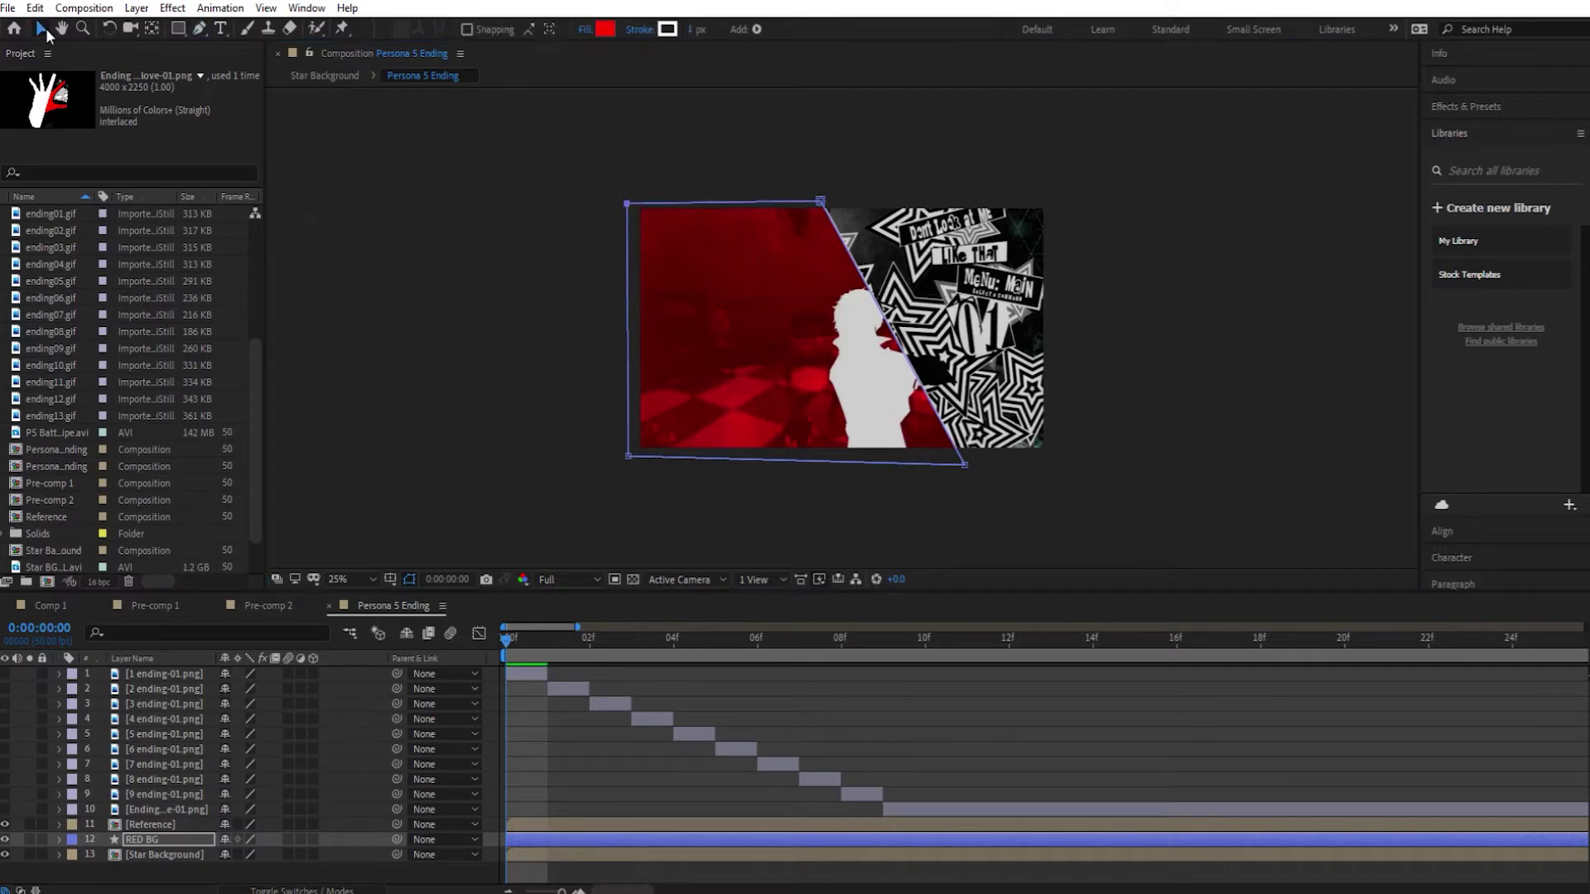
Move RED BG above the Reference layer, leaving its red fill colour unchanged
drag(174, 846, 187, 826)
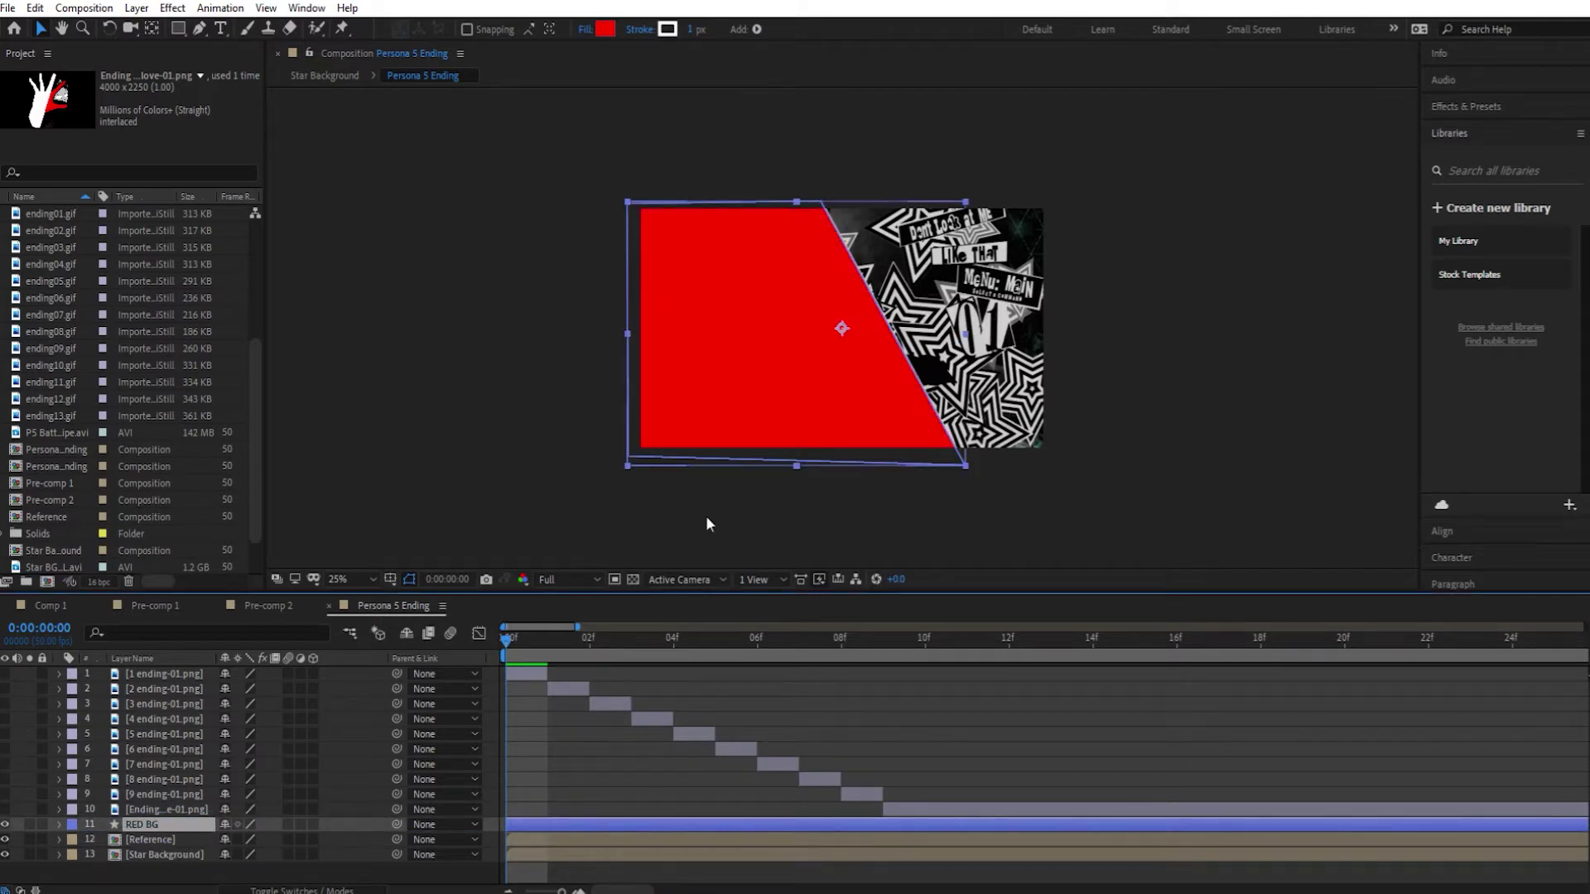
scroll(646, 720, right, 3)
click(605, 29)
click(409, 382)
Set the RED BG shape's fill type to None so the footage shows through
click(586, 30)
click(656, 336)
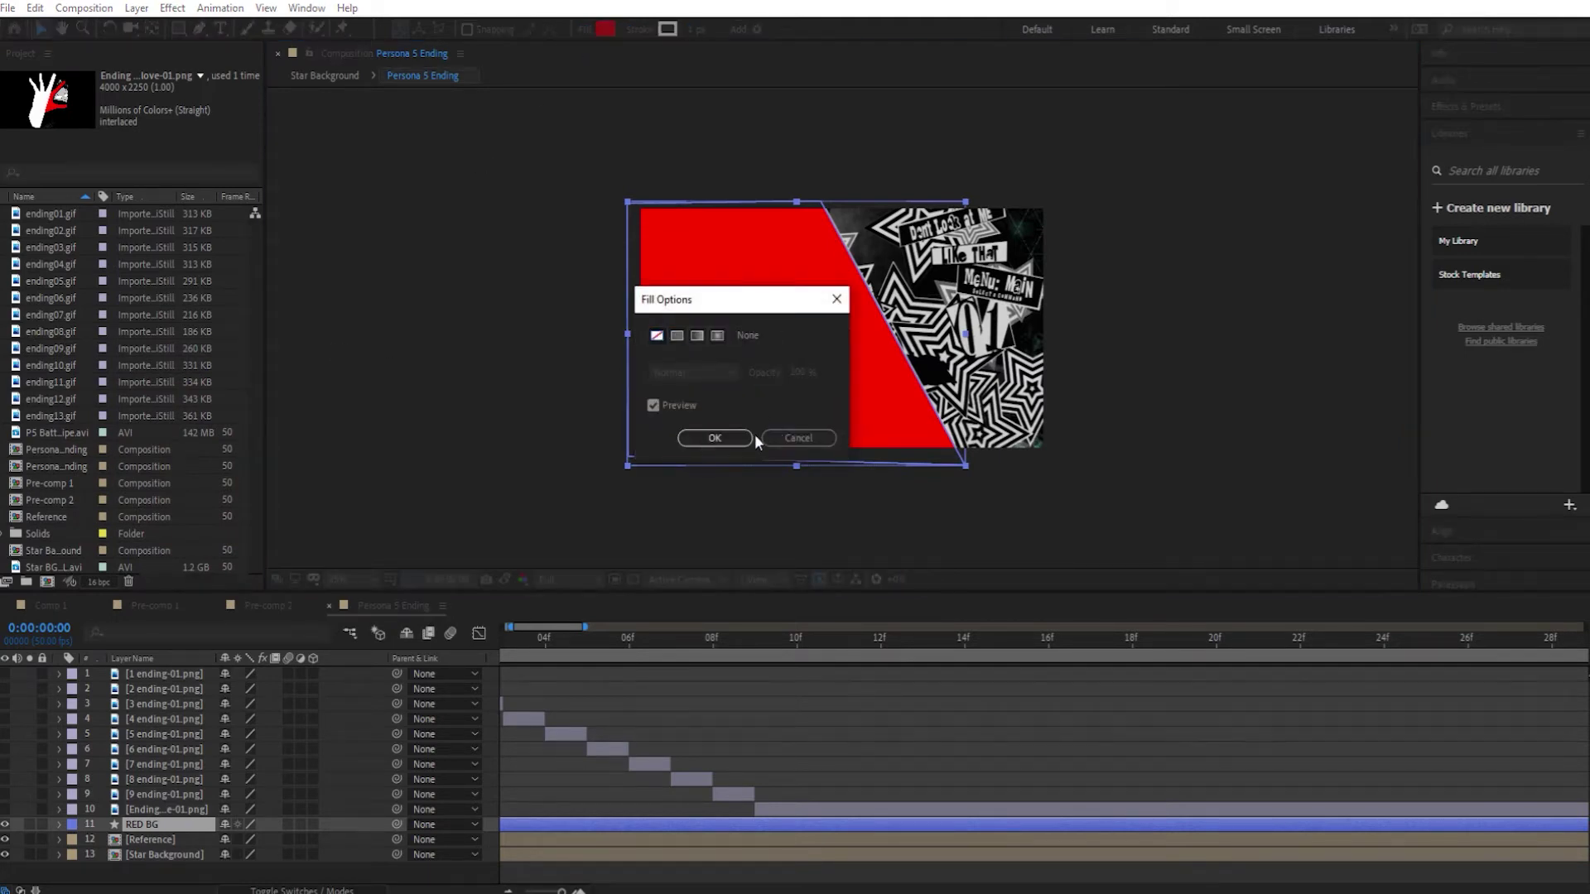
click(722, 438)
double_click(685, 363)
click(525, 464)
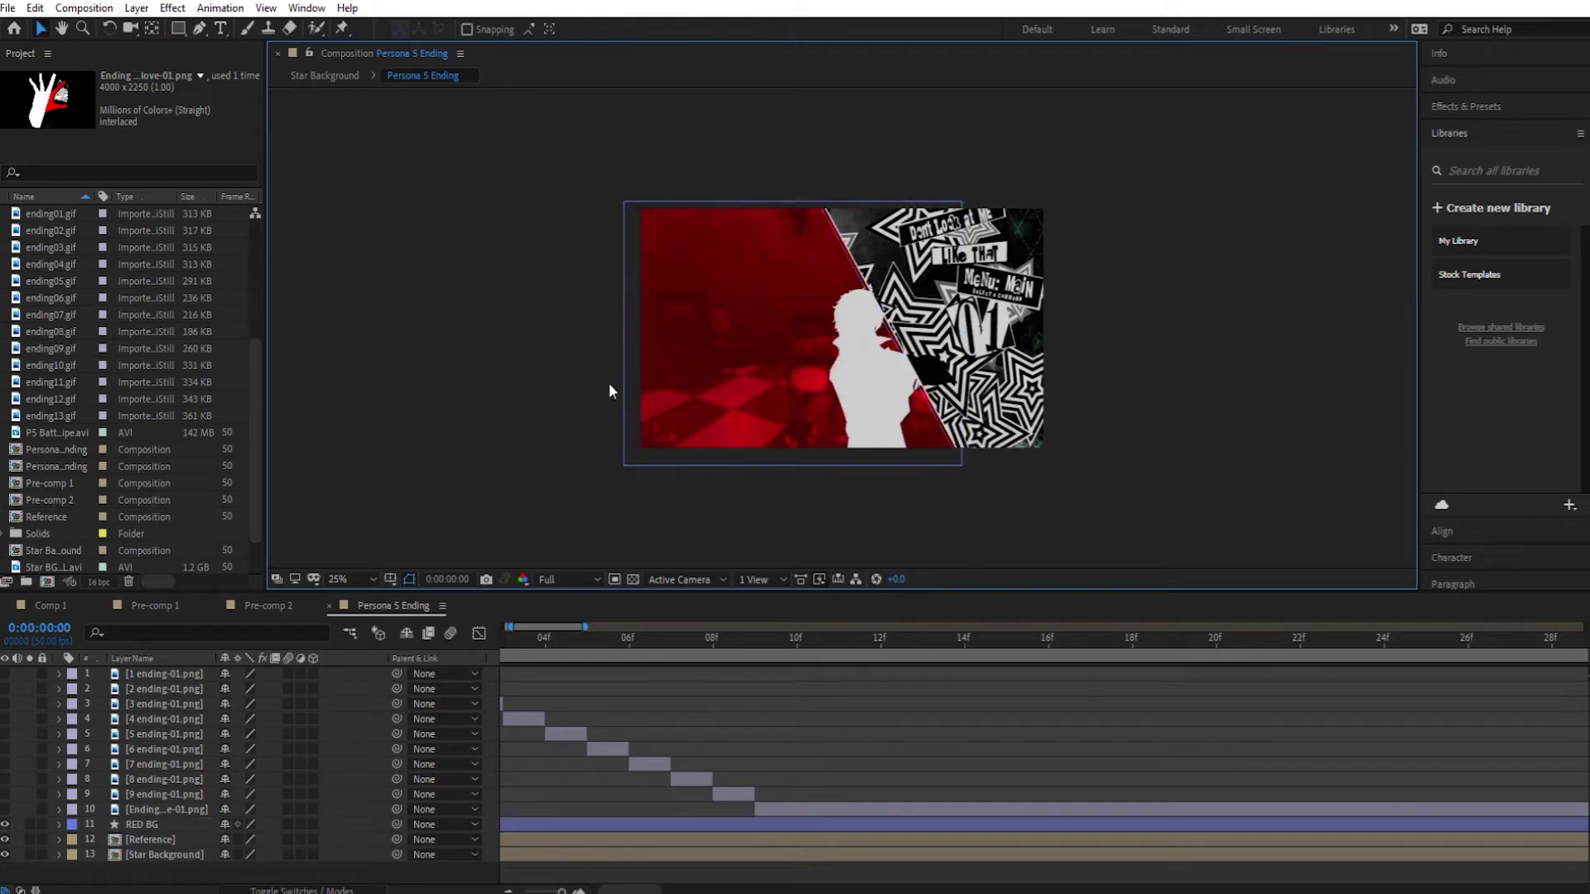
click(666, 342)
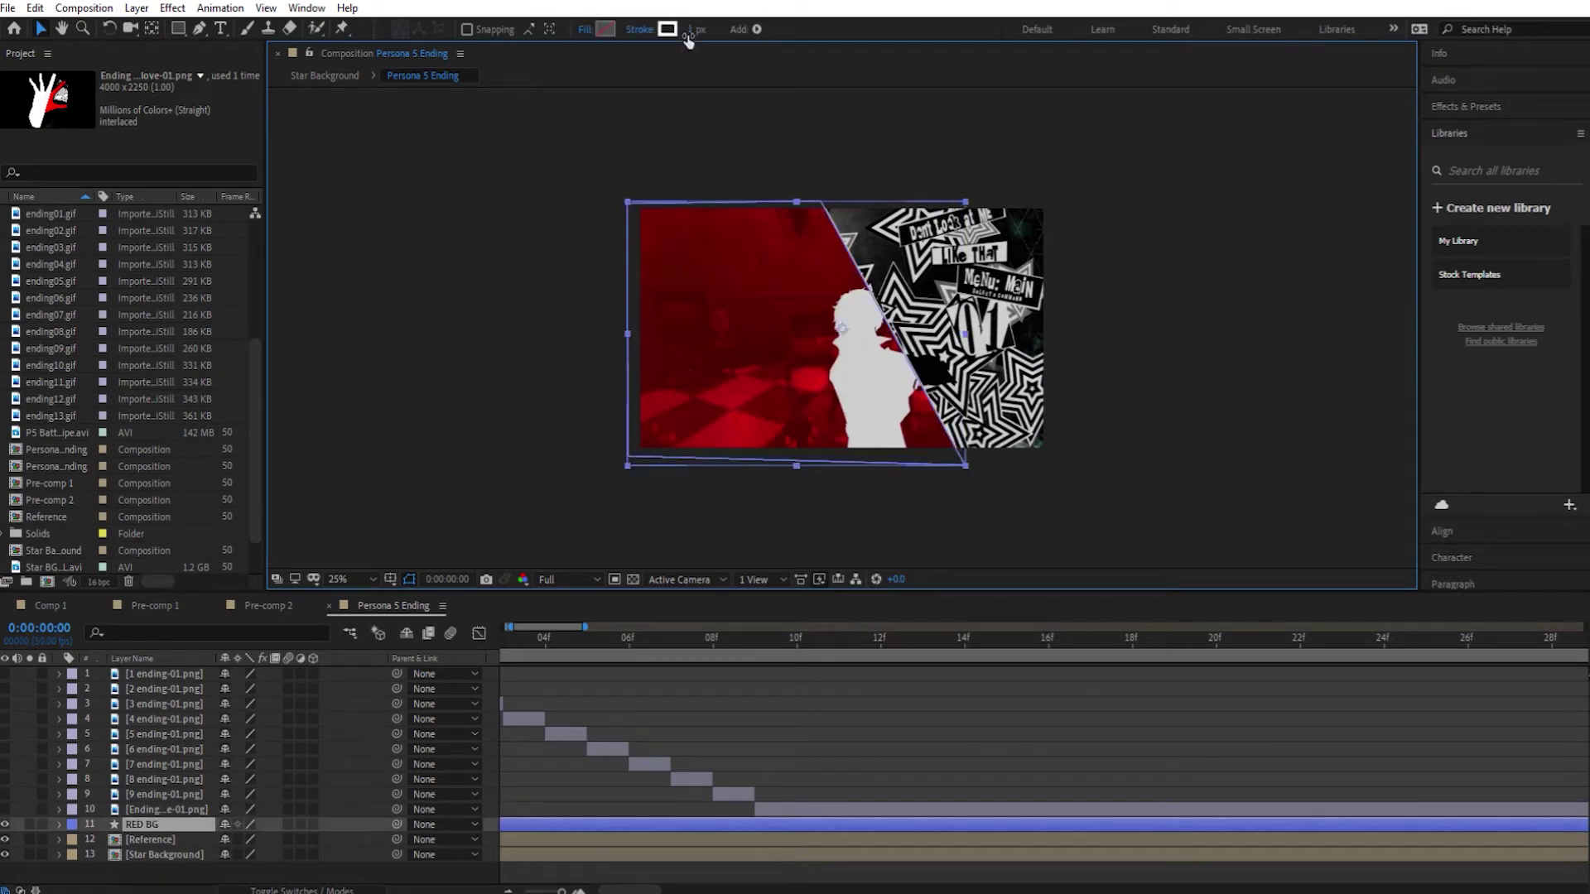
click(461, 323)
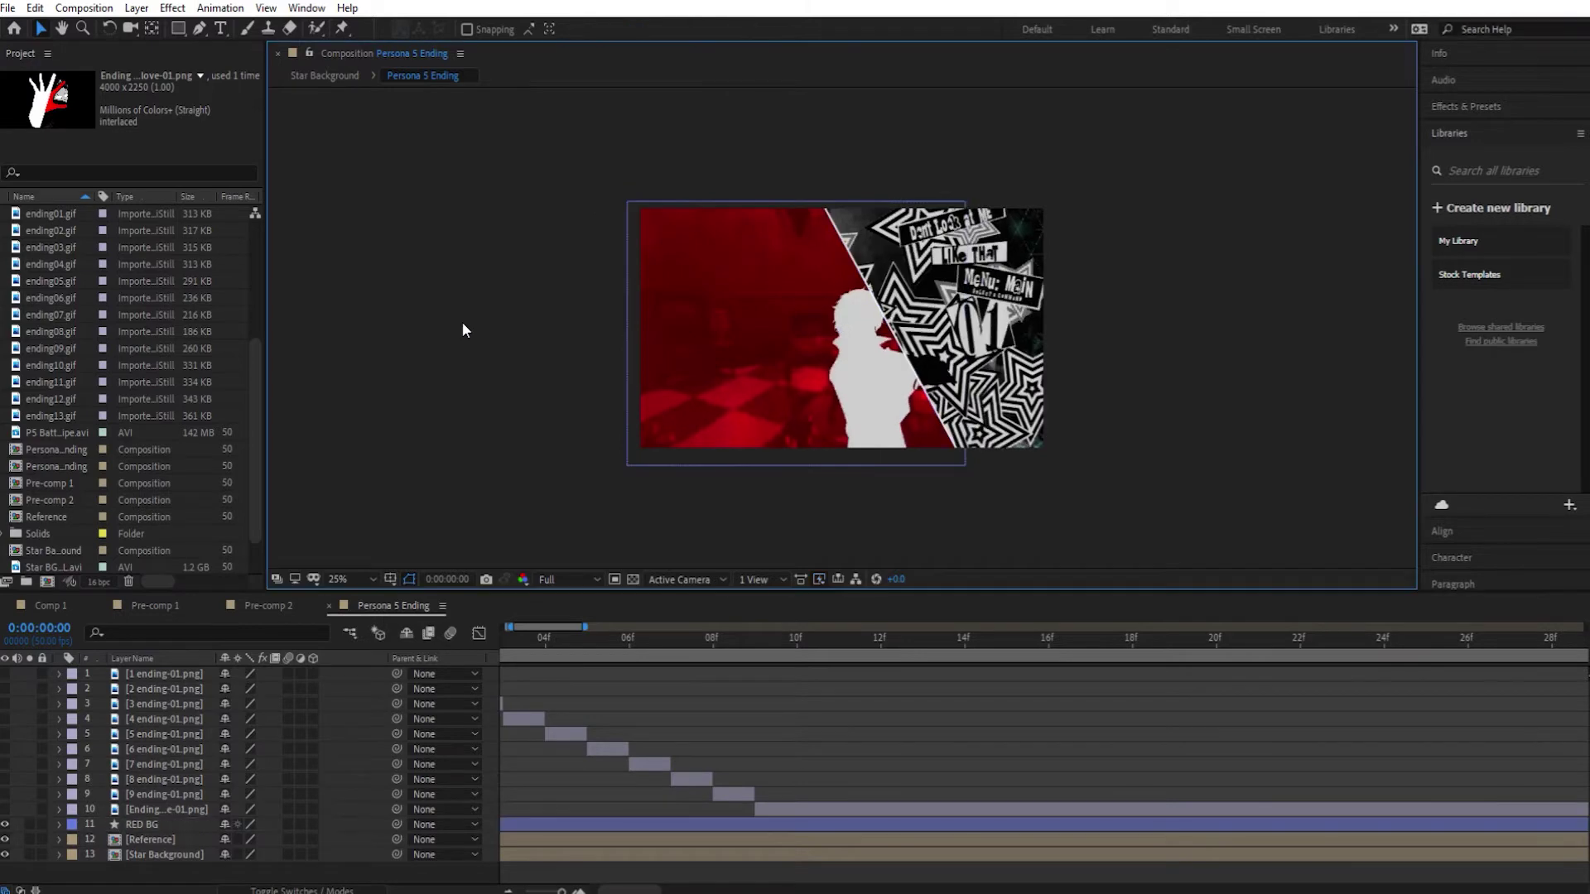
drag(506, 644, 483, 643)
scroll(484, 643, left, 1)
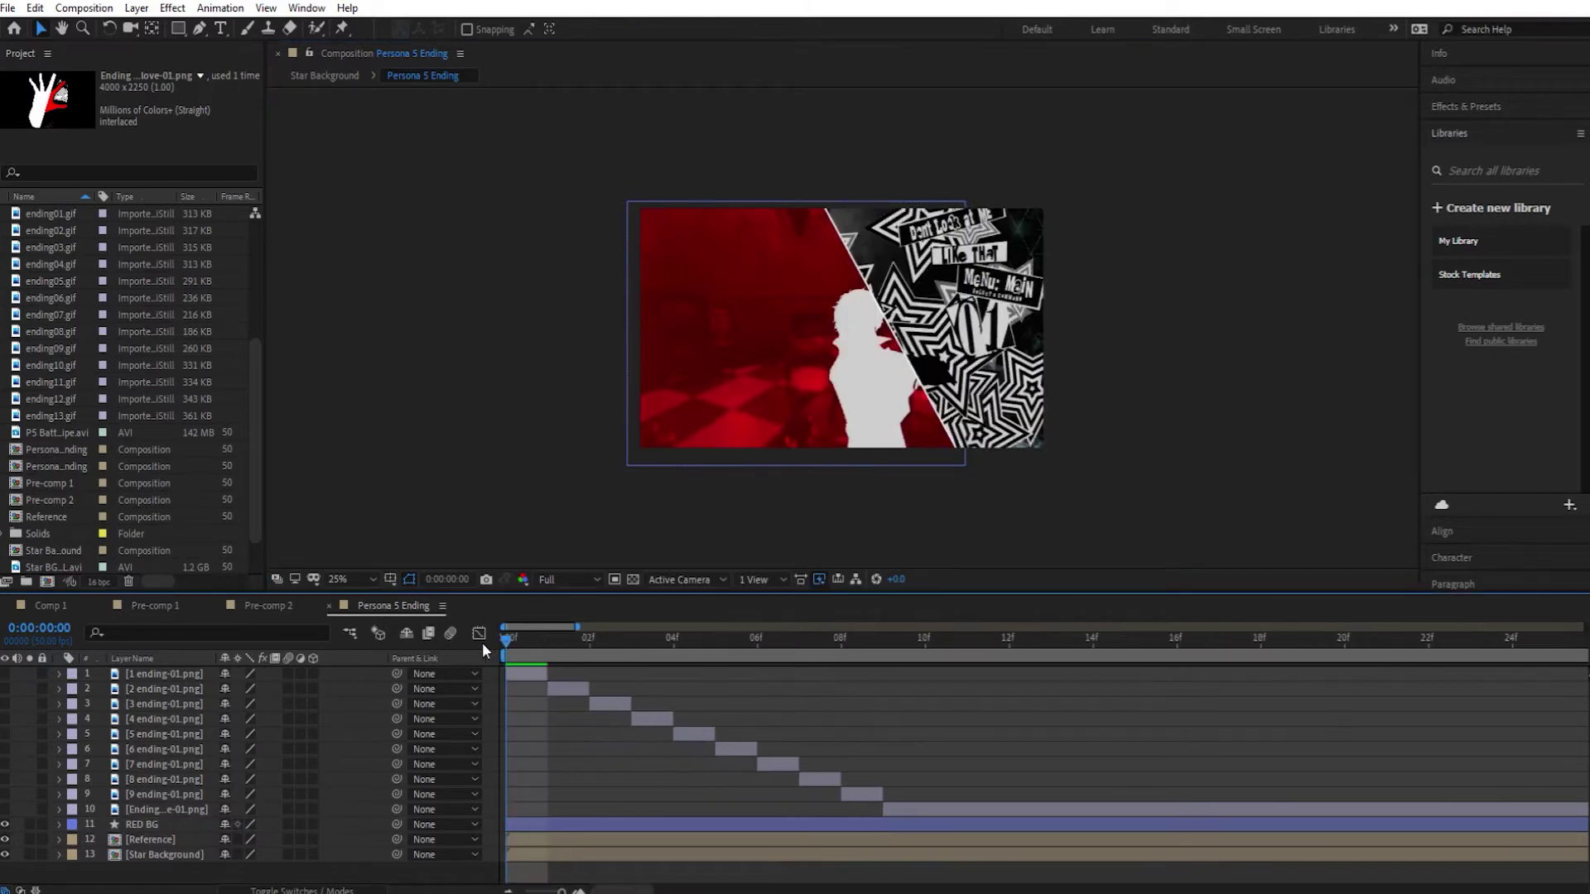
Expand RED BG down to Path 1, enable path animation and set a keyframe at frame 4
click(60, 826)
click(73, 841)
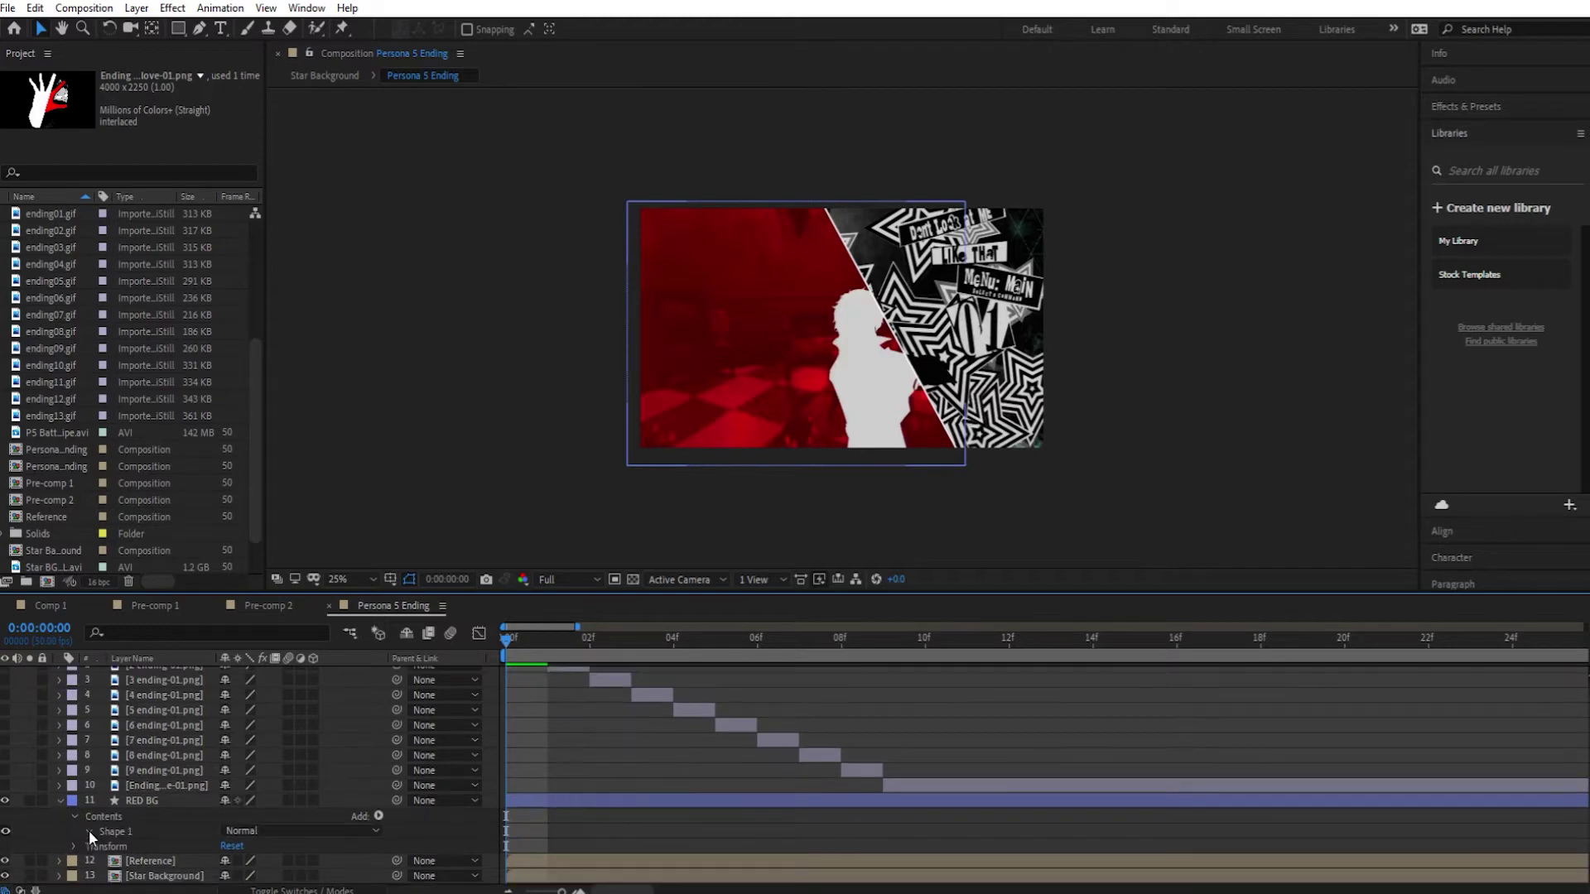
click(88, 831)
click(101, 788)
click(129, 802)
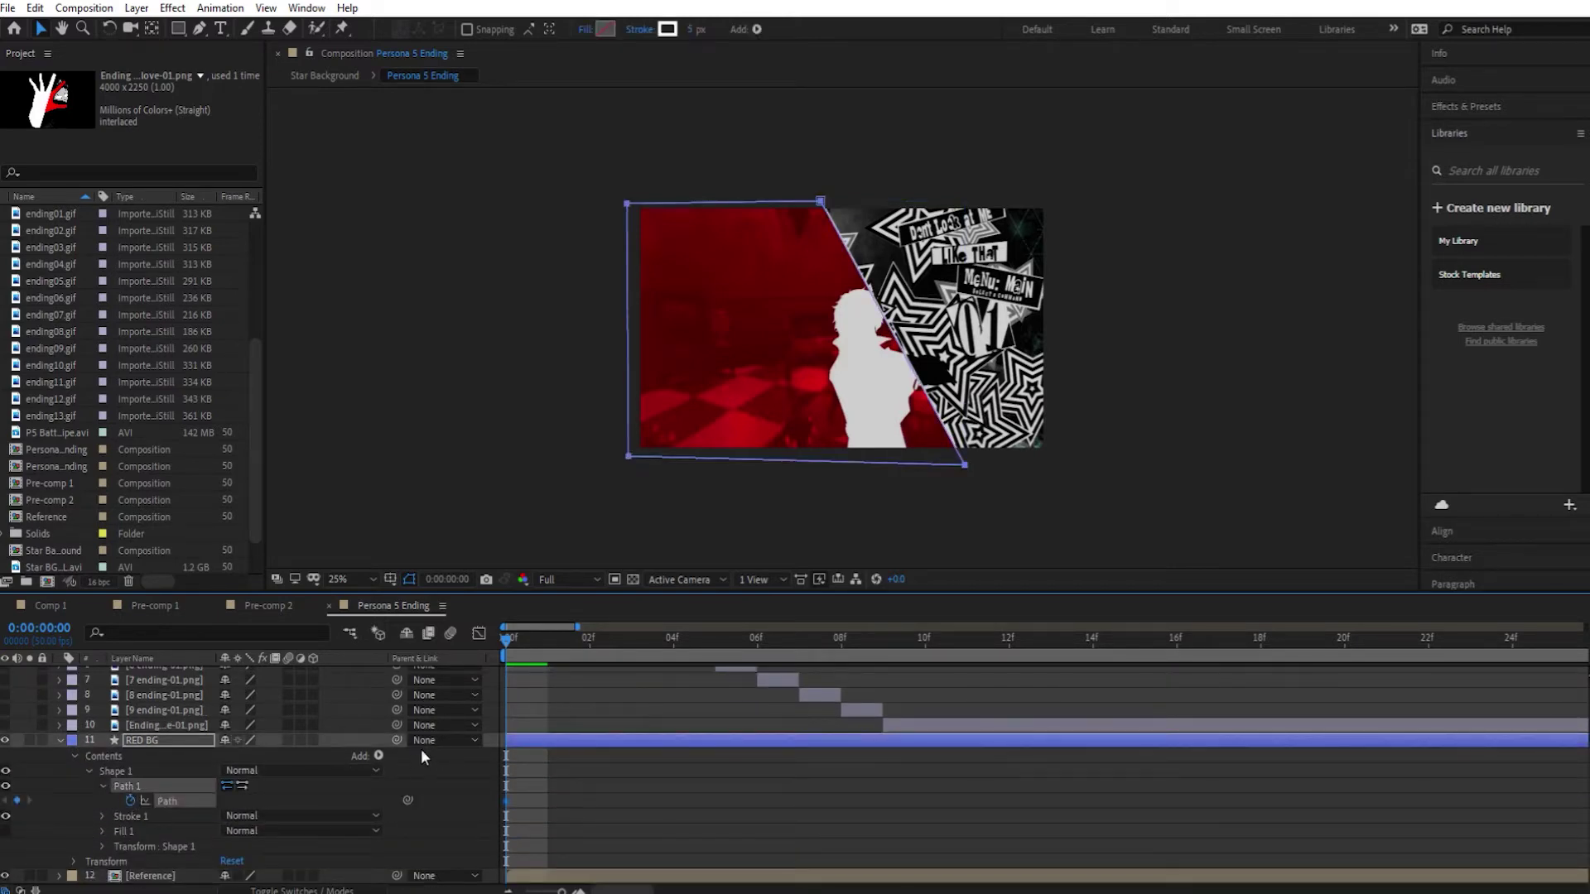
drag(558, 643, 523, 650)
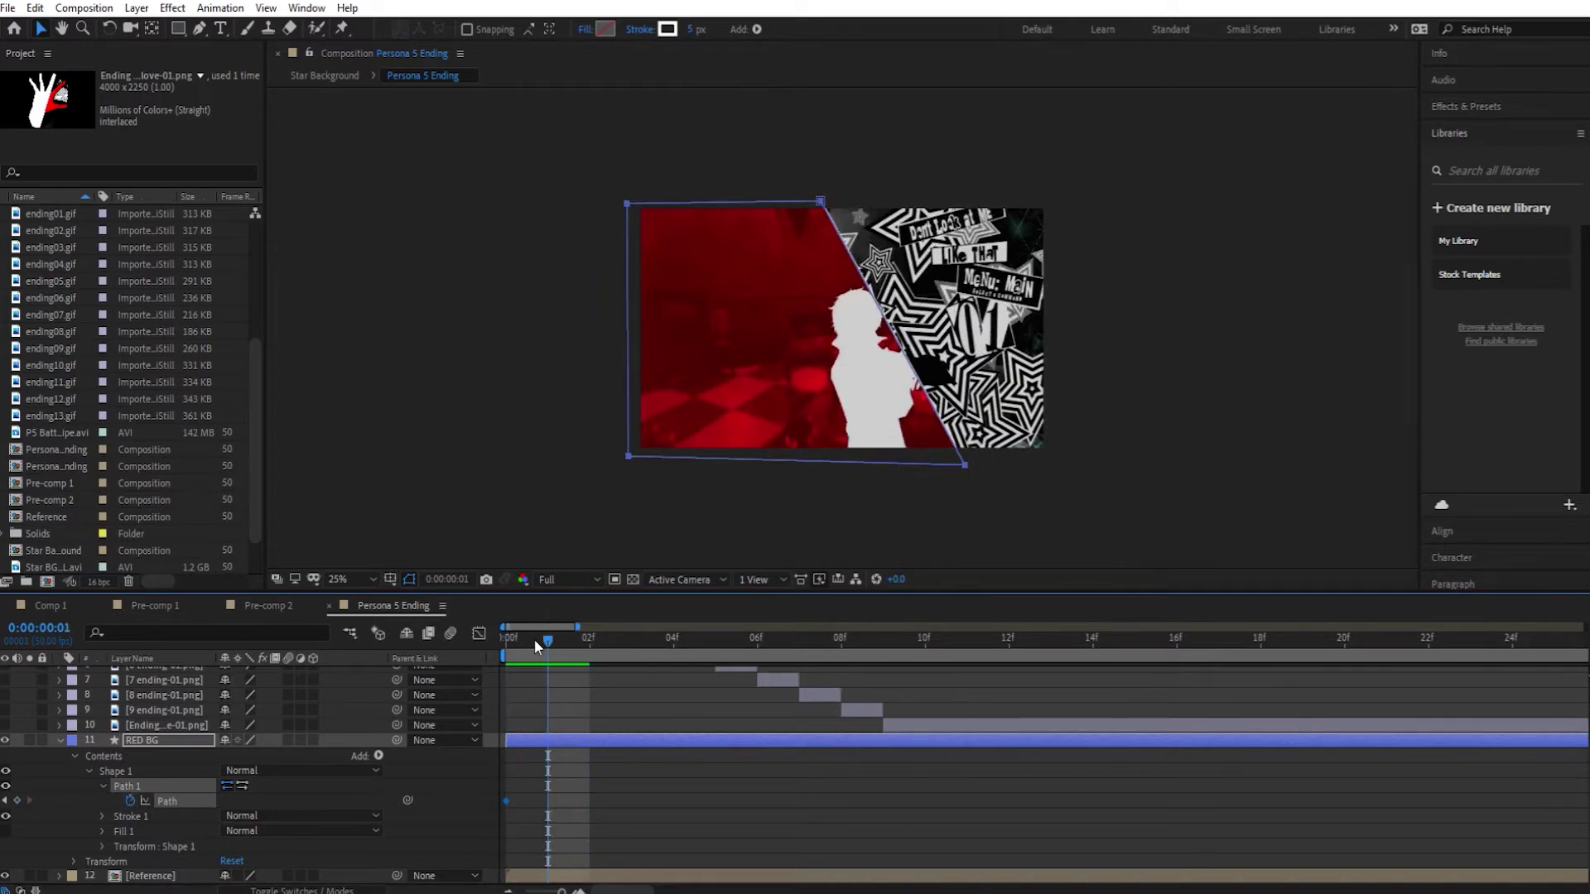
click(587, 649)
drag(587, 649, 717, 645)
click(17, 800)
Reshape the panel's top-right and bottom-right points at frames 5 and 6 to follow the figure
click(964, 467)
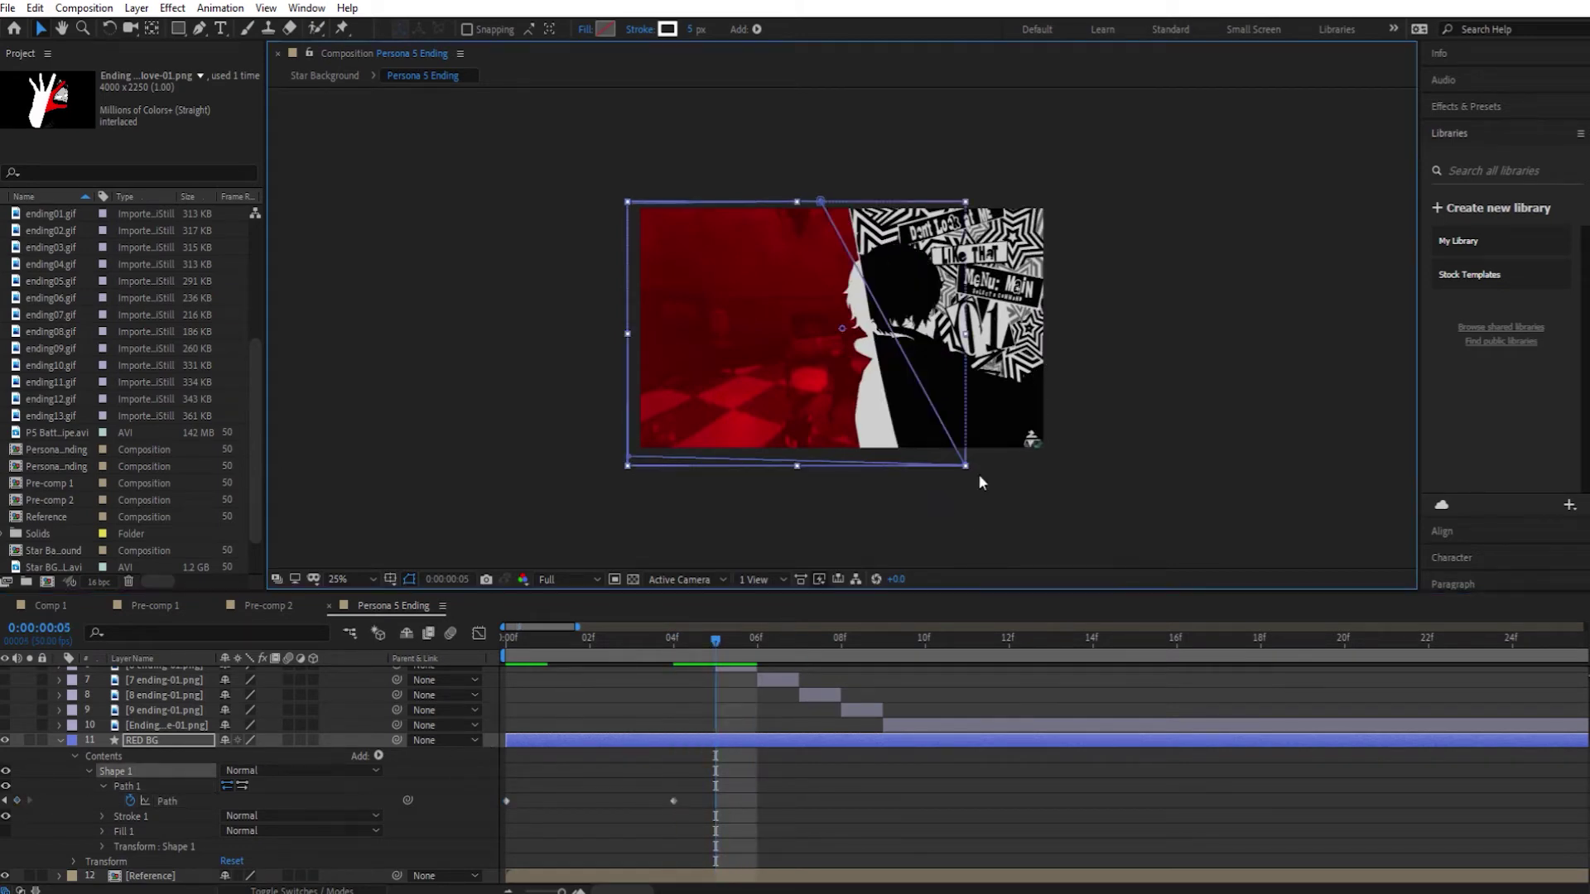
drag(818, 206, 842, 198)
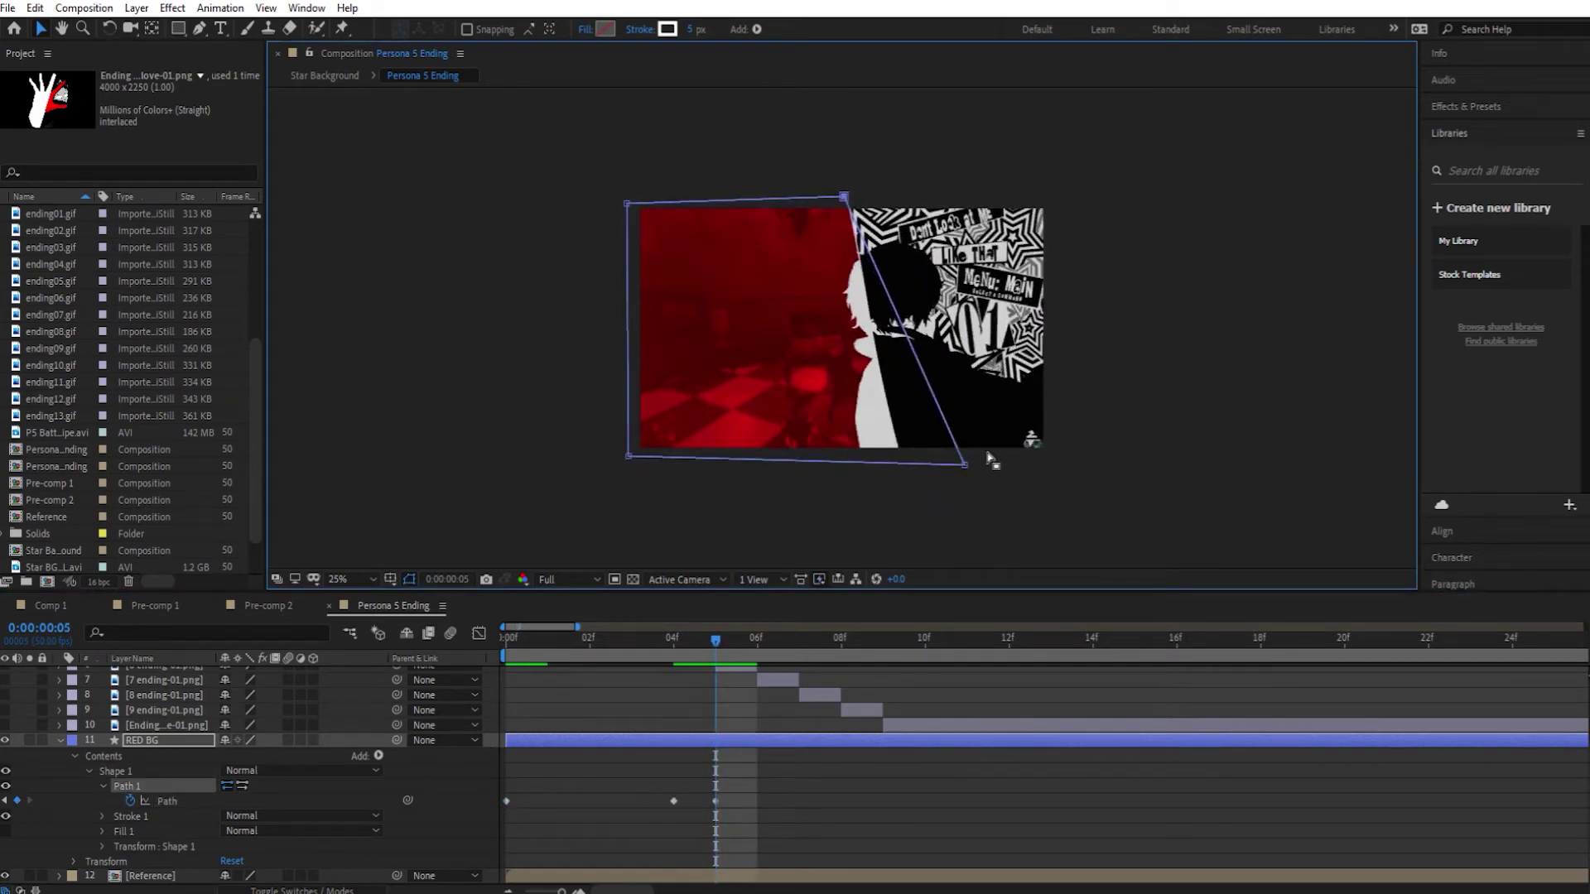
drag(964, 465, 899, 467)
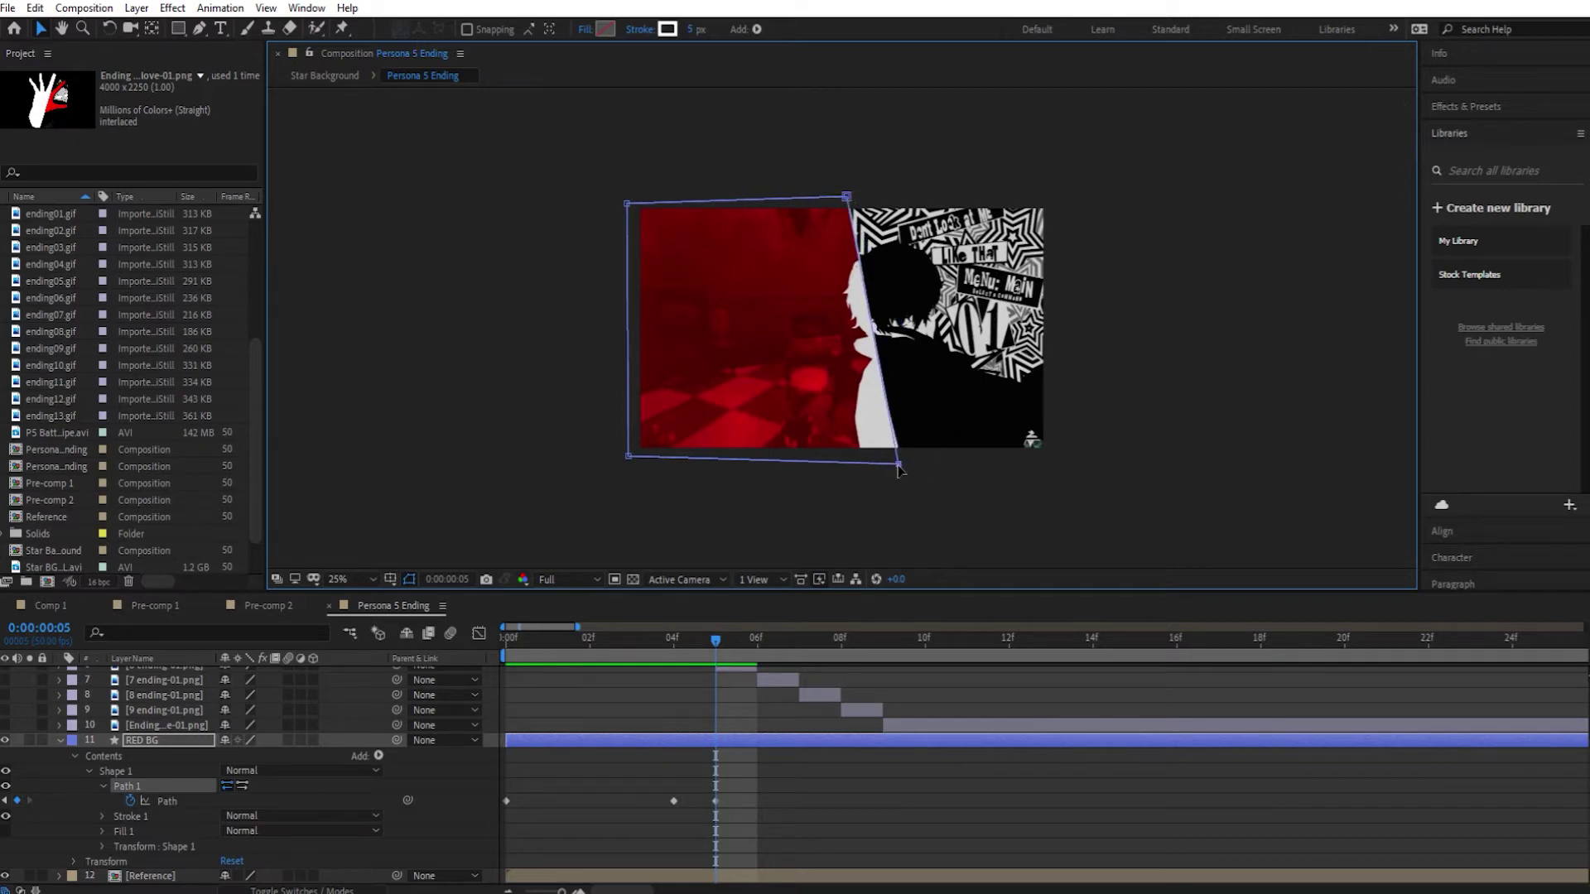
click(772, 651)
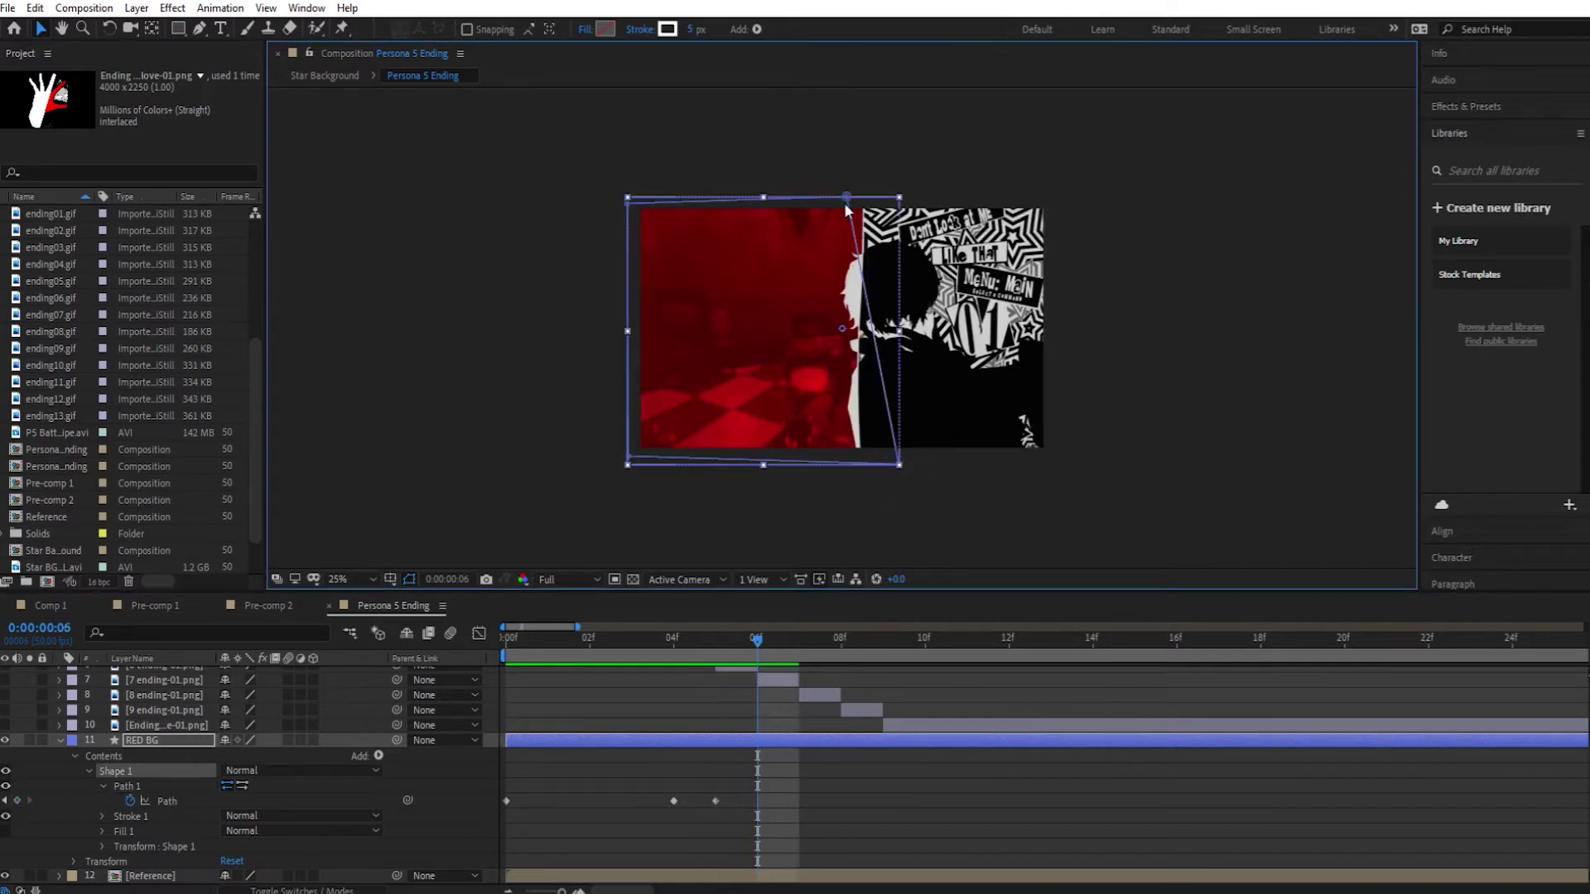
drag(846, 197, 865, 205)
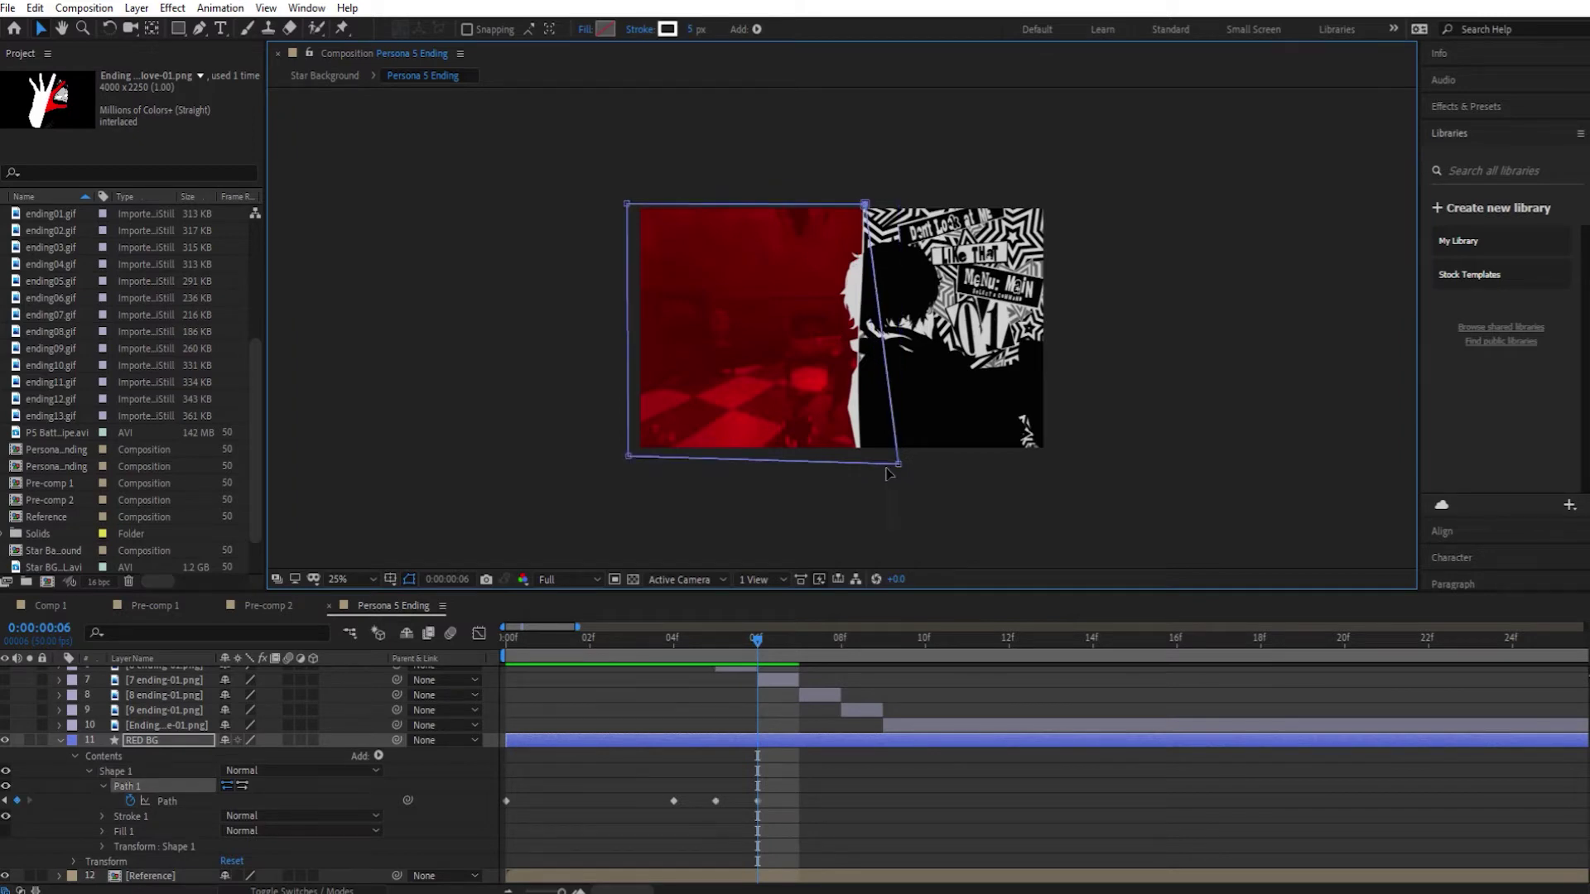
drag(861, 474, 862, 466)
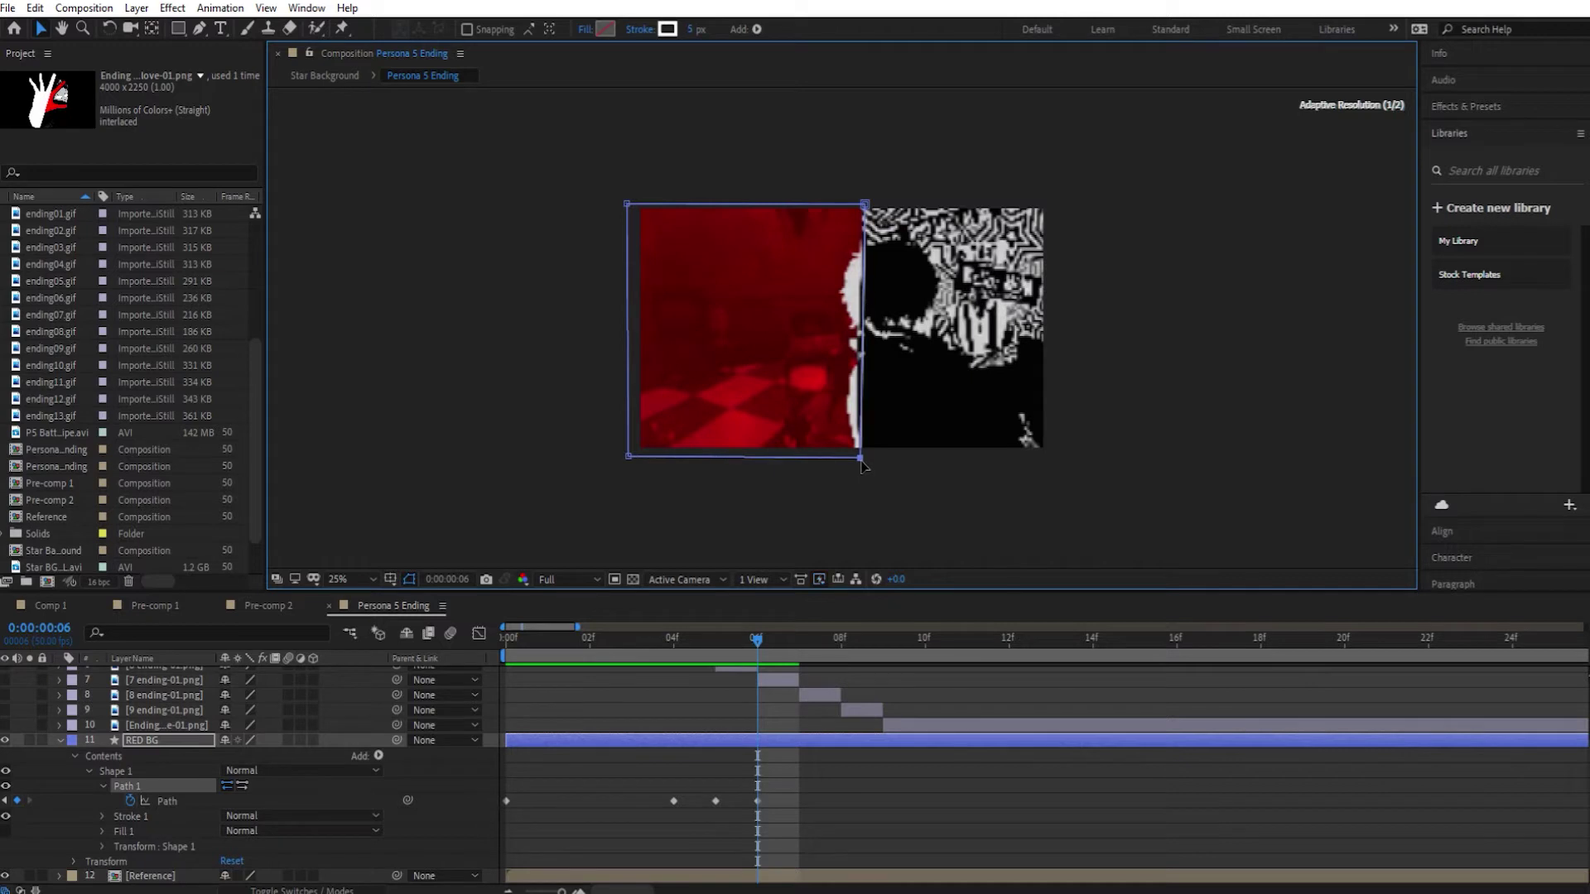
Try the path point tools, then reselect the red panel's path with the Selection tool
click(199, 30)
drag(200, 37, 240, 62)
click(39, 29)
click(861, 328)
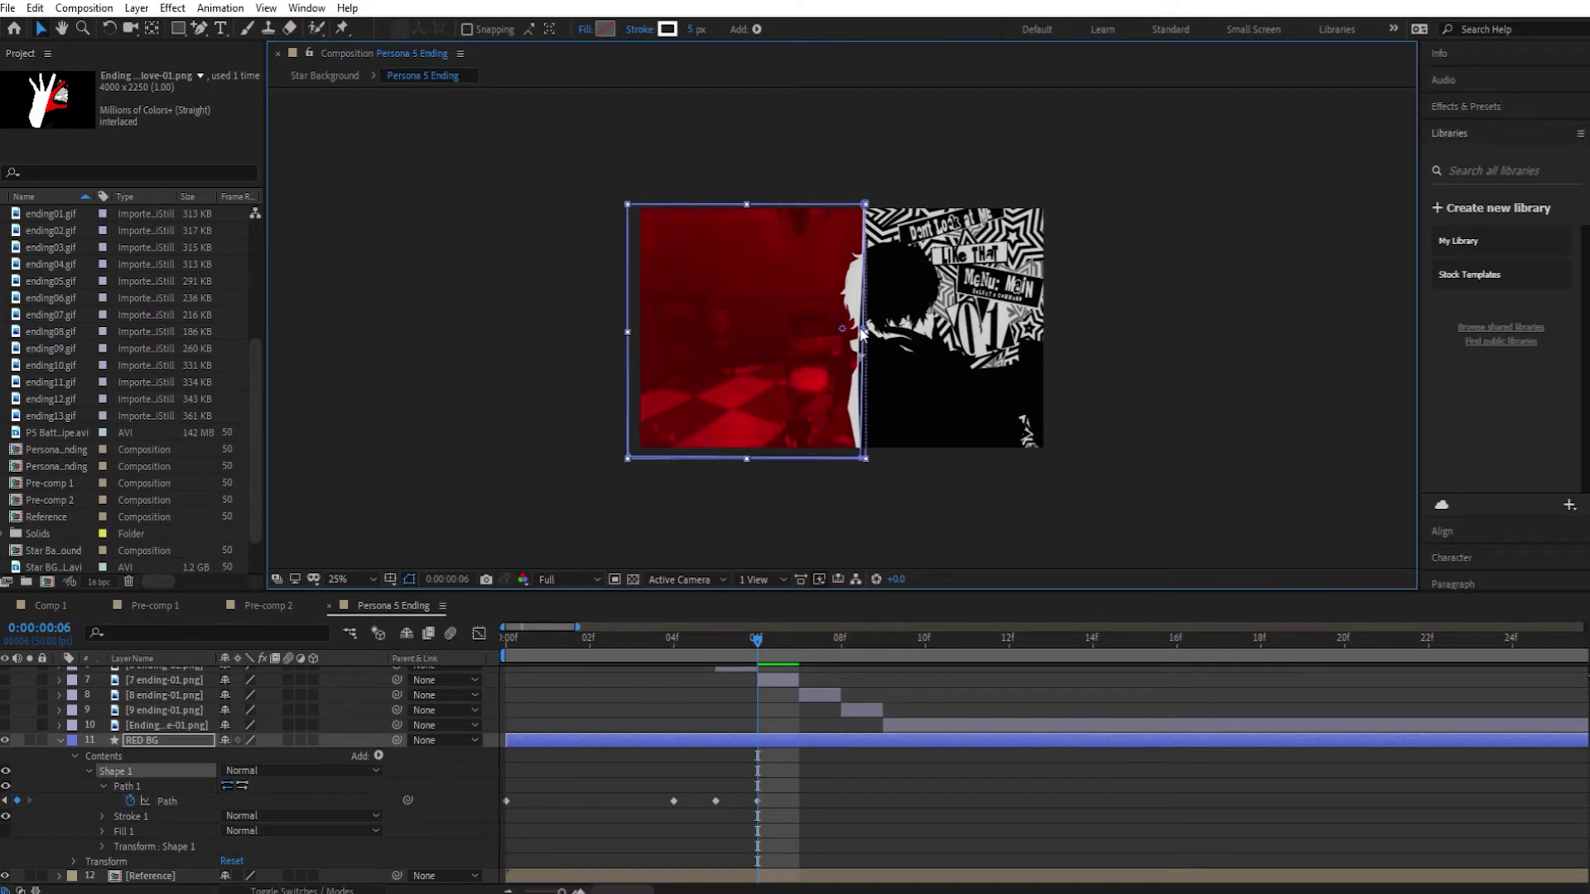
scroll(861, 331, up, 2)
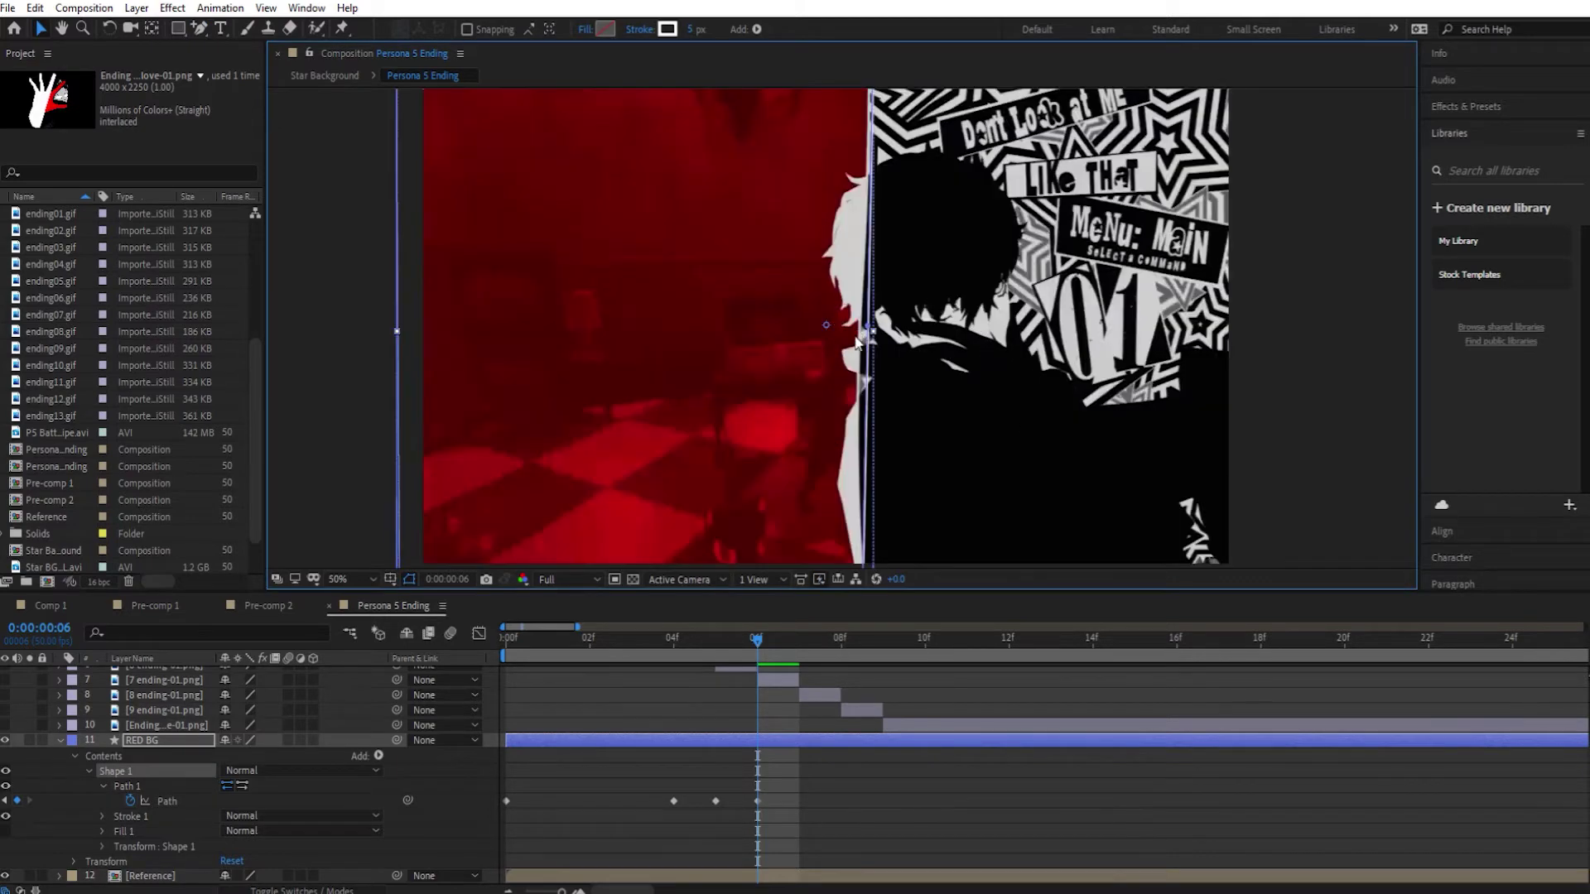
click(859, 340)
scroll(866, 372, down, 2)
At frames 7 and 8, move the bottom-right corner left and the top-right corner right
drag(755, 646, 799, 649)
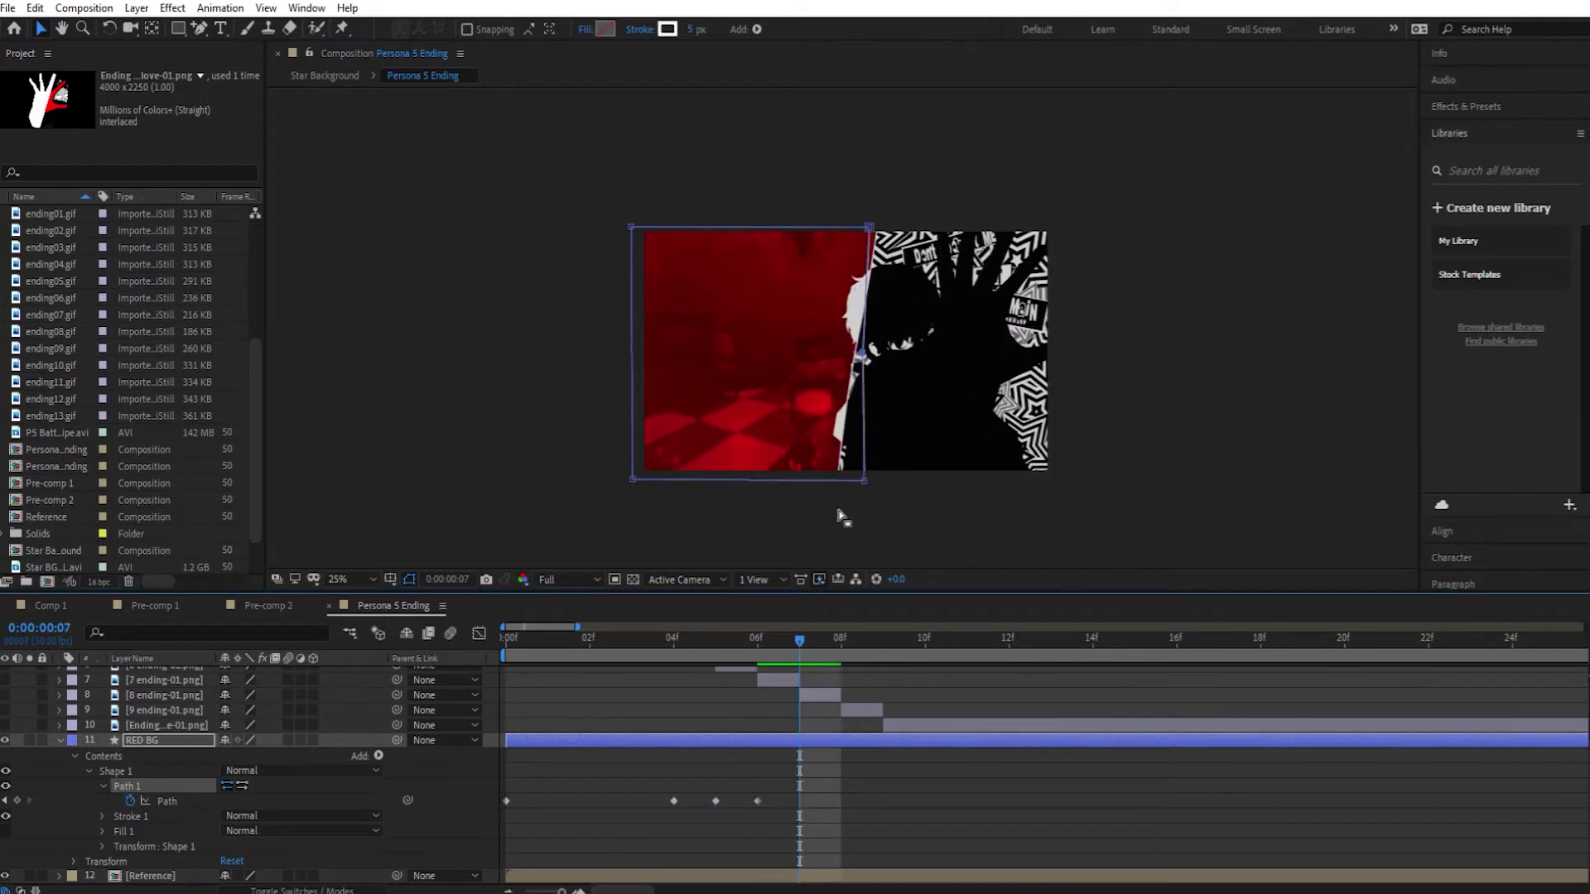
click(843, 518)
drag(867, 481, 836, 479)
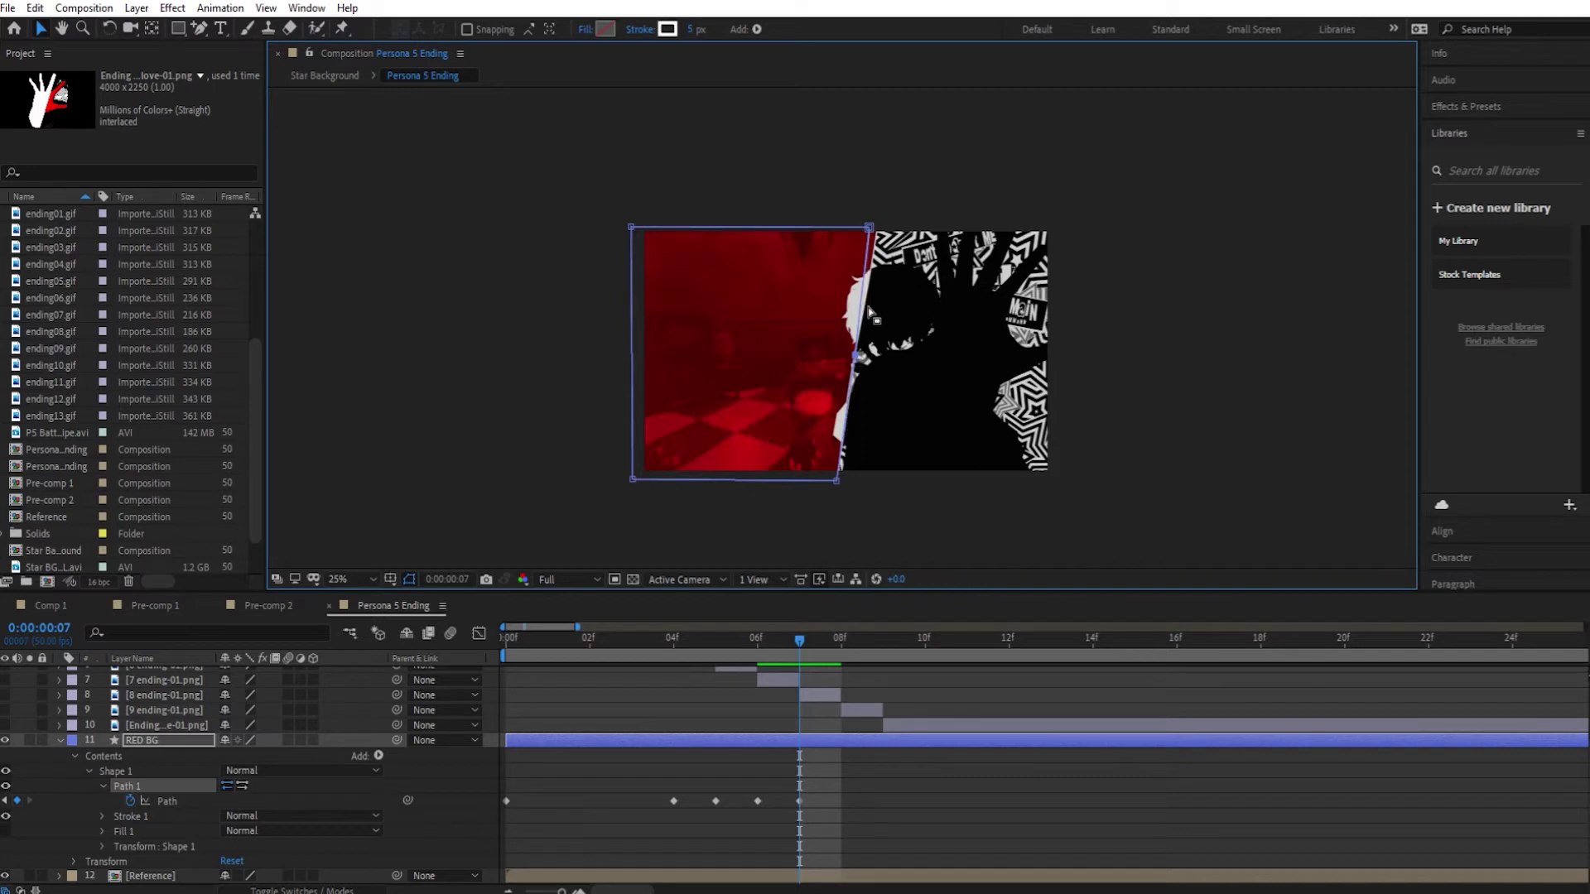
drag(869, 226, 875, 225)
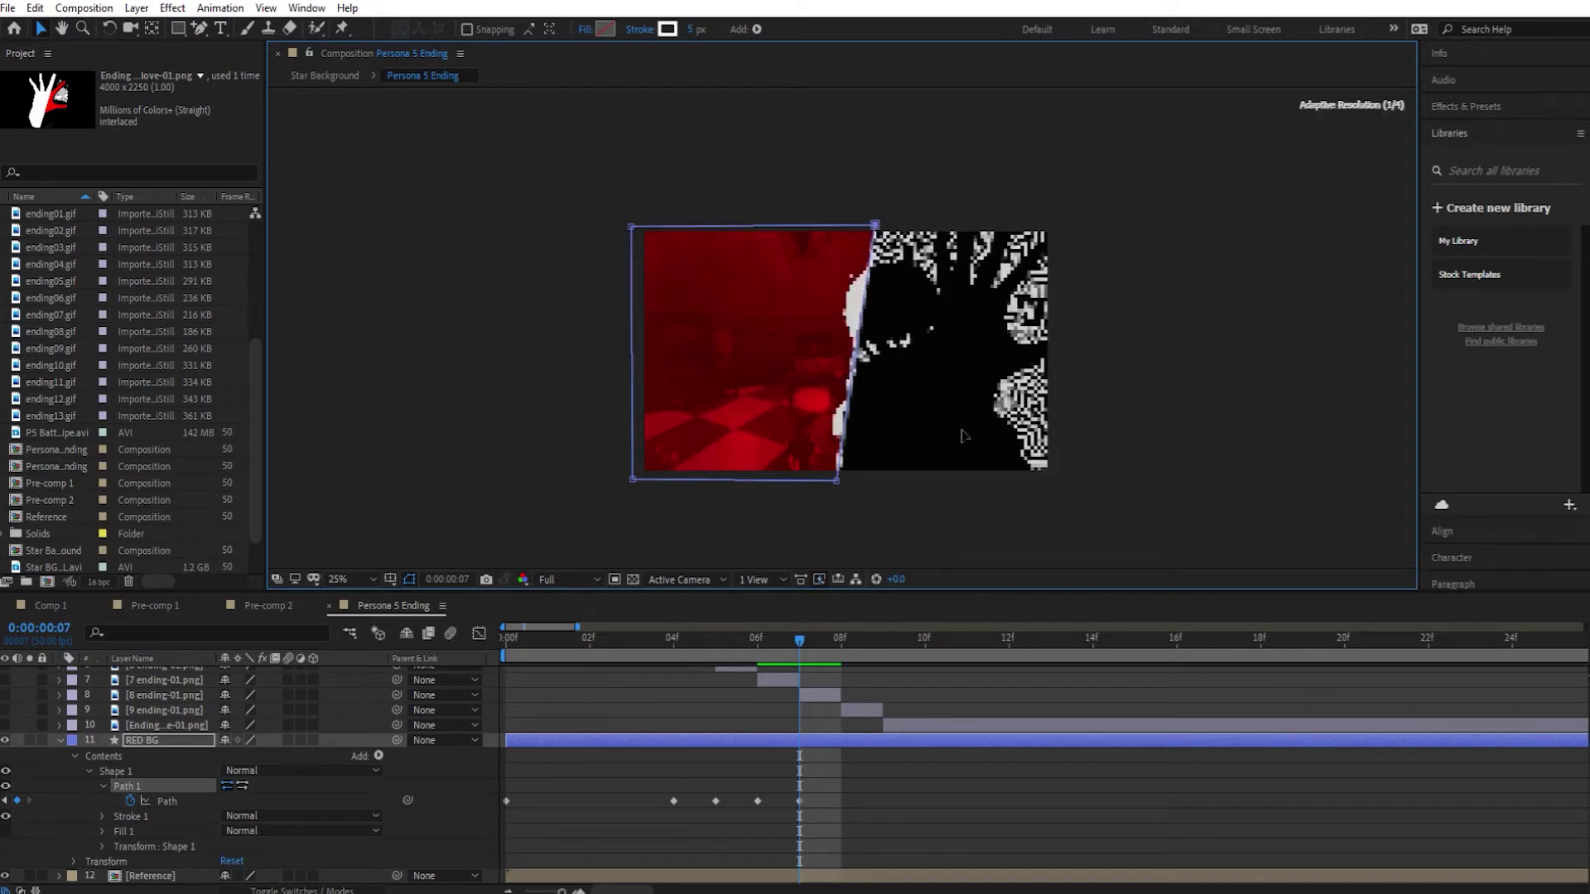
click(841, 645)
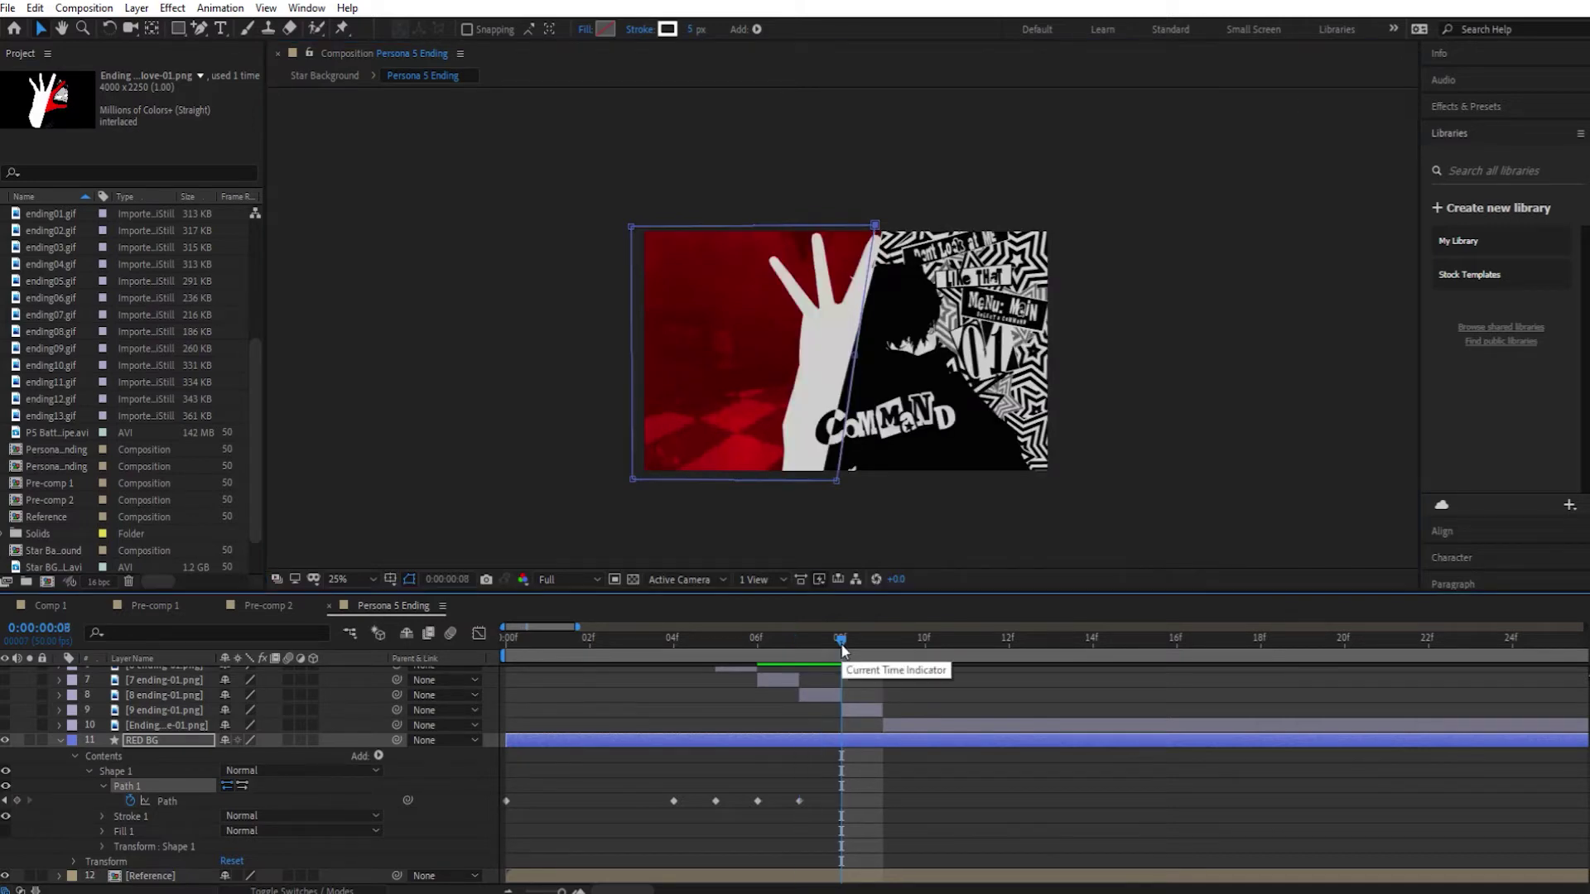
drag(832, 487, 823, 482)
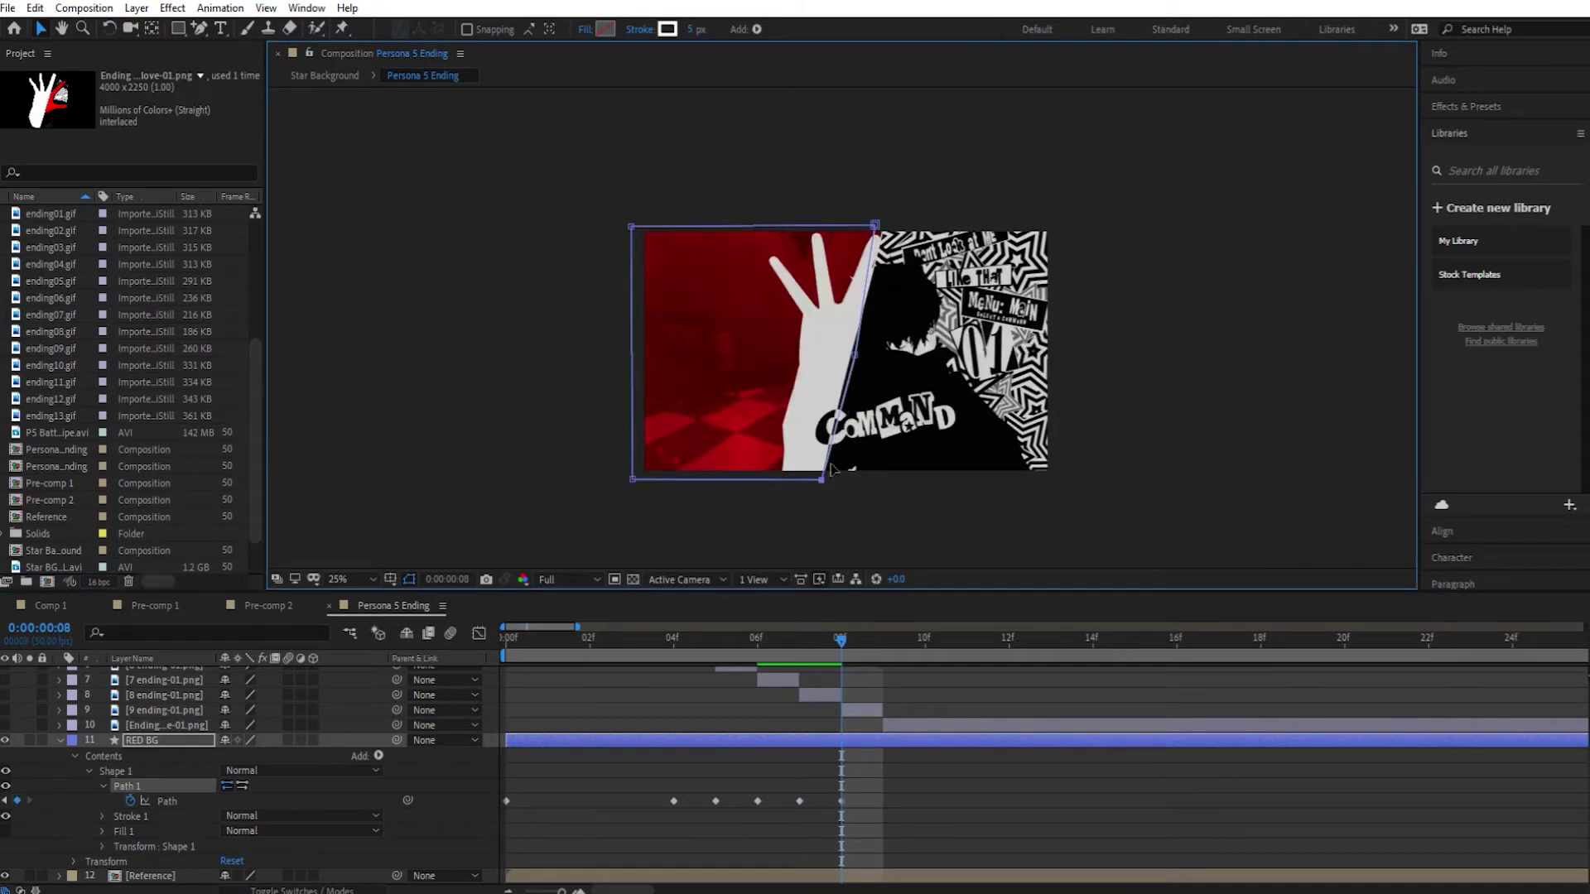
drag(875, 225, 884, 225)
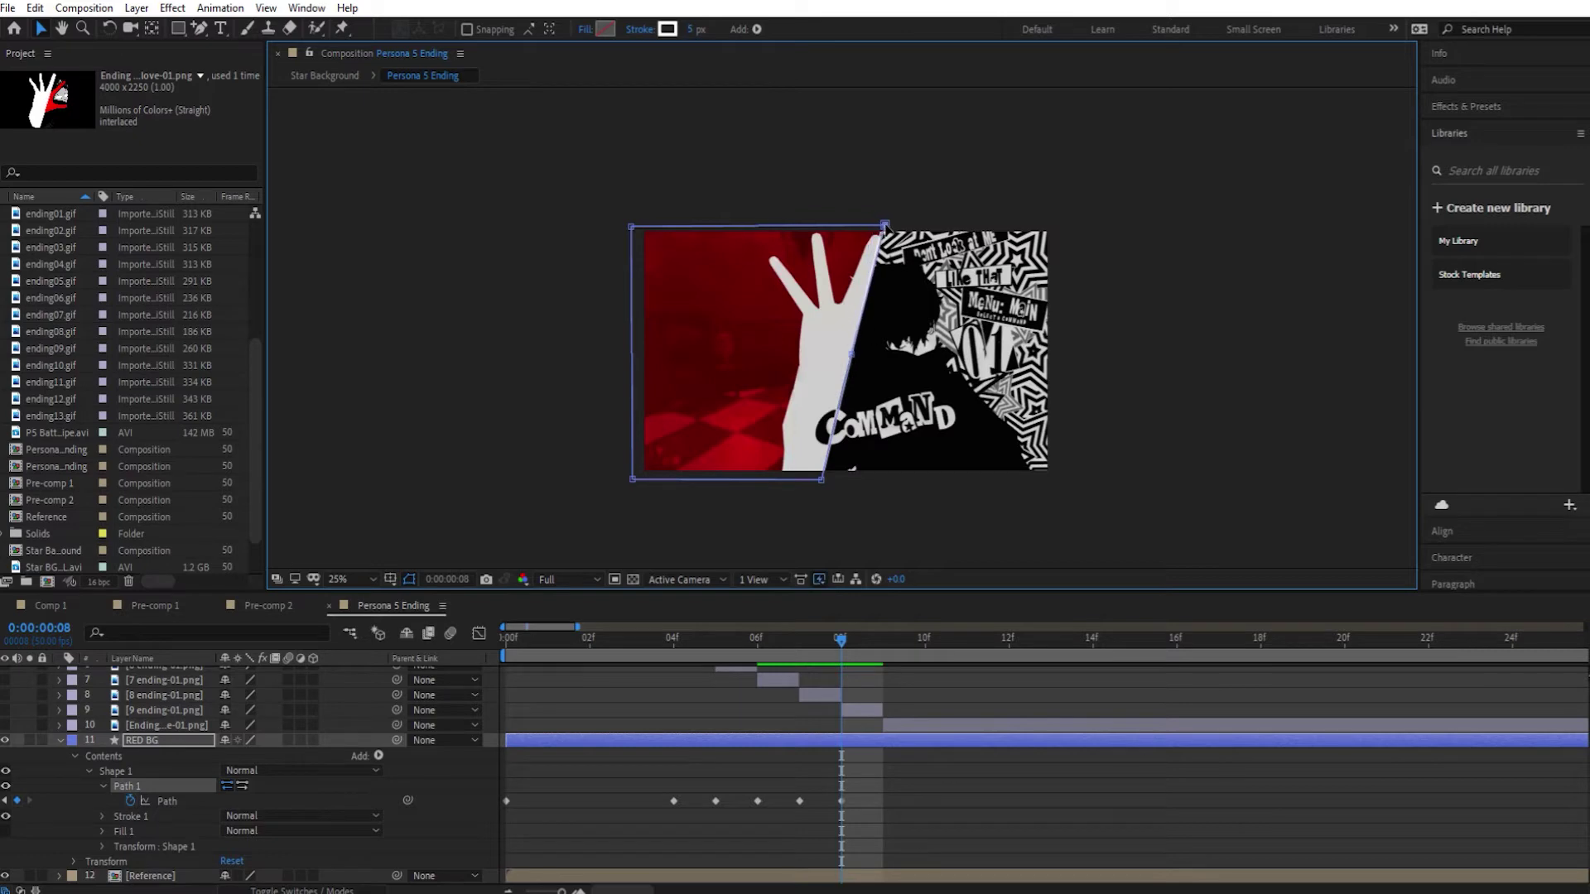
Adjust both right-hand corners at frame 9 and review the motion back to frame 3
click(887, 647)
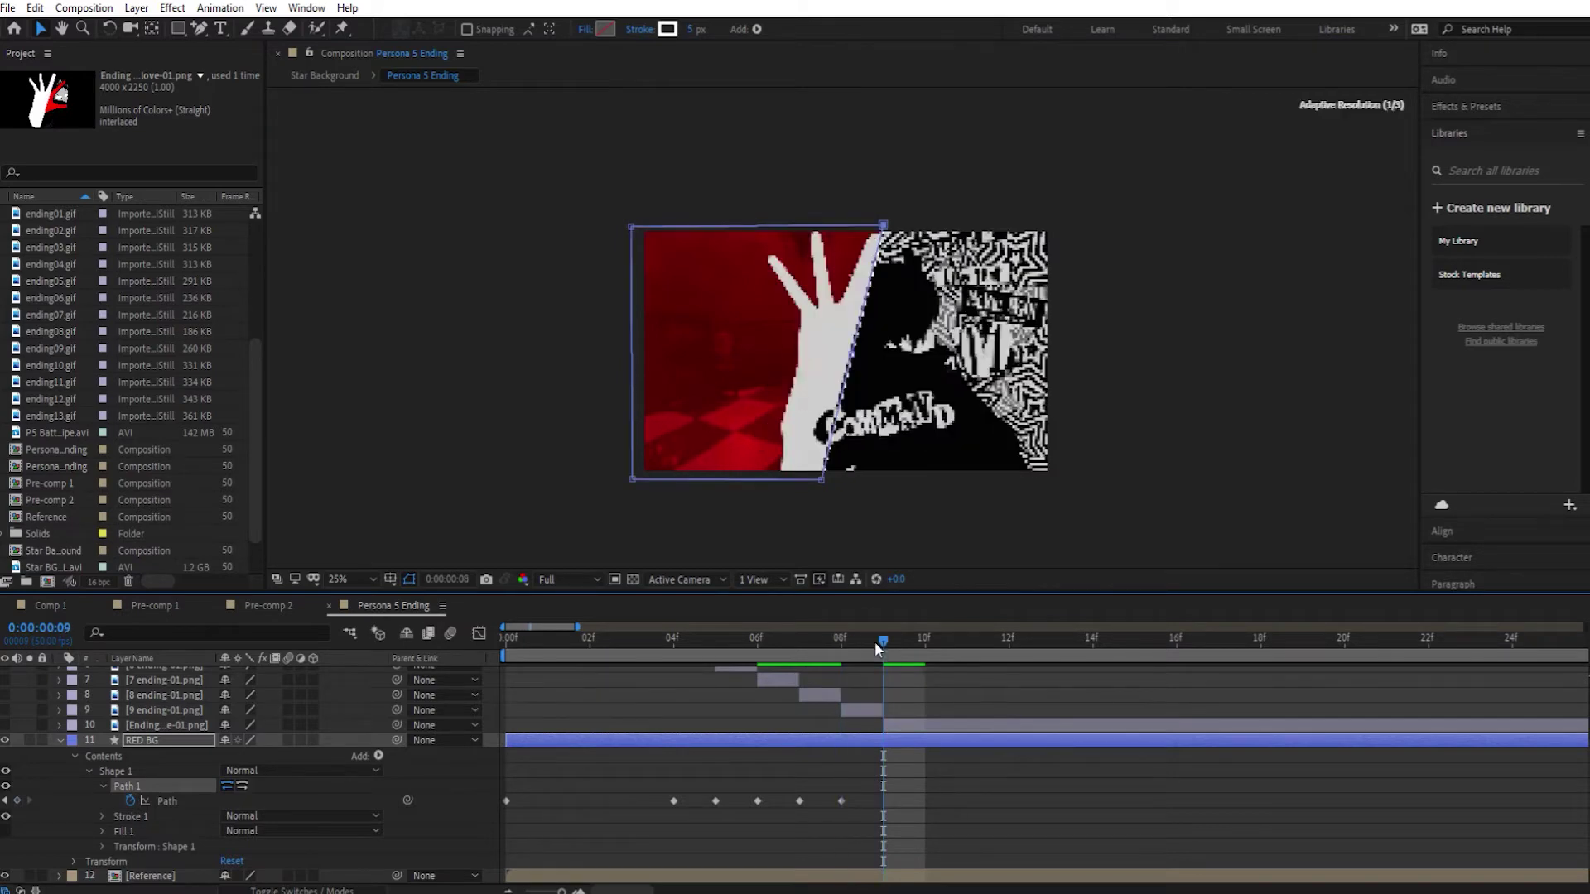
click(831, 507)
drag(819, 482, 807, 478)
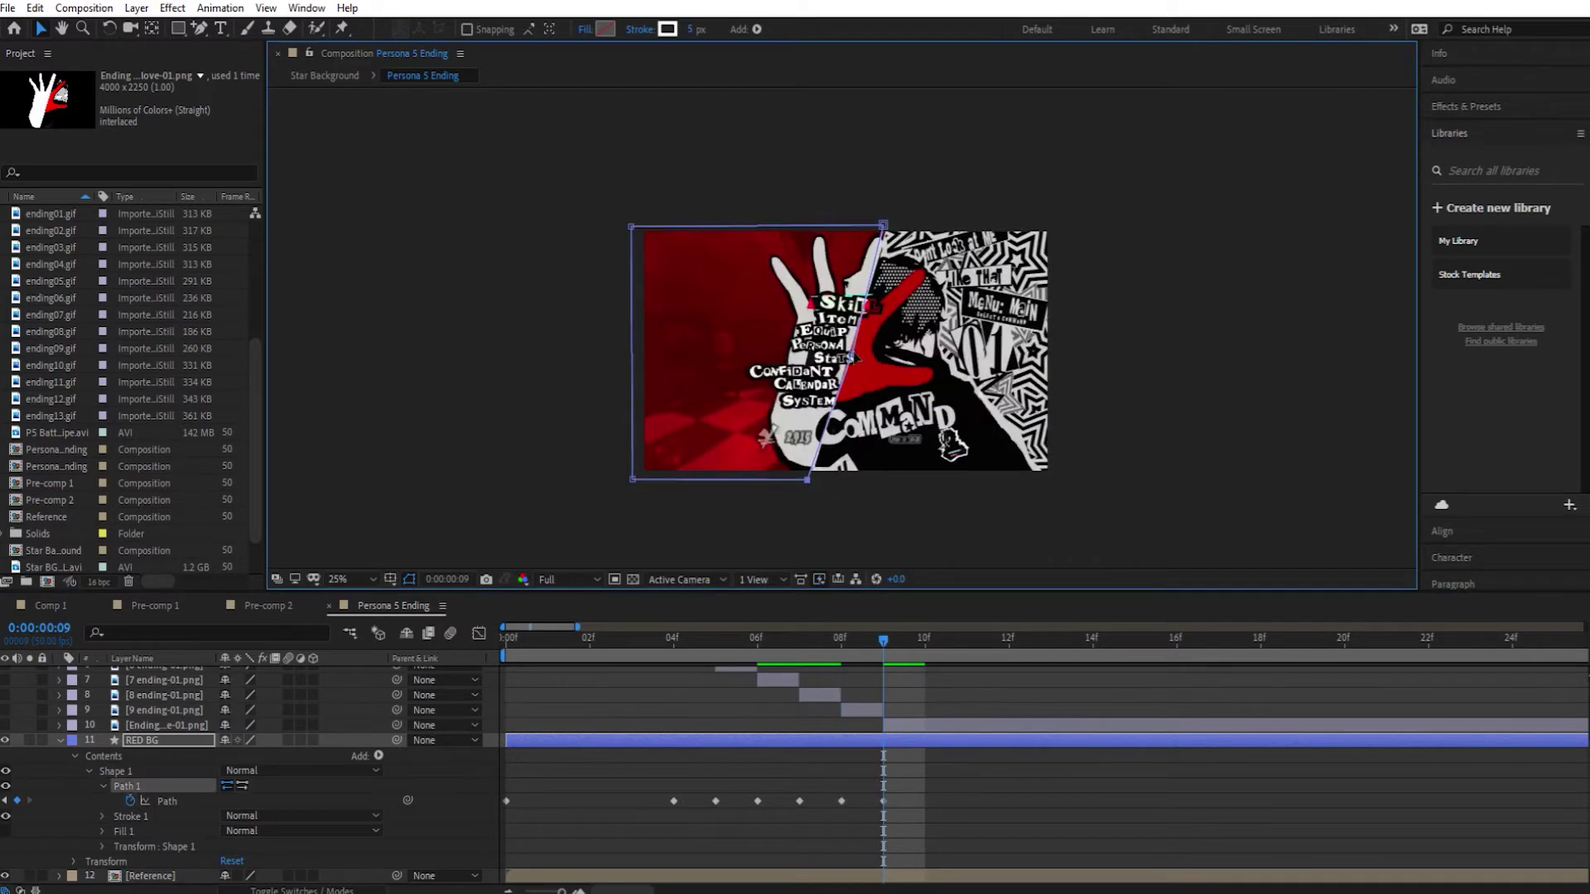
drag(883, 225, 886, 225)
drag(897, 660, 632, 660)
Restore the solid red fill, collapse RED BG and move it below Reference
click(605, 29)
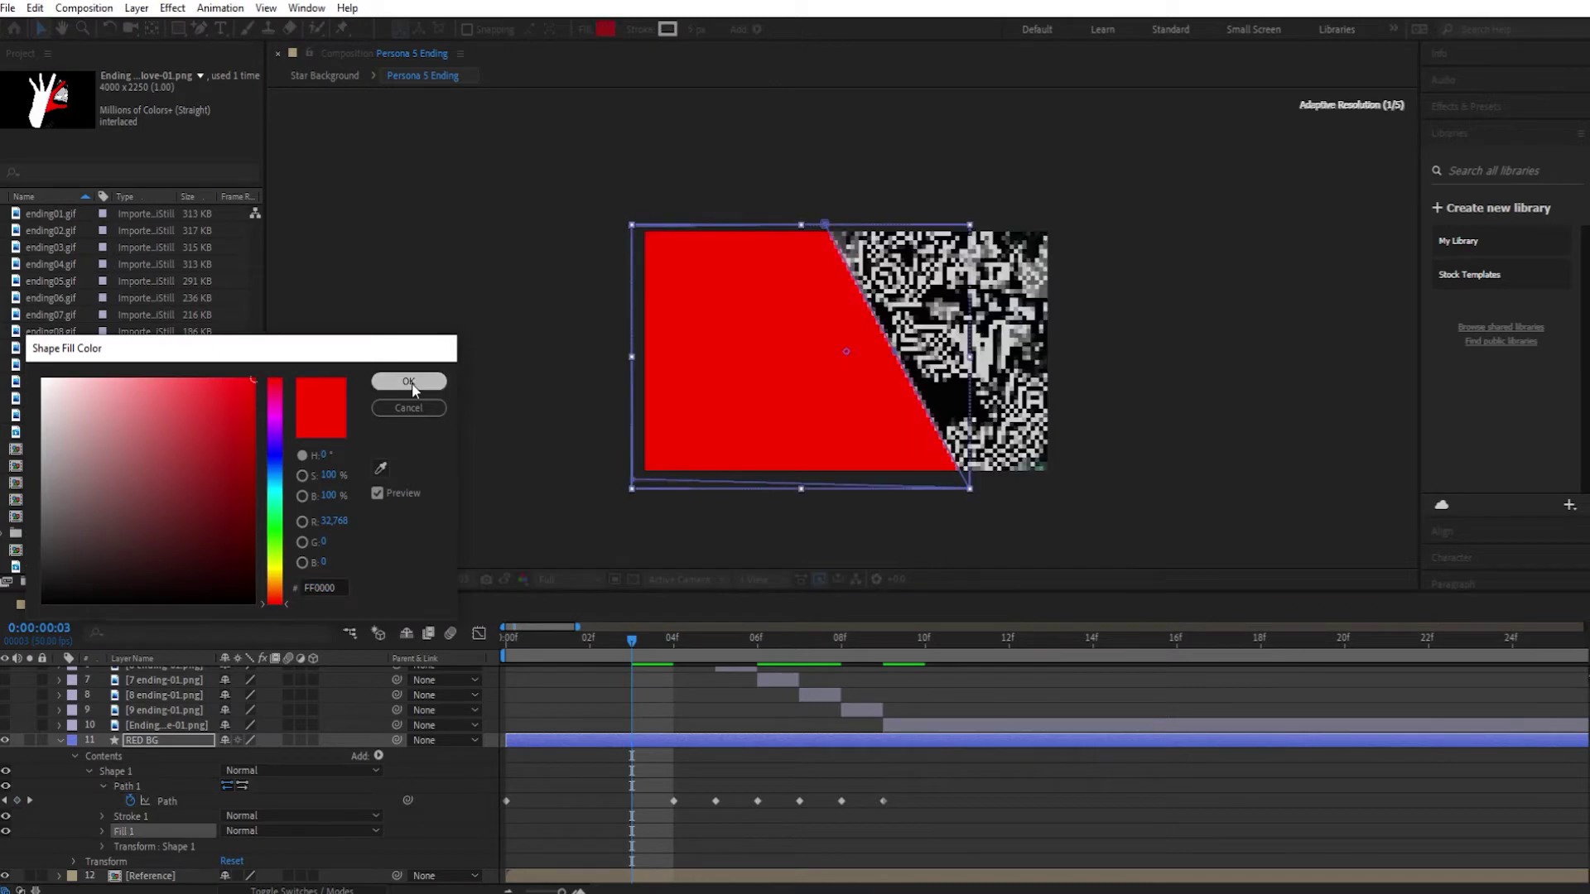
click(415, 348)
scroll(282, 683, up, 1)
scroll(253, 858, down, 2)
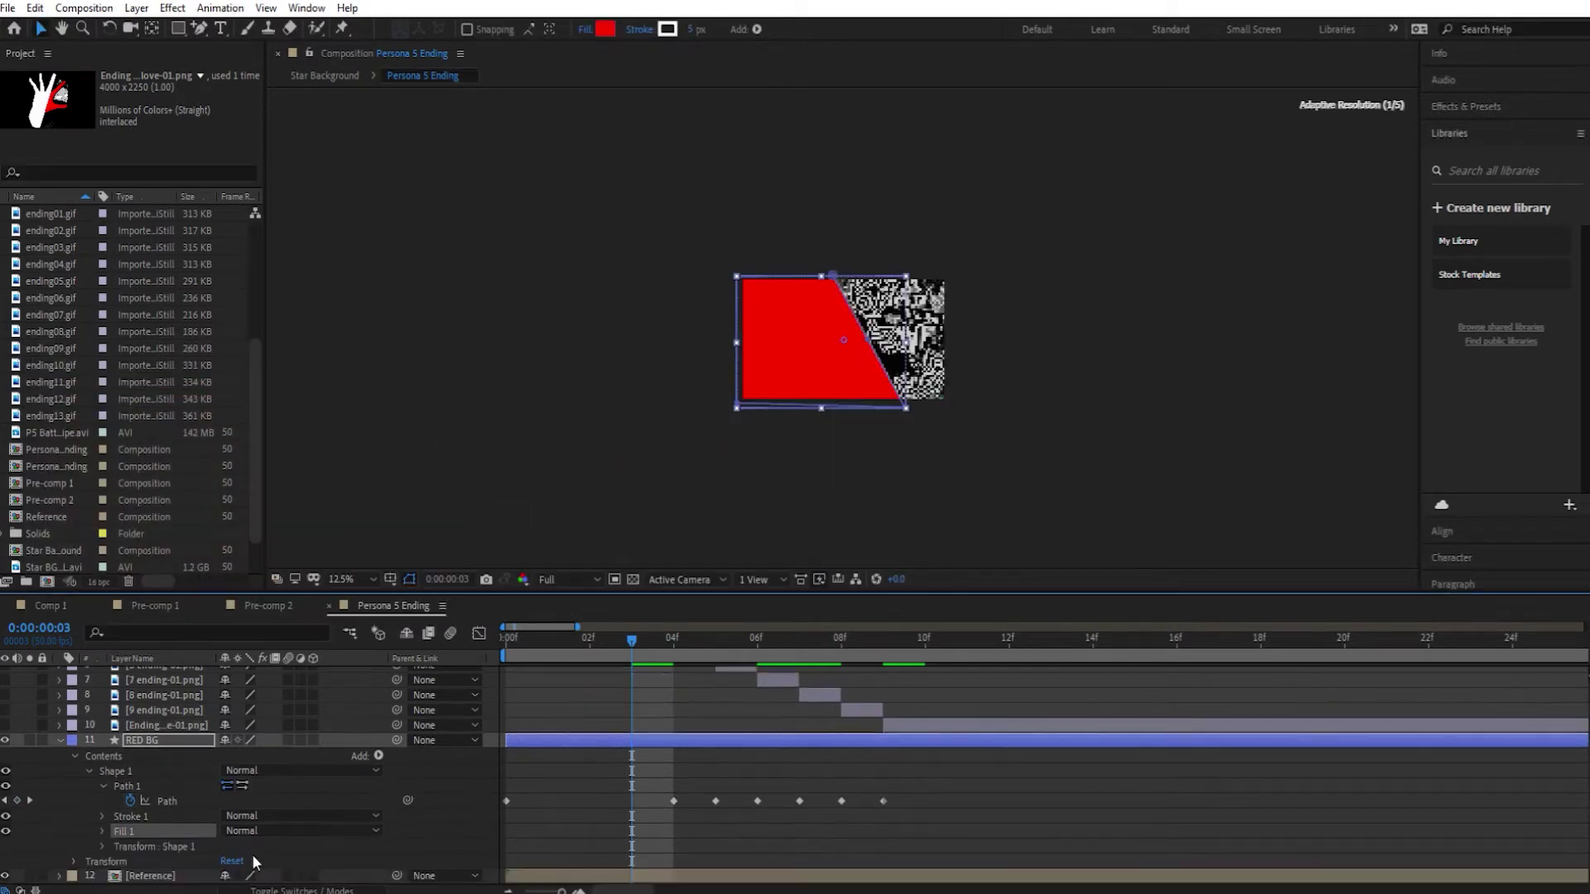
click(59, 726)
drag(161, 823, 162, 845)
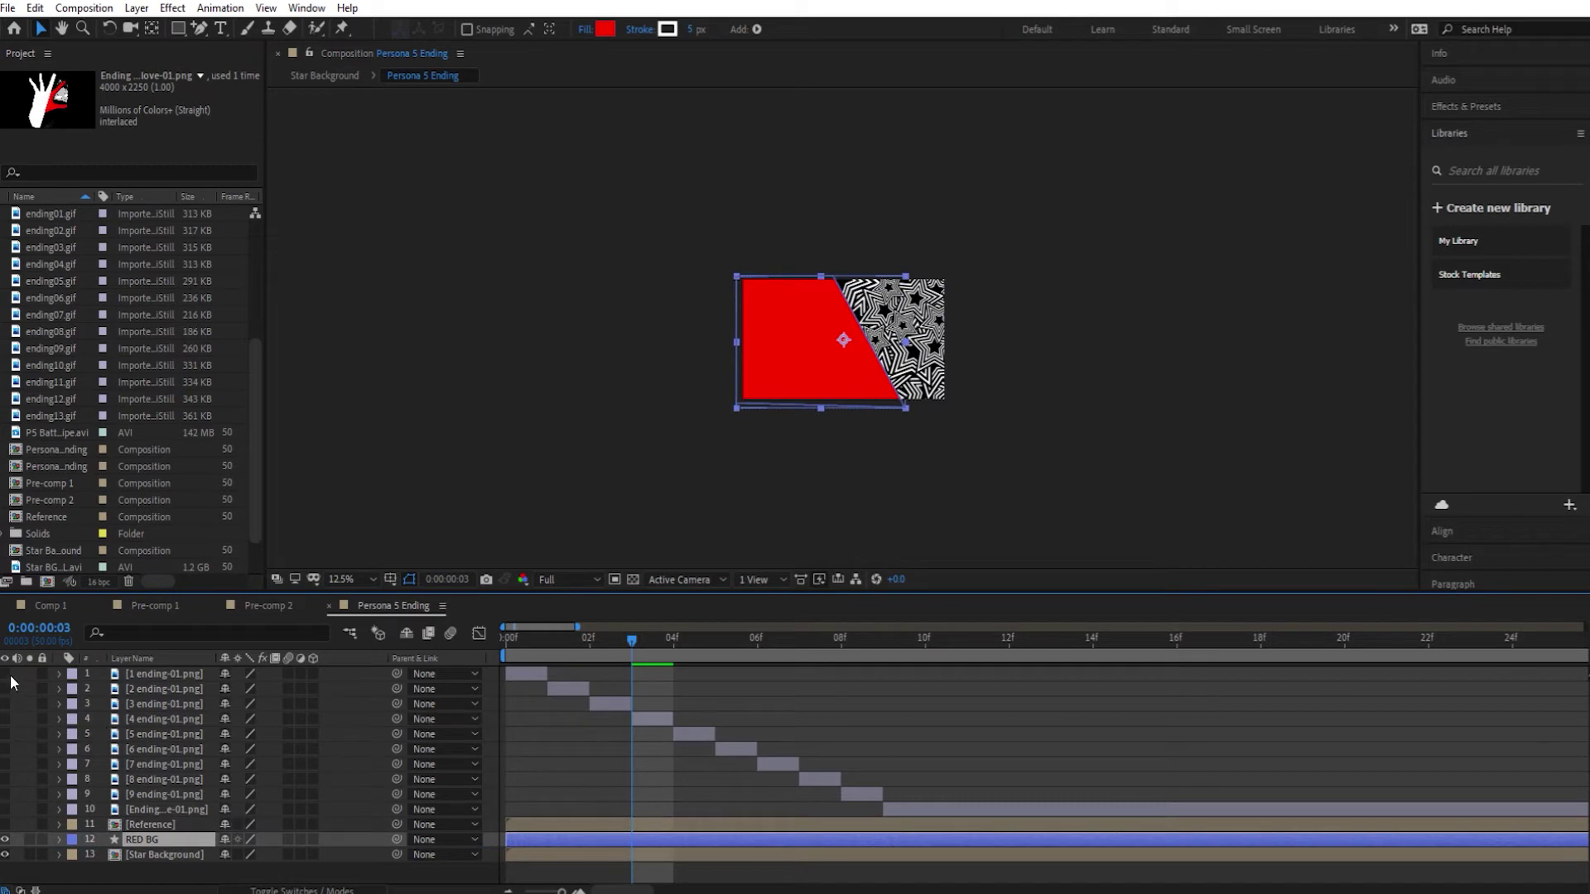
Make flipbook layers 1–9 visible after briefly comparing with the Reference layer
click(174, 676)
click(6, 824)
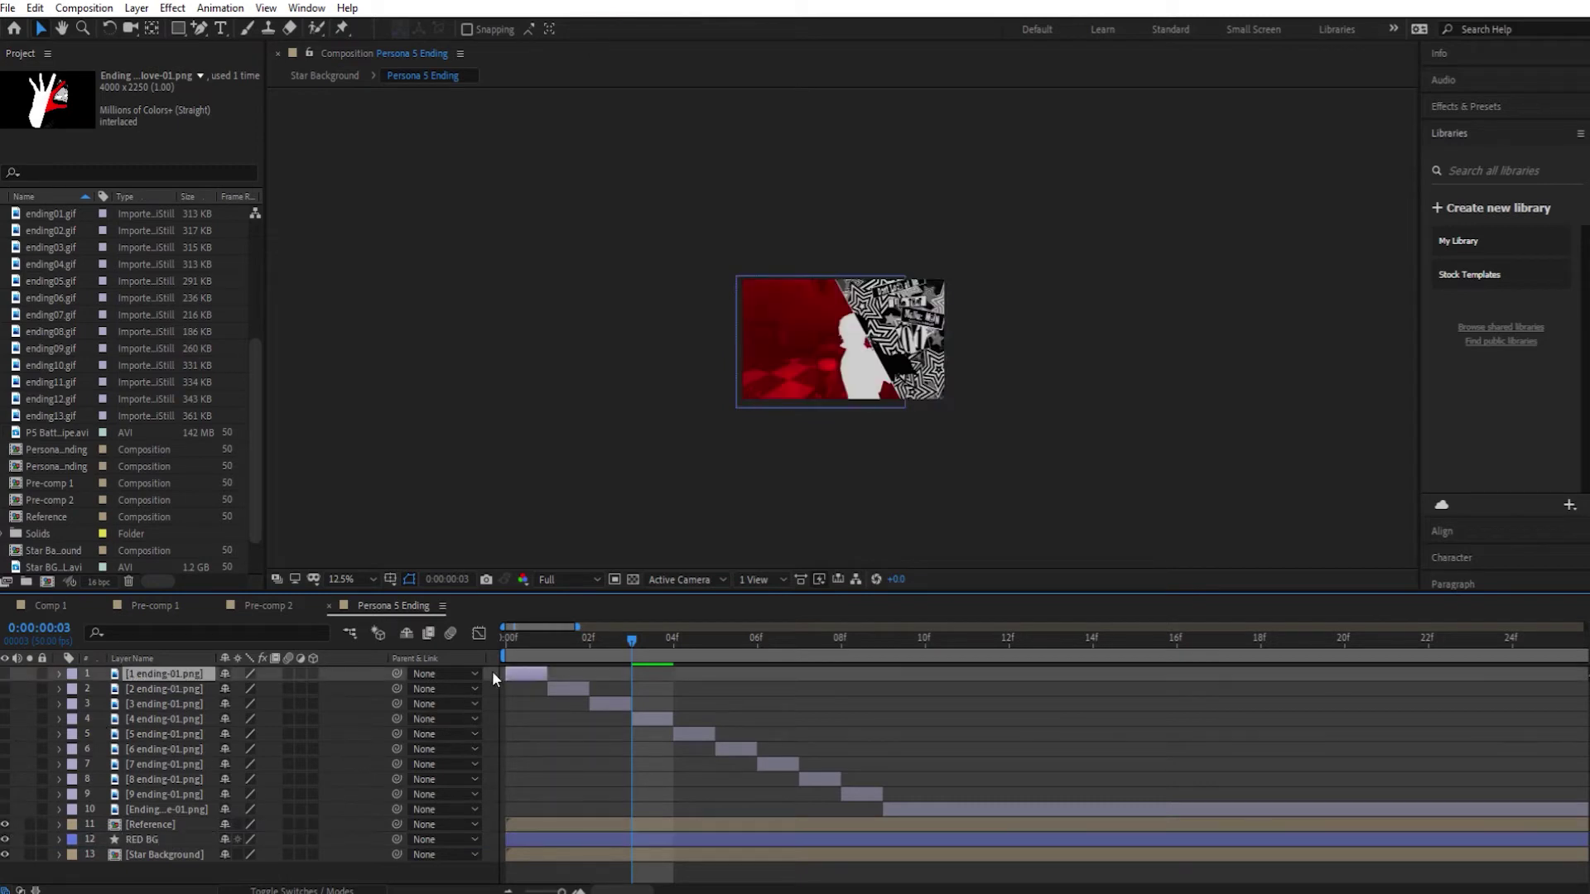
click(543, 638)
click(5, 823)
click(161, 796)
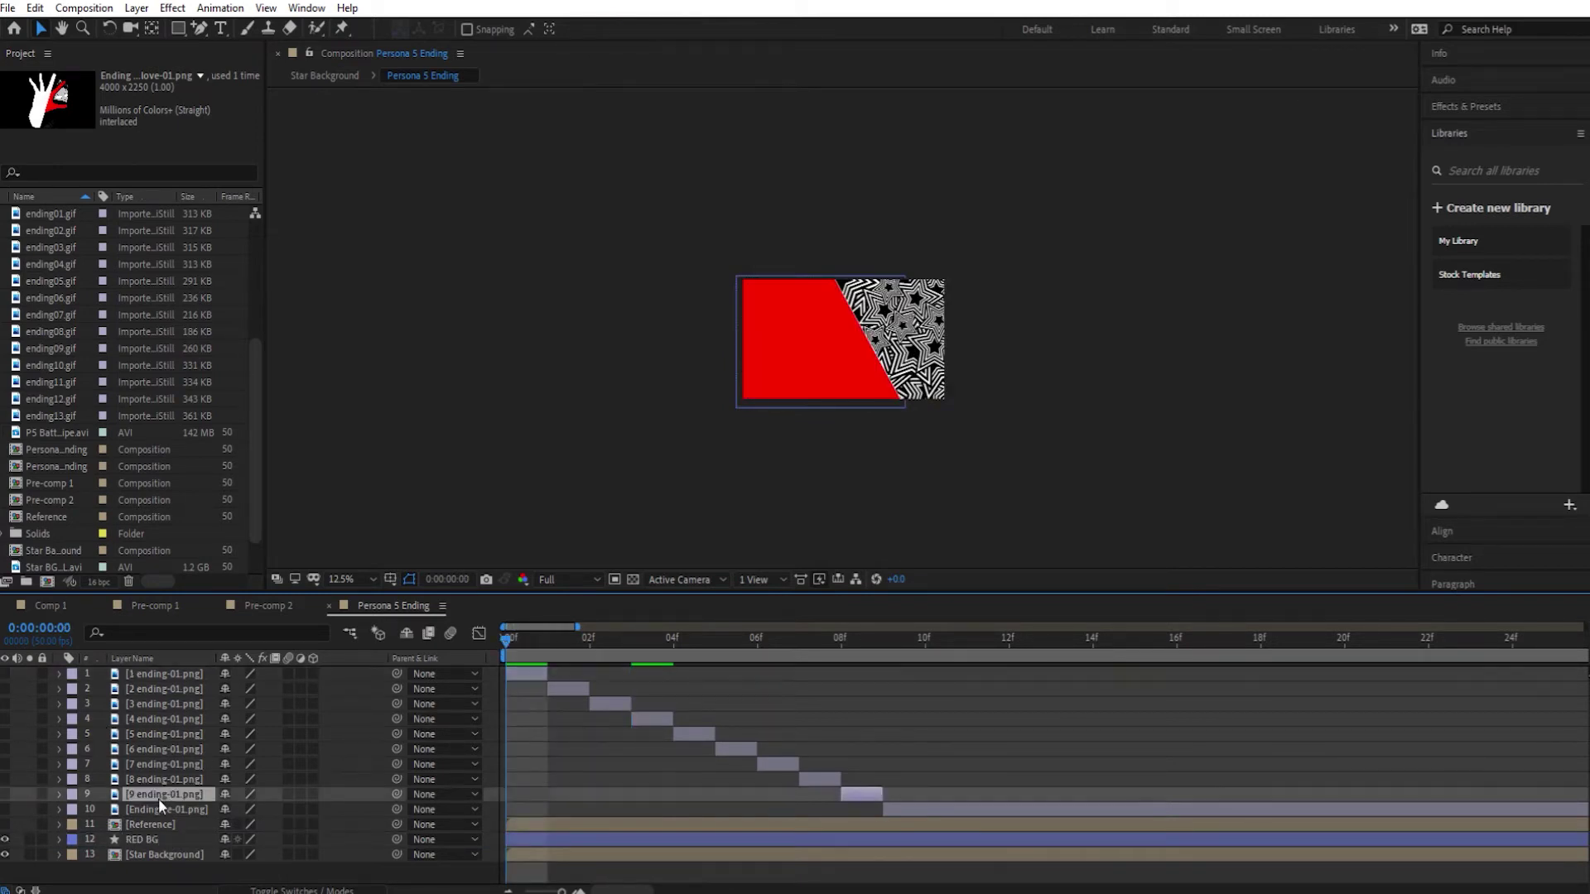
shift+click(145, 676)
click(6, 674)
mouse_move(525, 637)
mouse_down()
mouse_move(881, 649)
mouse_move(497, 637)
mouse_up()
Set the viewer resolution to Quarter and play the flipbook preview
click(575, 581)
click(563, 679)
mouse_move(533, 642)
mouse_down()
mouse_move(683, 648)
mouse_move(508, 644)
mouse_up()
key(space)
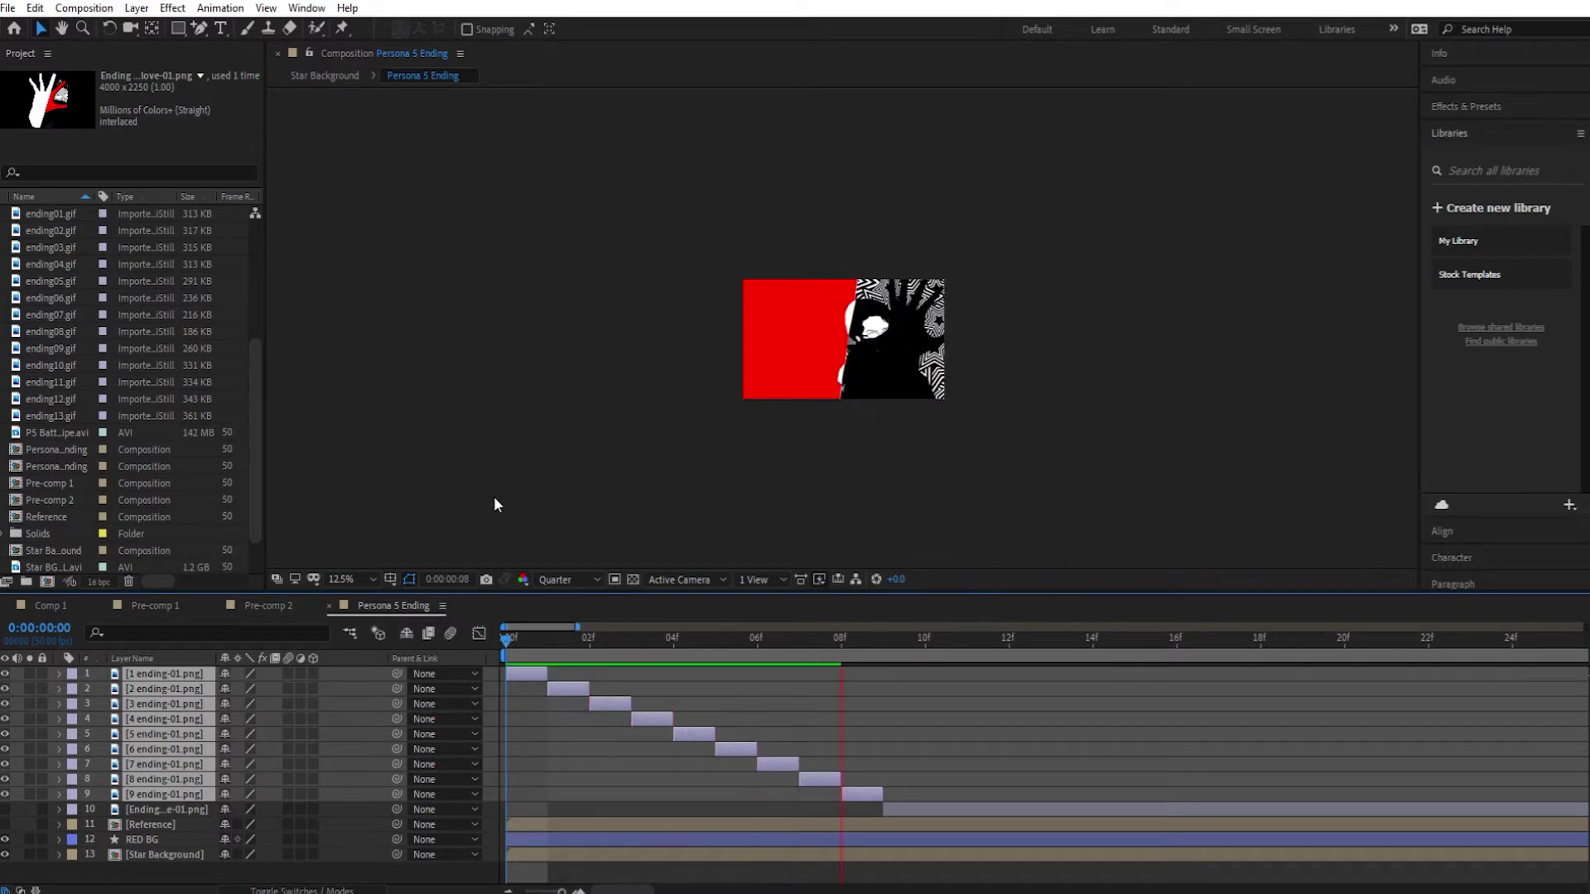
key(space)
Show layer 10's hand artwork and check frames 7 to 11 with it
click(4, 809)
drag(884, 643, 1173, 653)
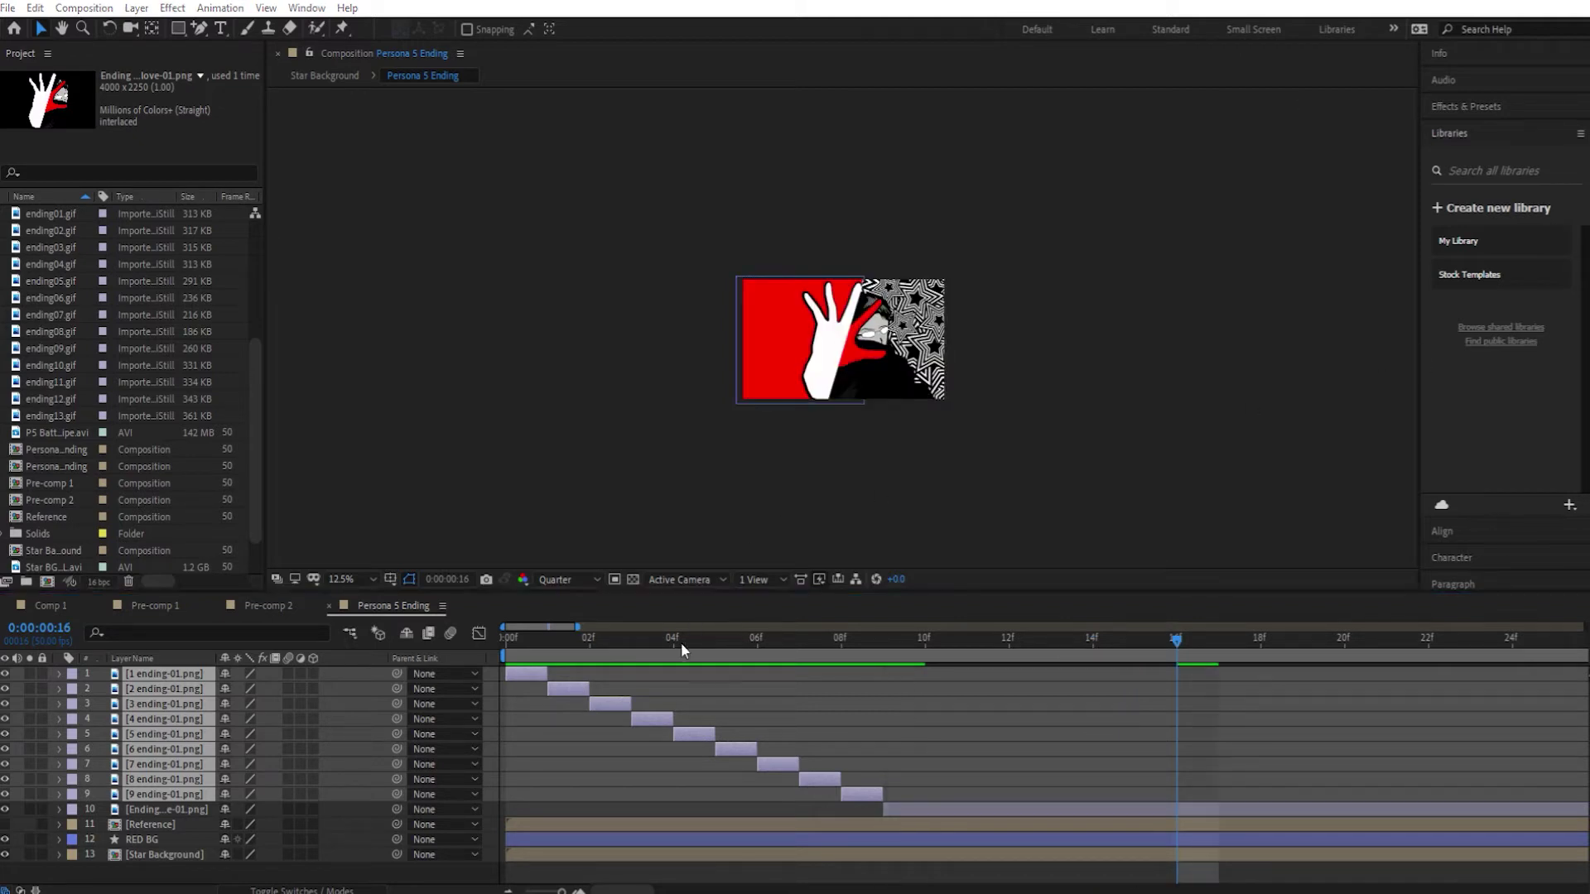
click(508, 650)
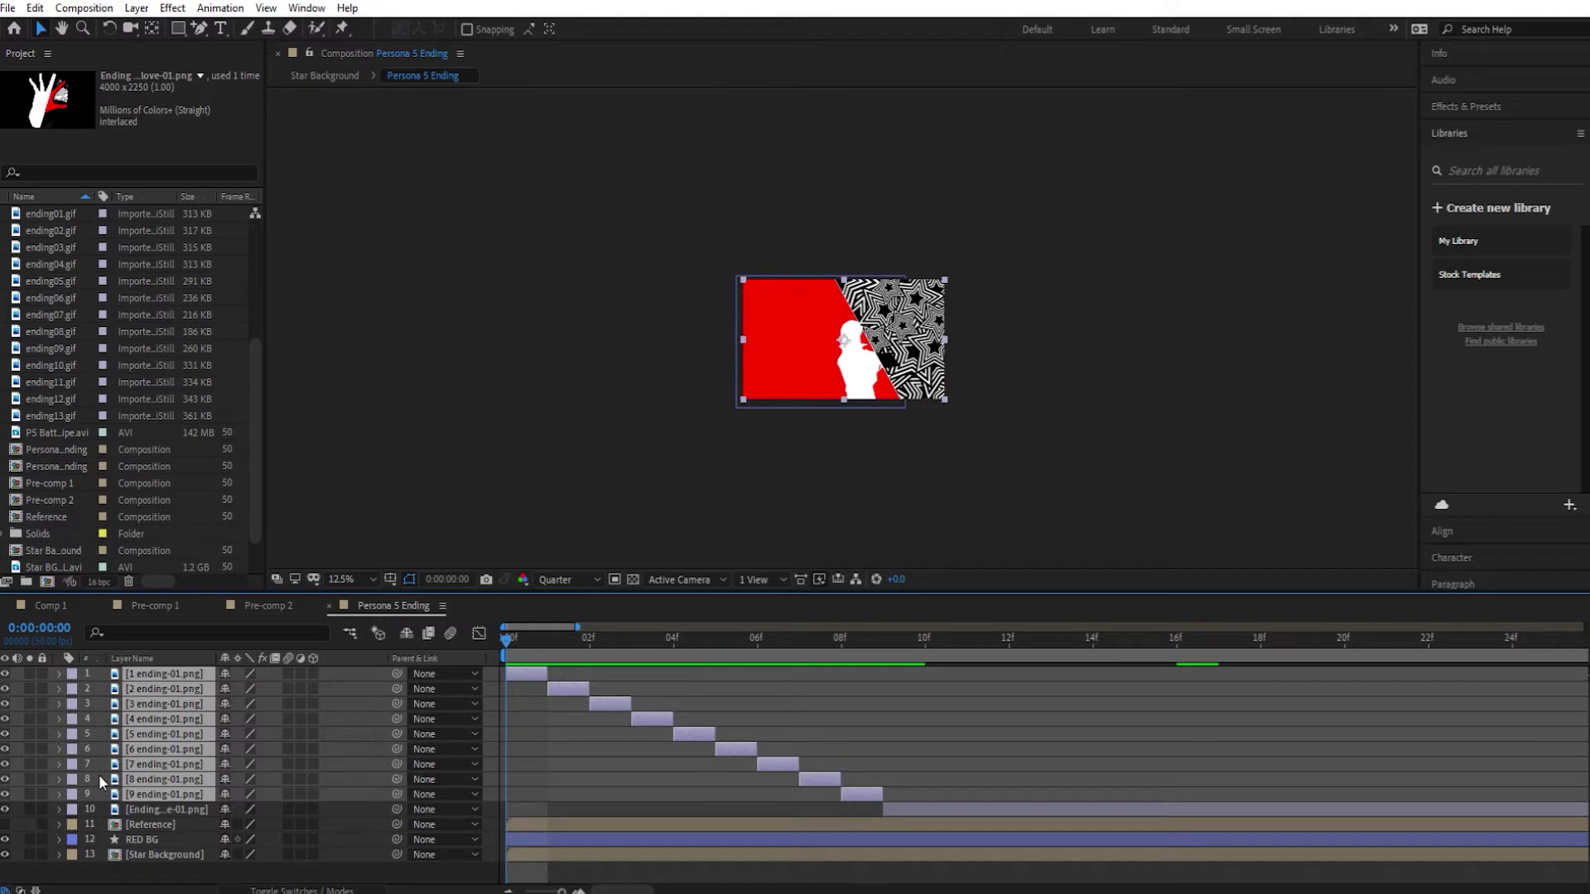
Hide flipbook layers 1–10, toggle Reference visibility, and move to frame 4
click(6, 795)
click(5, 810)
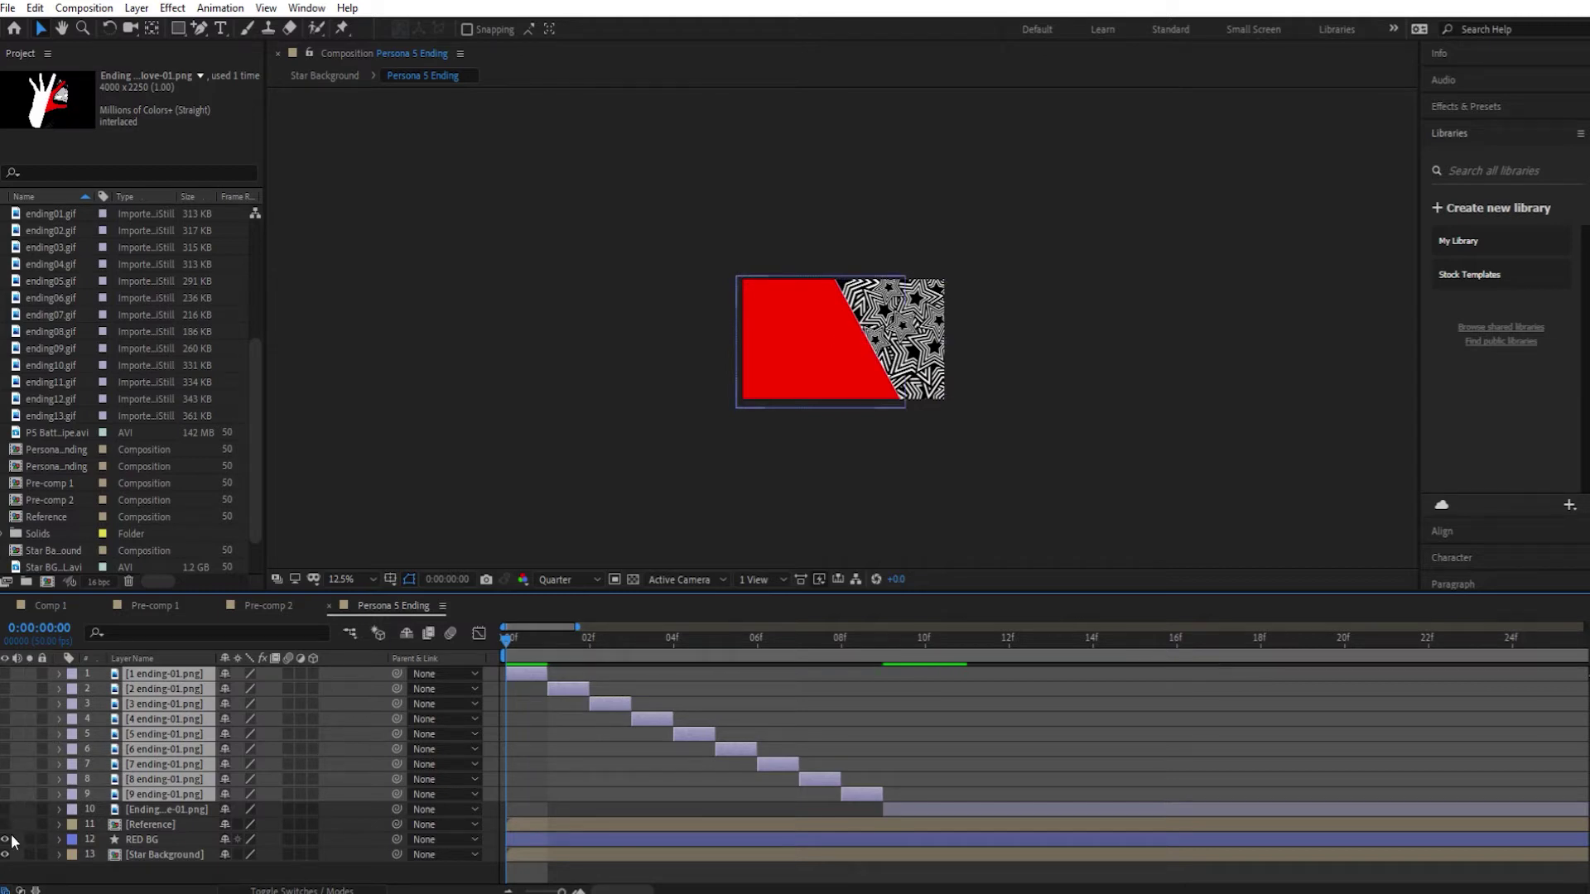
click(5, 825)
drag(508, 641, 402, 649)
click(674, 639)
click(717, 639)
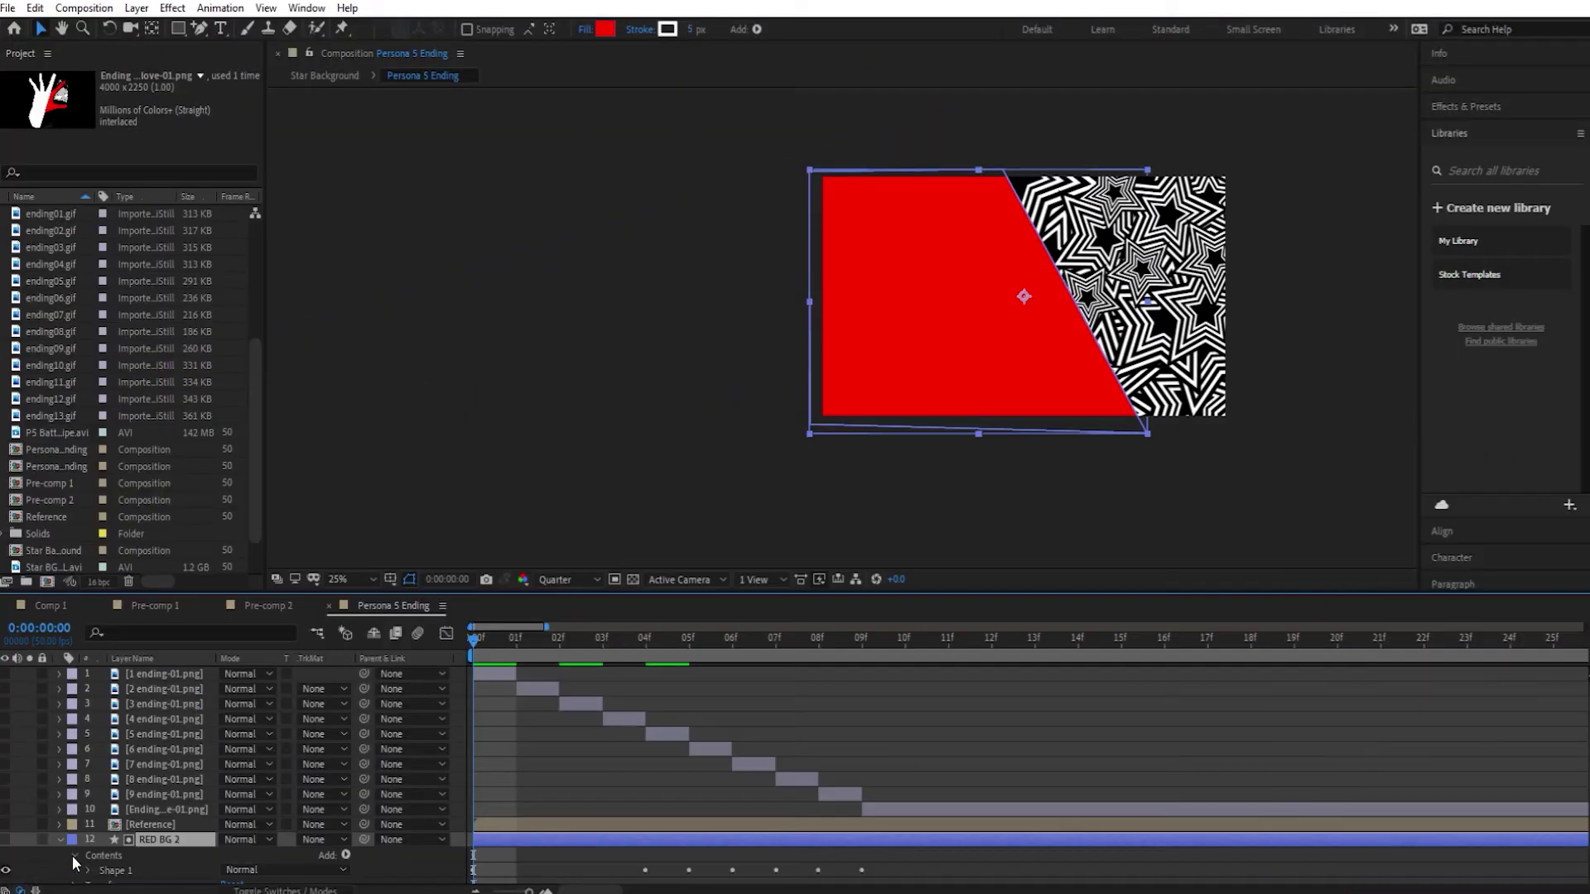
scroll(81, 871, down, 2)
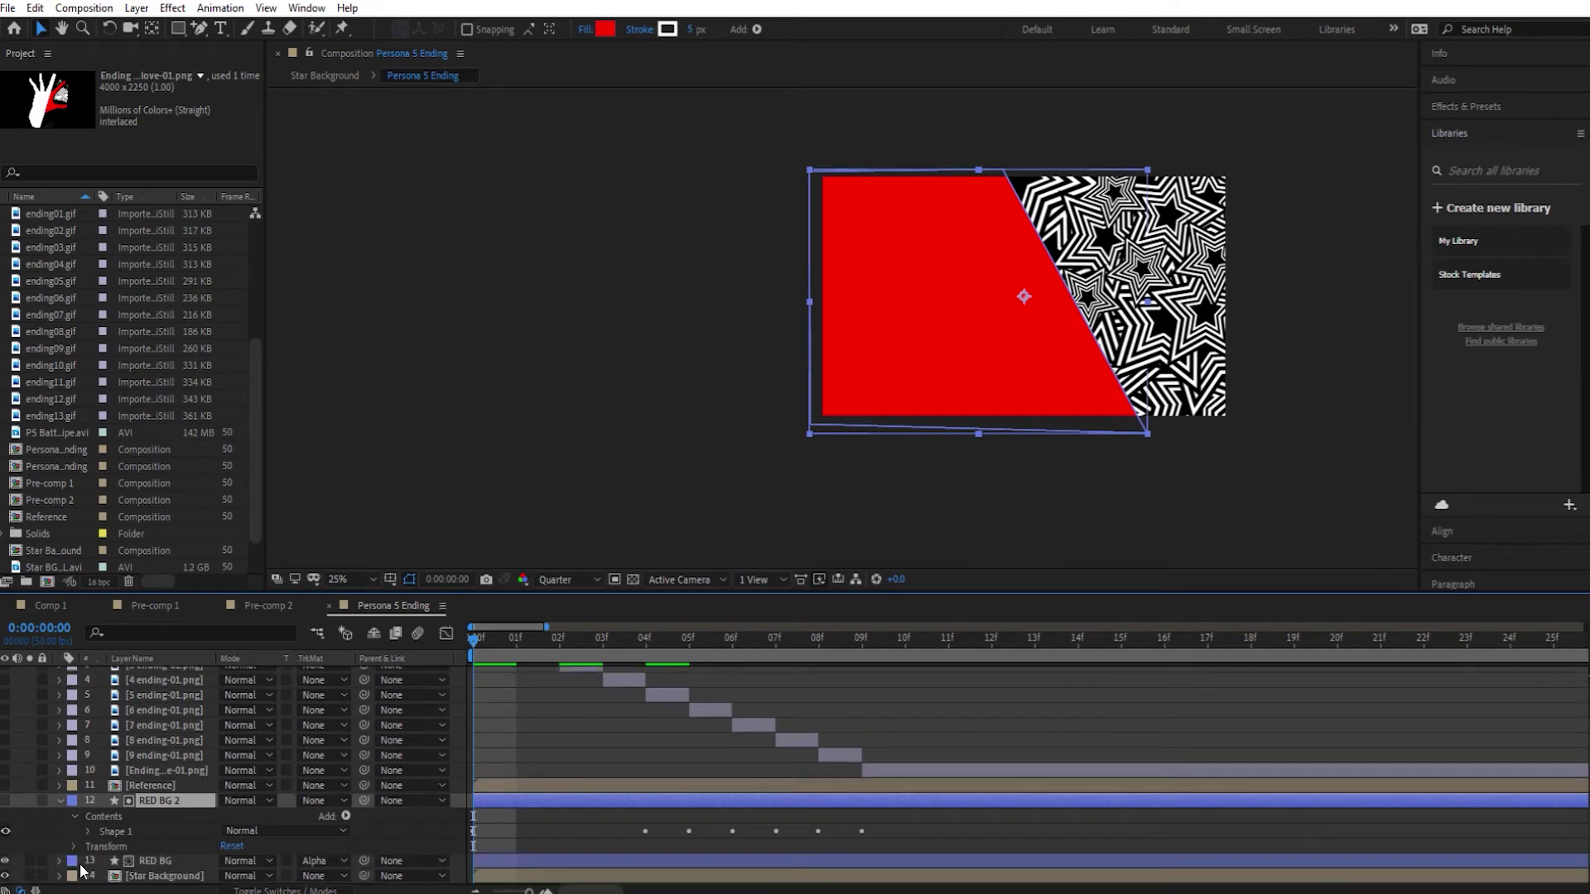
Show RED BG 2's Position, add a keyframe and move it to frame 2
click(88, 831)
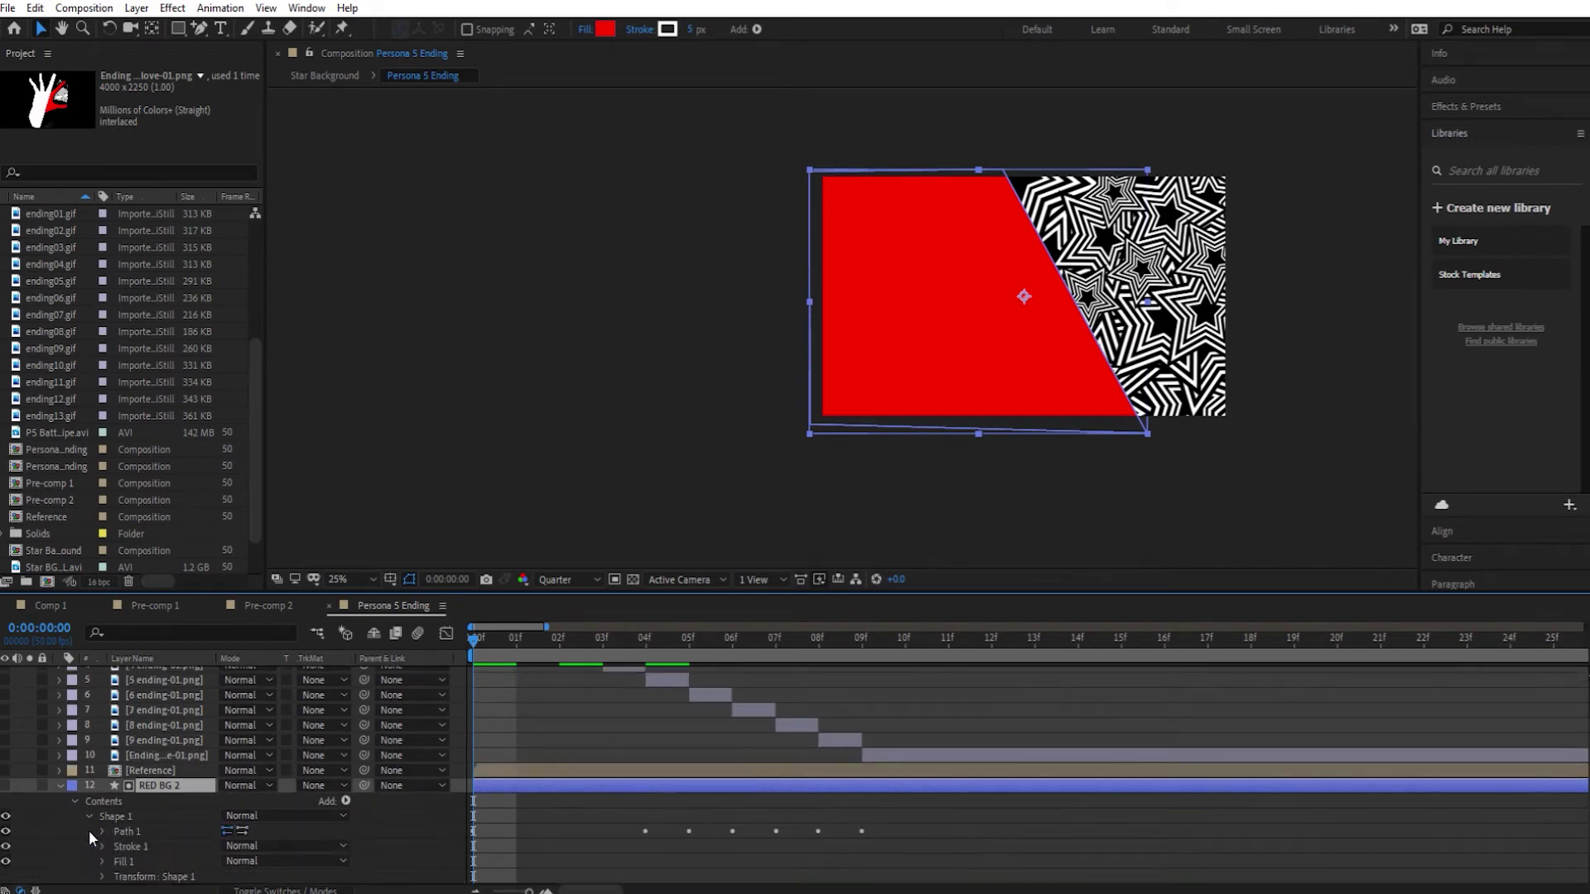
click(73, 801)
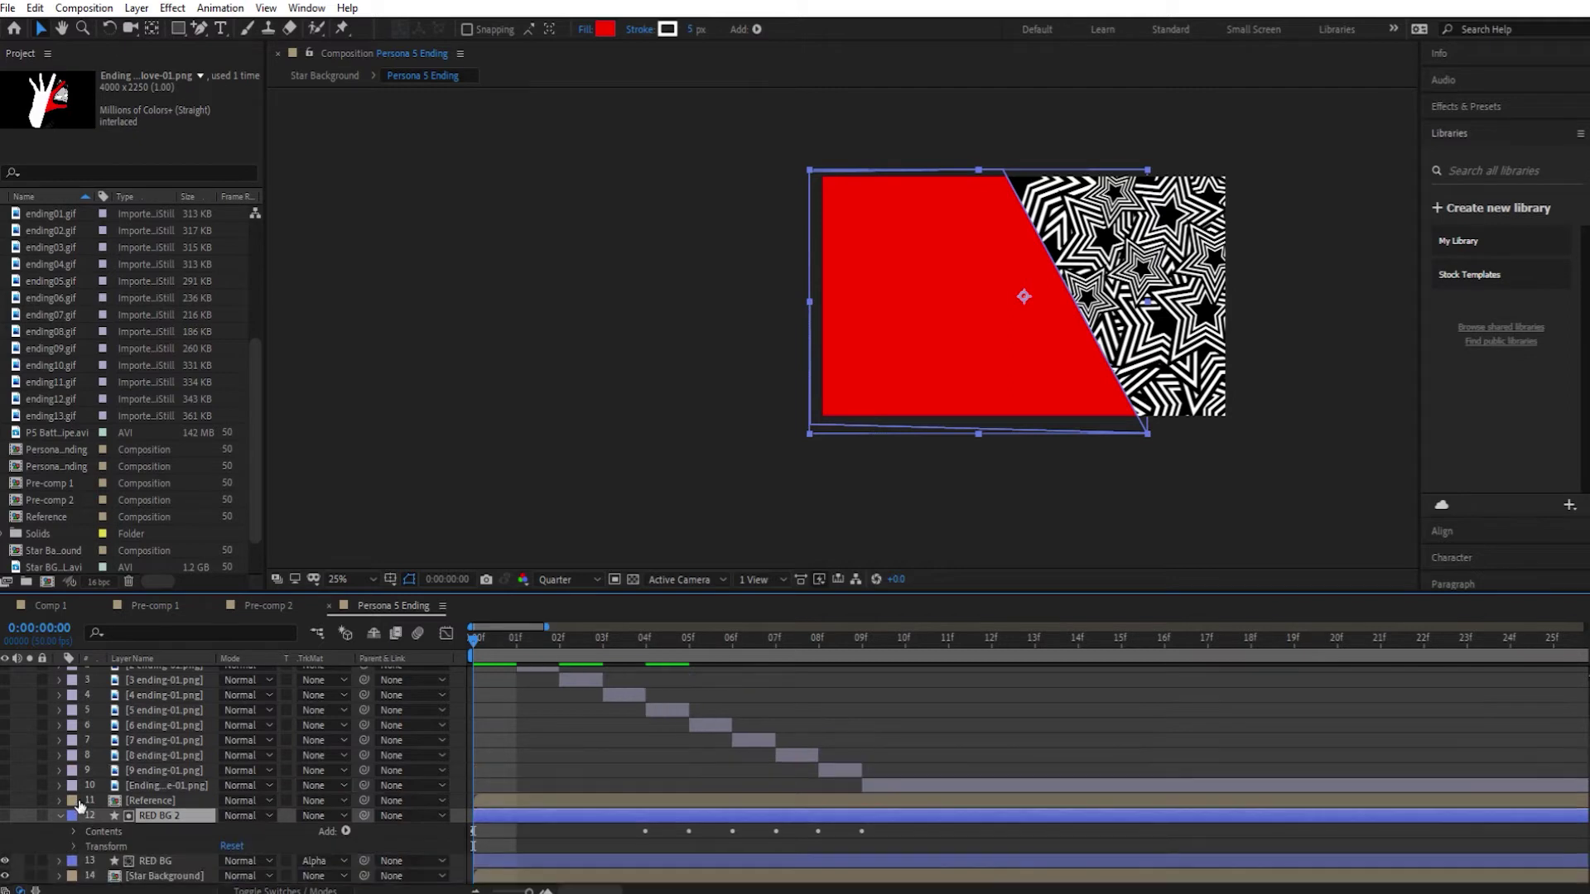
key(p)
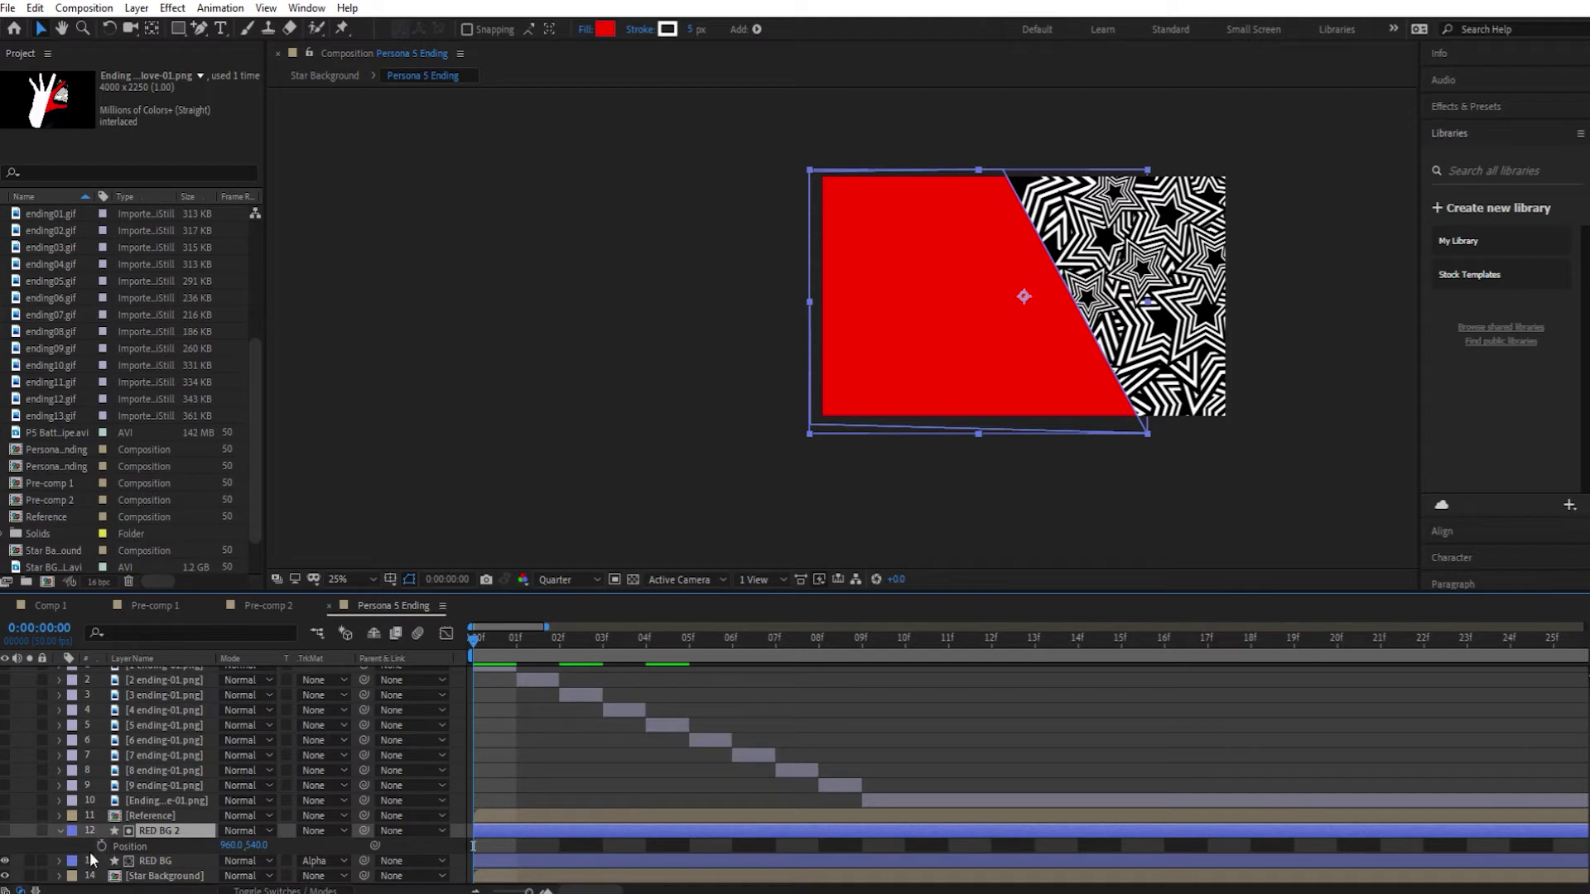
click(133, 847)
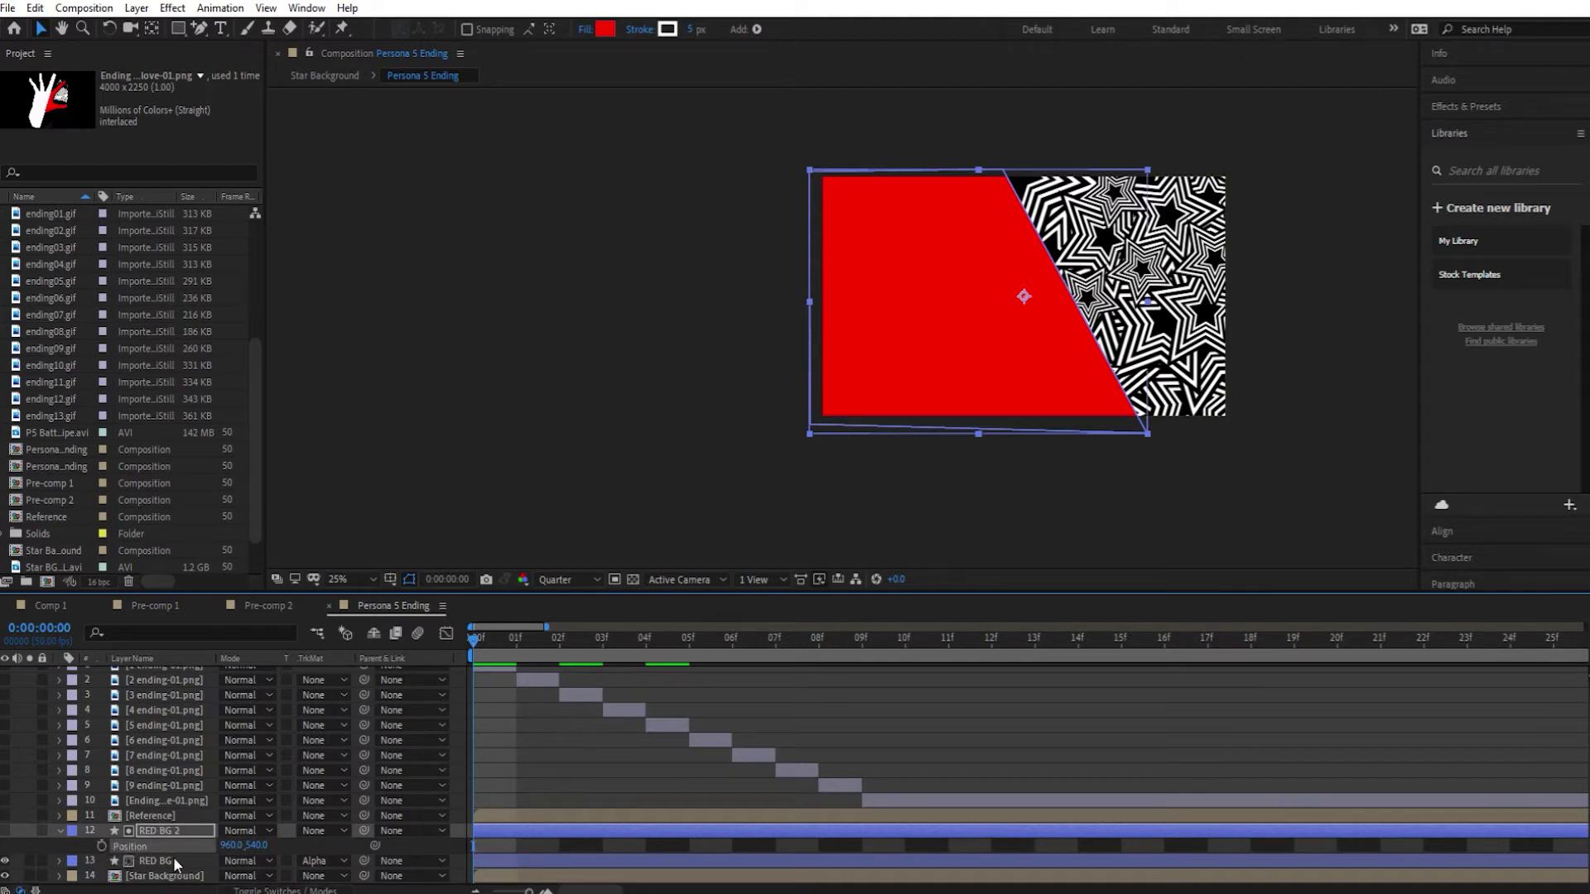
click(101, 846)
drag(517, 846, 548, 849)
Move the red panel up and left off-frame at frame 0, to about -2200,-772
click(881, 341)
drag(836, 306, 716, 113)
mouse_move(469, 646)
mouse_down()
mouse_move(577, 648)
mouse_move(485, 644)
mouse_move(572, 650)
mouse_move(477, 648)
mouse_move(448, 668)
mouse_up()
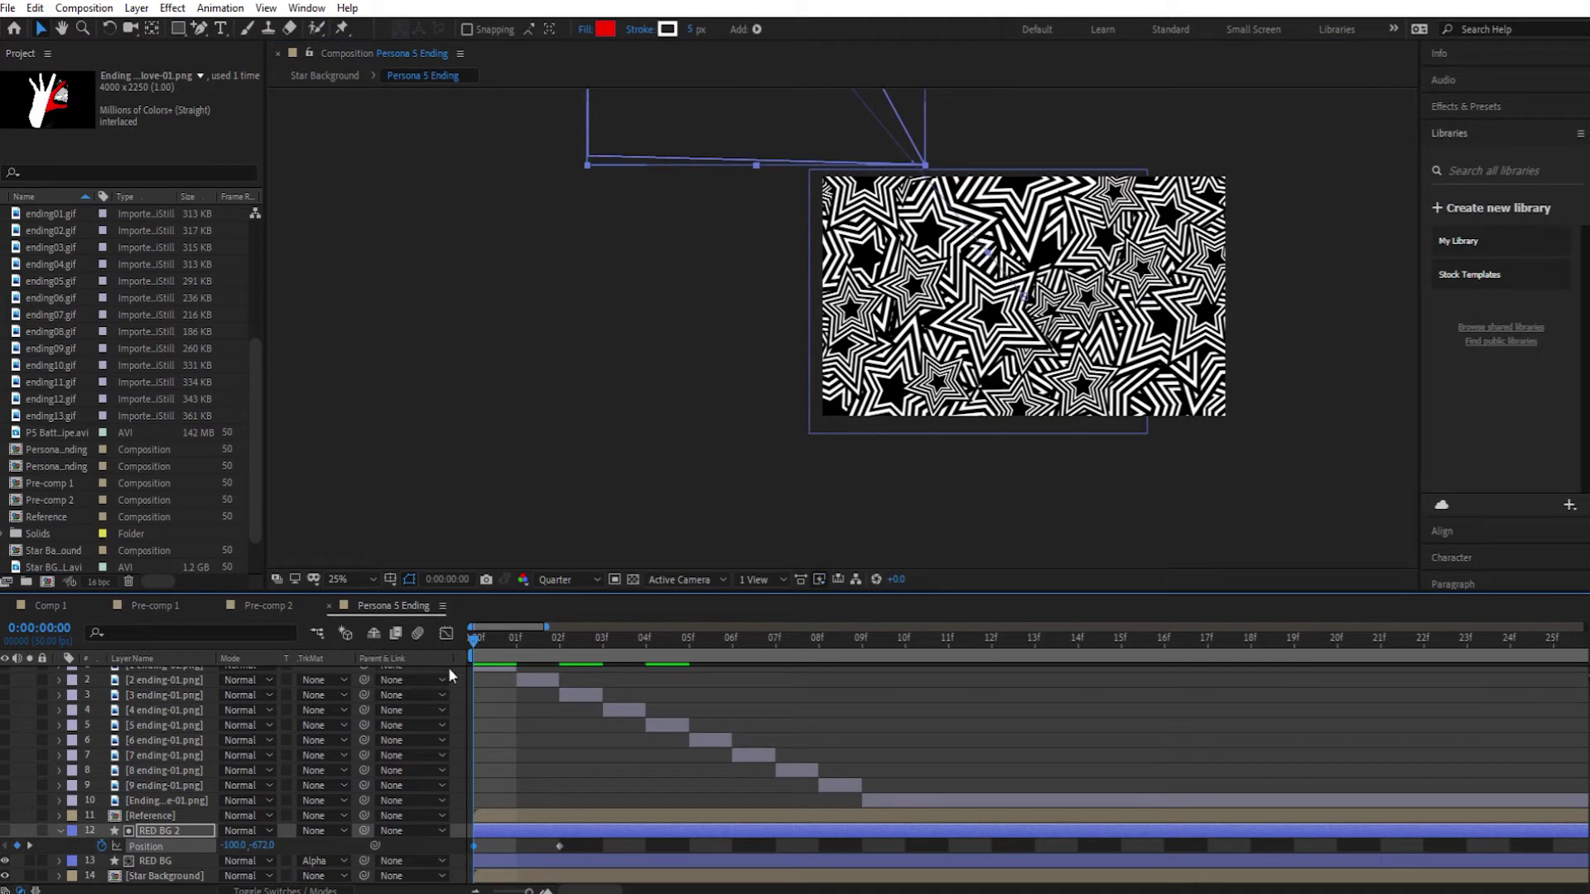
Turn on motion blur for the comp and layers, then scrub to check the slide-in
click(417, 632)
click(285, 890)
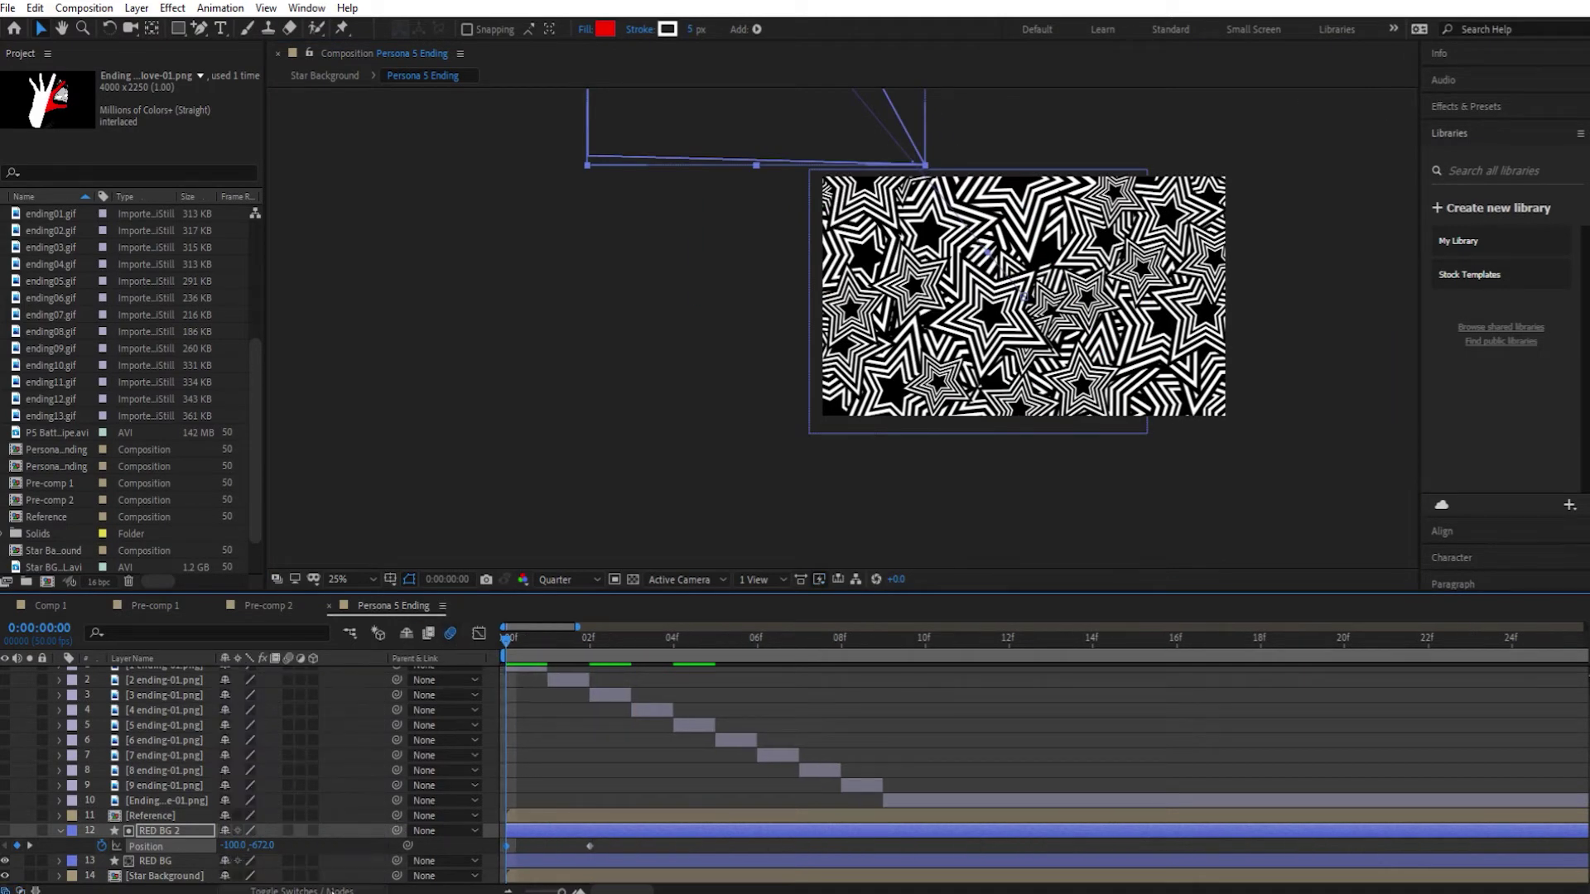
drag(519, 637, 450, 633)
mouse_move(765, 127)
mouse_down()
mouse_move(750, 107)
mouse_move(751, 152)
mouse_move(746, 136)
mouse_up()
scroll(752, 108, up, 1)
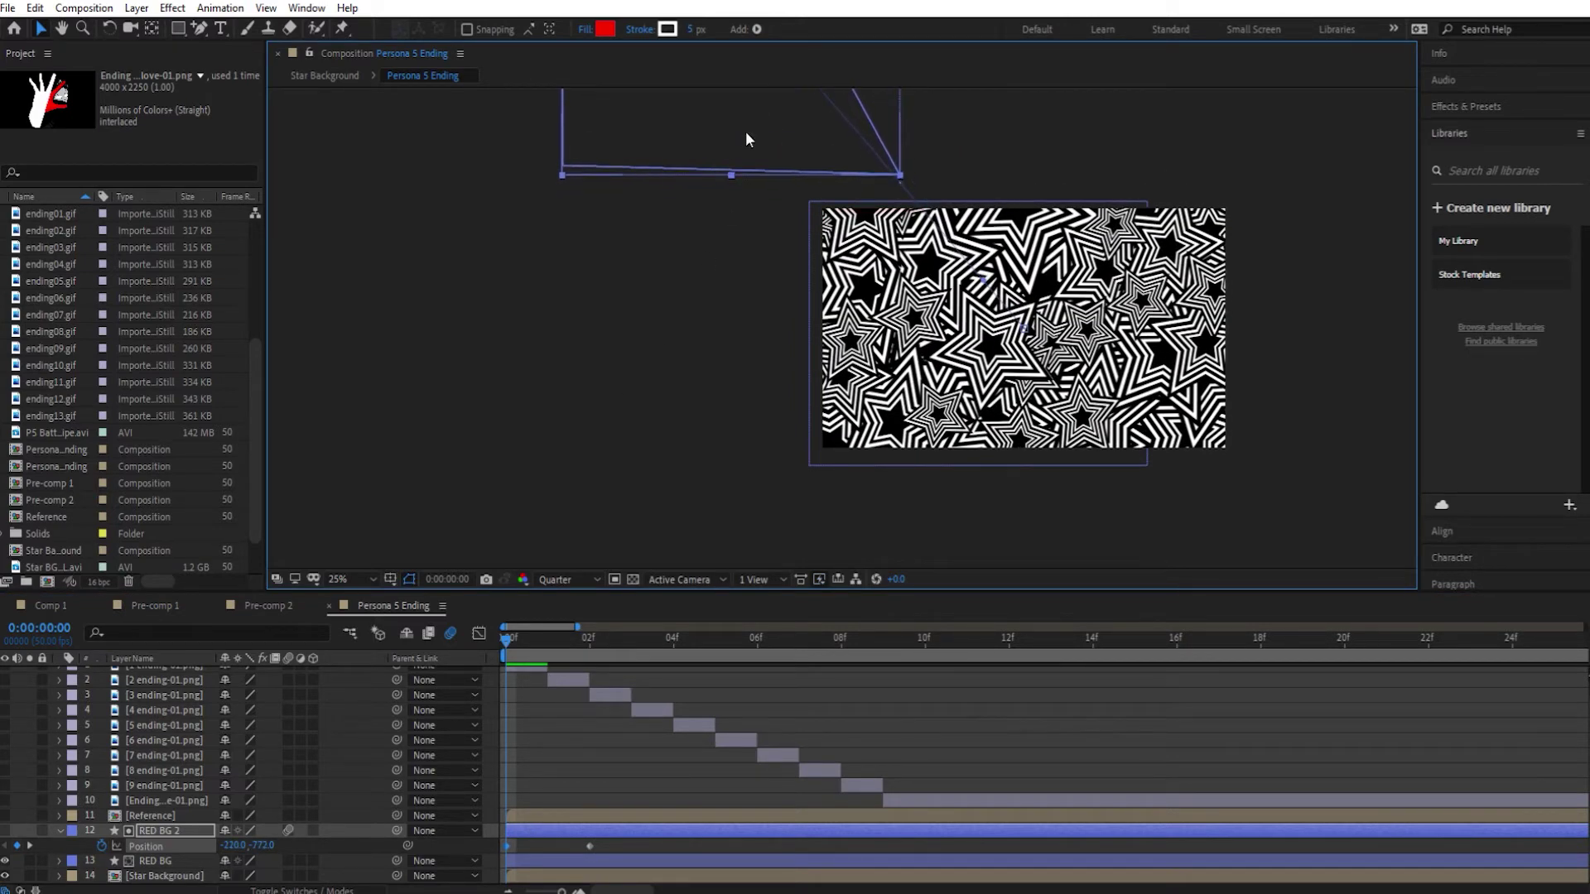
drag(508, 639, 635, 658)
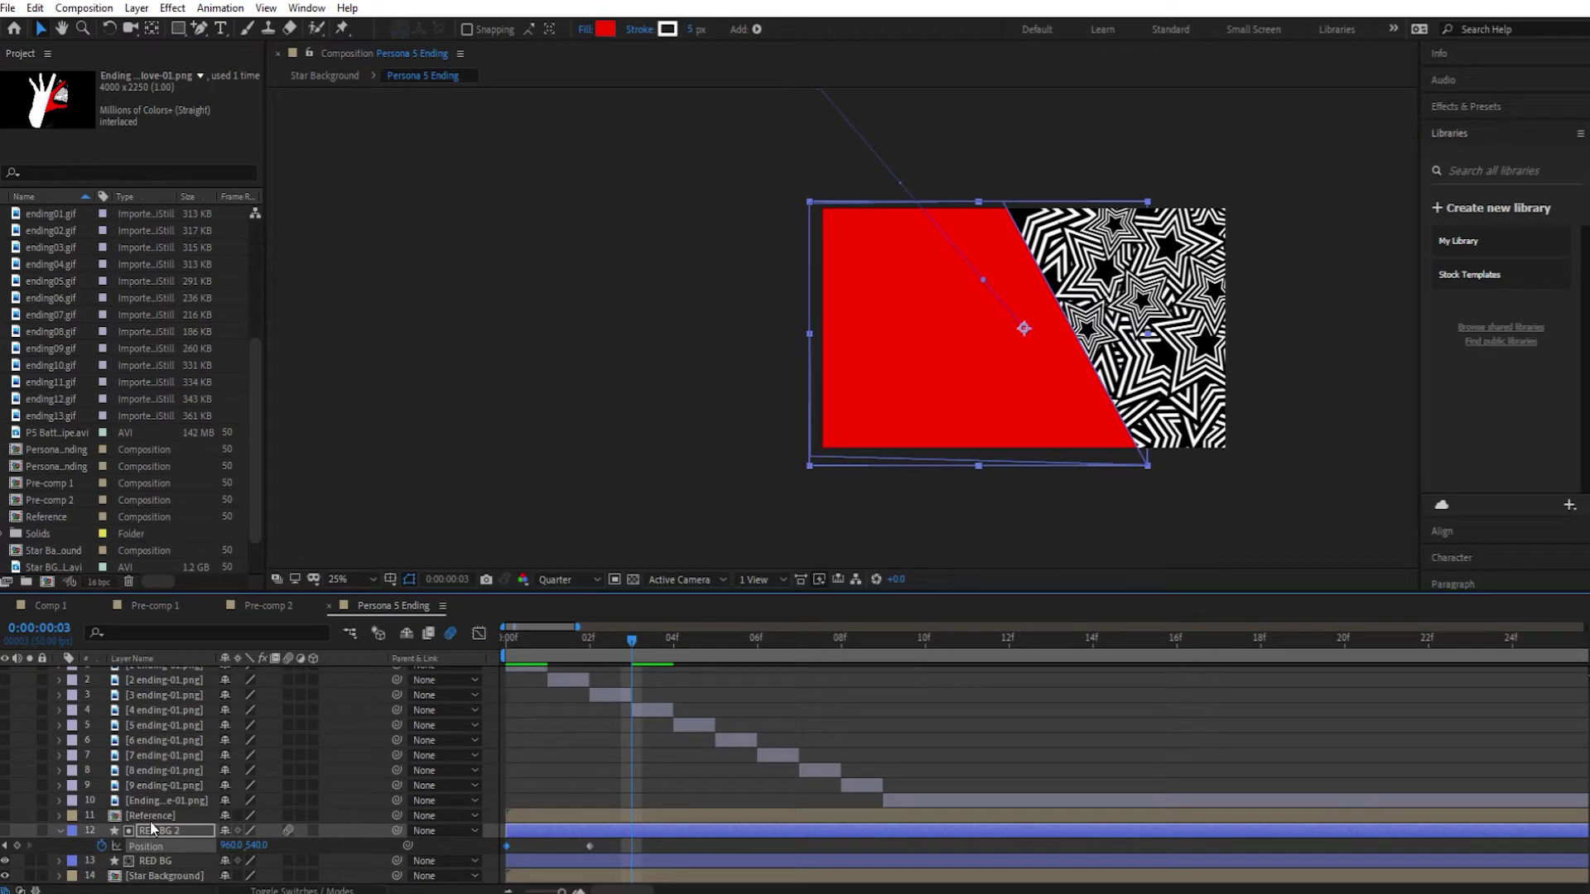
Add an empty shape layer and place it above Star Background, just beneath RED BG
click(152, 877)
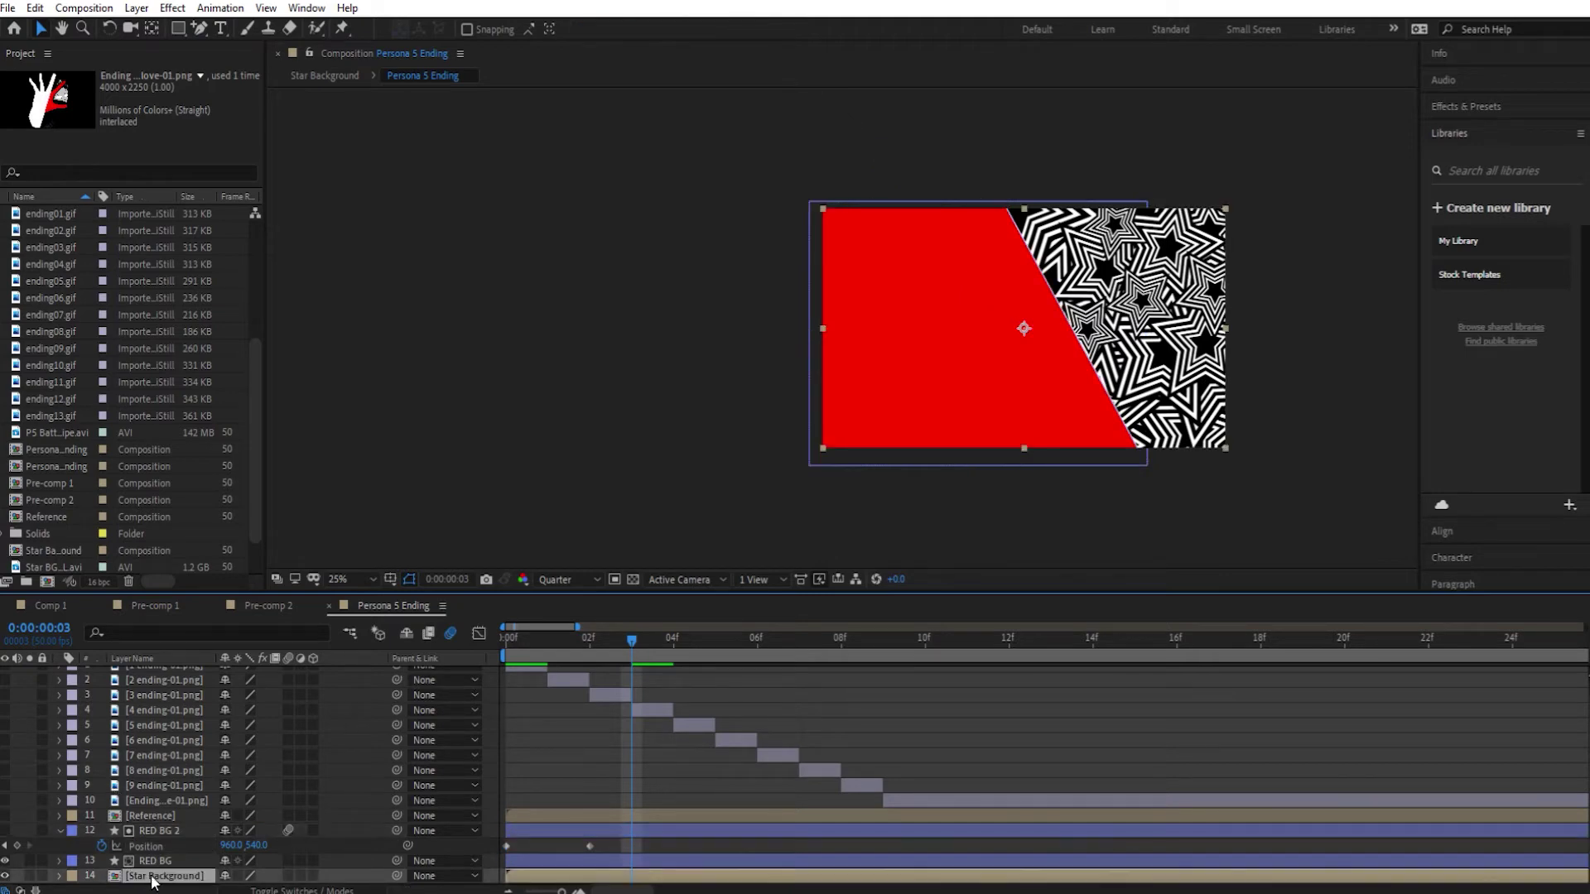
click(137, 7)
mouse_move(331, 28)
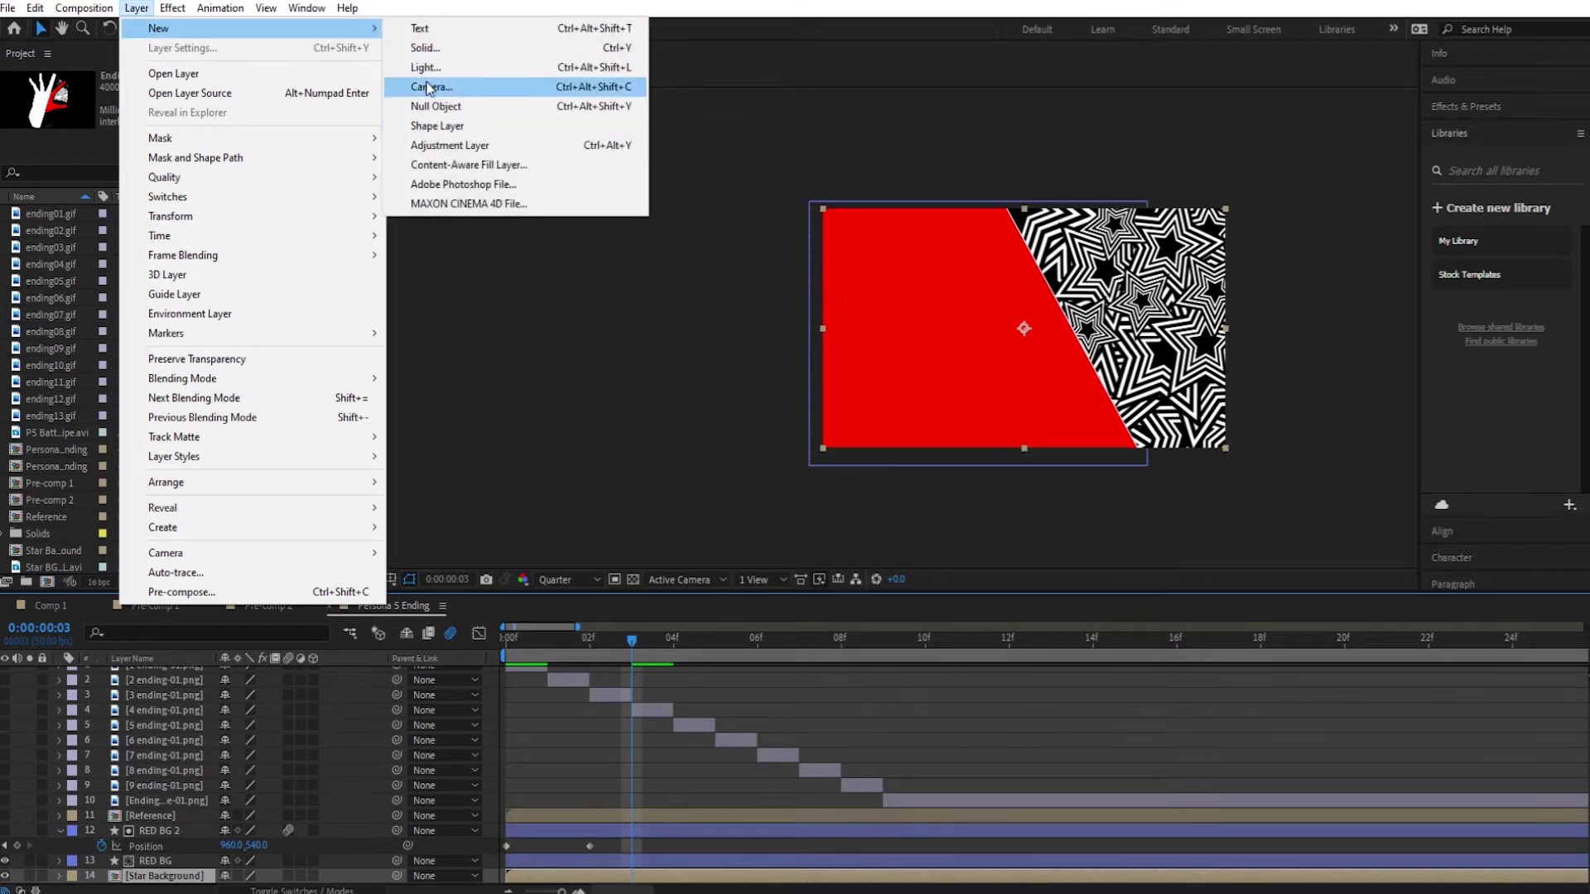
click(439, 125)
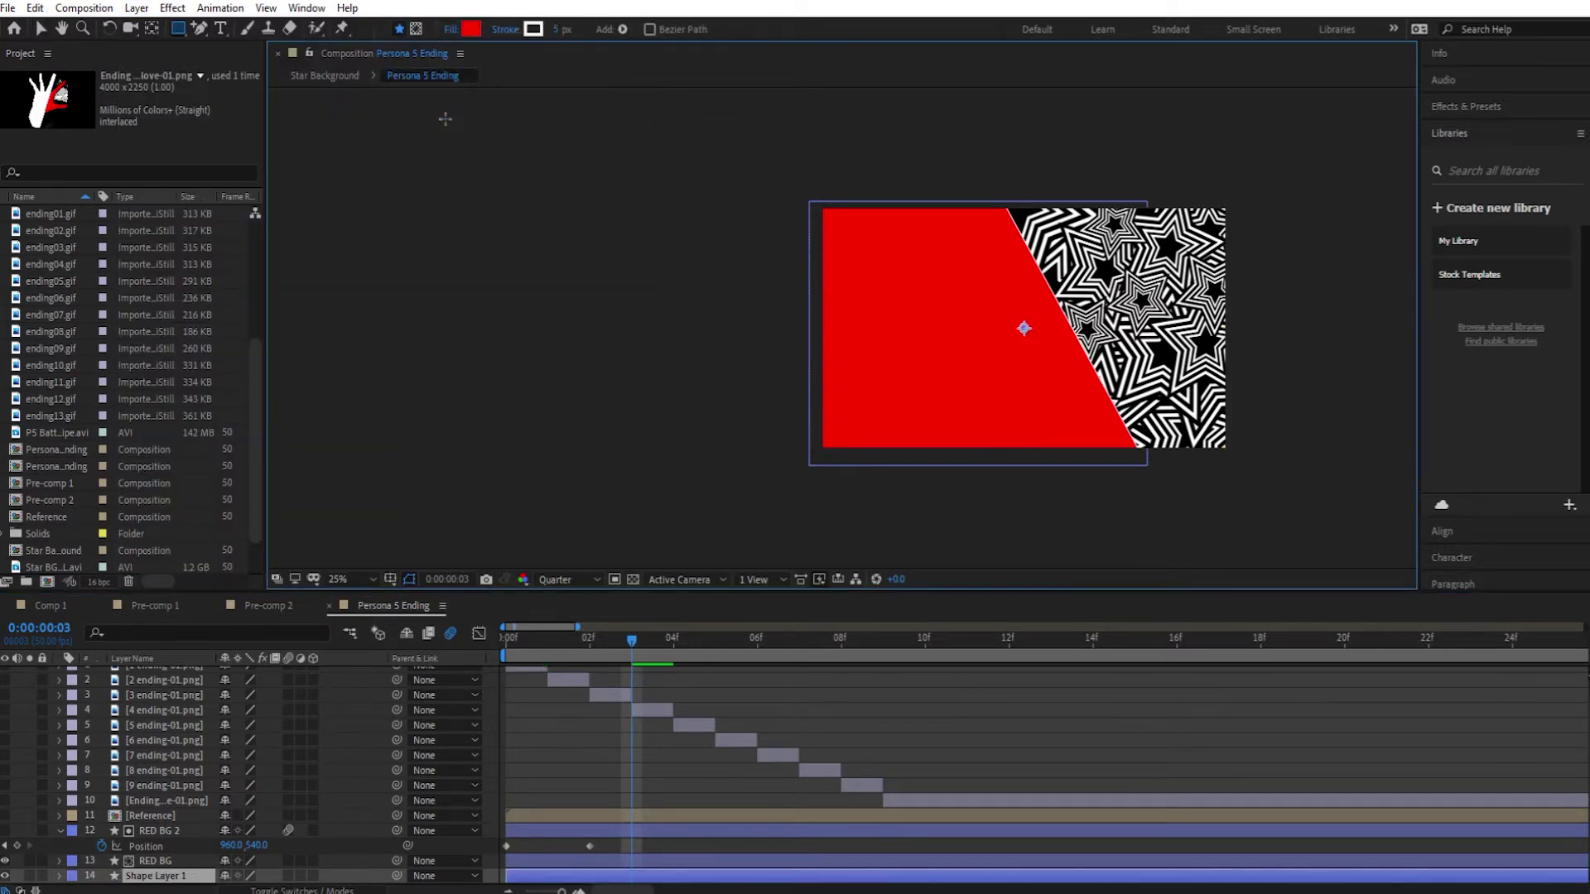
drag(177, 876, 180, 861)
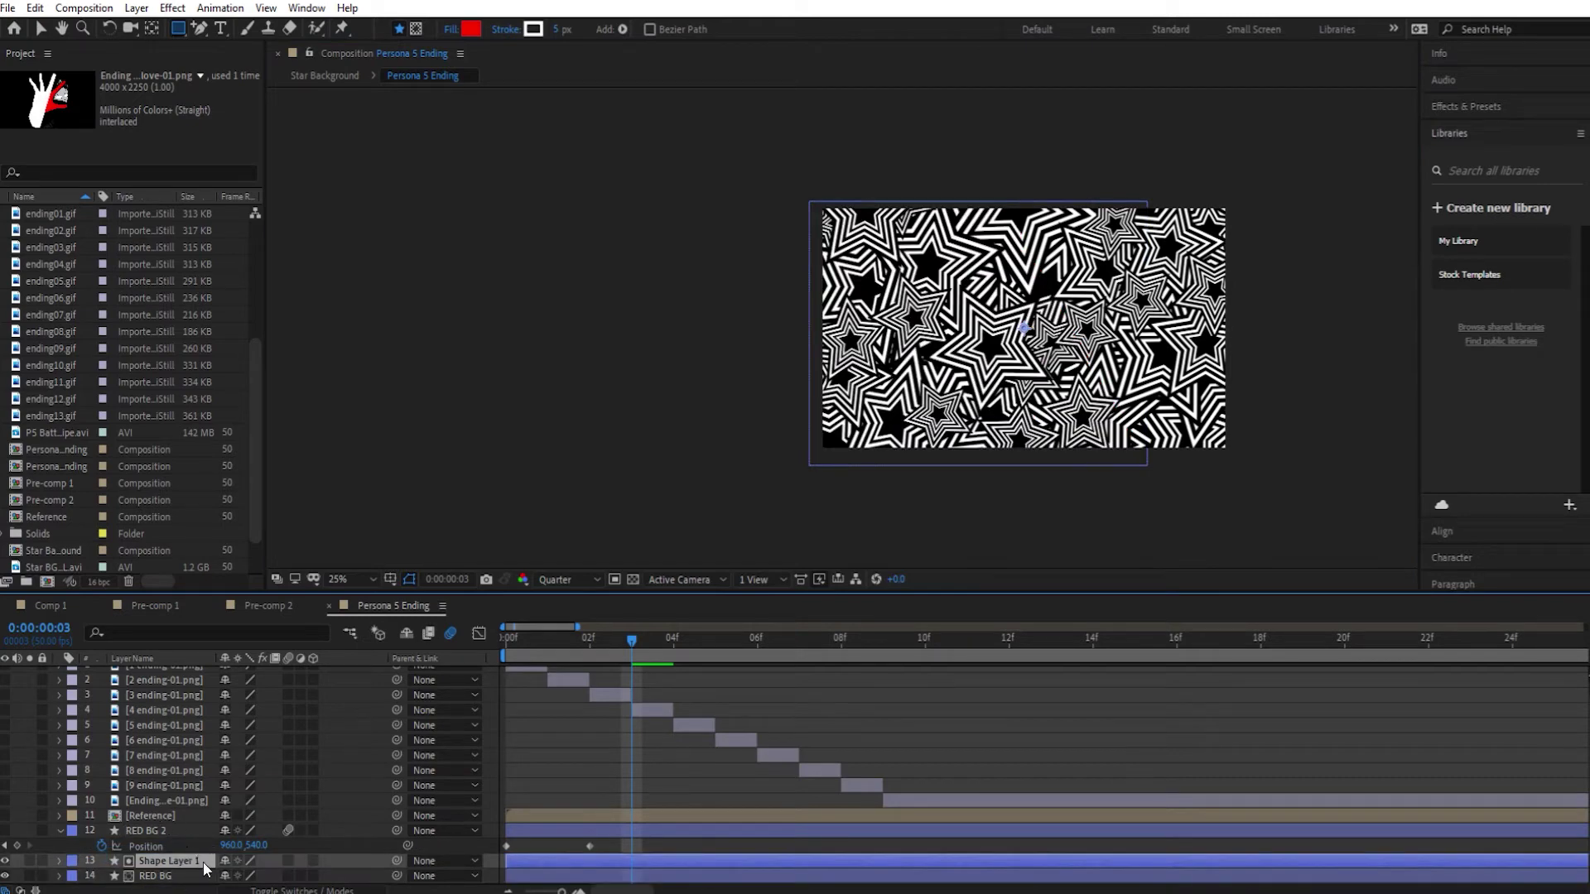
click(193, 876)
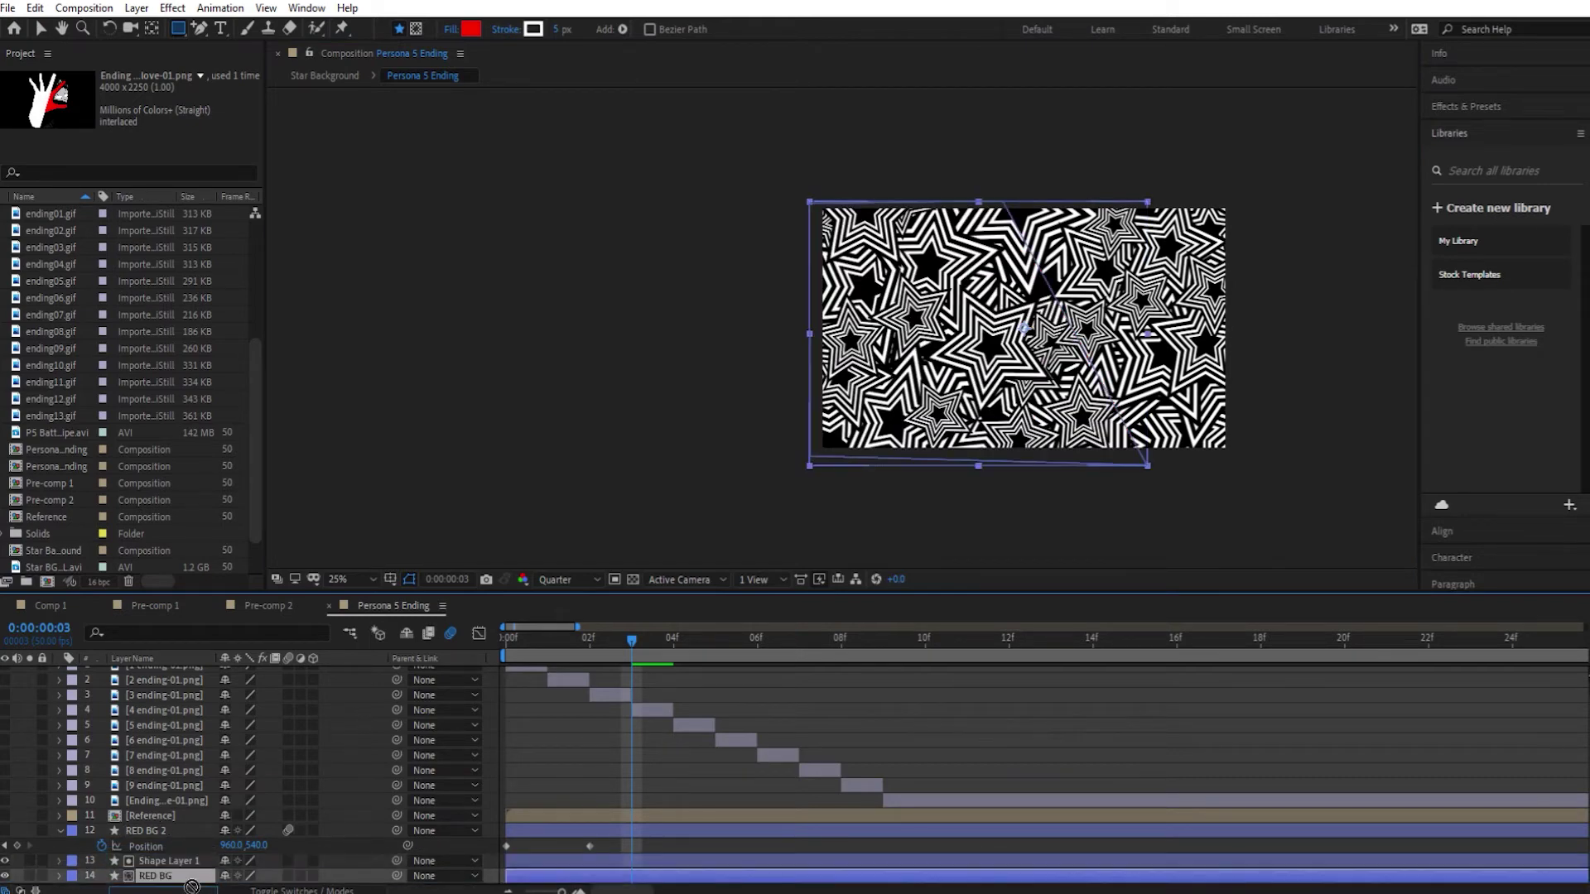
scroll(199, 861, down, 1)
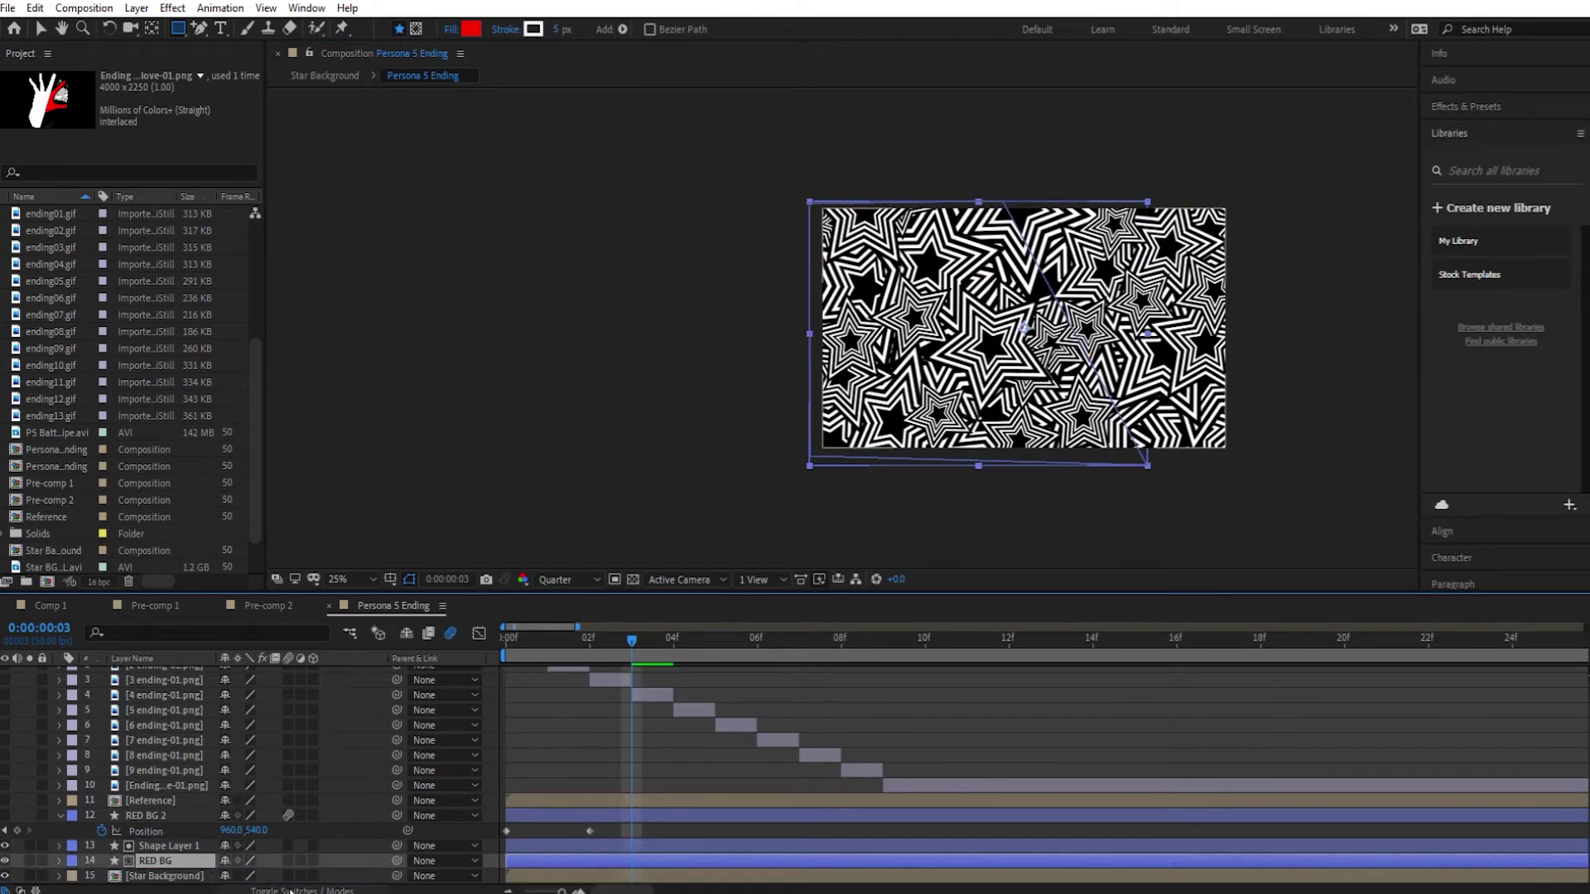
key(ctrl+z)
Rename the new shape layer 'star mask' and RED BG 2 'red mask'
right_click(170, 863)
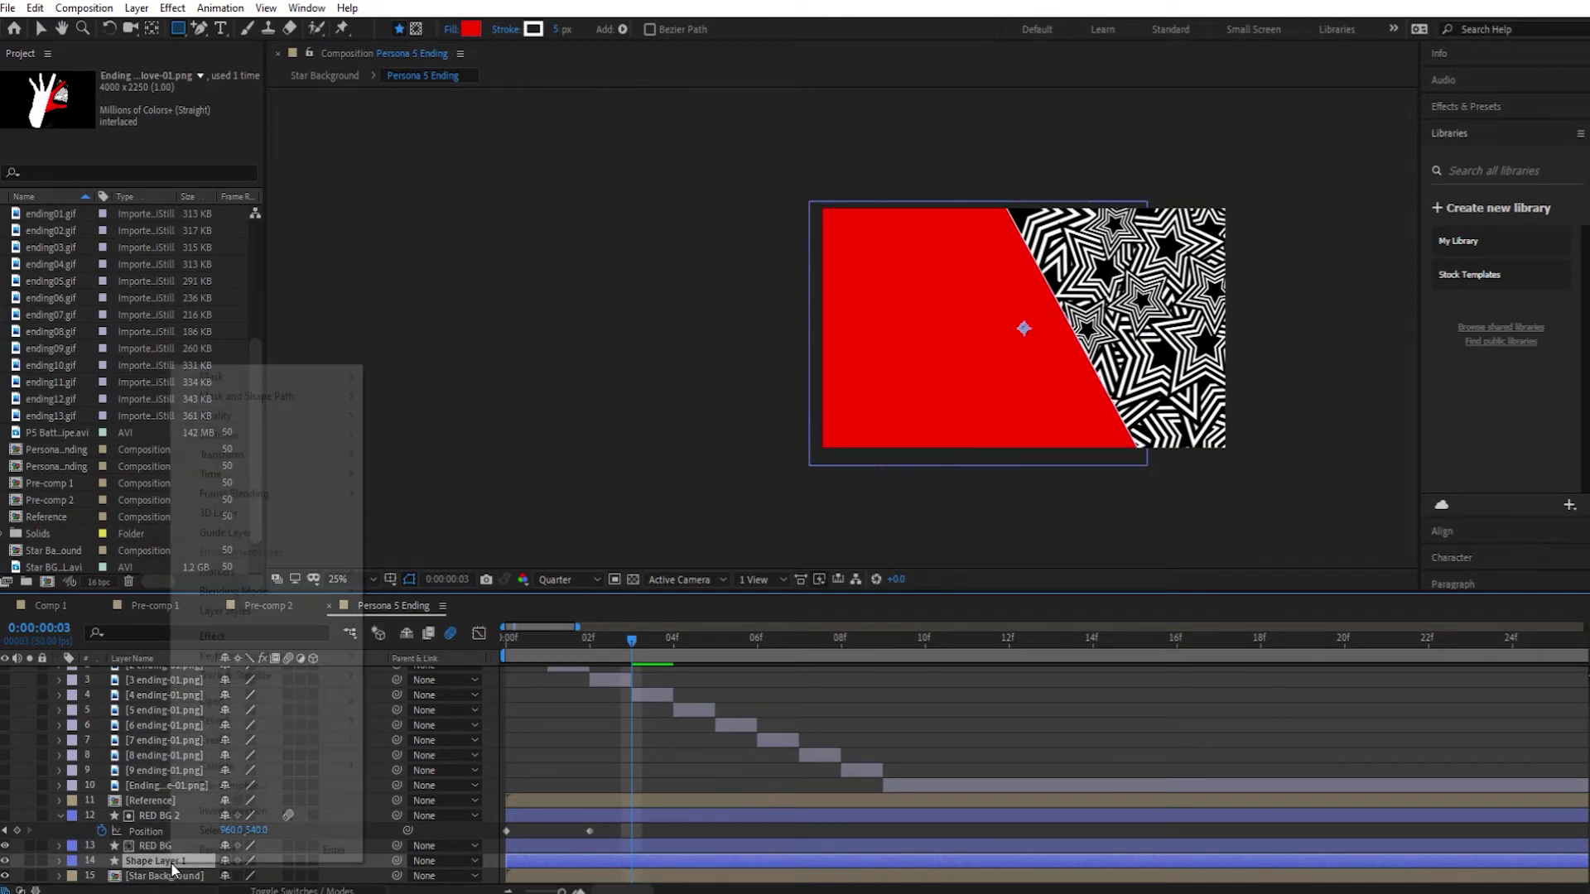
click(251, 854)
text(star mask)
key(Return)
right_click(174, 818)
click(249, 810)
text(red mask)
key(Return)
click(167, 862)
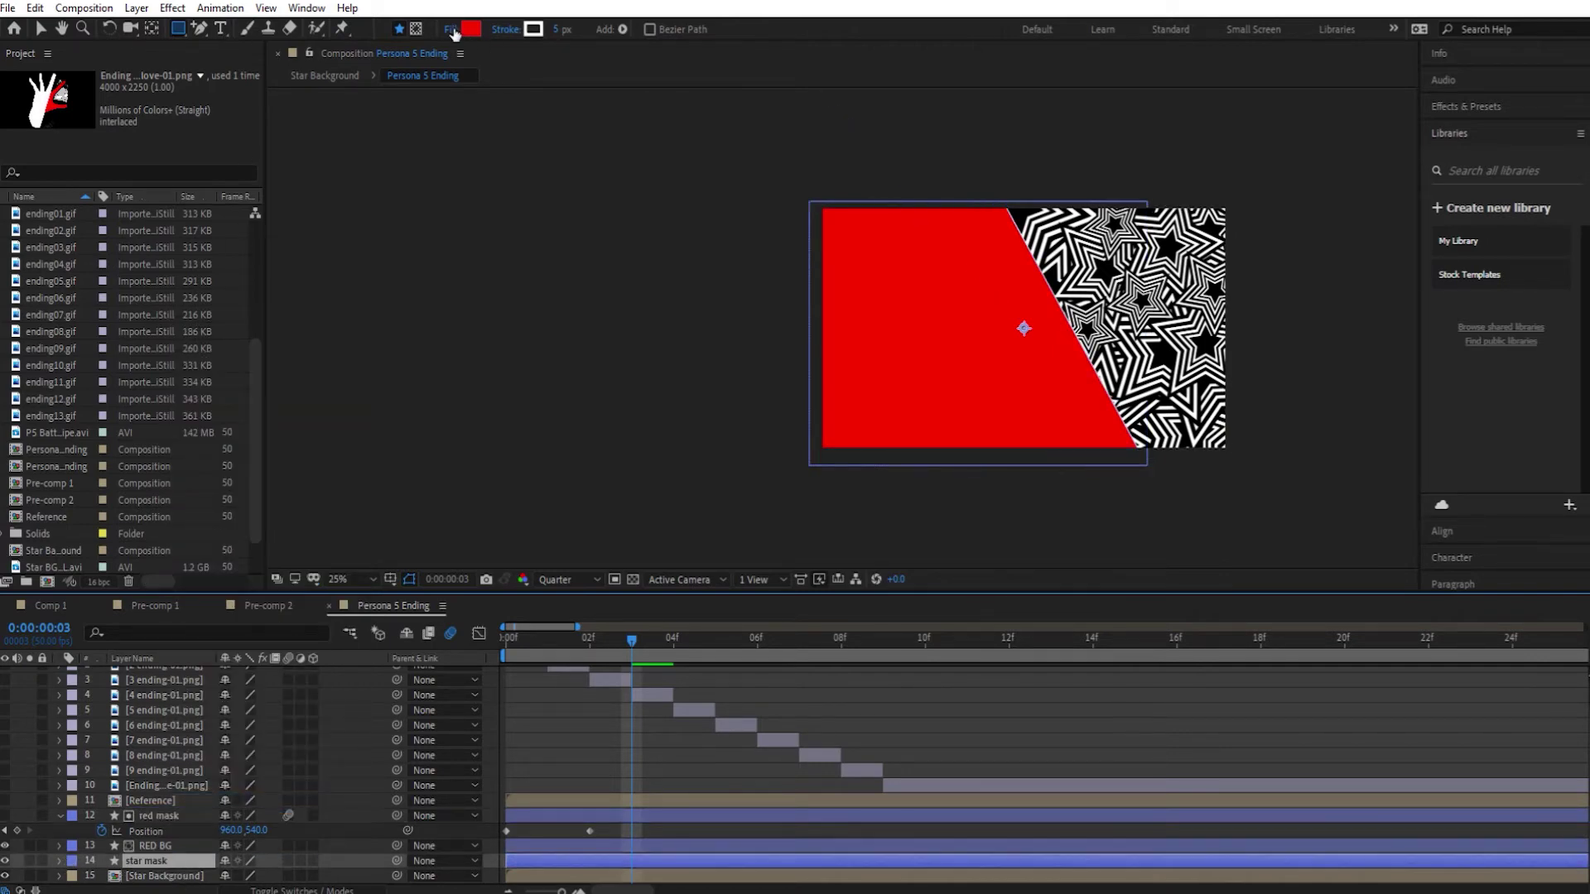
Show Star Background and set its track matte to star mask's alpha
click(5, 876)
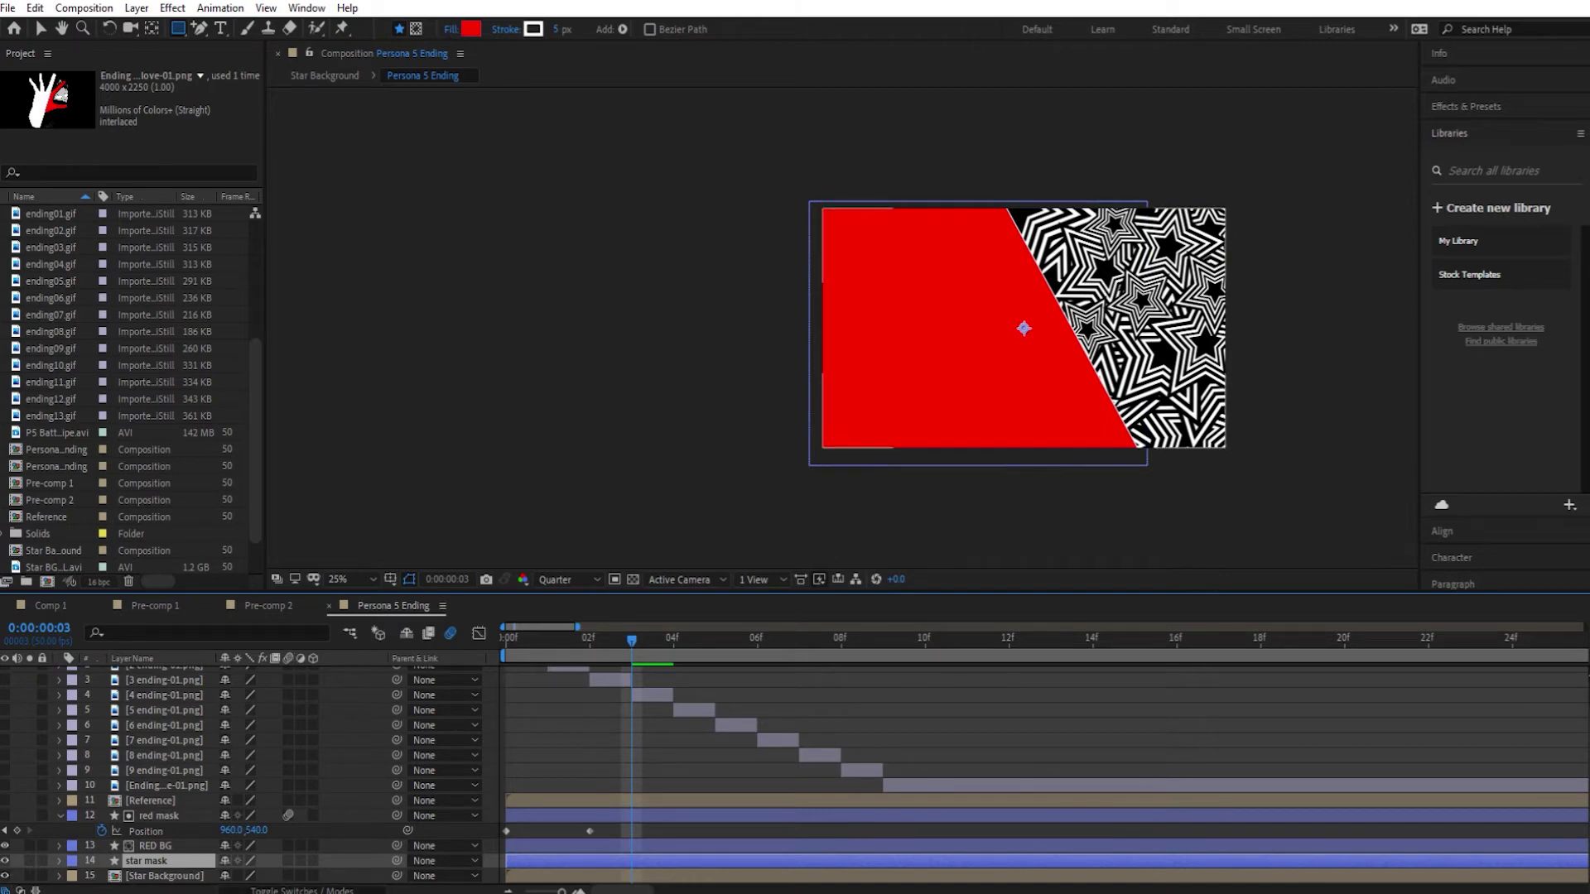
click(302, 891)
click(318, 876)
click(378, 798)
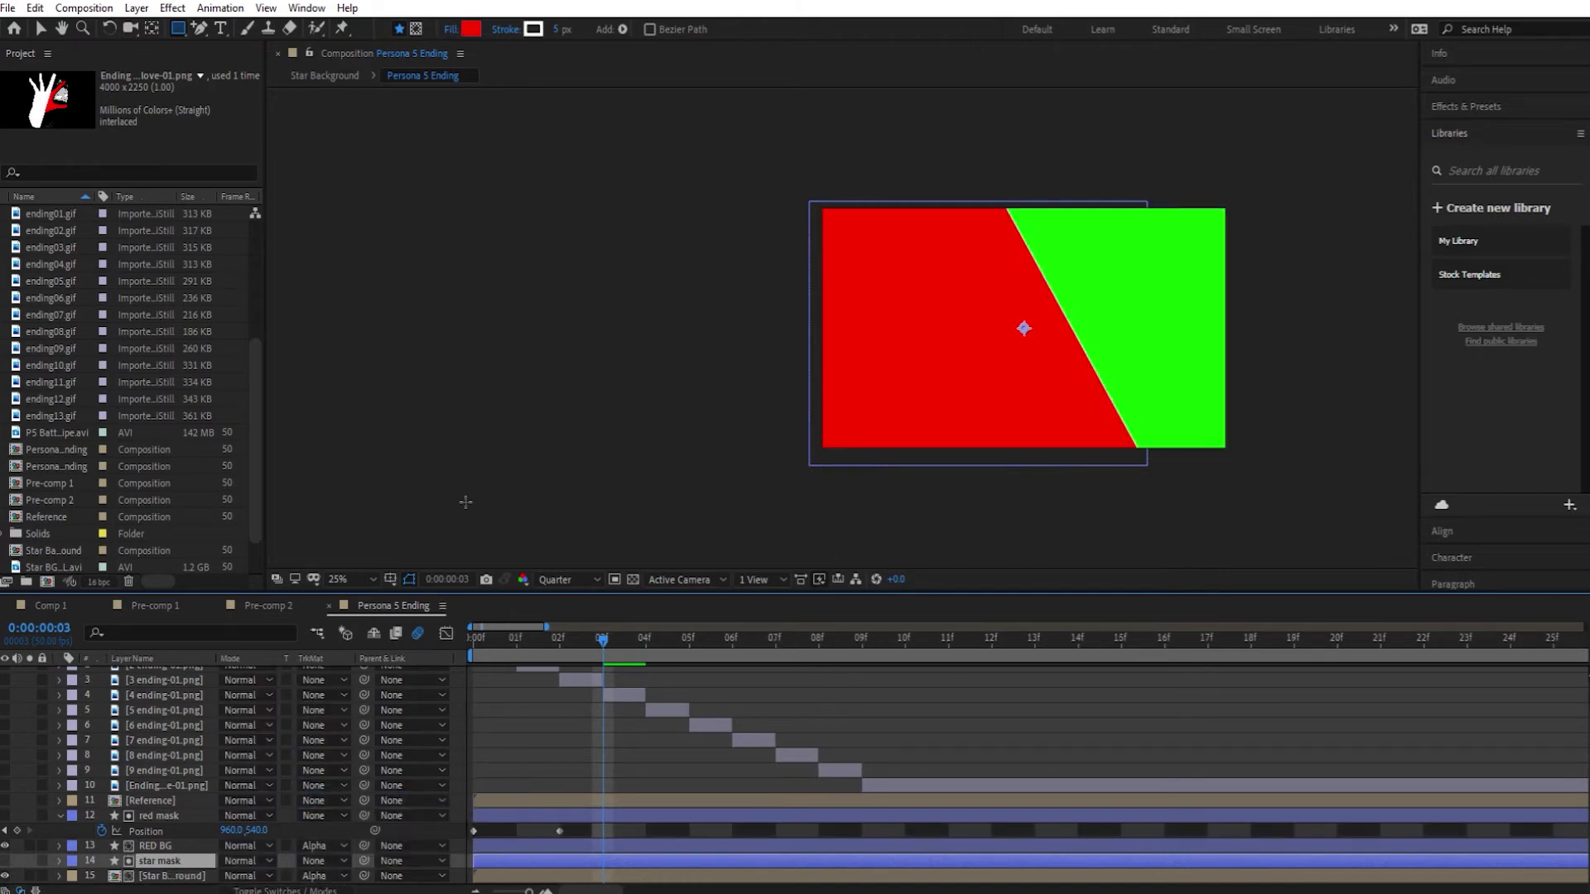
Draw a closed four-cornered pen path on the right for the star mask
drag(202, 31, 248, 30)
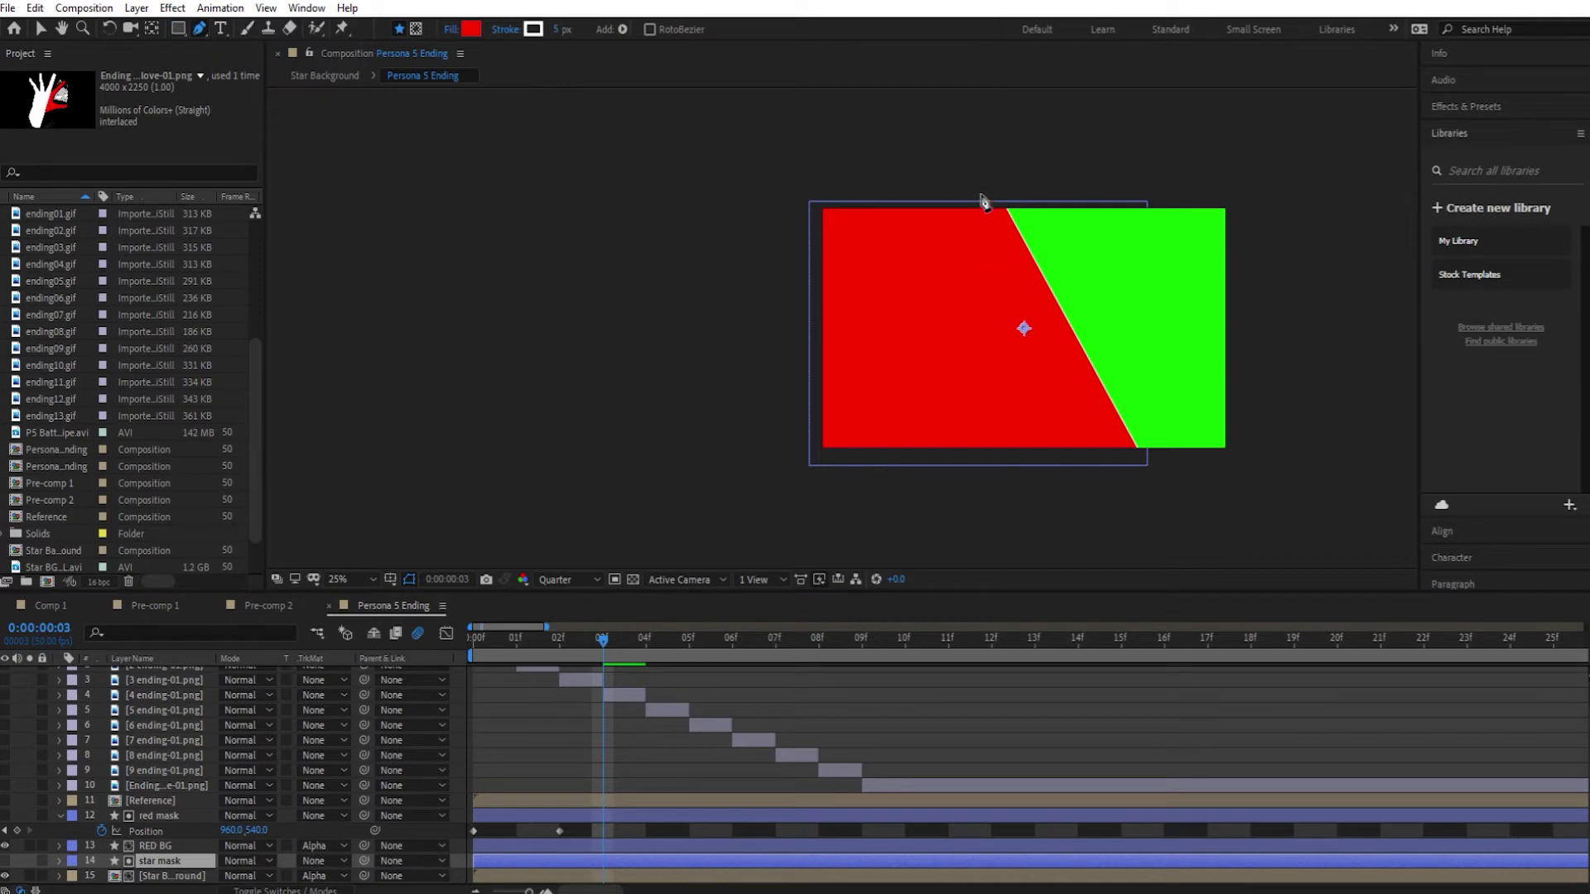
click(997, 193)
click(1144, 462)
click(1244, 461)
click(1241, 190)
click(997, 193)
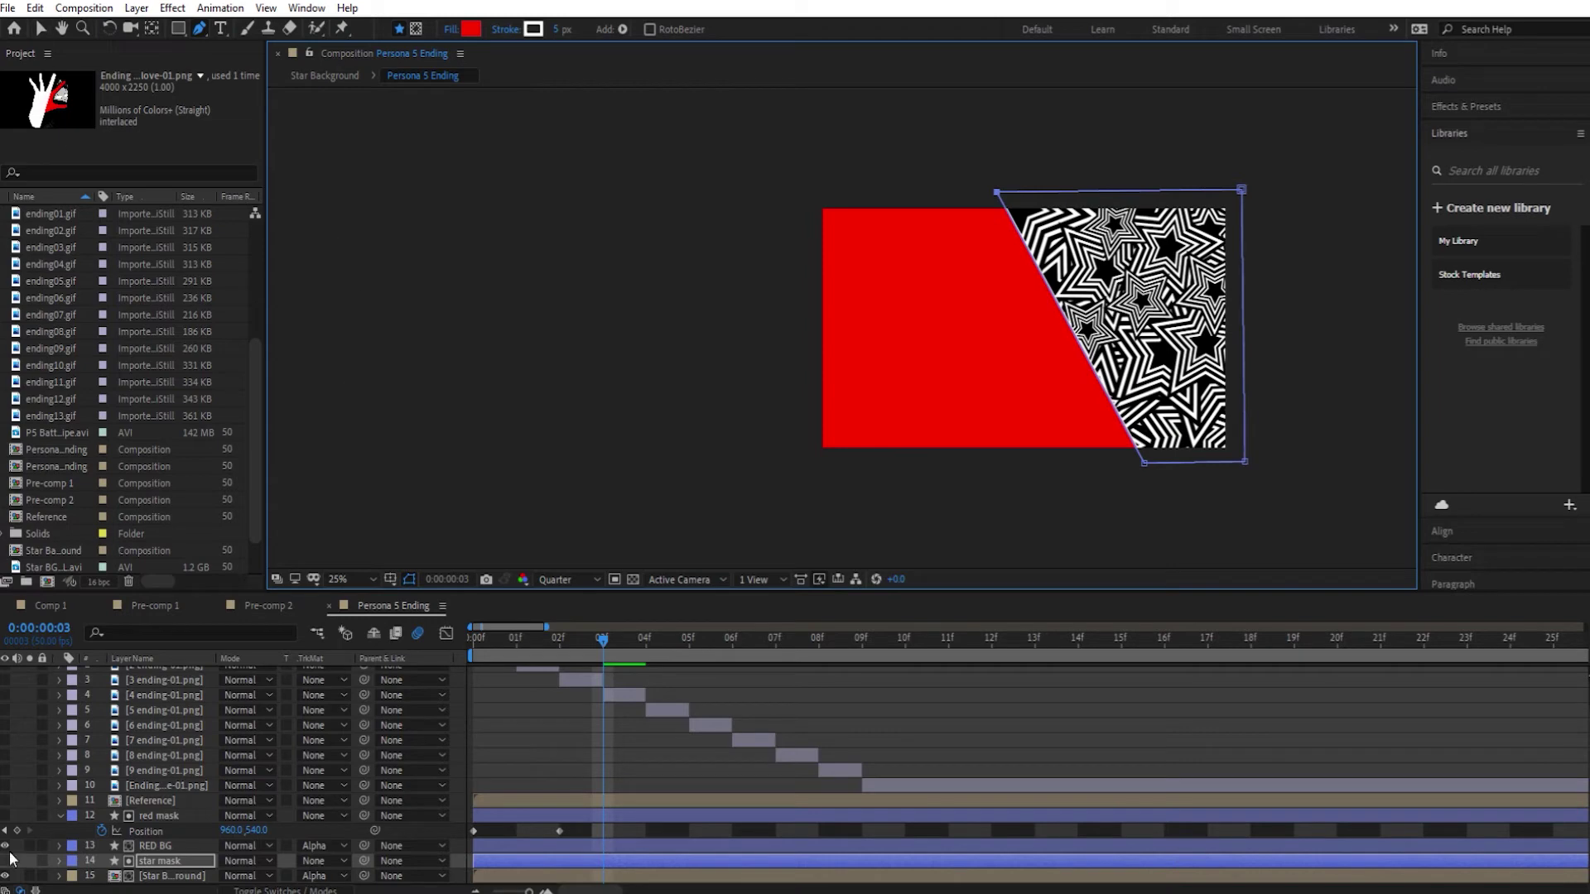
Set a Path keyframe for the star mask's Path 1 at frame 02f
click(59, 862)
key(Page_Up)
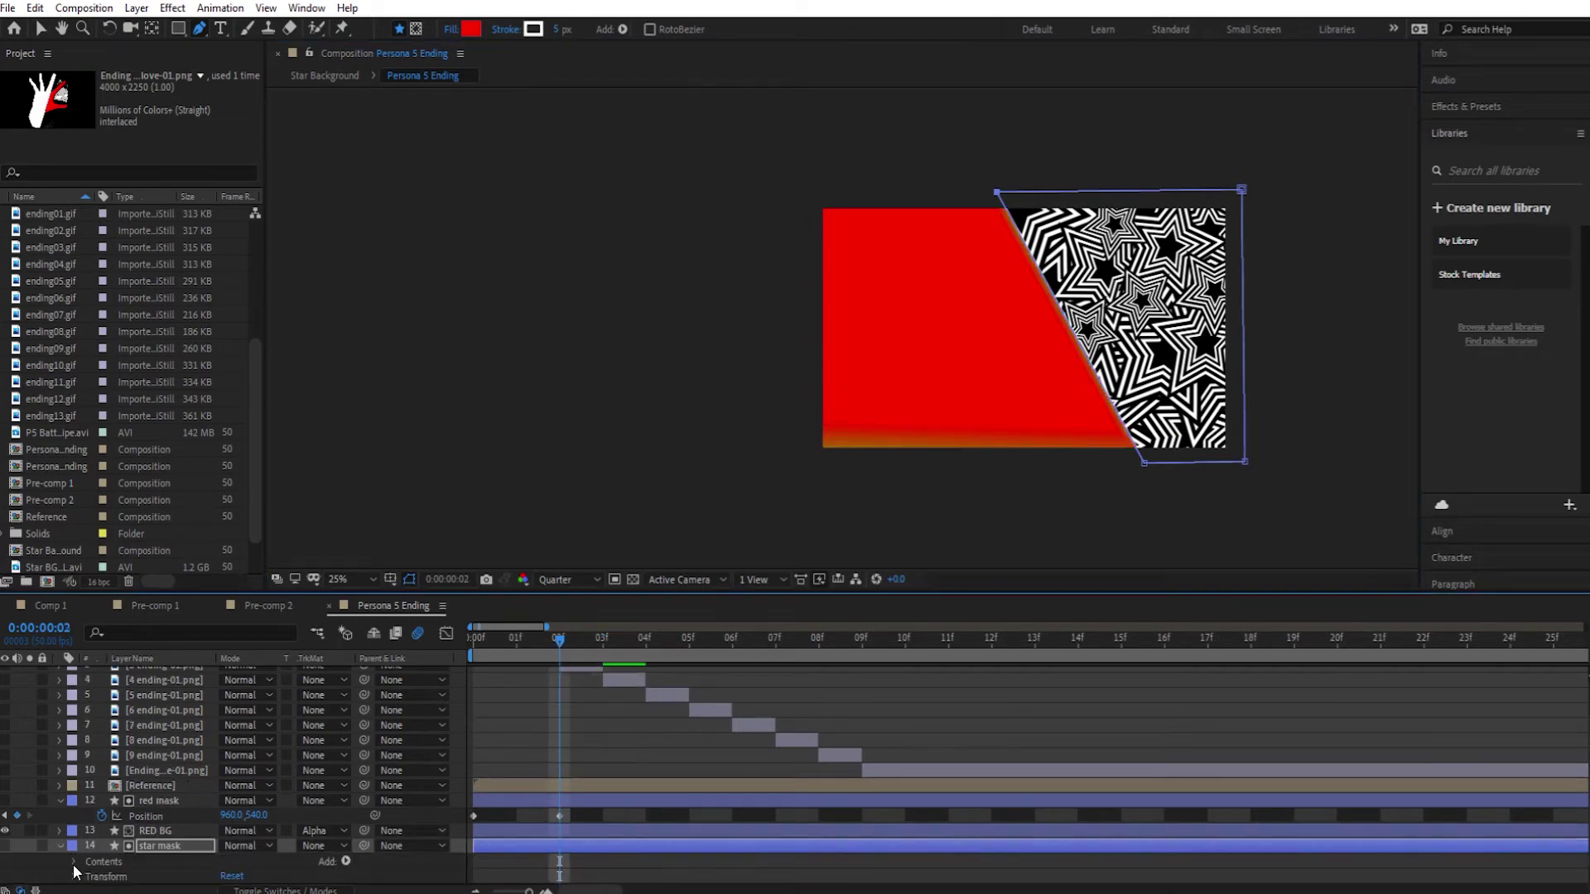
scroll(91, 866, down, 1)
click(74, 847)
click(87, 862)
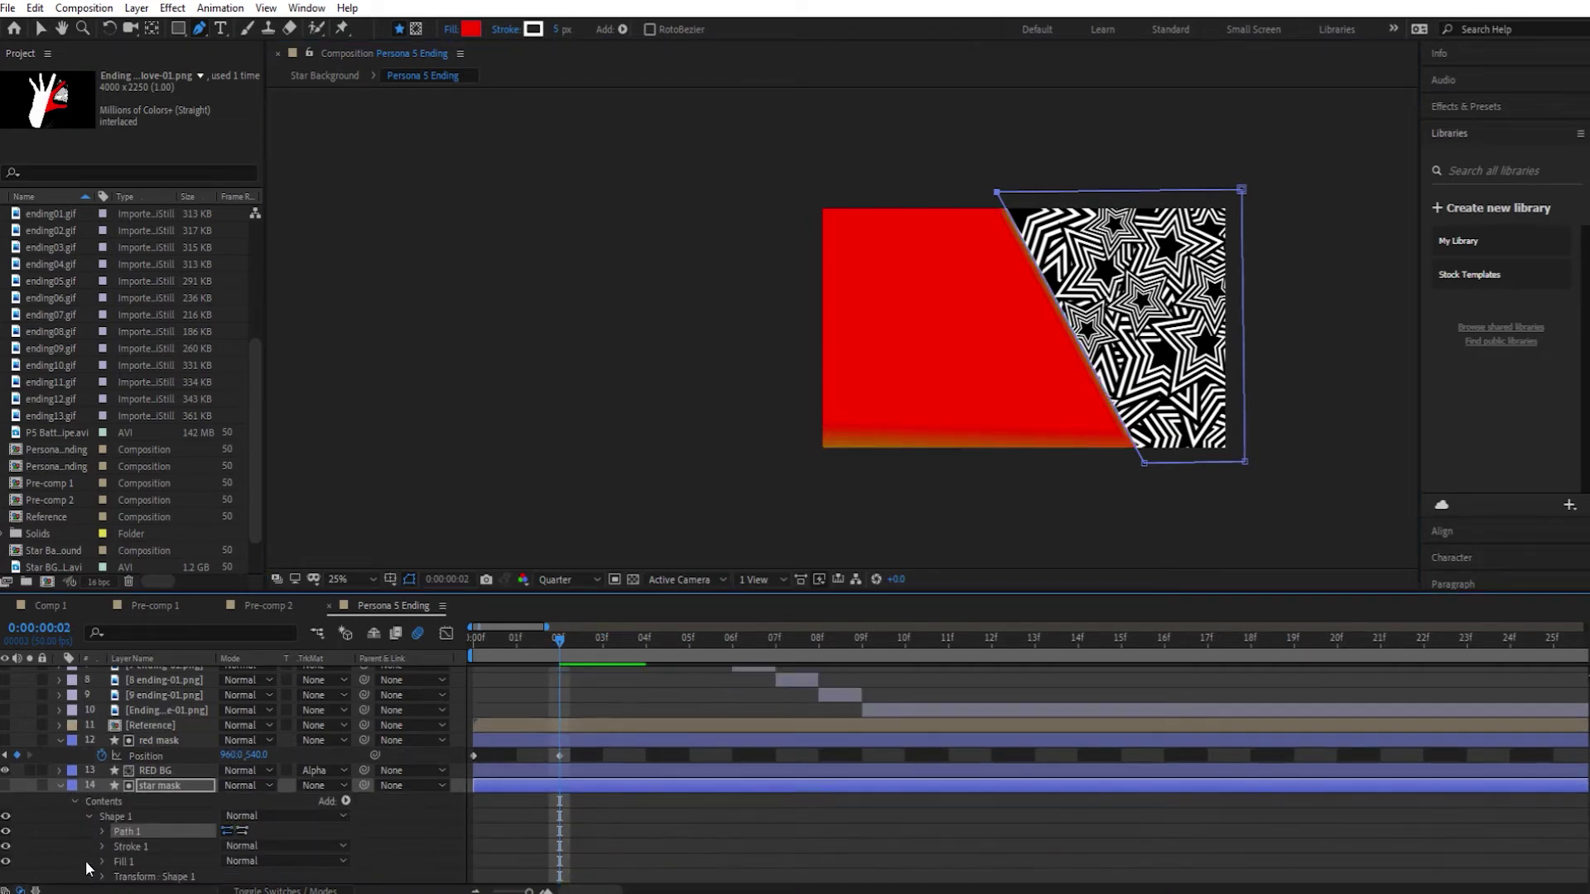
click(102, 831)
click(130, 846)
key(Page_Up)
key(Page_Up)
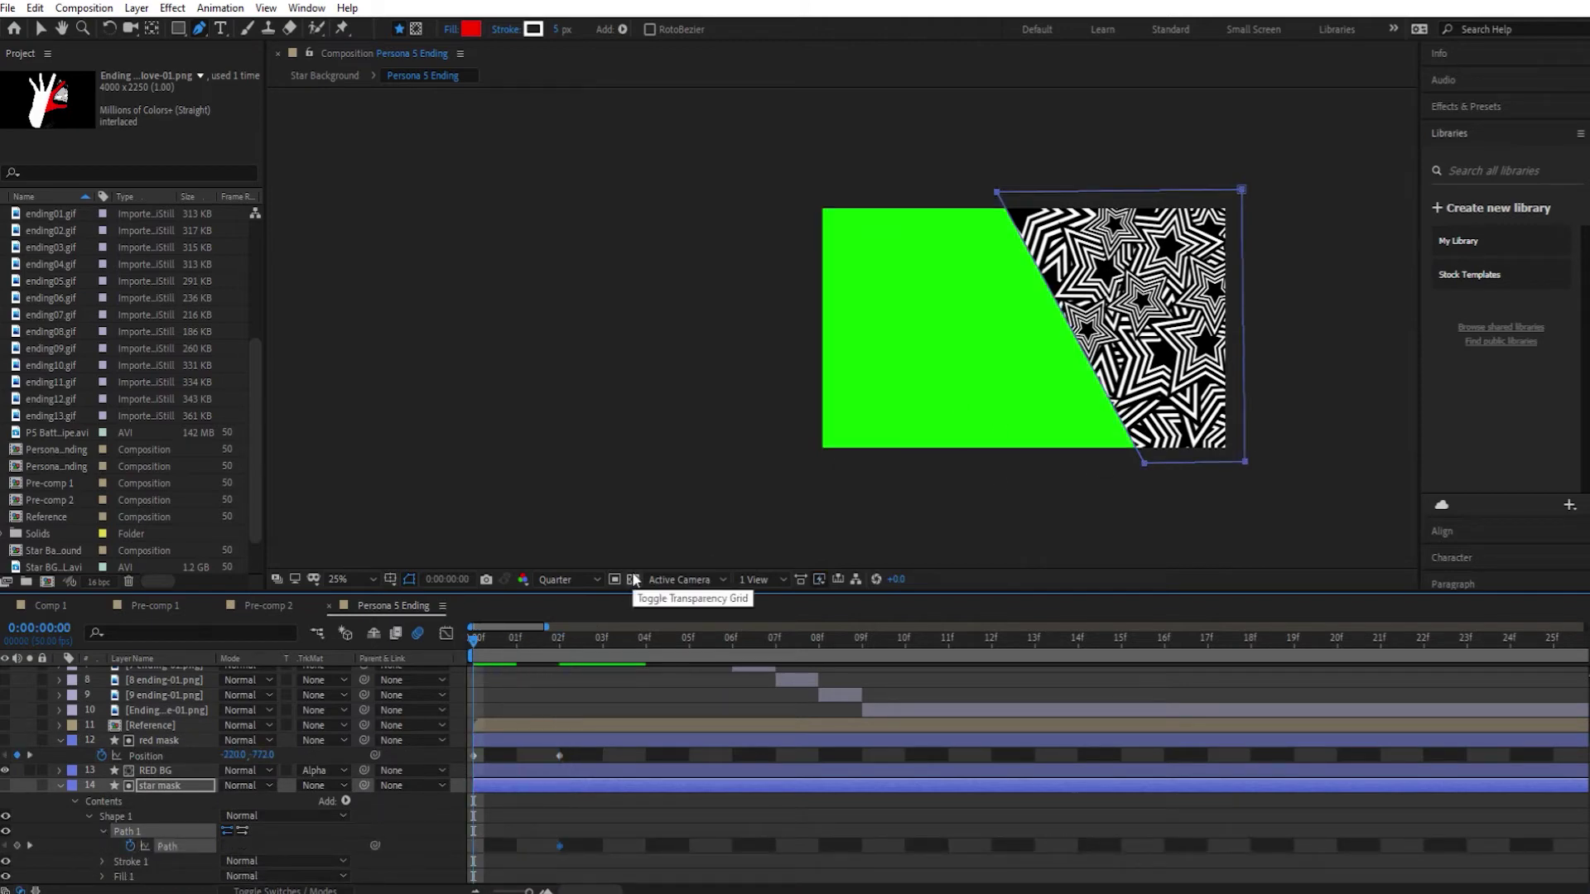
scroll(325, 769, down, 2)
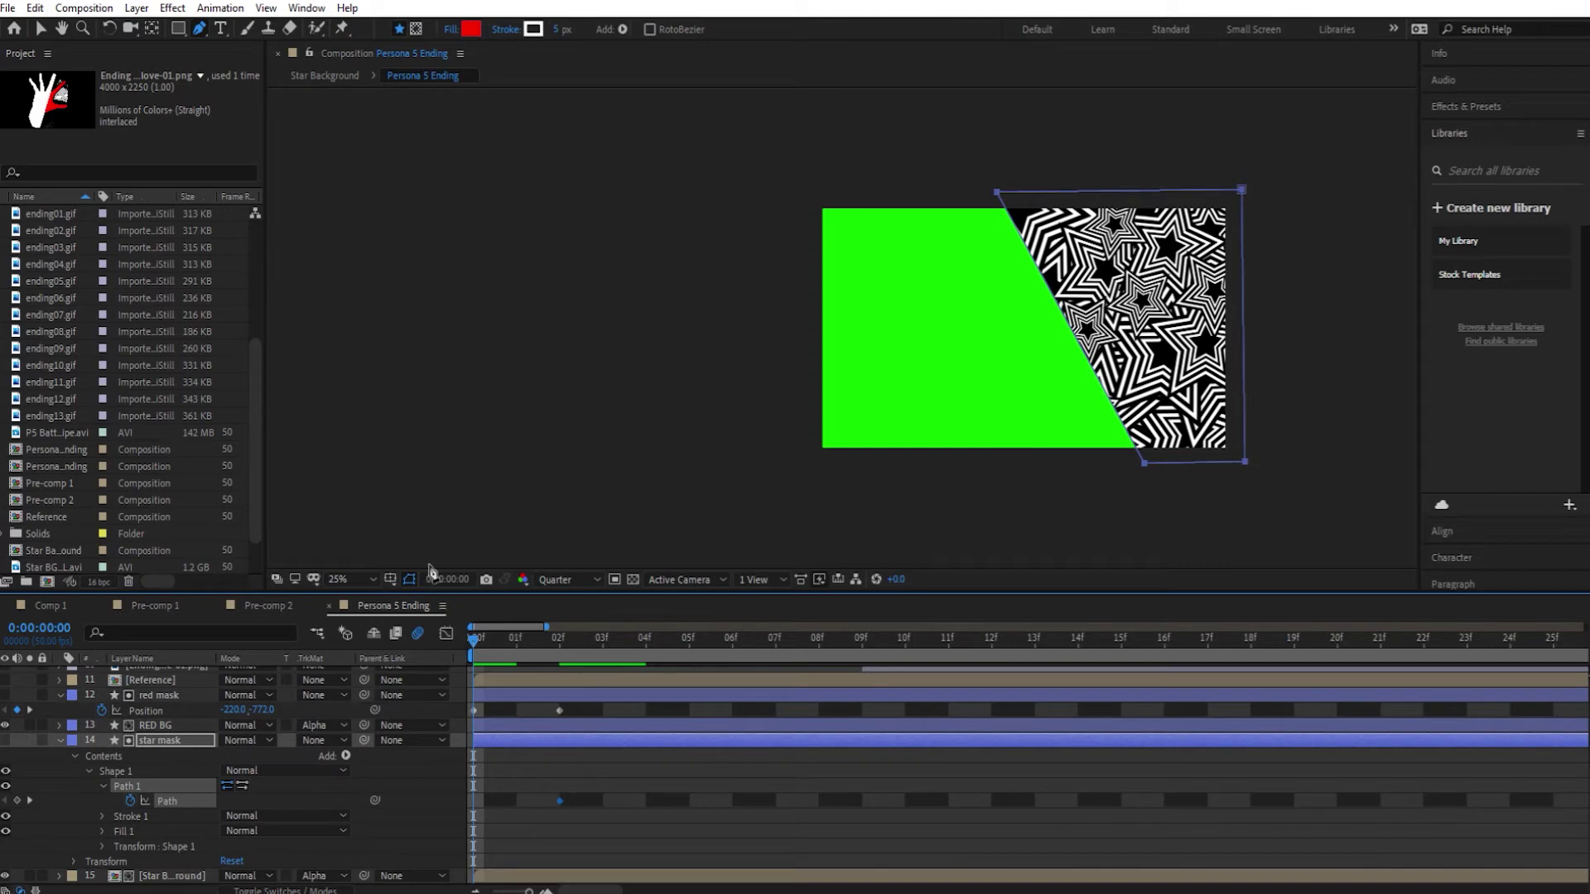
Try dragging the star mask's corners to collapse its path, undoing the attempts
click(40, 28)
click(1172, 524)
drag(1146, 465, 999, 205)
key(ctrl+z)
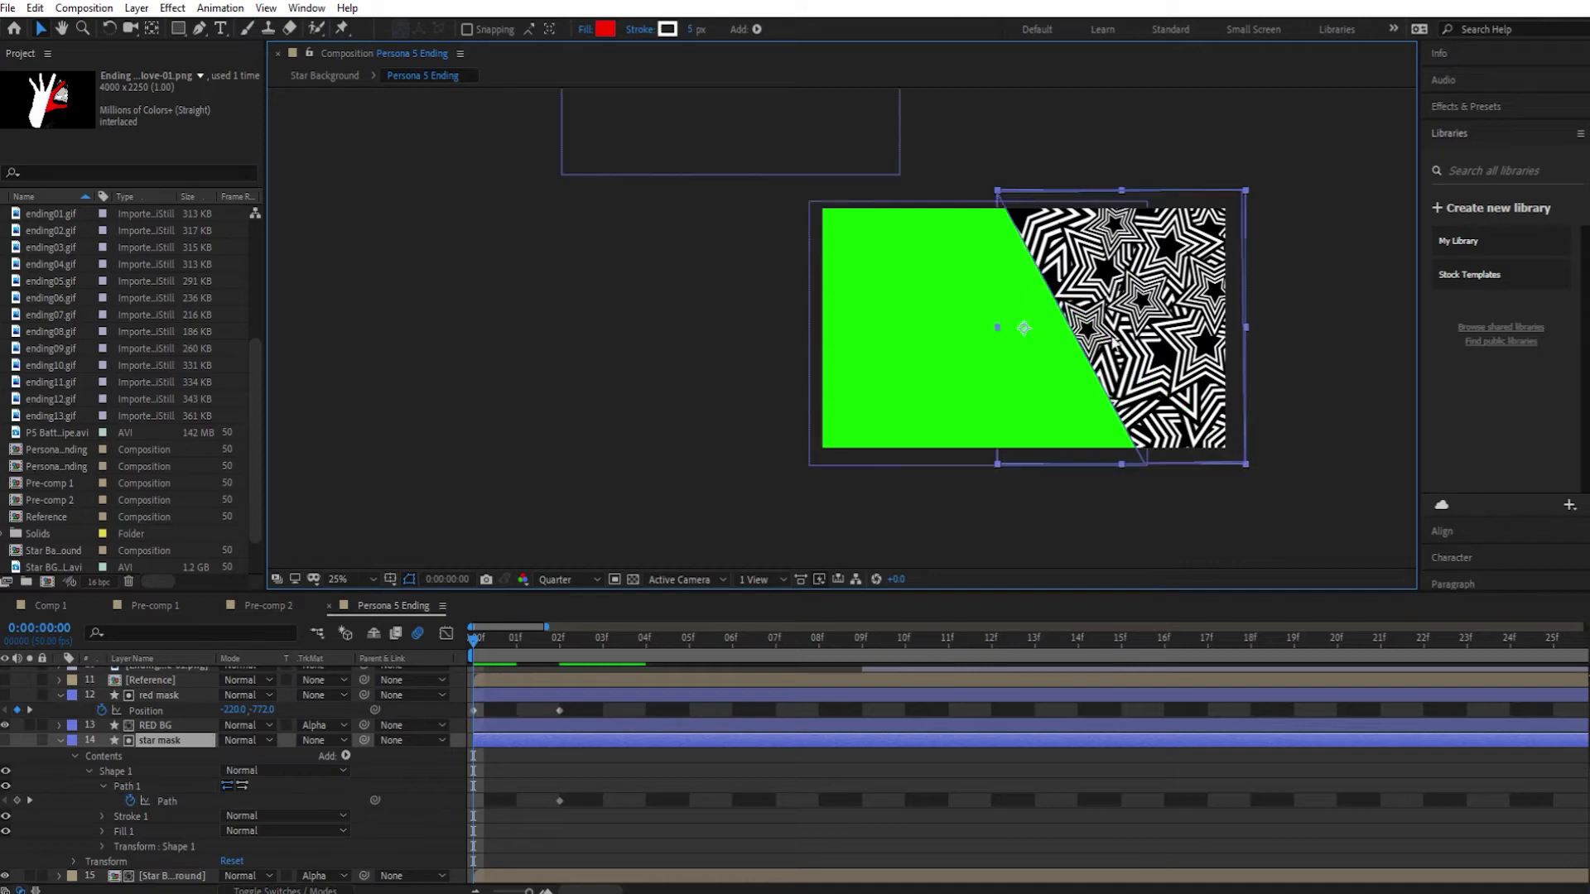
click(1196, 481)
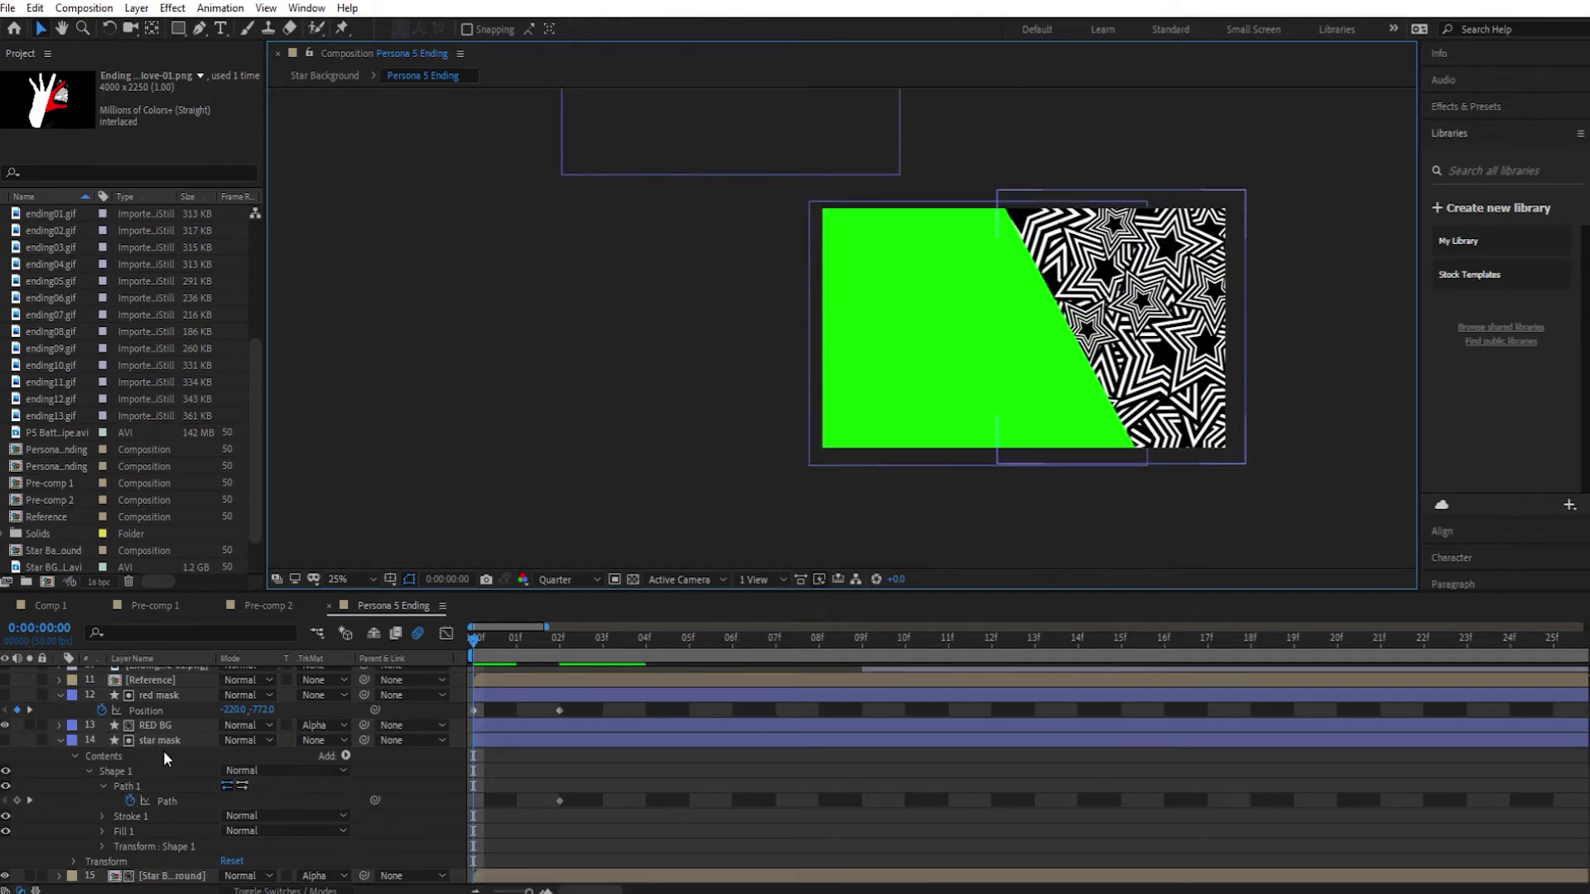
click(161, 742)
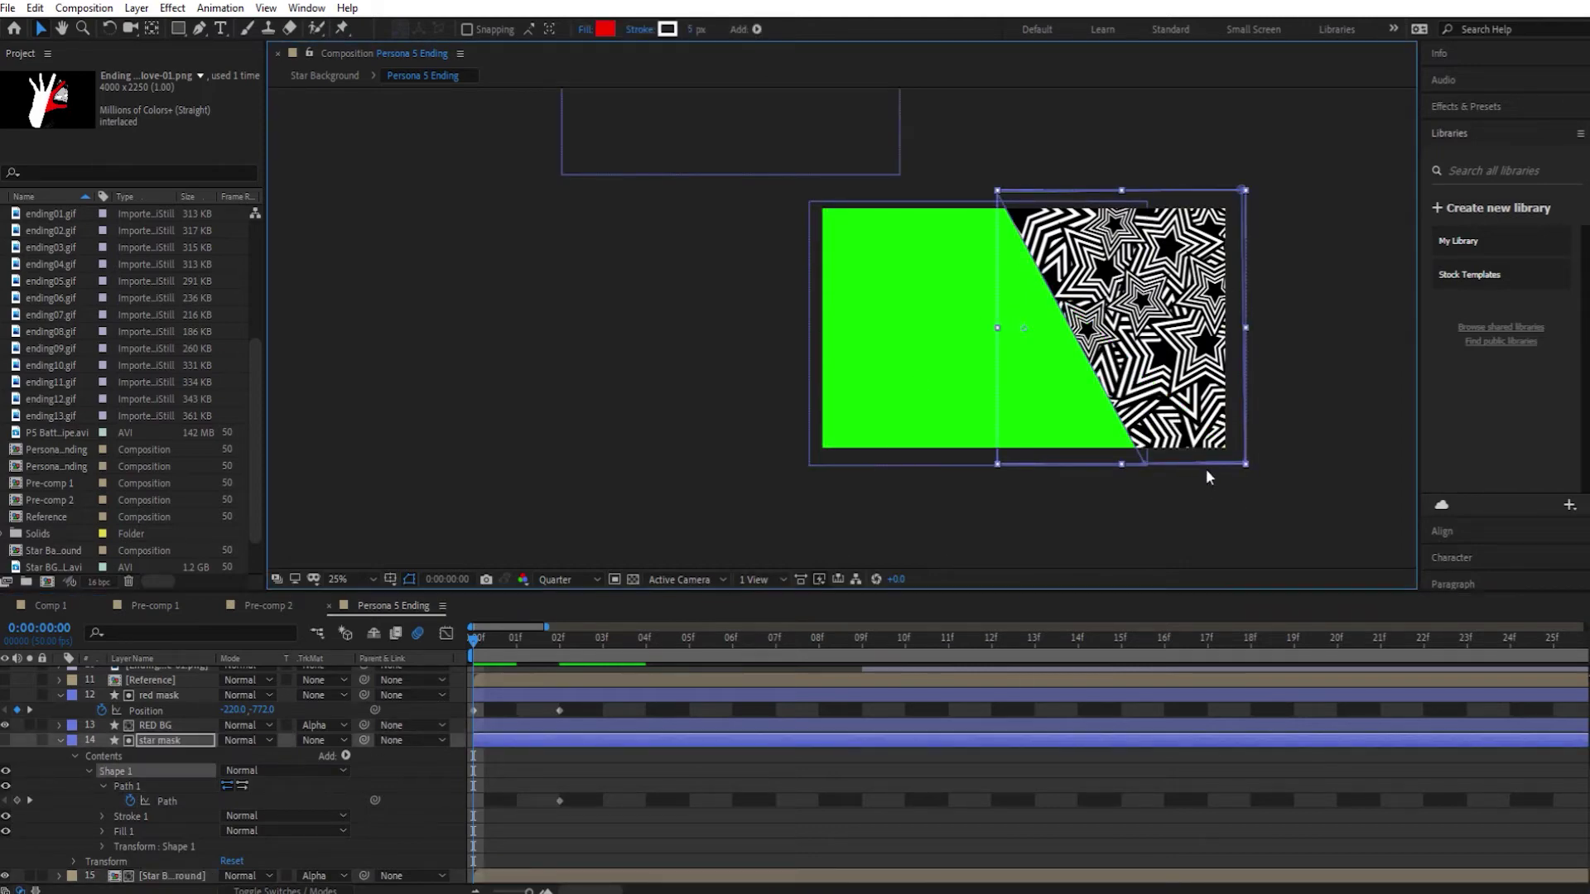
mouse_move(1145, 464)
mouse_down()
mouse_move(1220, 453)
mouse_move(1144, 456)
mouse_up()
drag(1244, 462, 1023, 202)
drag(1142, 456, 1005, 201)
mouse_move(480, 643)
mouse_down()
mouse_move(579, 643)
mouse_move(476, 634)
mouse_up()
key(ctrl+z)
key(ctrl+z)
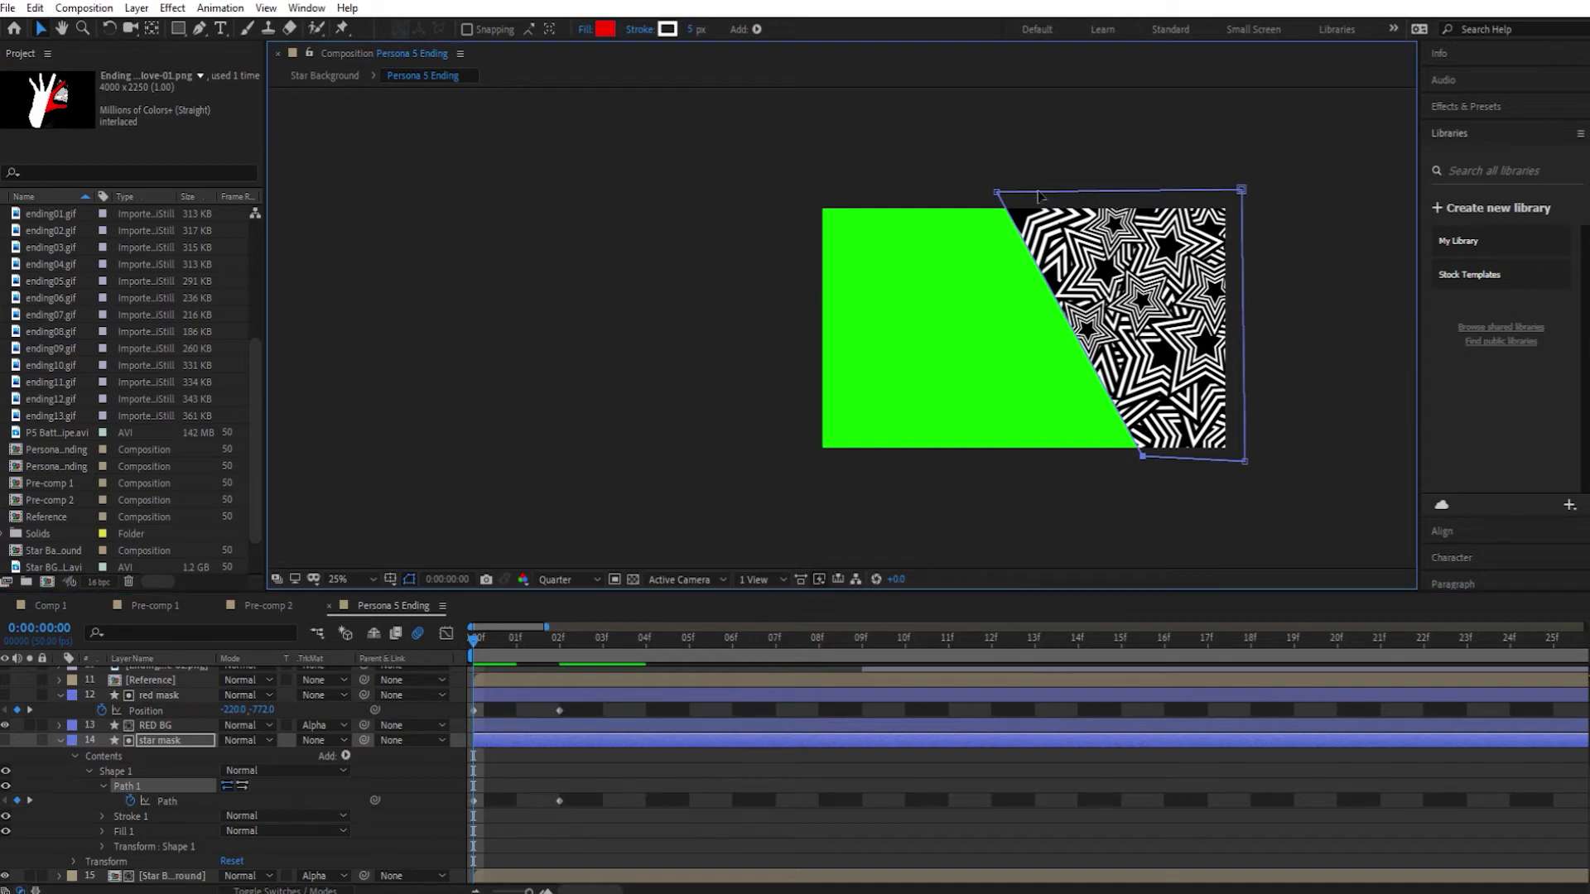
Collapse the star mask into its right edge at frame 0 and move the full-size keyframe to frame 1
drag(996, 192, 1232, 455)
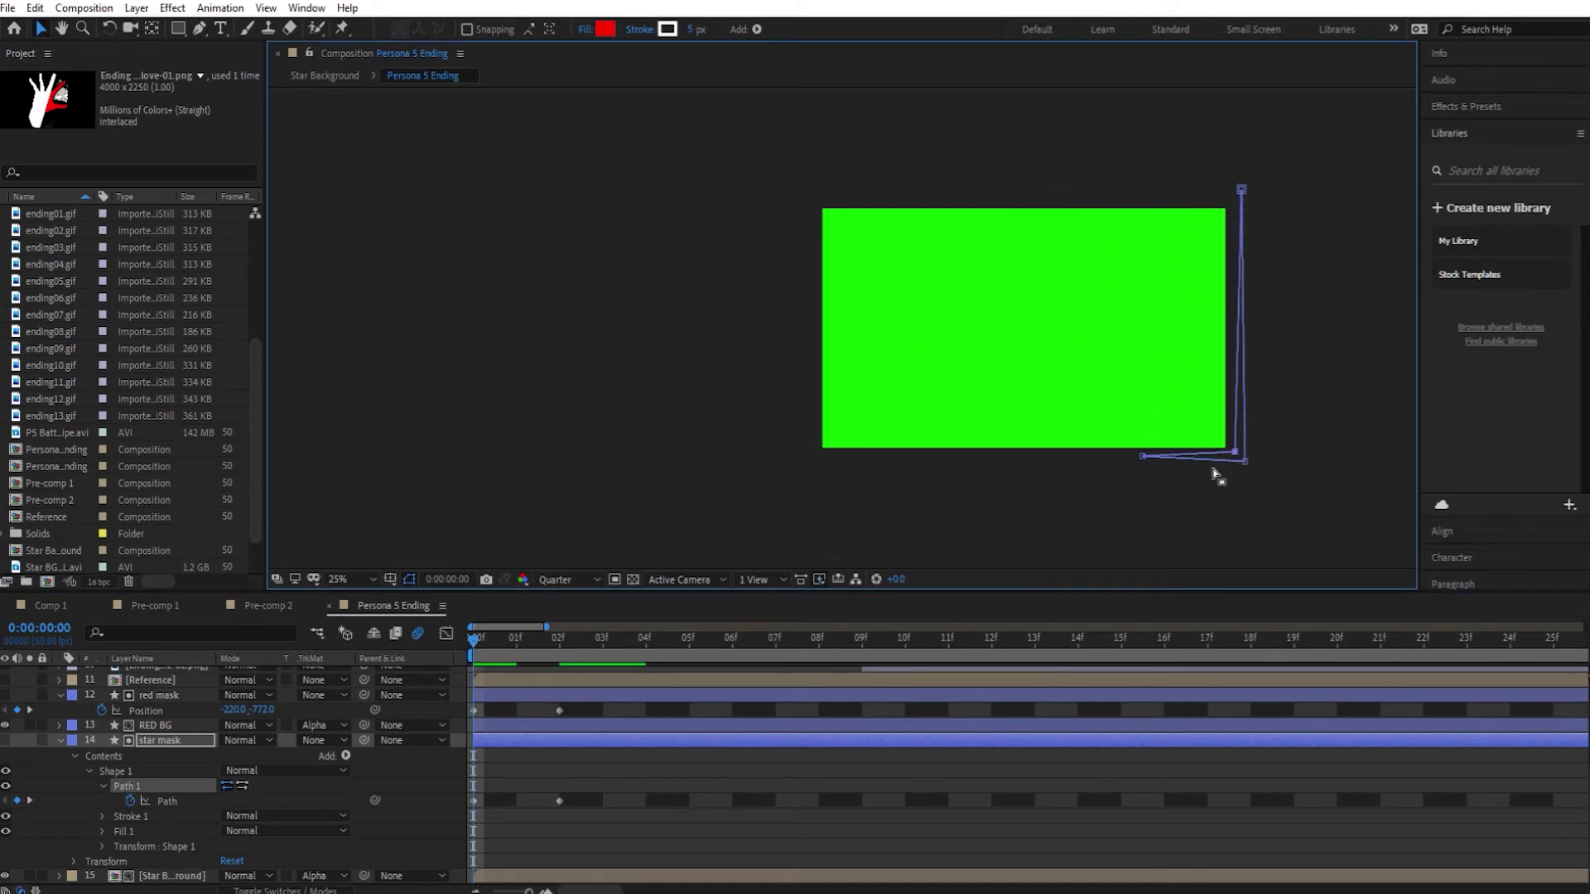
drag(476, 641, 523, 654)
drag(555, 801, 513, 801)
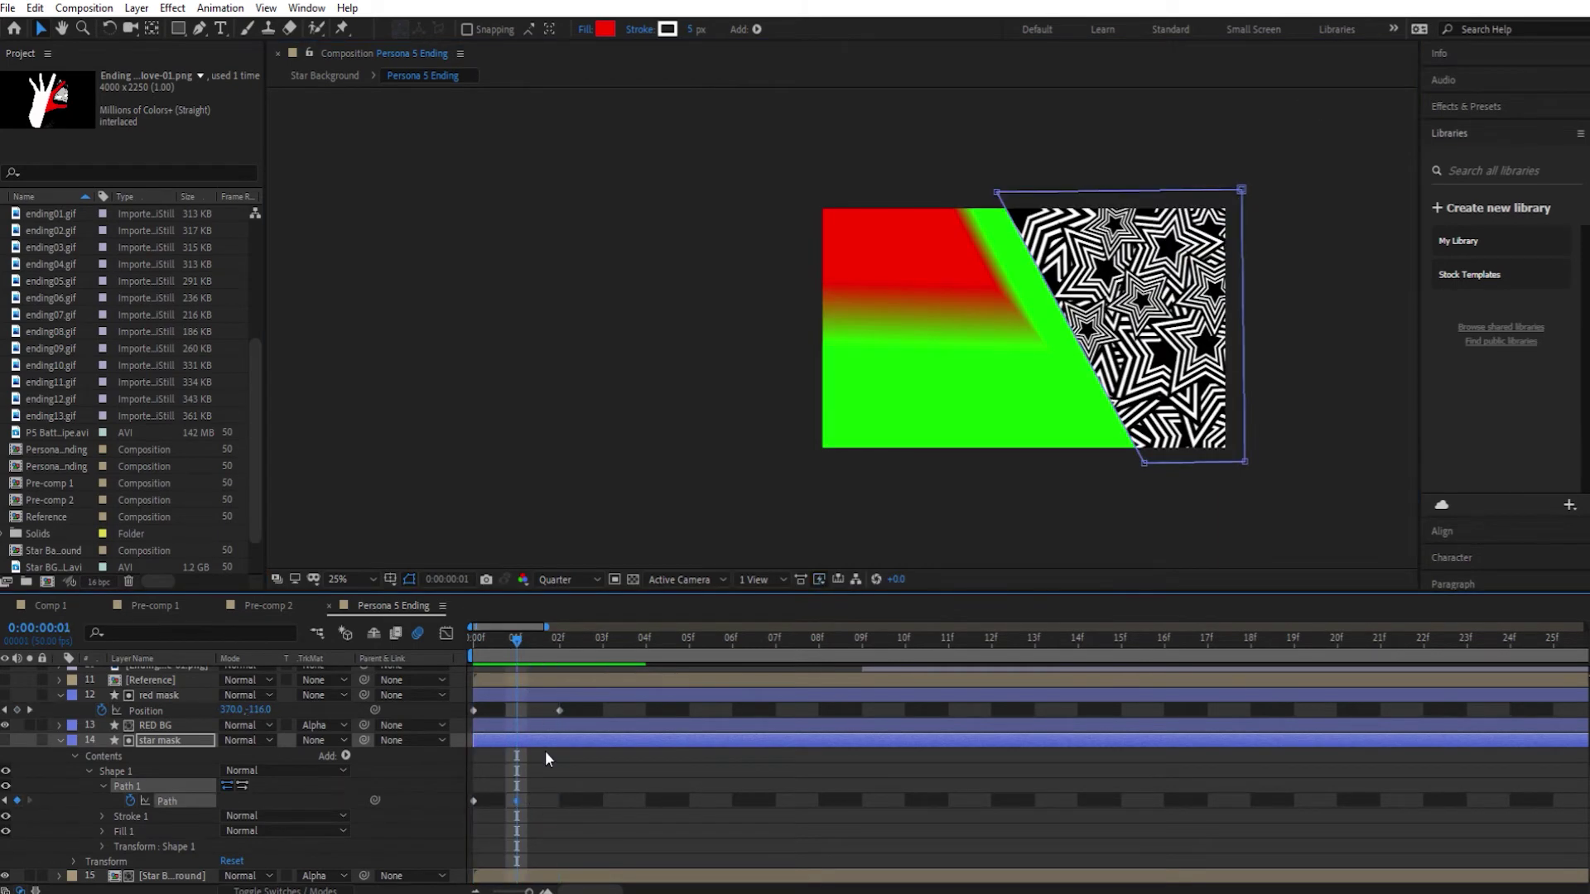
click(483, 638)
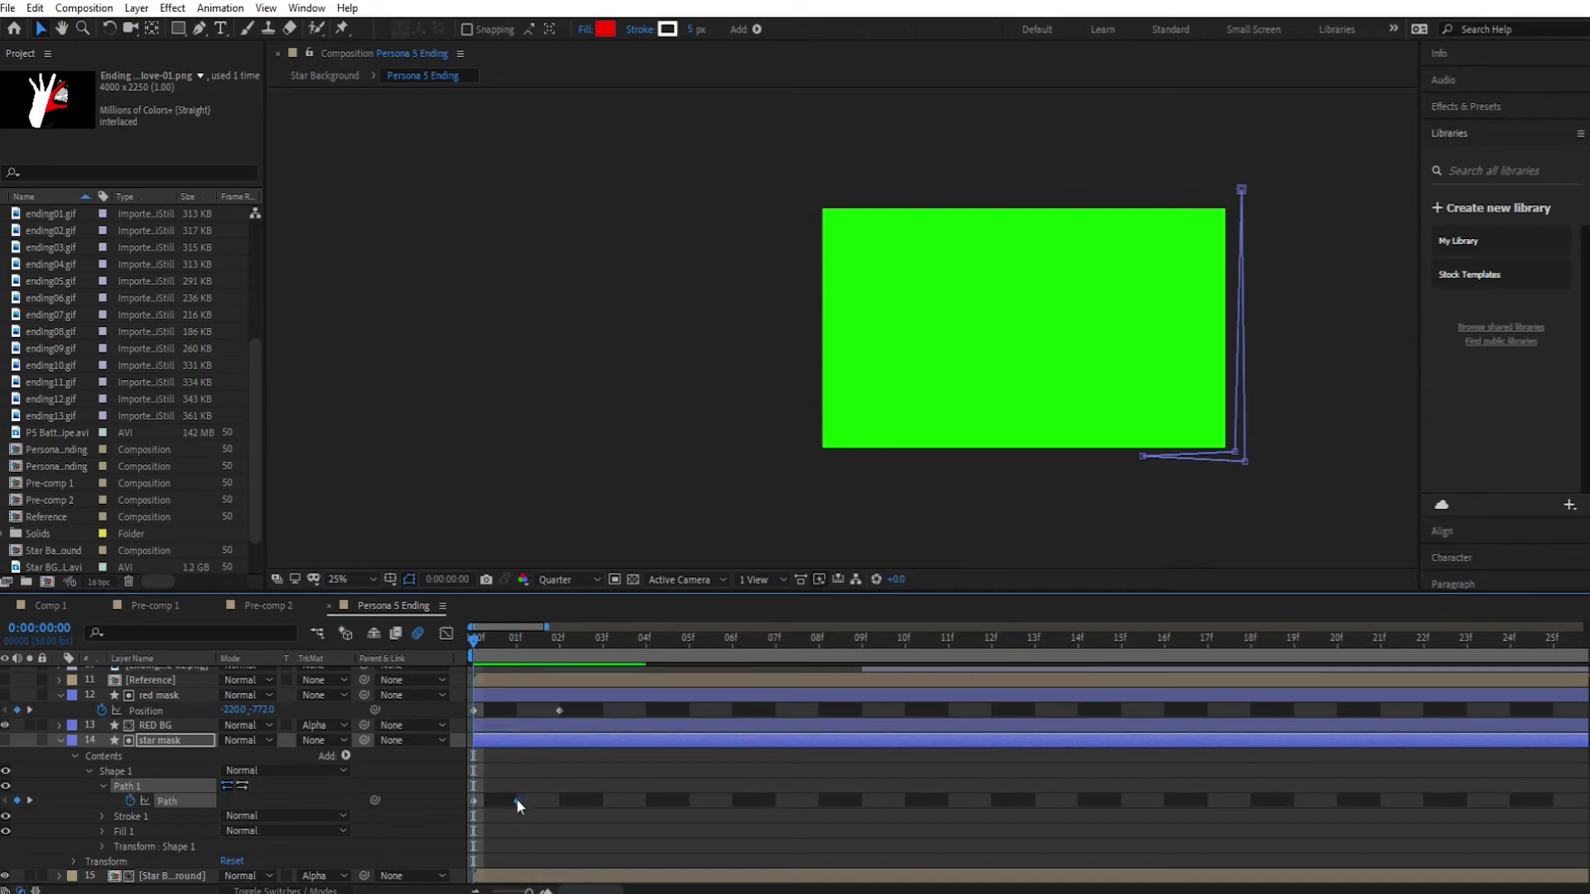
drag(490, 639, 435, 634)
Adjust the collapsed mask's corner, preview the red and star reveal, and go to frame 32
click(340, 890)
click(1238, 455)
drag(1238, 455, 1261, 474)
mouse_move(506, 640)
mouse_down()
mouse_move(550, 641)
mouse_move(507, 639)
mouse_up()
click(506, 710)
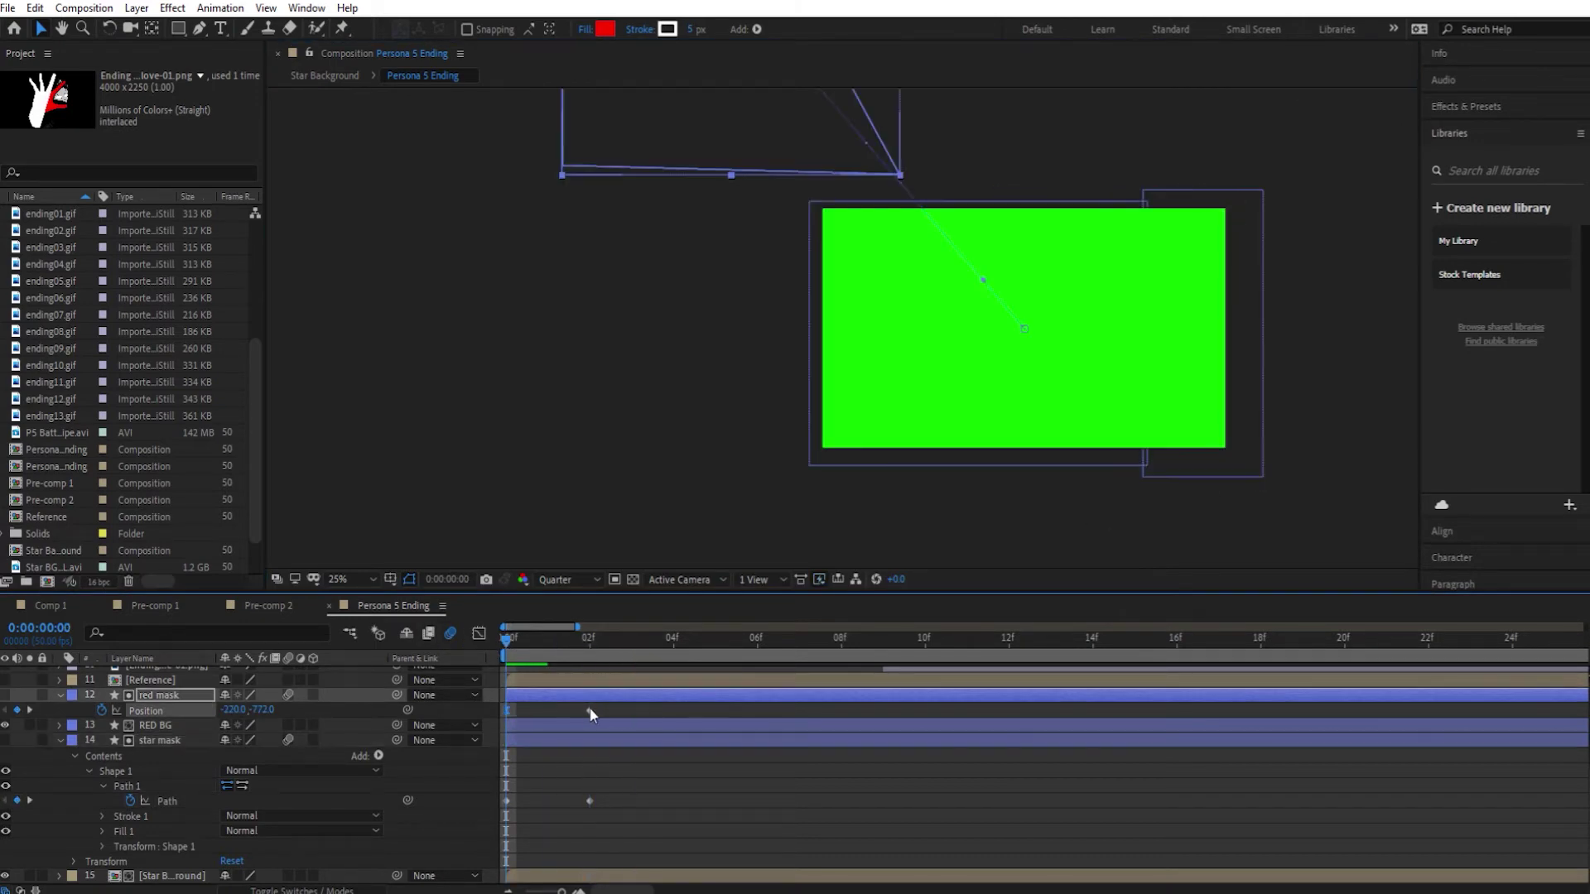
click(505, 798)
drag(514, 643, 603, 632)
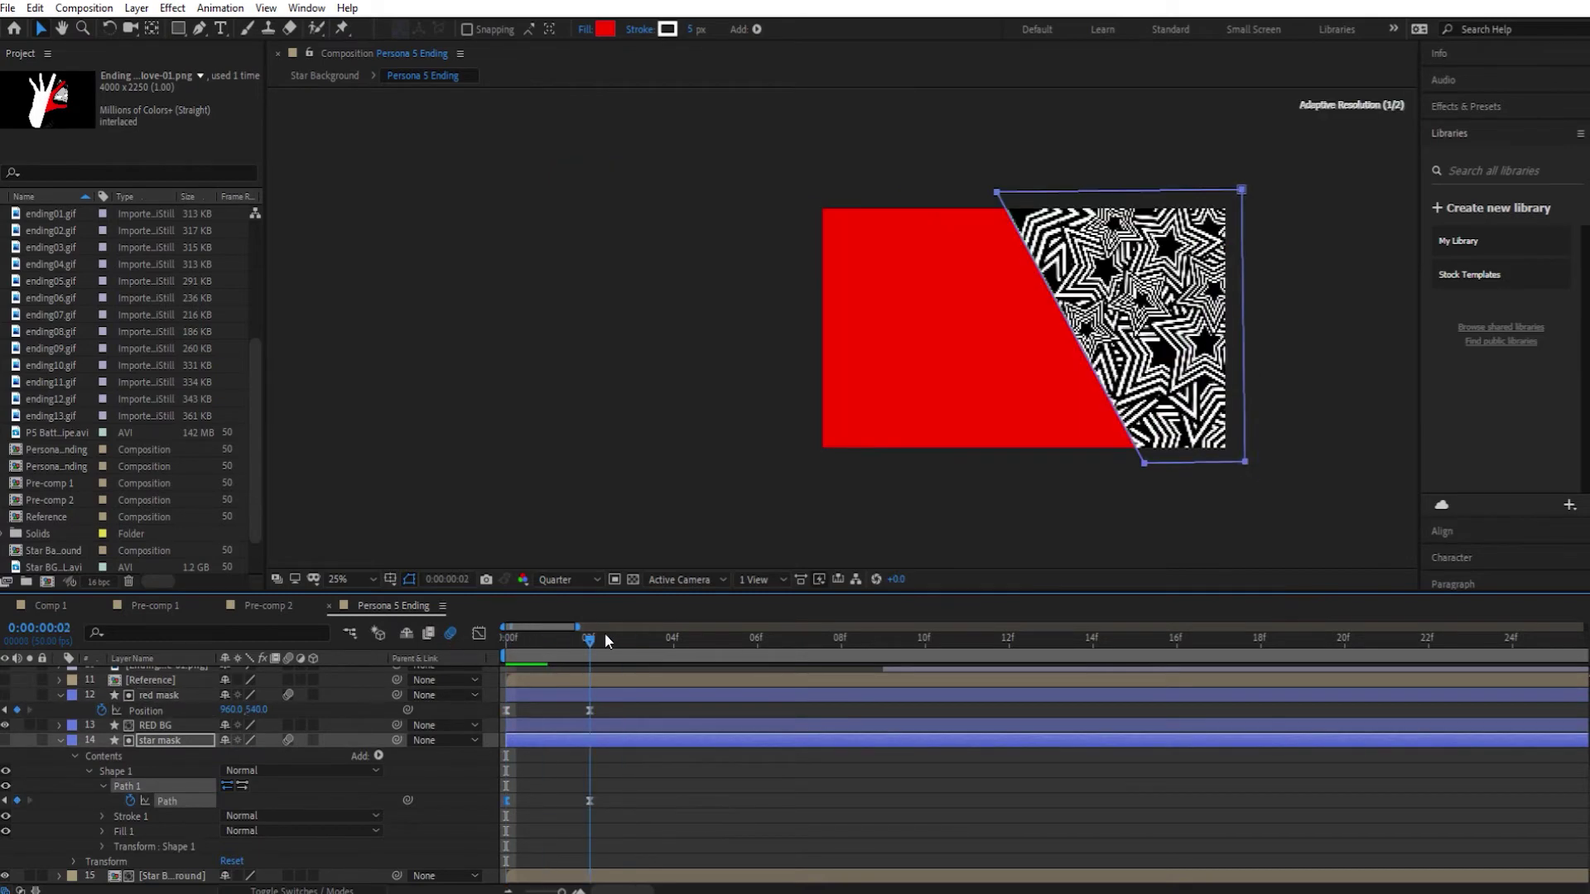
scroll(58, 771, up, 5)
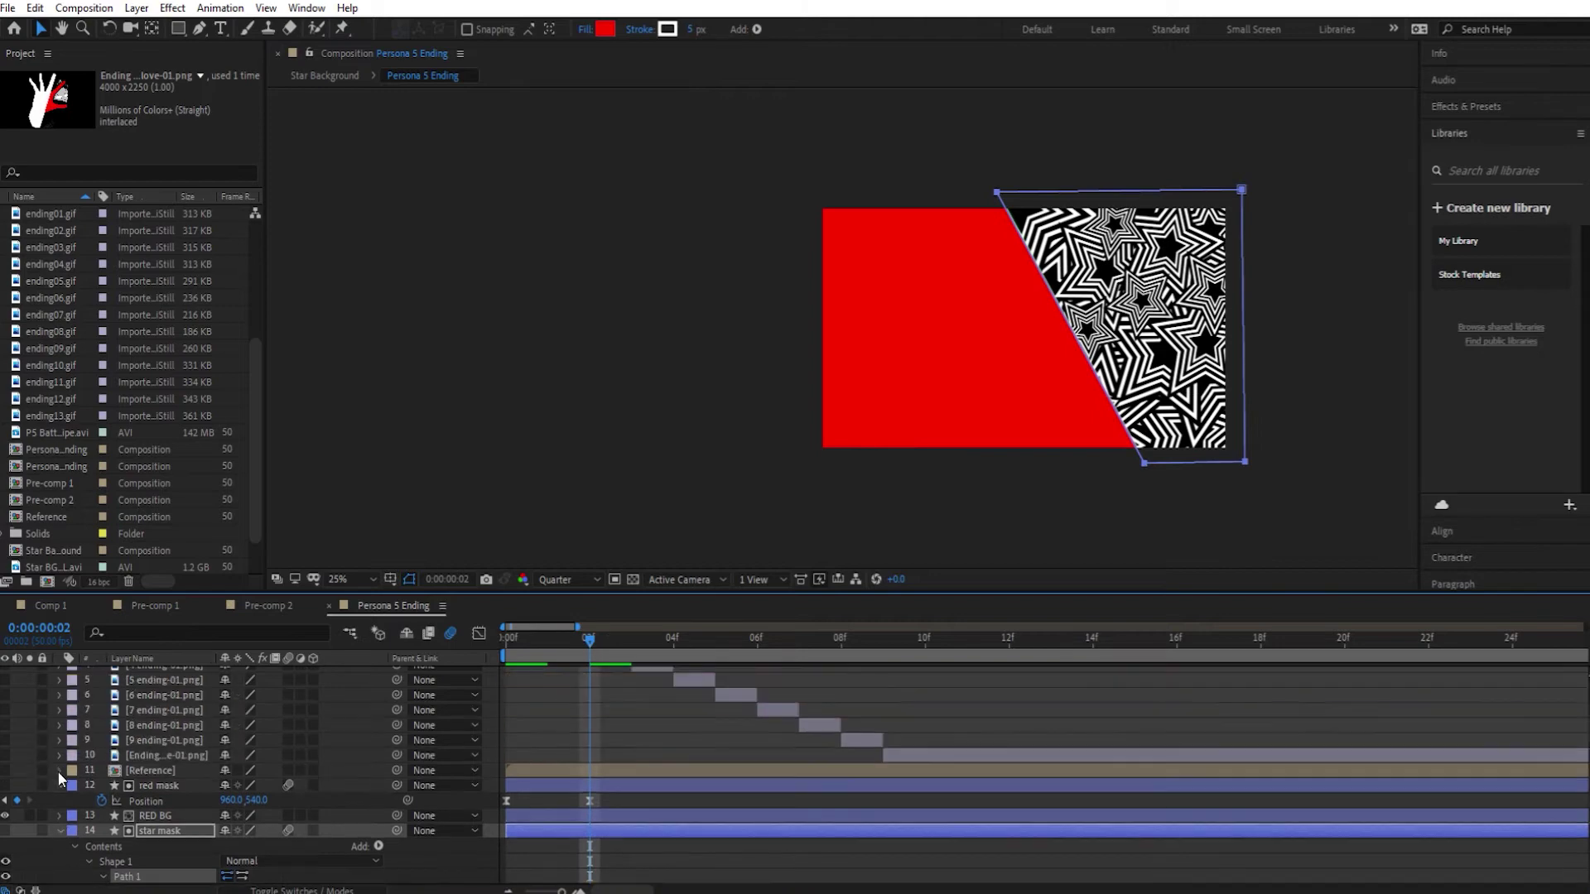
scroll(57, 771, down, 4)
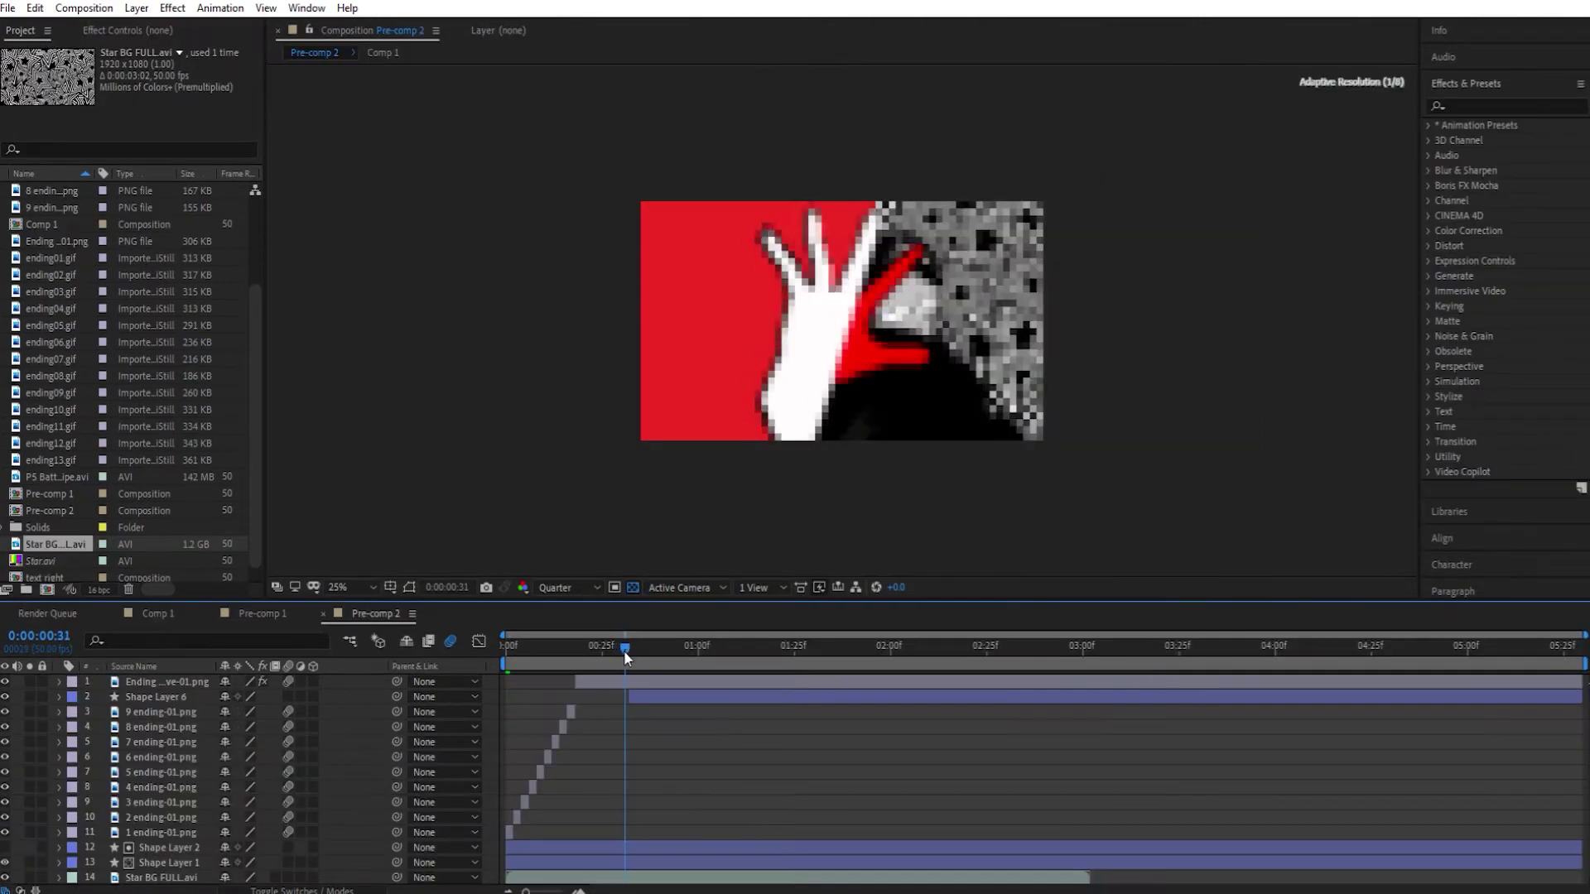
mouse_move(624, 649)
mouse_down()
mouse_move(699, 651)
mouse_move(629, 652)
mouse_up()
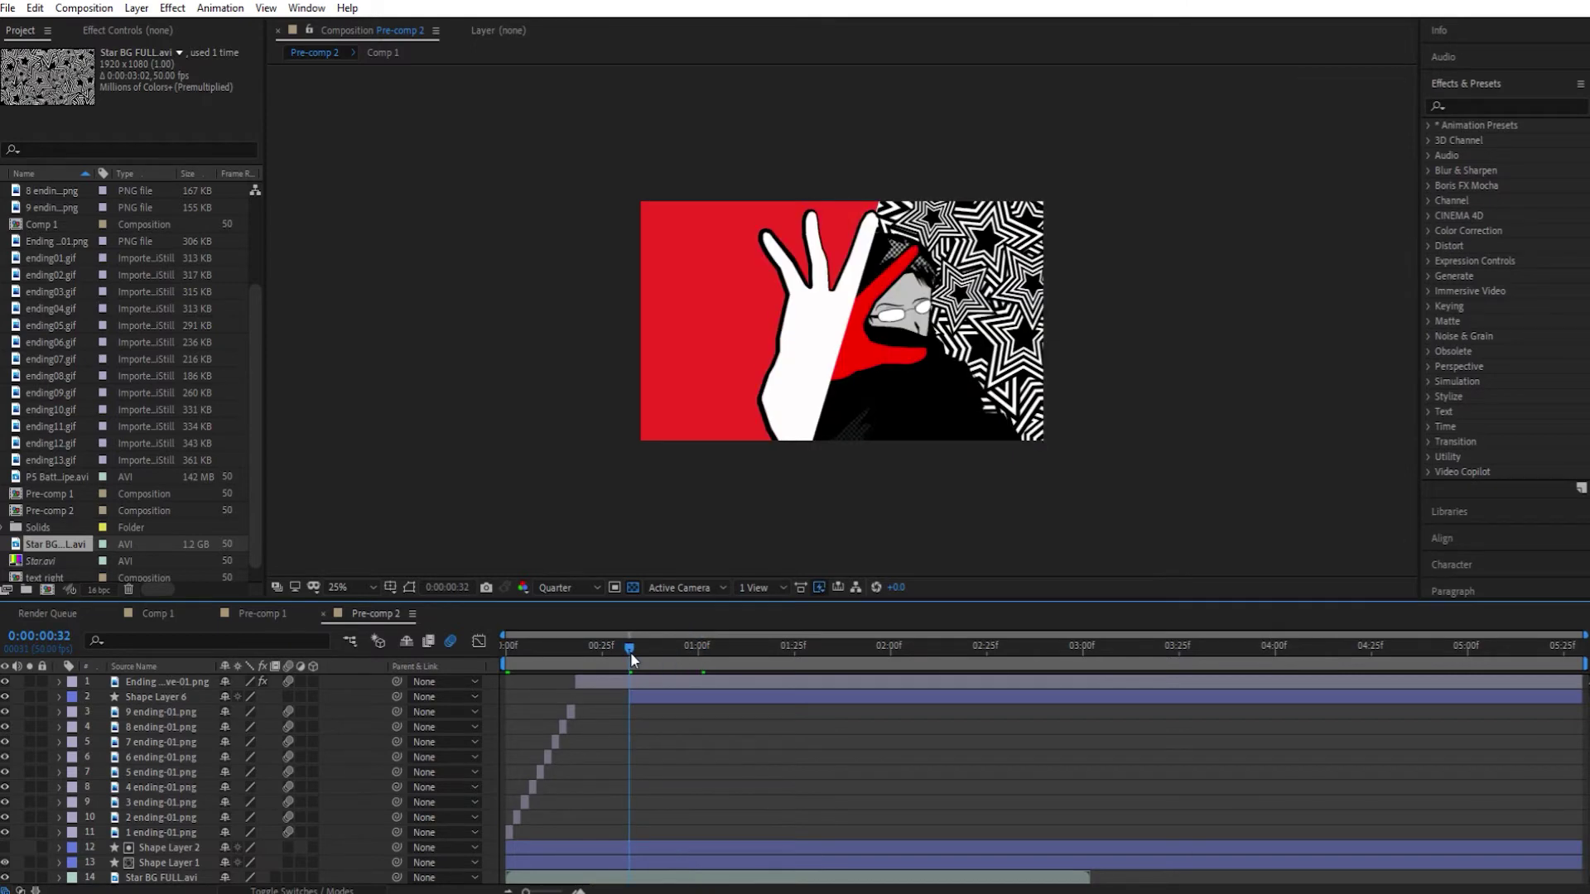
Hide Shape Layer 6 and add a 'thanks for watching' text layer below the ending frame layers
click(183, 697)
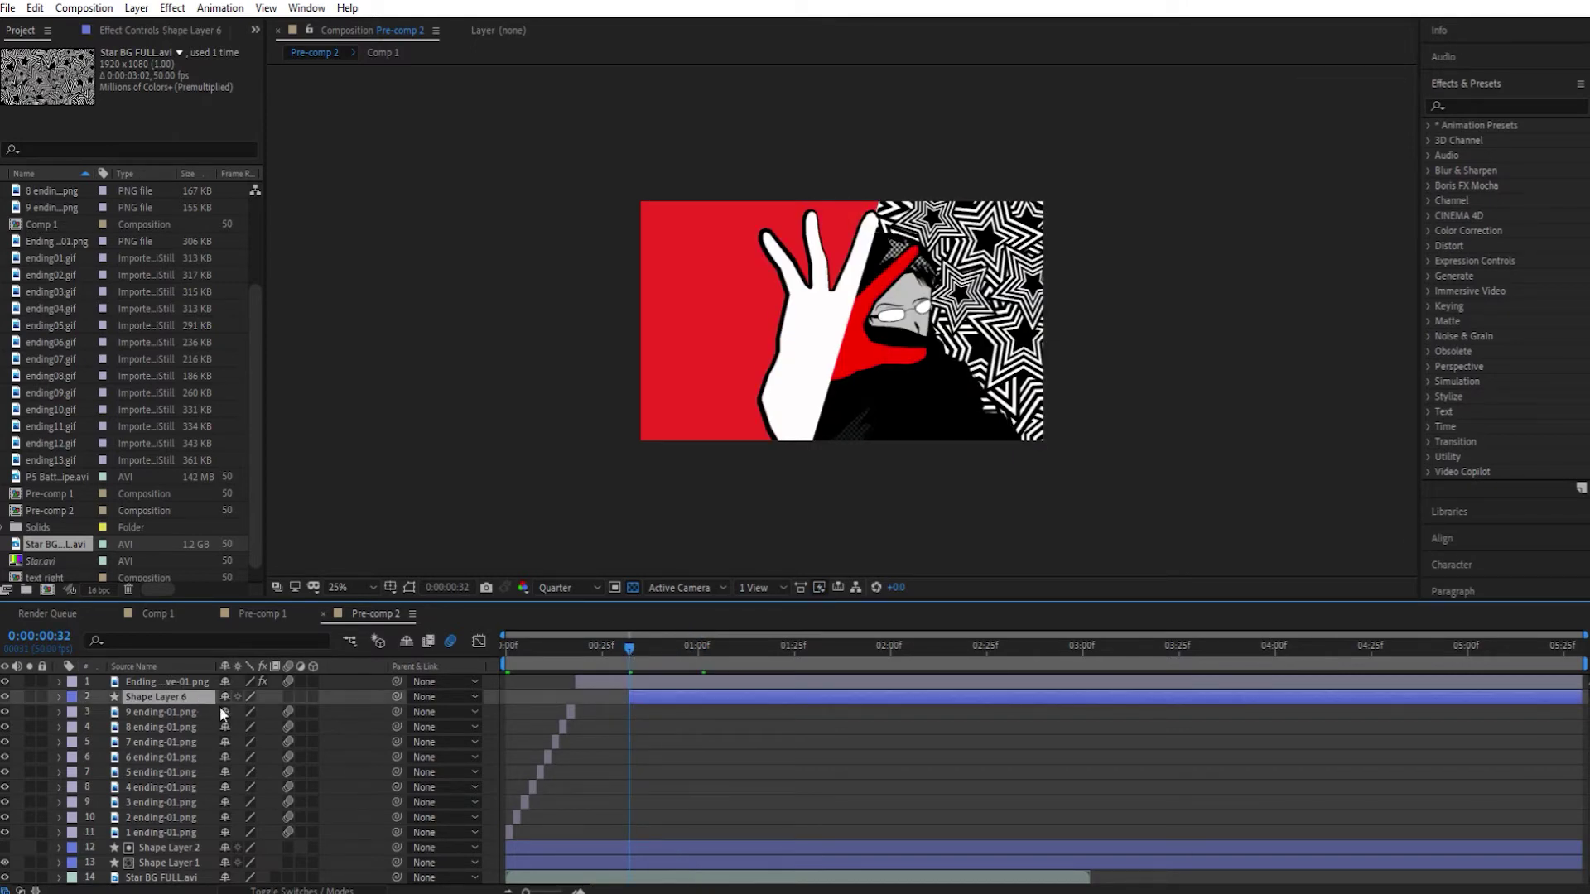
click(4, 696)
click(137, 7)
mouse_move(248, 28)
click(678, 282)
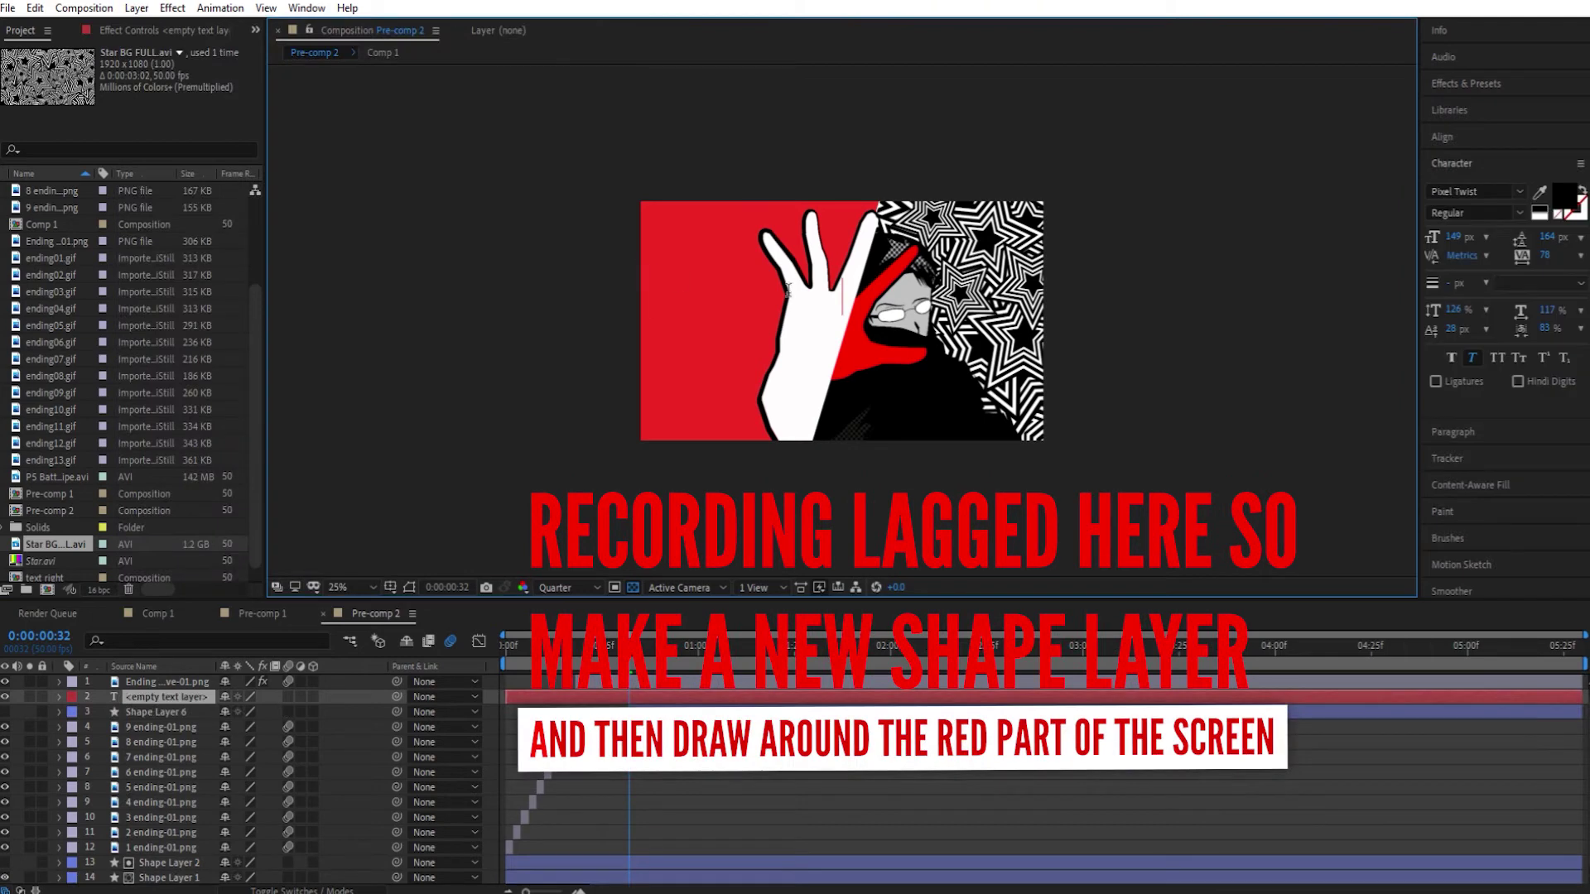
text(thanks for)
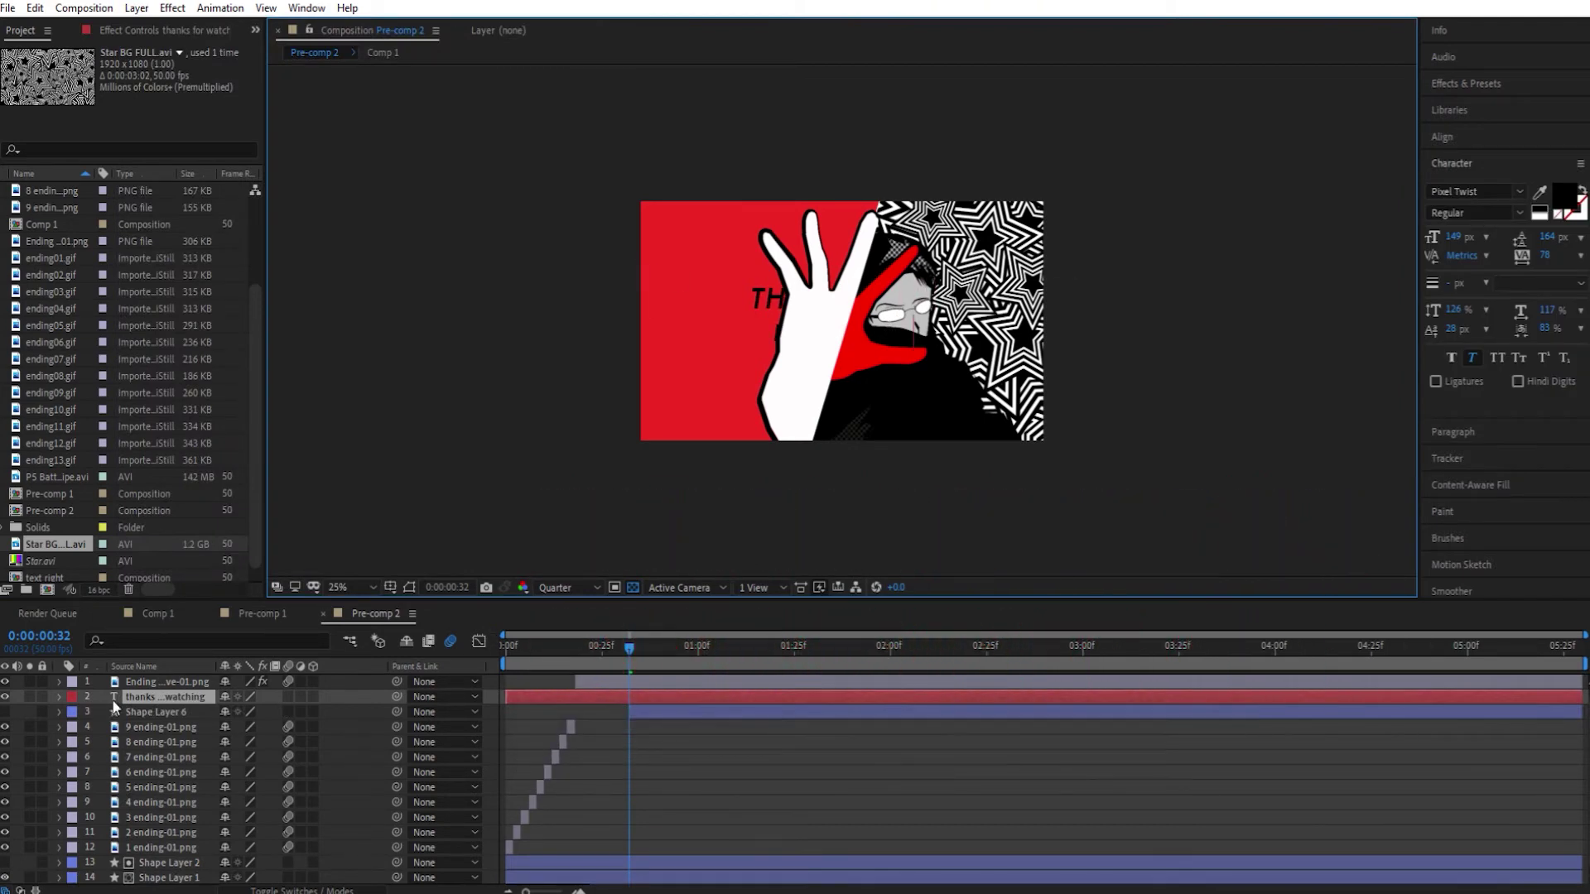
drag(155, 704, 166, 855)
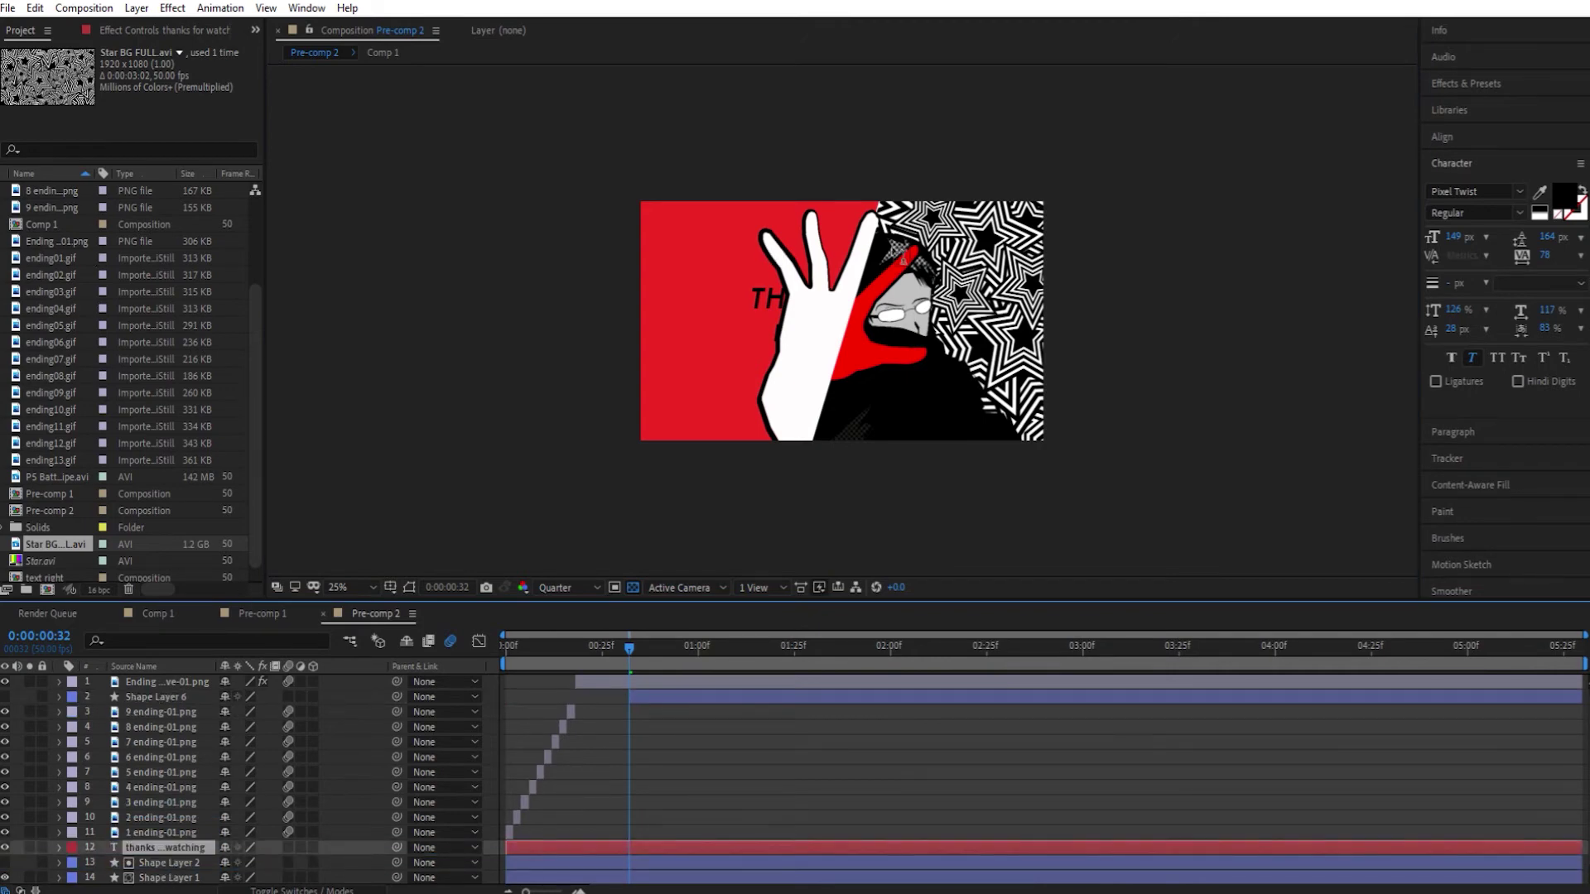
Show the tools panel from the window layout options
click(306, 7)
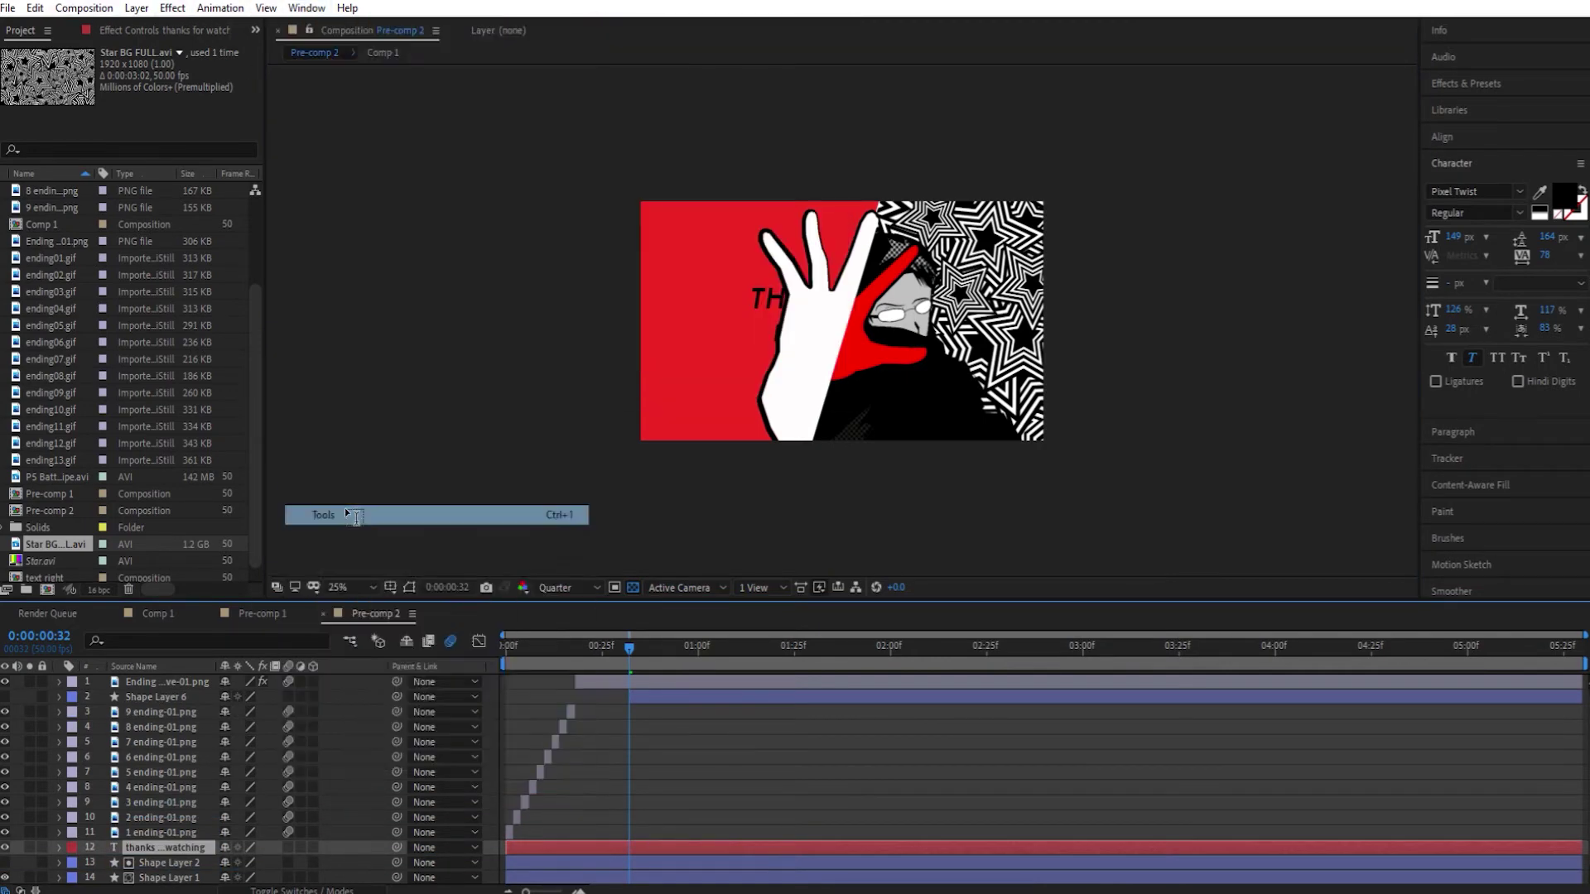
click(339, 515)
click(298, 10)
Reset the workspace and move the text left onto the red area
mouse_move(340, 29)
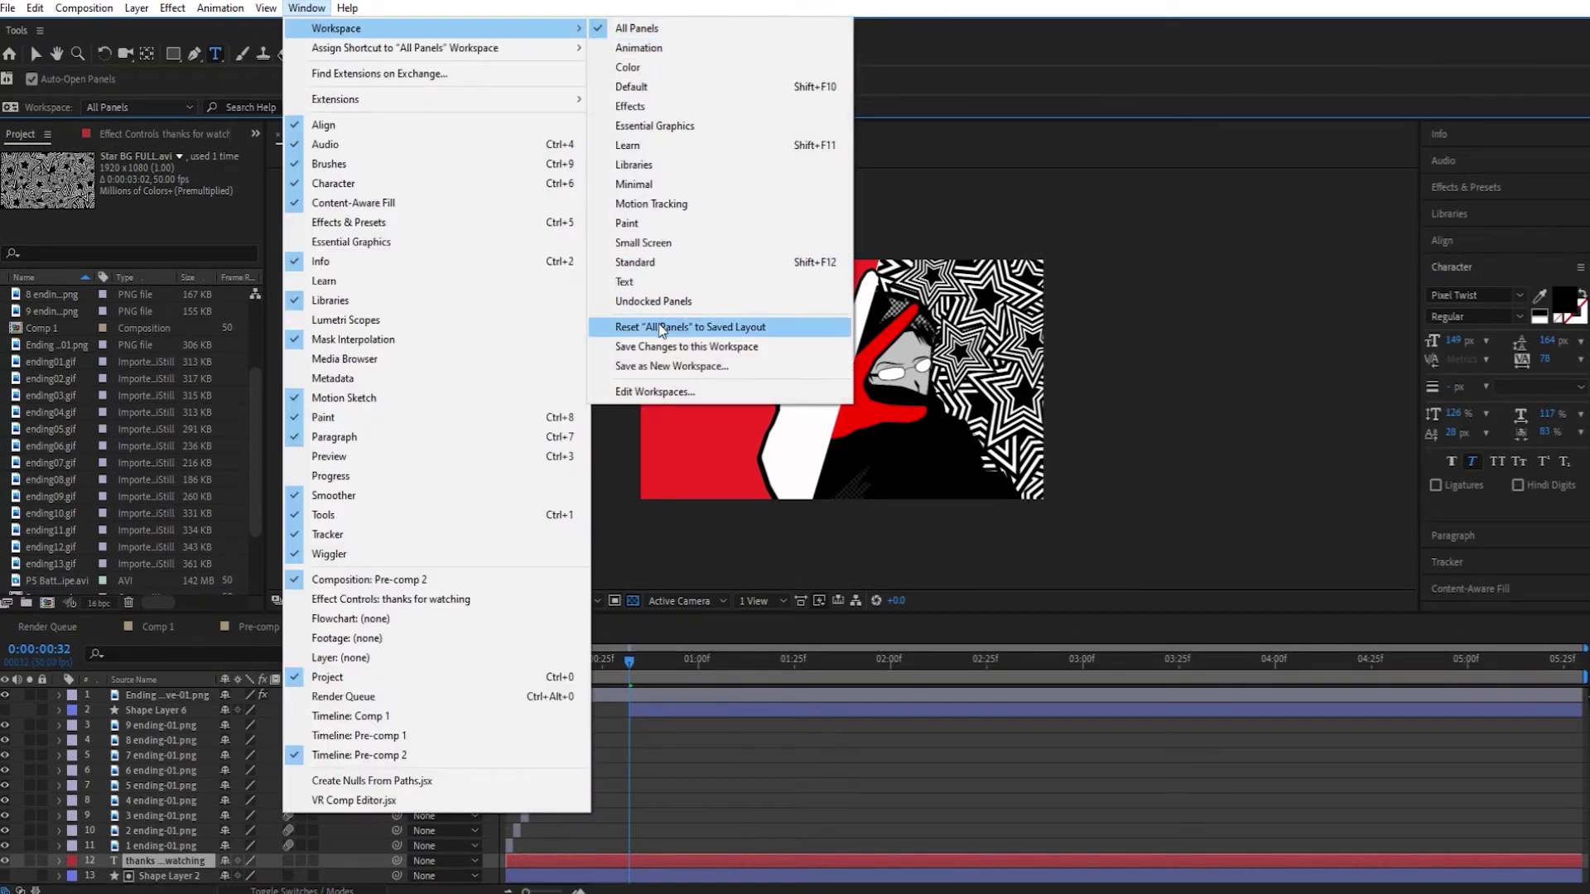
click(712, 328)
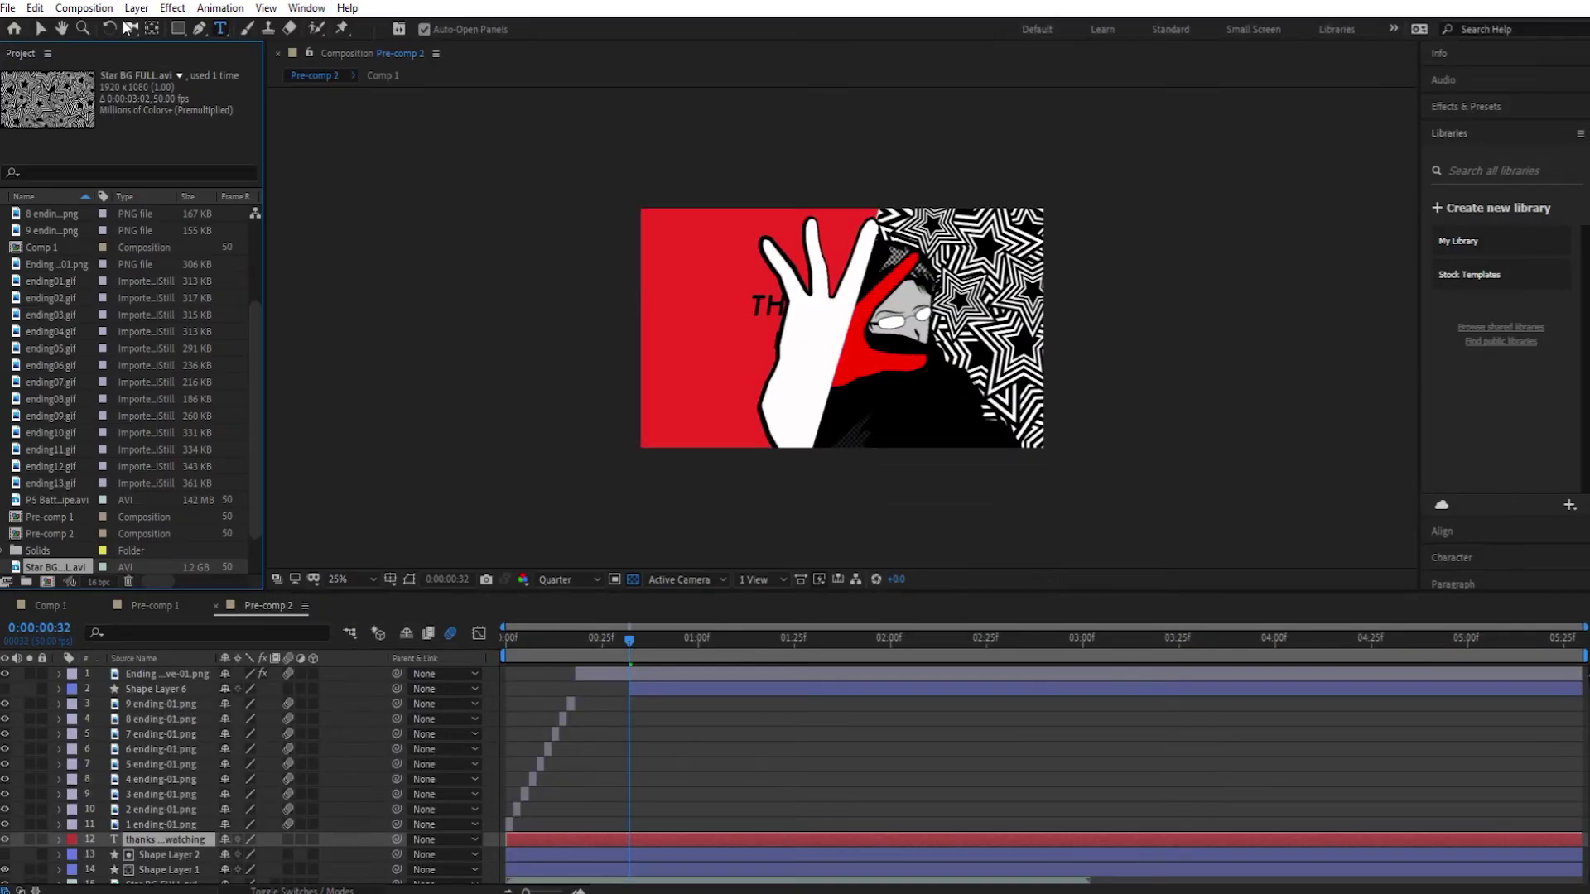
click(40, 29)
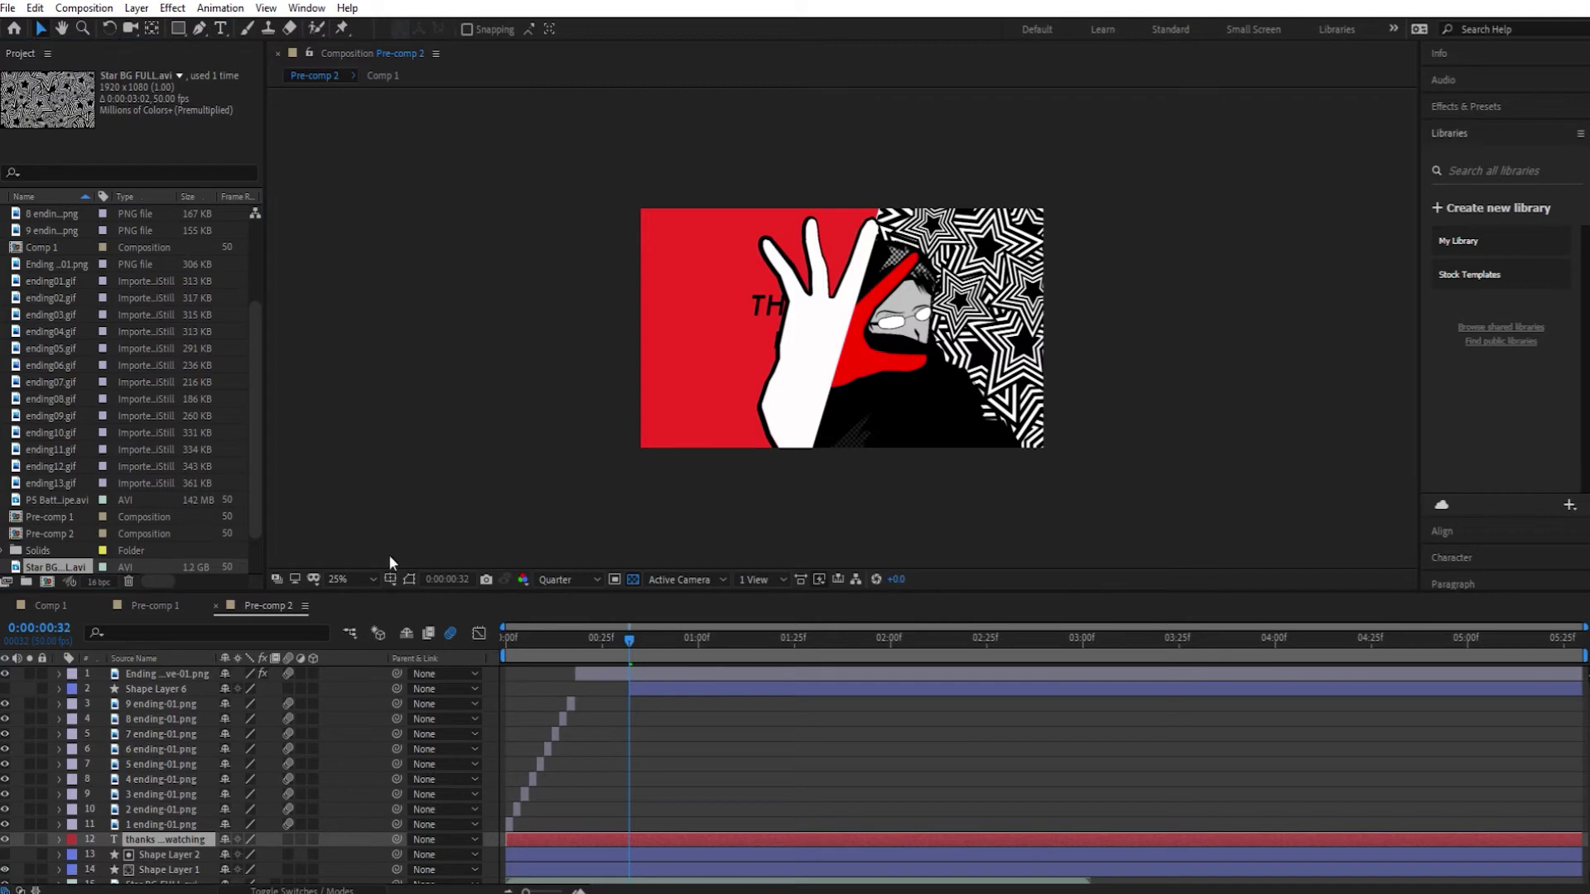
drag(780, 303, 673, 290)
Set the text's font to doctor punk
double_click(728, 303)
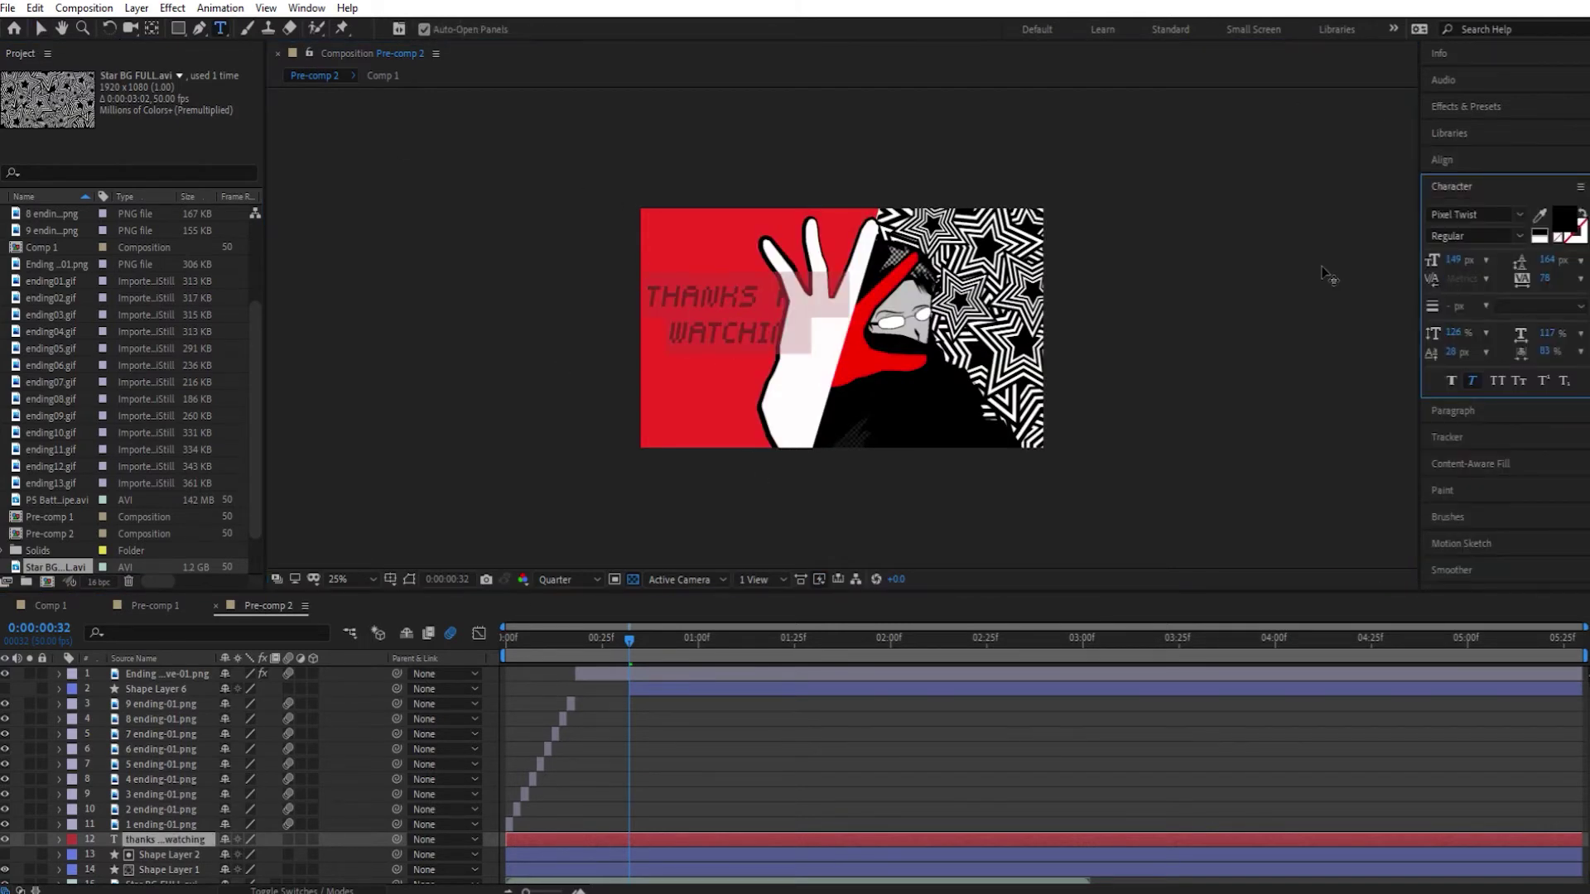
click(1519, 214)
text(doctor)
click(1388, 265)
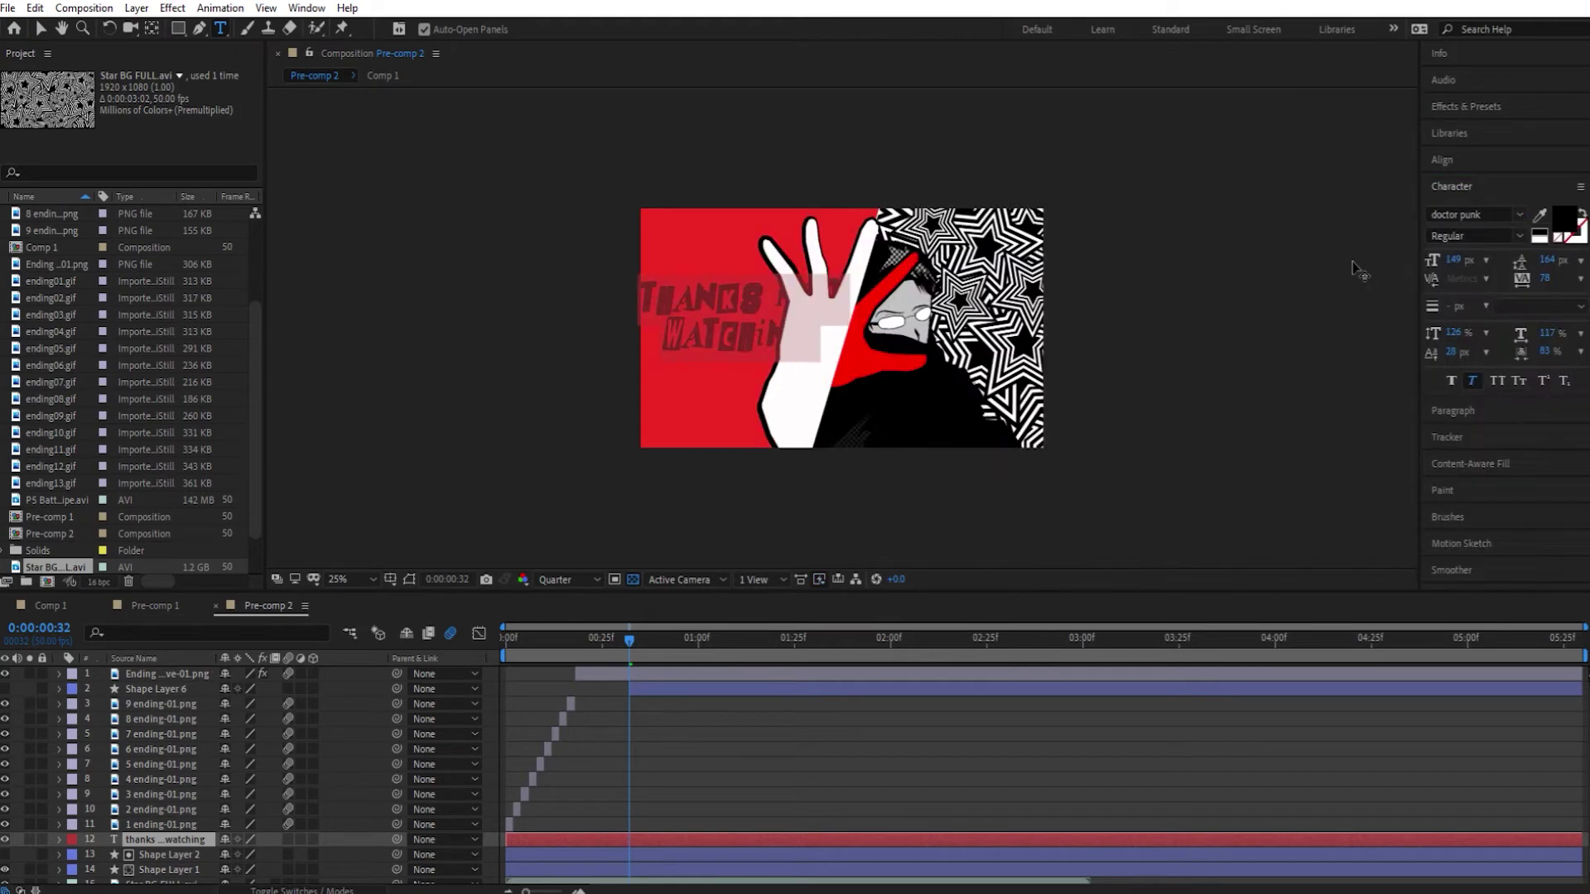
Give the text a black fill with a white outline
click(1563, 218)
drag(66, 433, 40, 376)
click(431, 384)
click(40, 28)
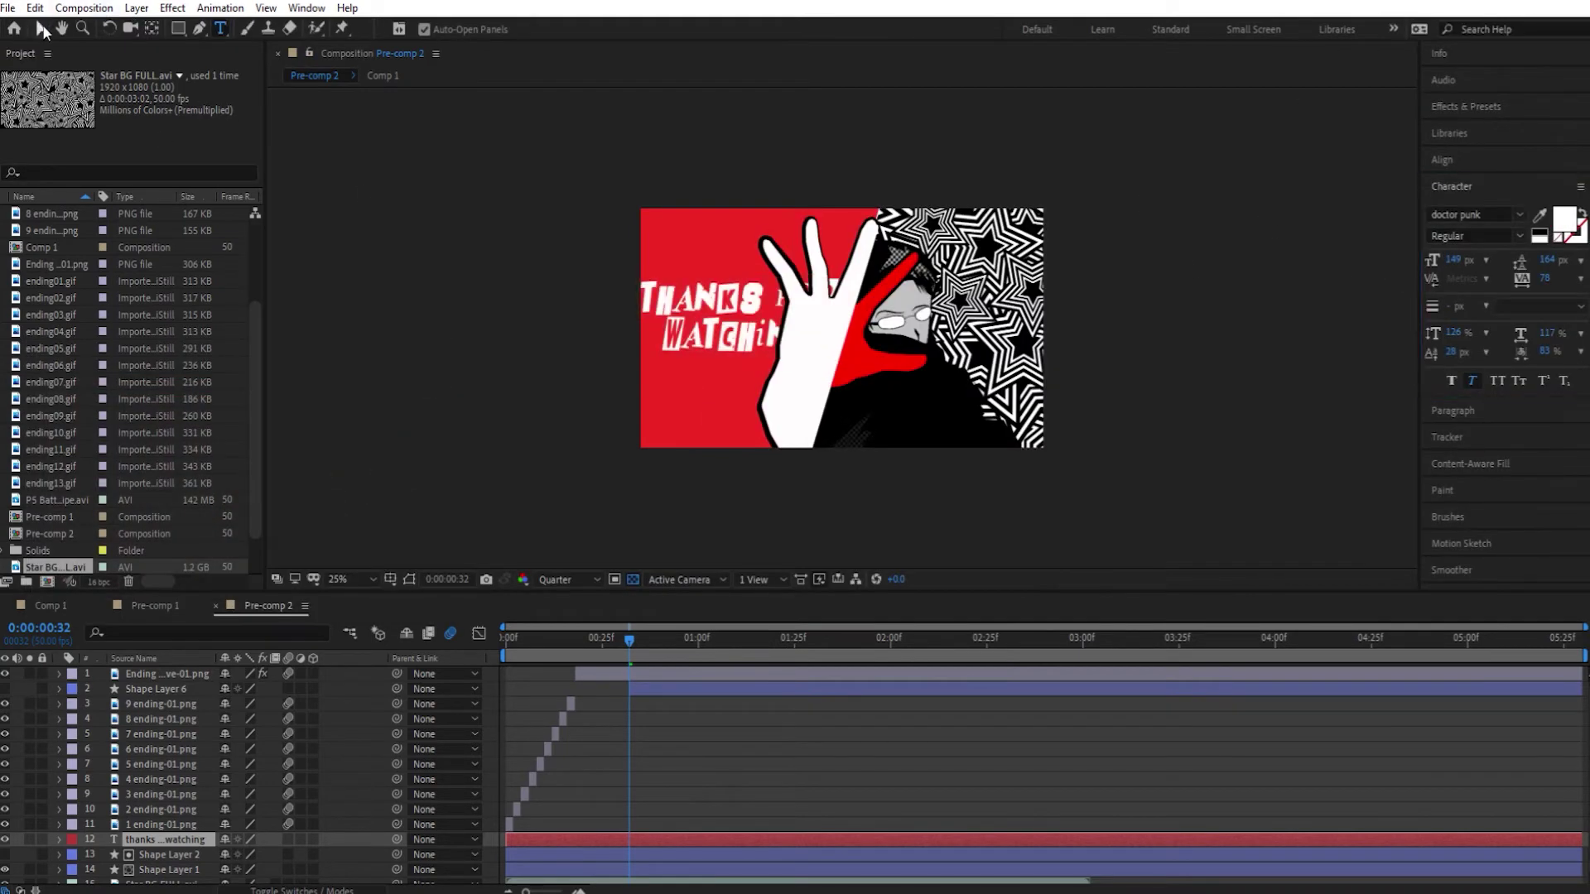
click(715, 310)
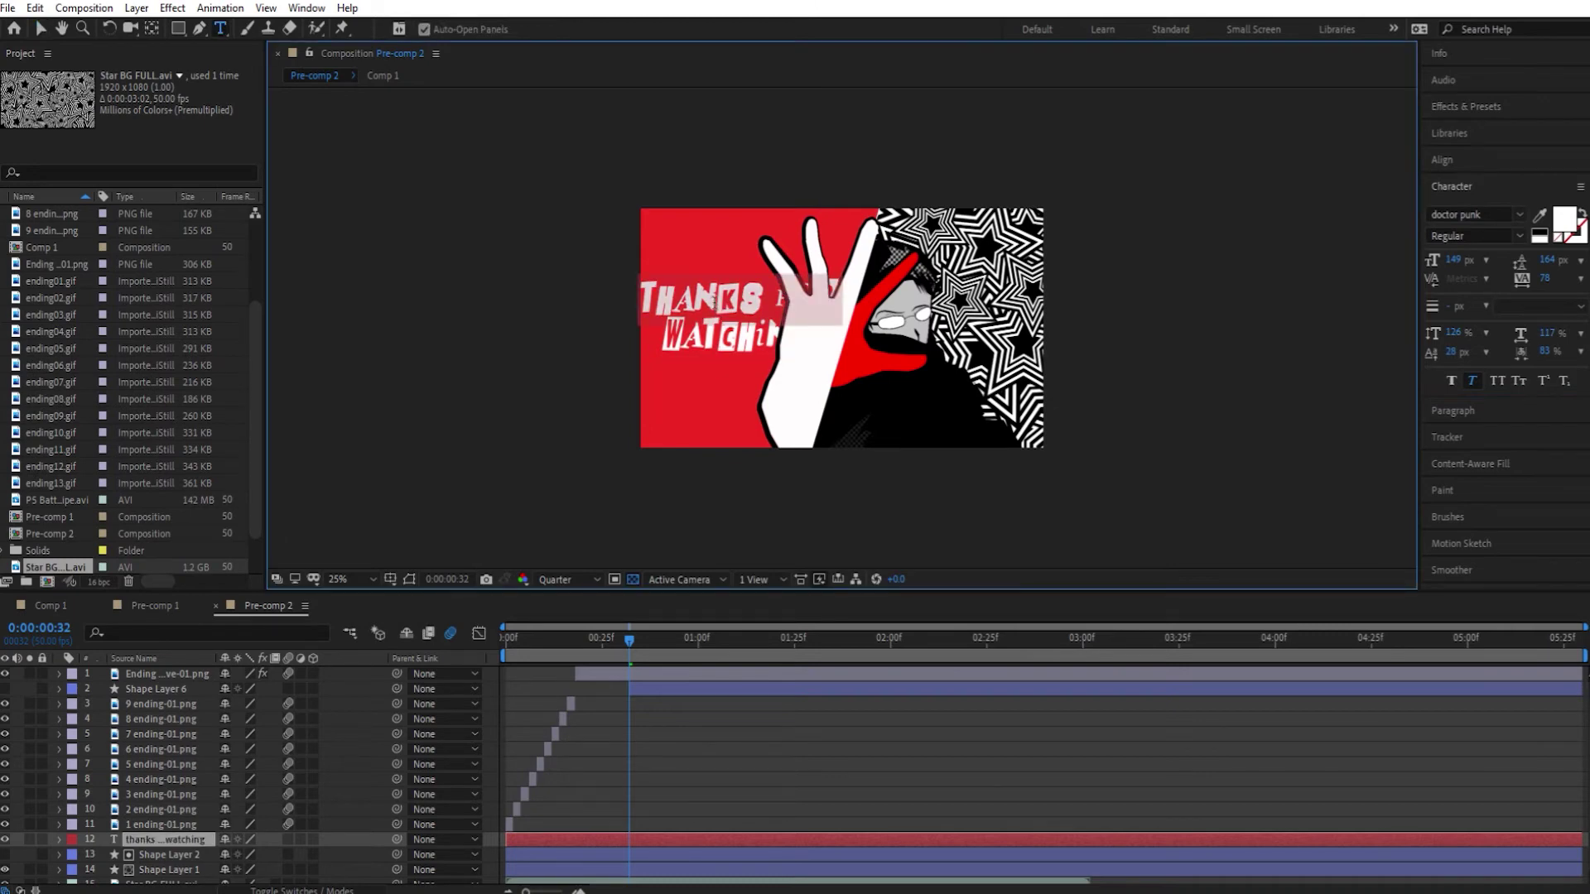
click(1564, 220)
drag(158, 515, 151, 623)
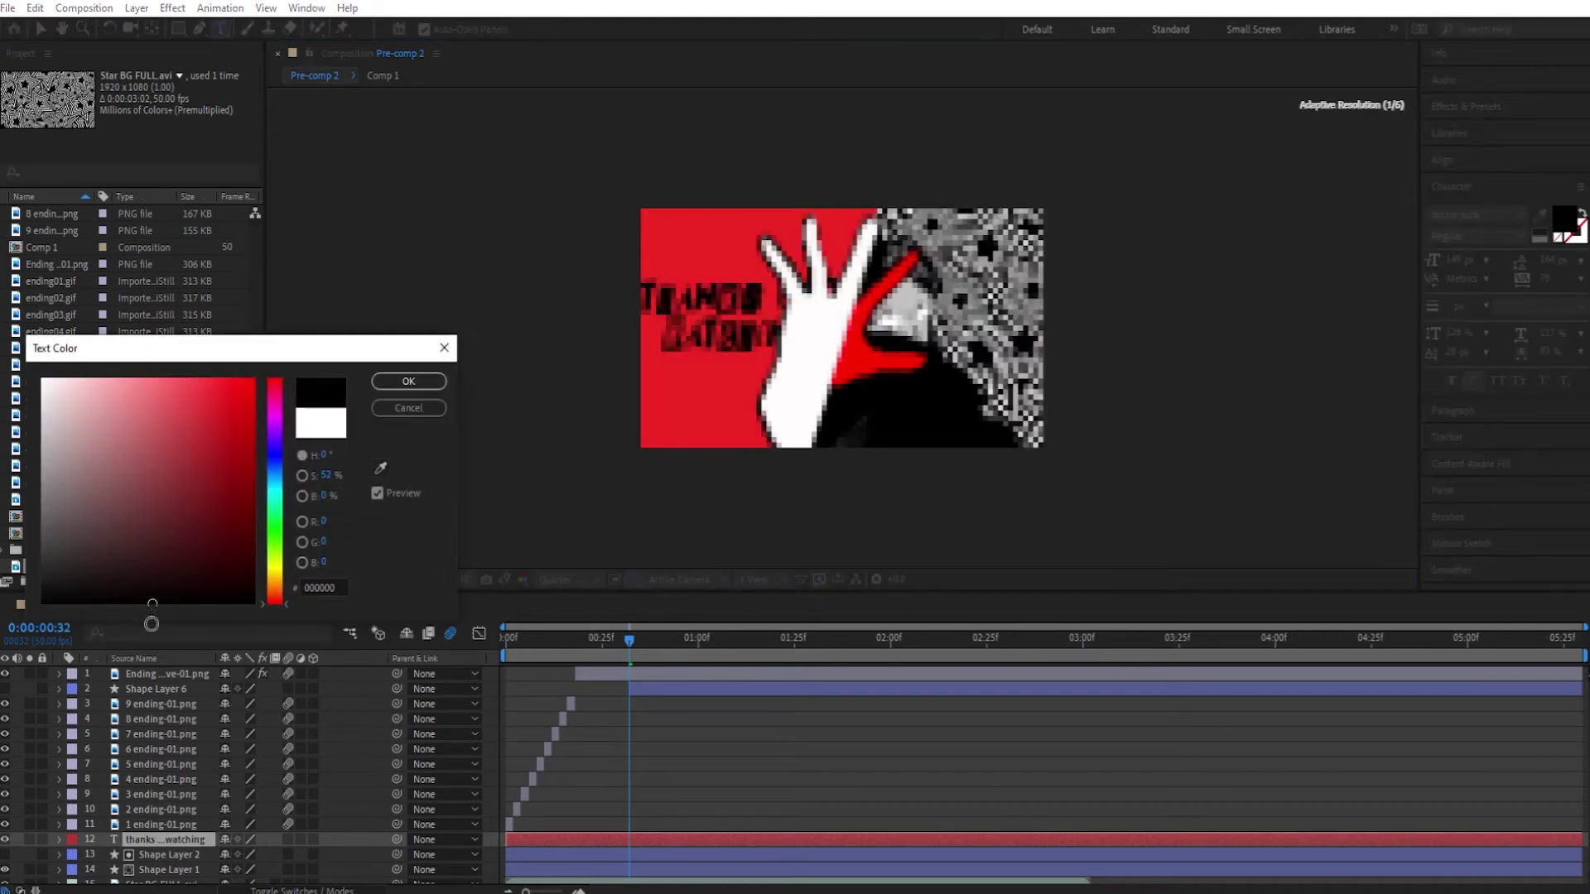
click(408, 382)
click(1575, 230)
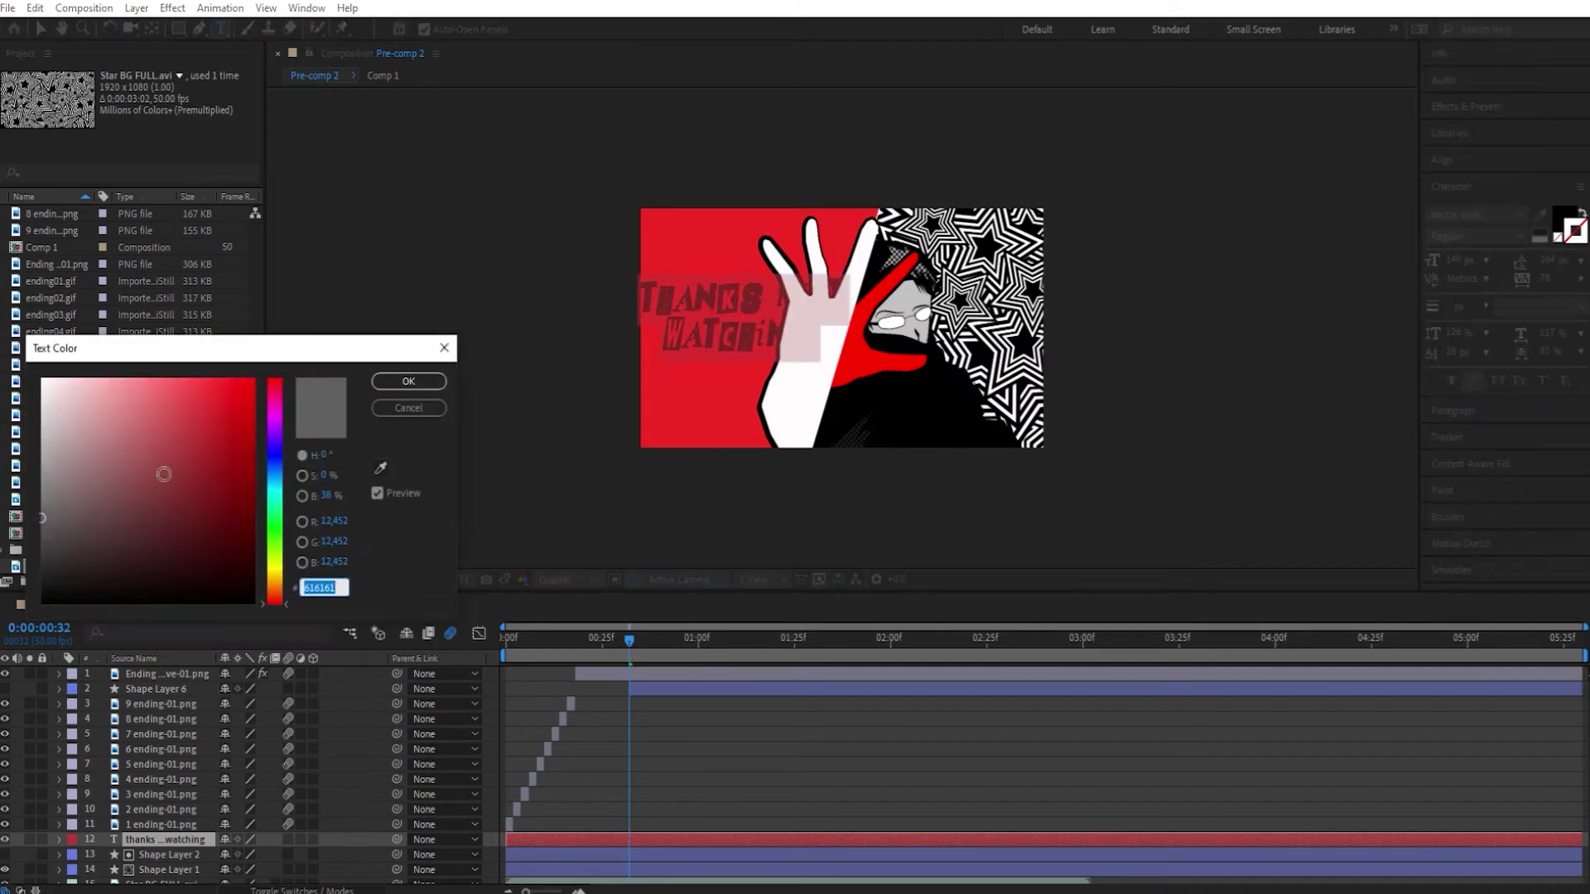
click(409, 375)
click(42, 33)
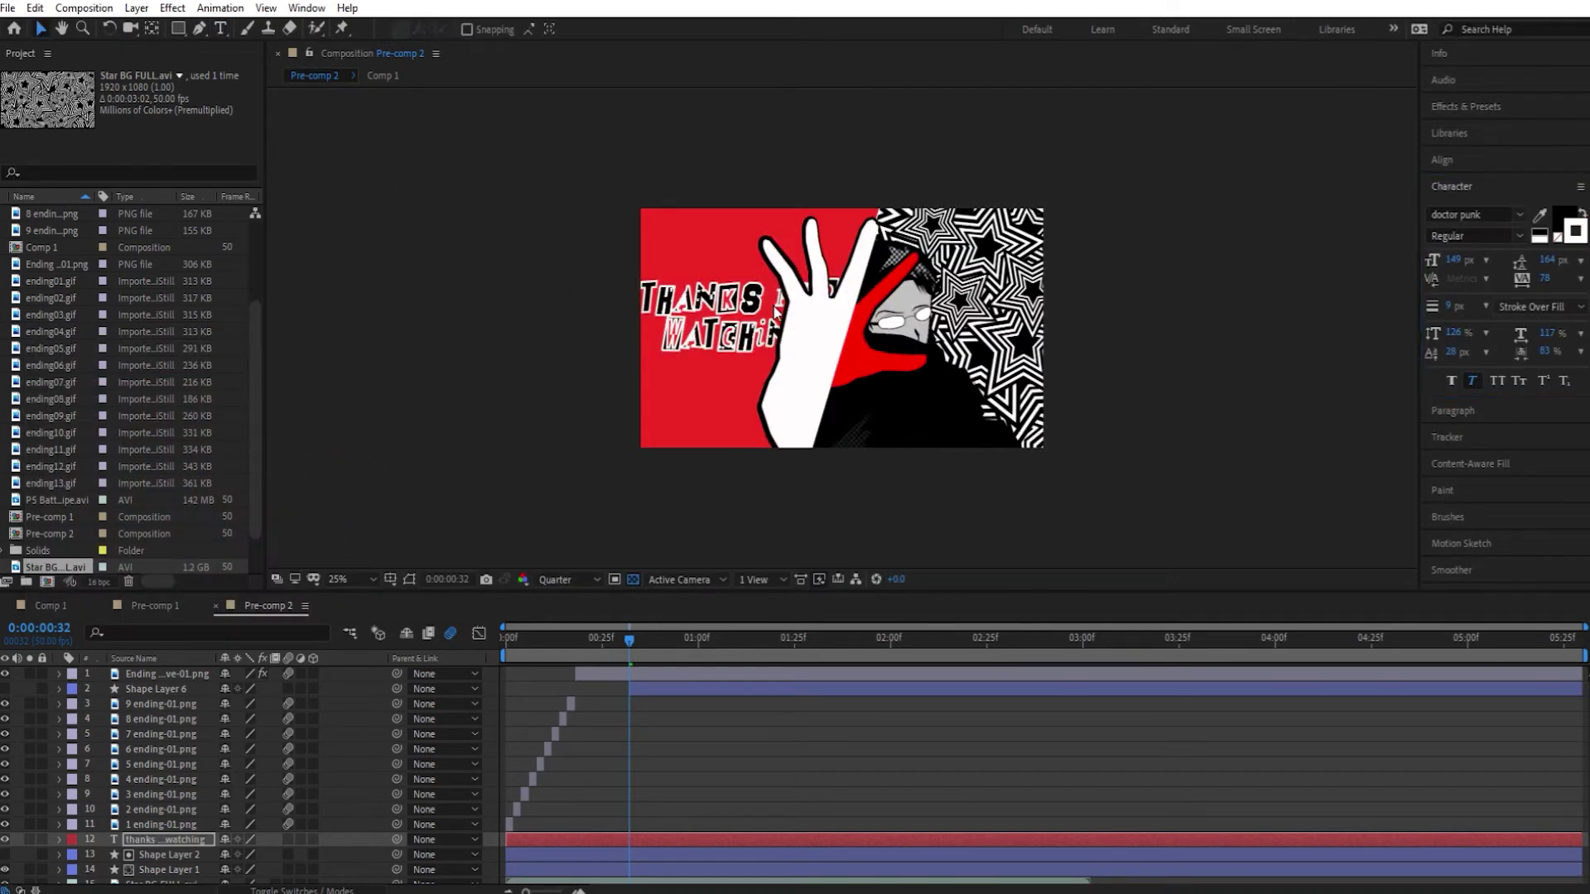
Put FOR on its own line and shrink the text to 86 px
double_click(763, 310)
click(776, 303)
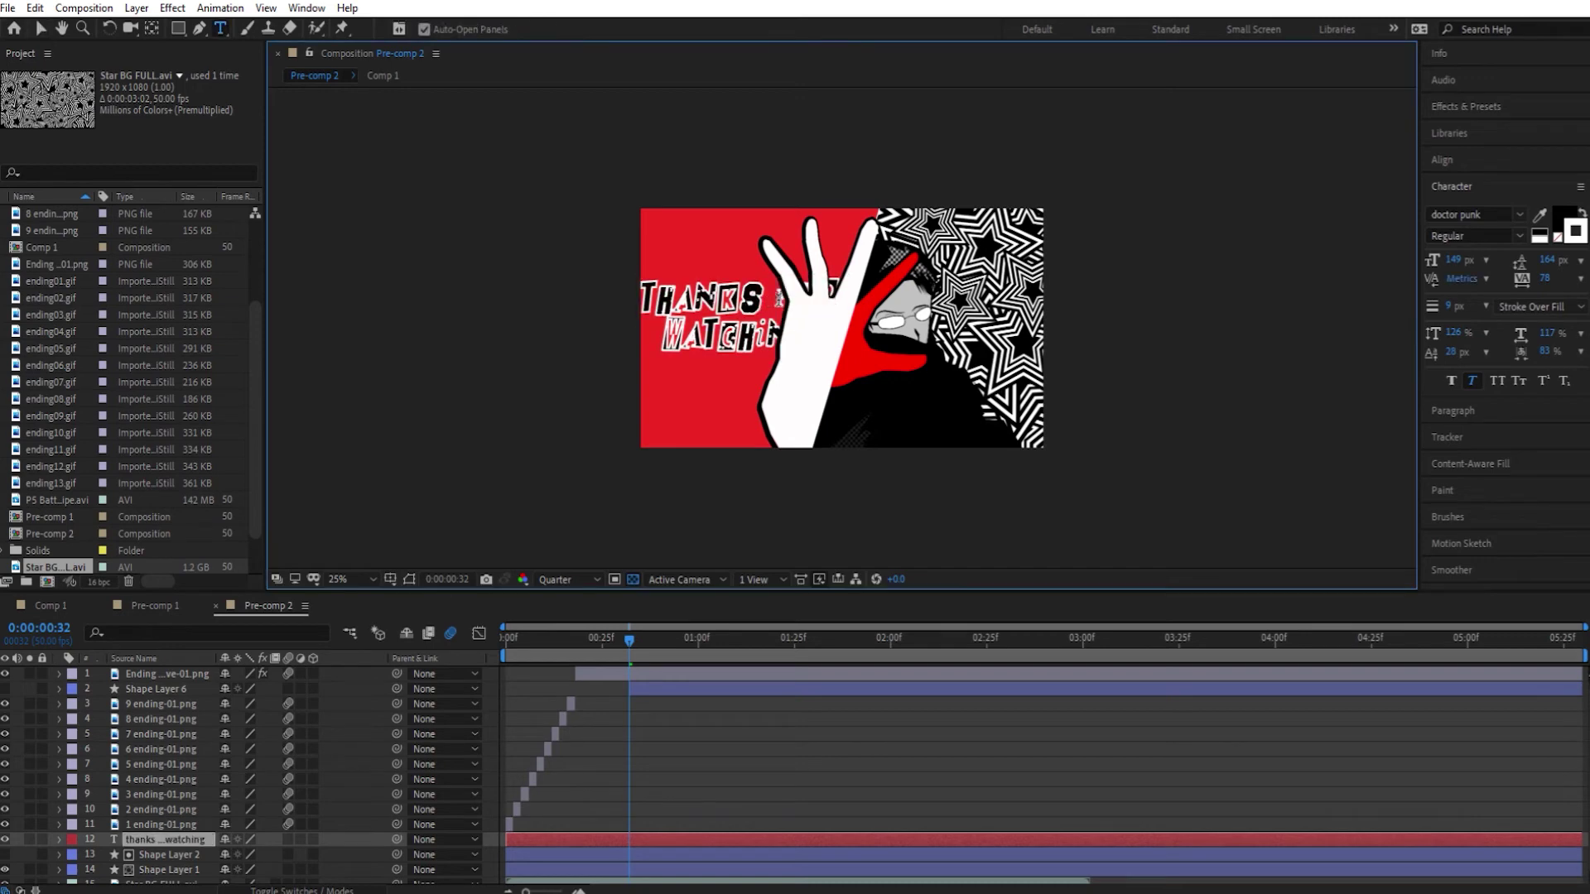
key(Return)
click(41, 29)
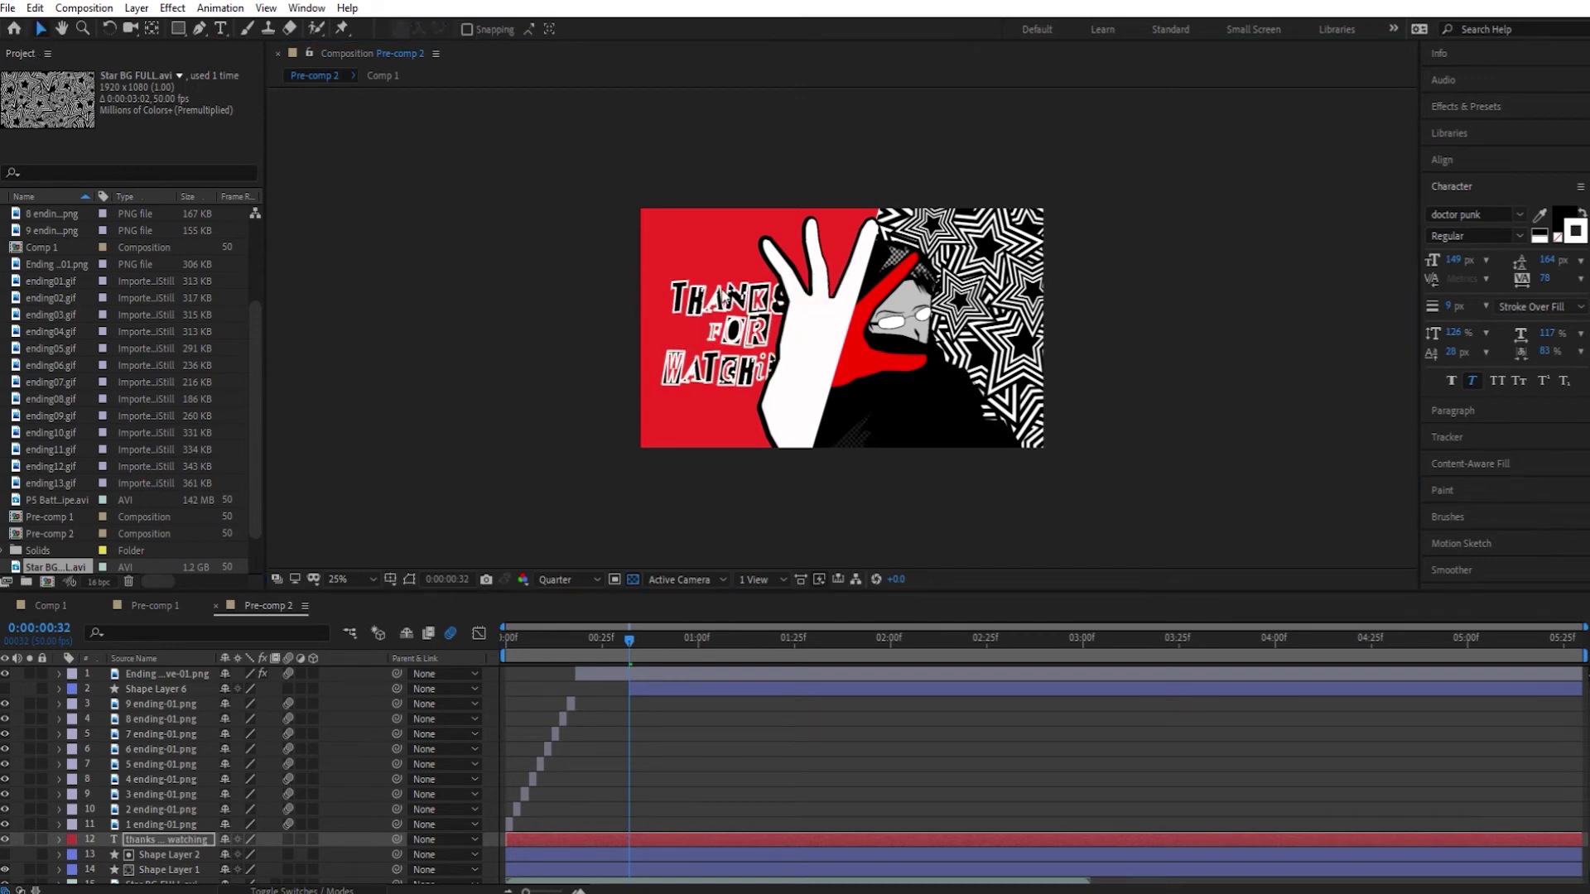
drag(1459, 260, 1403, 260)
click(727, 310)
Rotate the text to -14° and thin the white outline to 3 px
key(r)
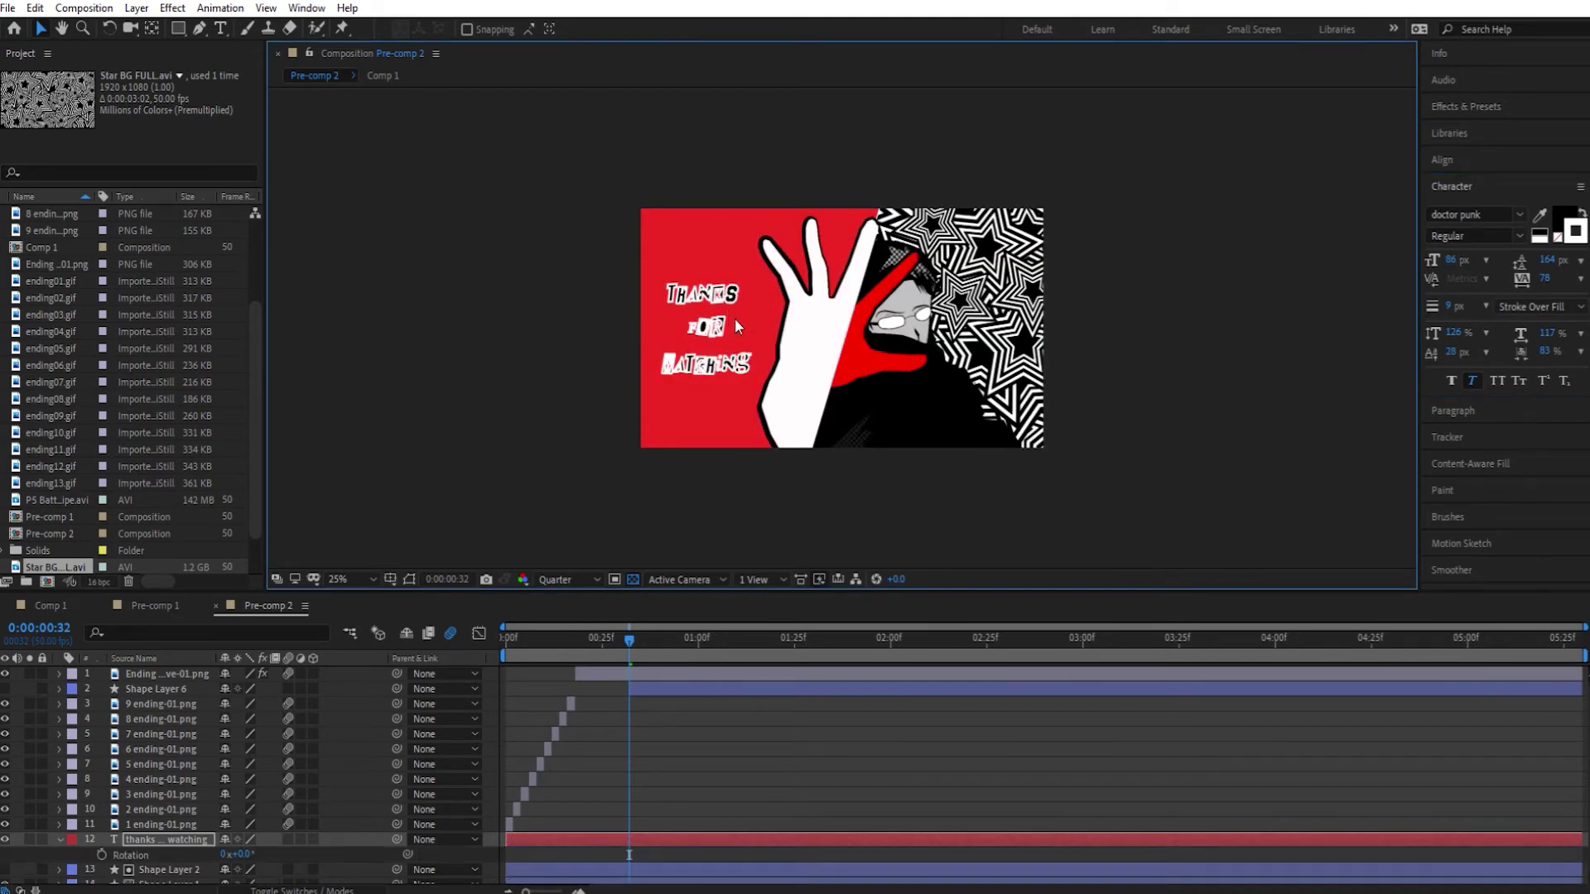
drag(236, 855, 599, 543)
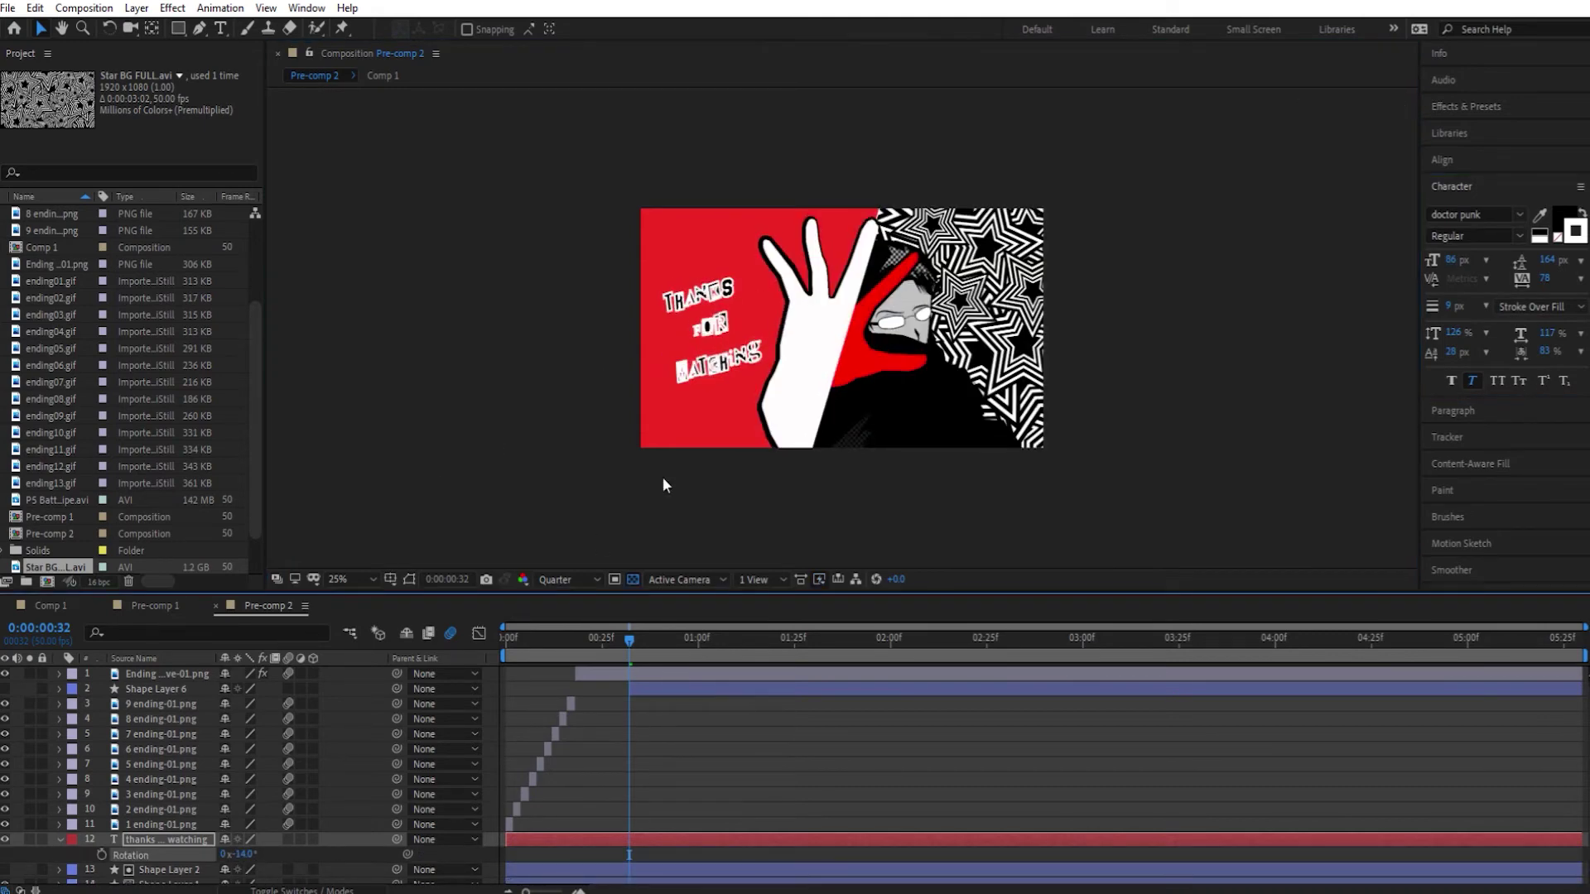
drag(1447, 307, 1440, 313)
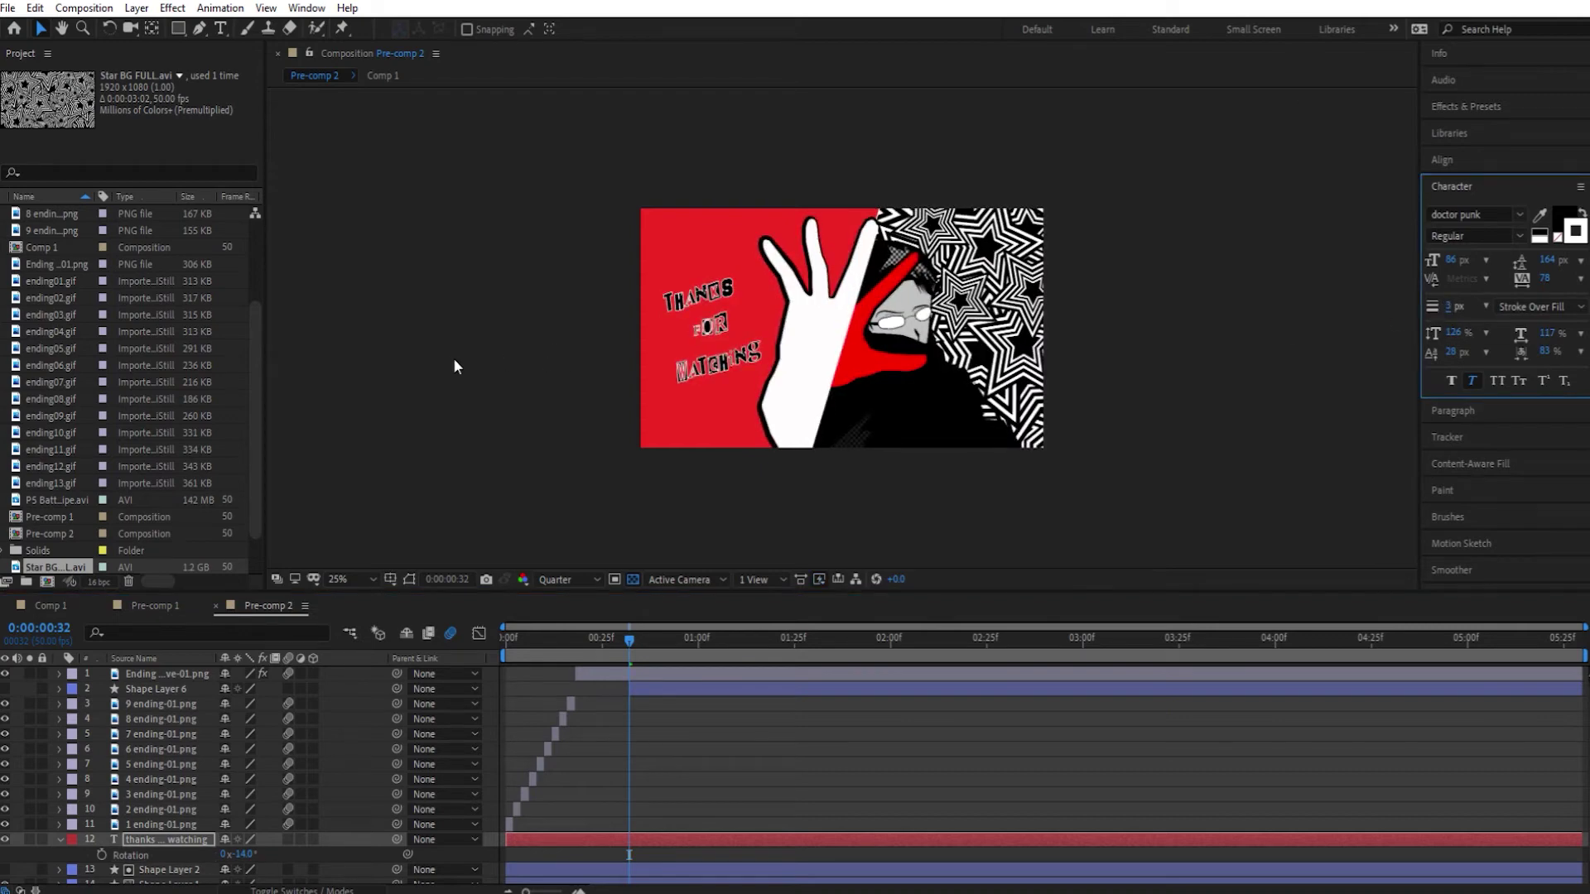
Trim the text layer to start at frame 32 and preview its appearance
click(334, 530)
click(172, 839)
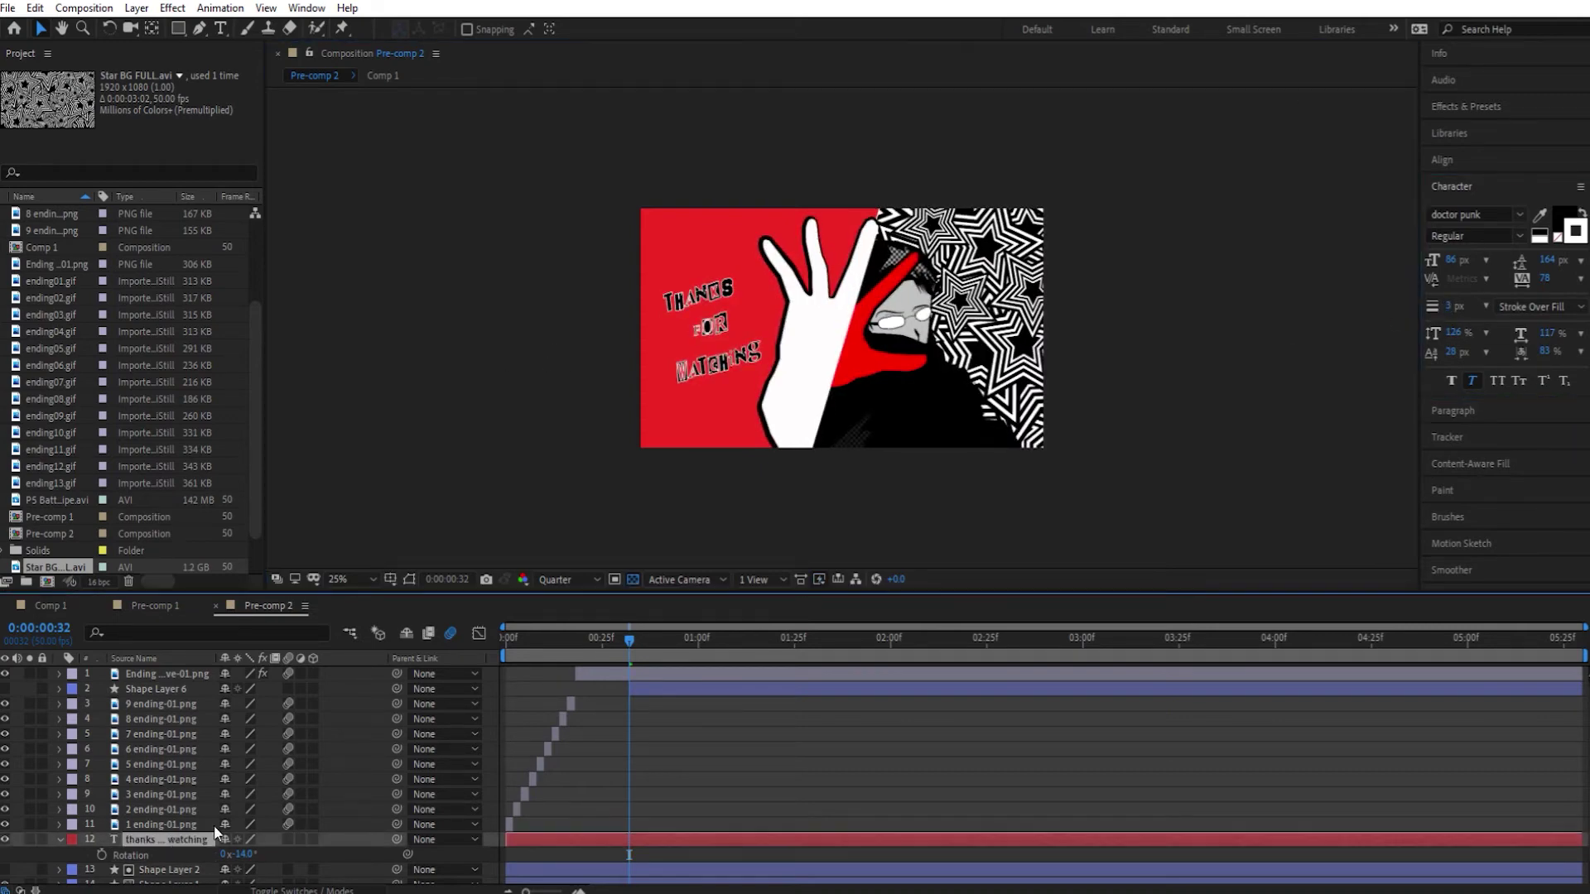
drag(507, 838, 628, 839)
mouse_move(628, 636)
mouse_down()
mouse_move(642, 637)
mouse_move(628, 640)
mouse_up()
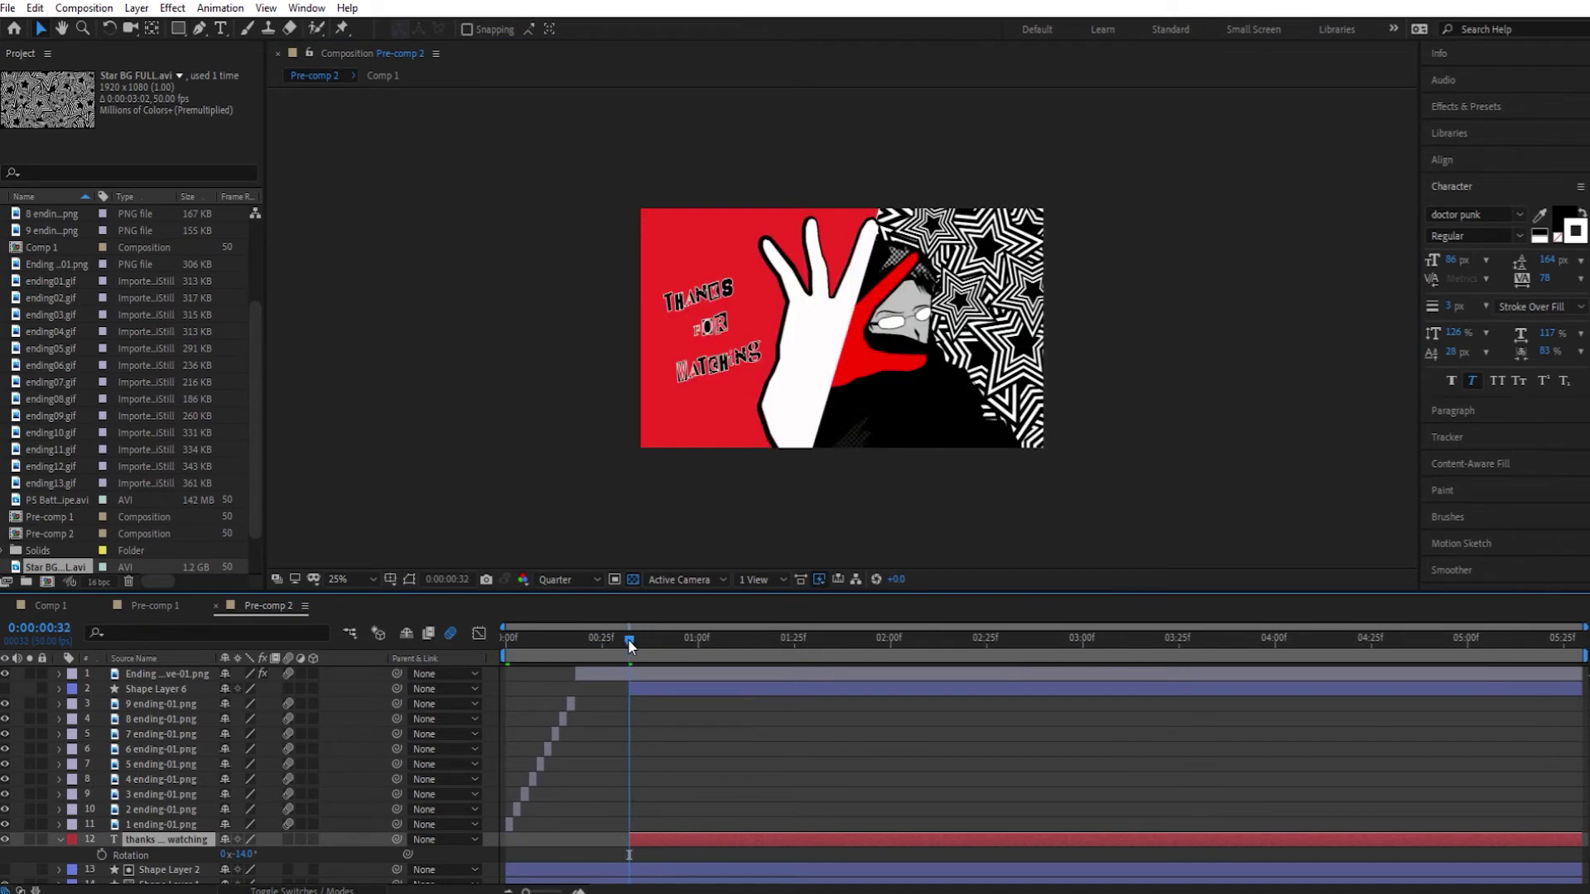
Add a lime green solid, scale it to 43%, and move it over the text
click(137, 8)
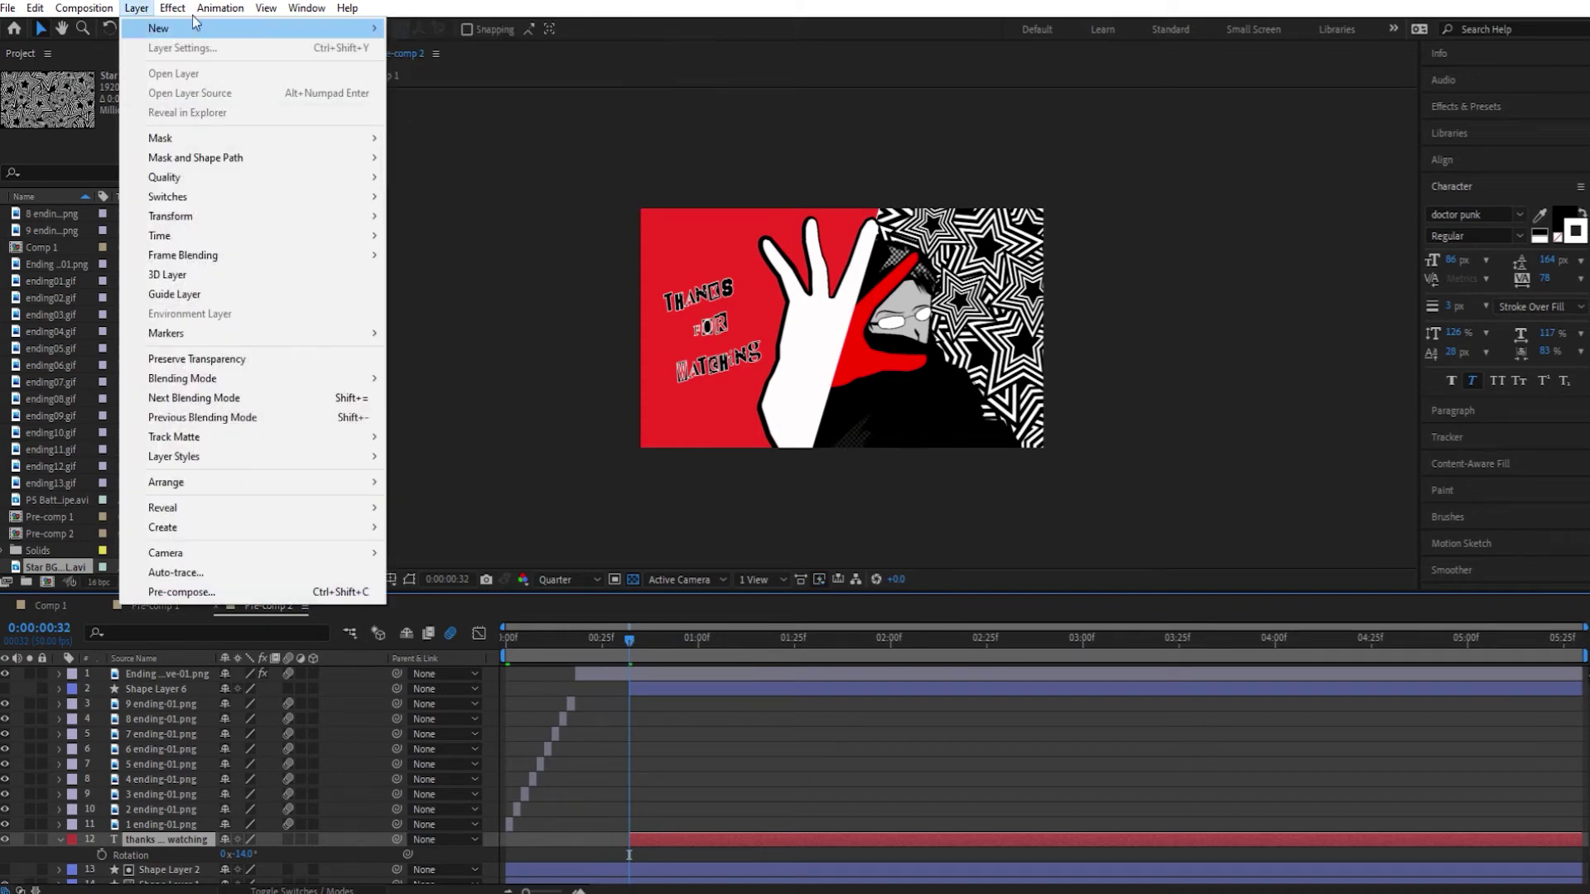
mouse_move(207, 29)
click(451, 47)
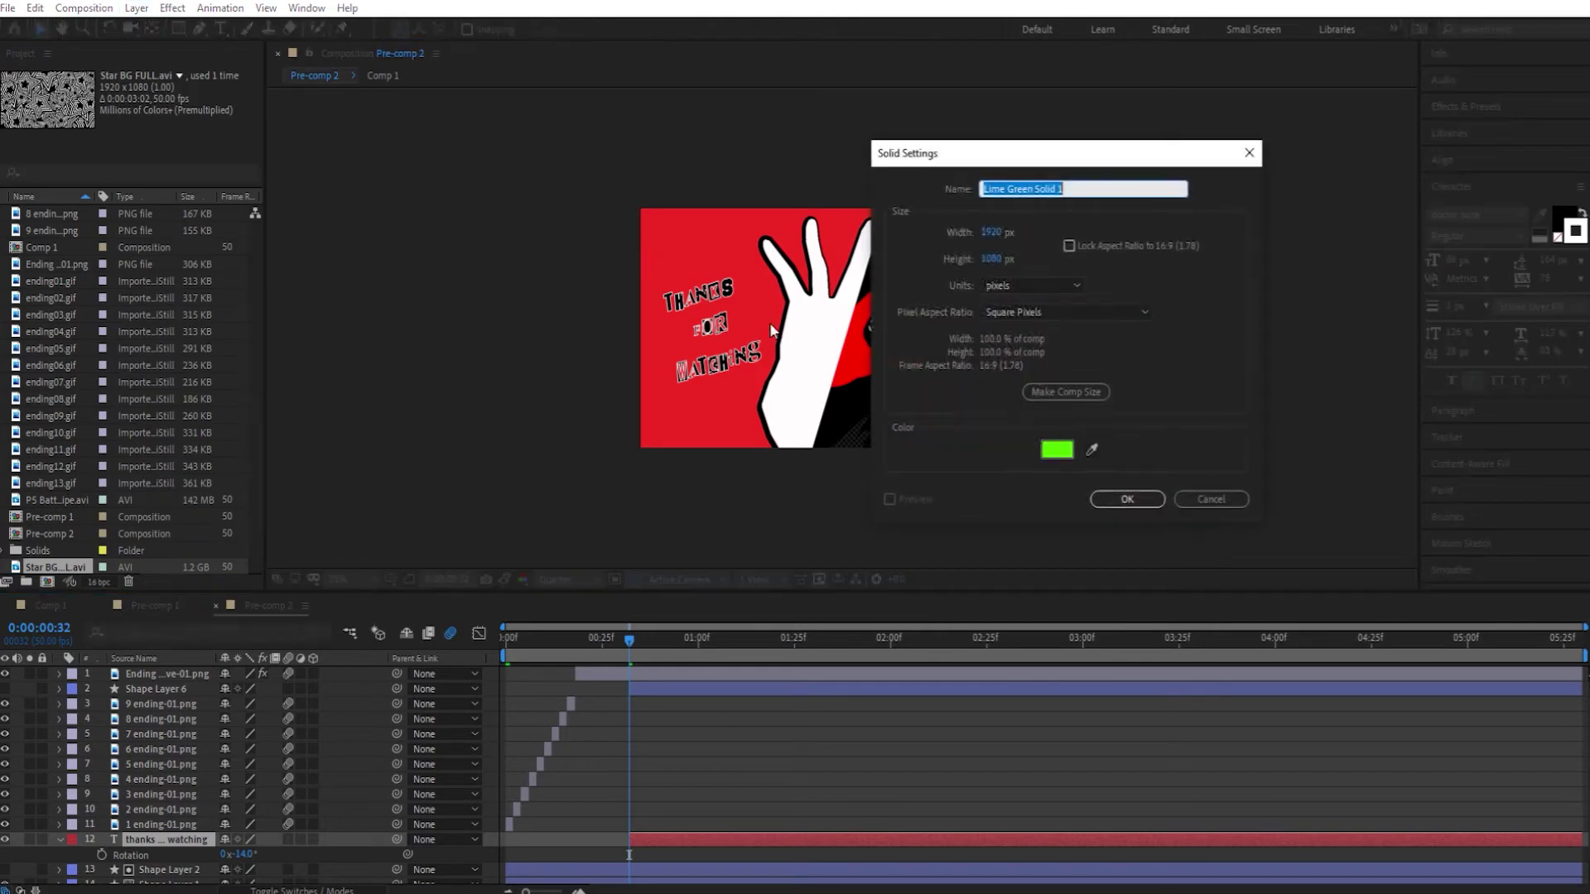
click(1127, 498)
click(678, 305)
key(s)
drag(248, 855, 204, 865)
drag(783, 327, 682, 330)
Set the green solid as the text's alpha matte, then remove the matte again
click(303, 891)
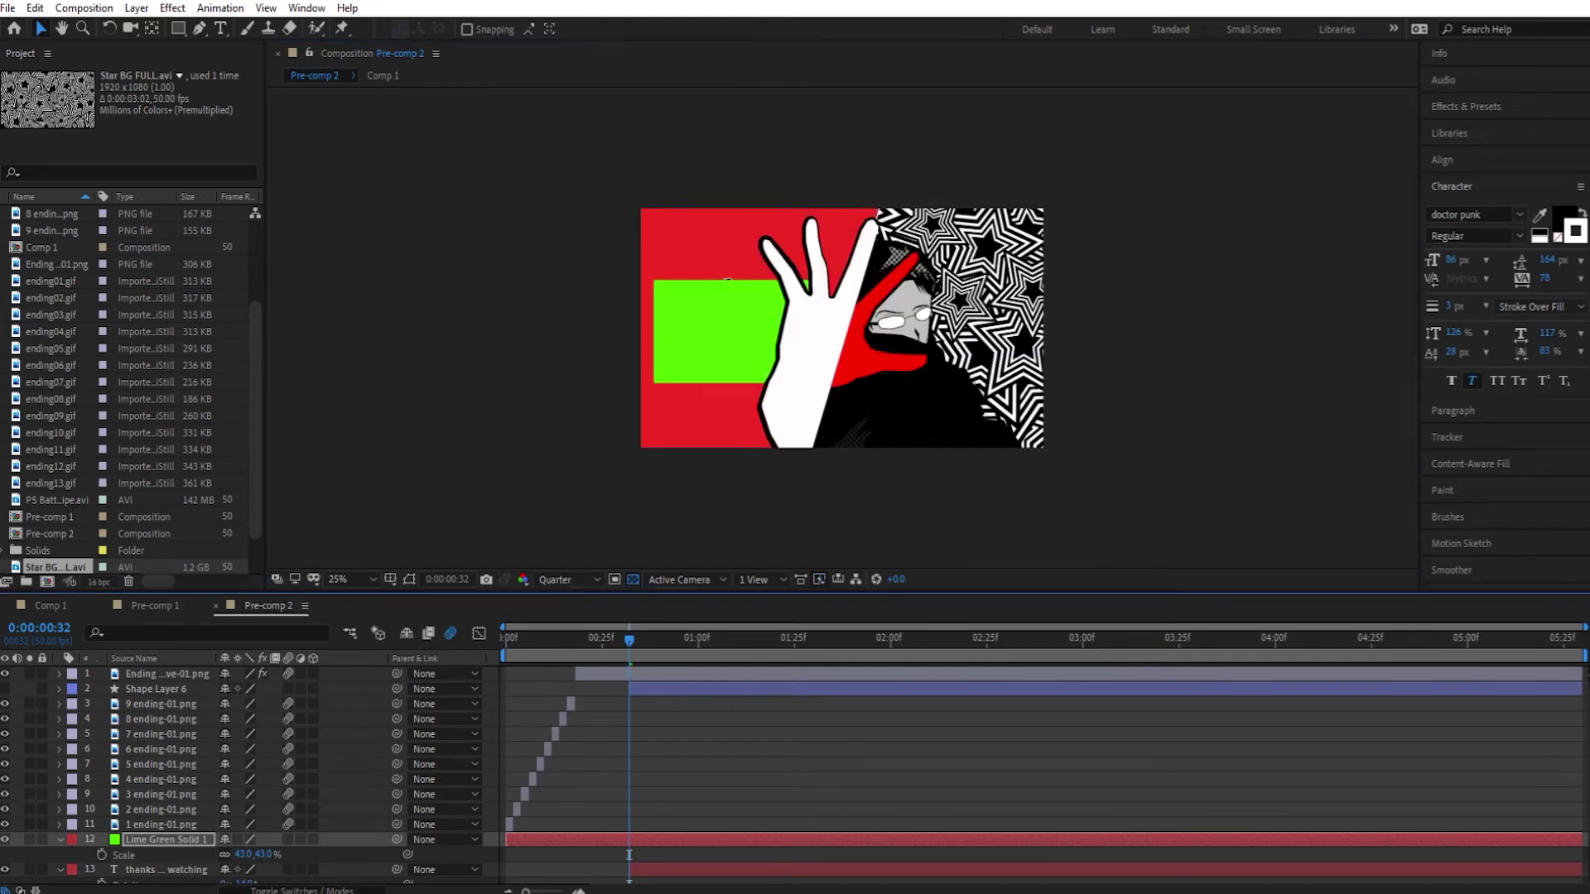
click(314, 869)
click(341, 793)
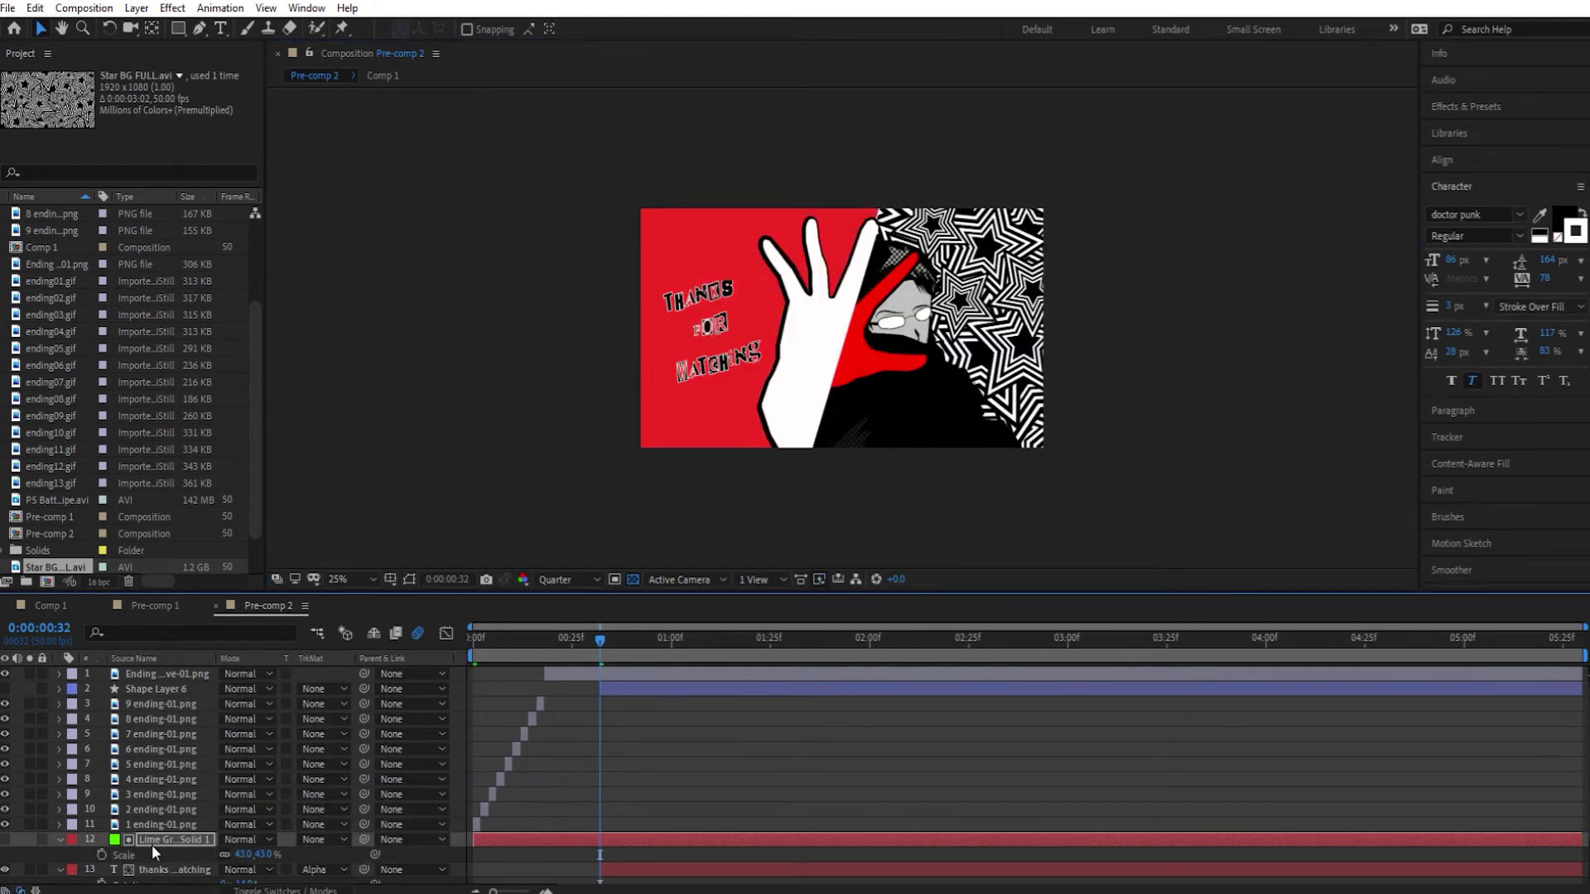
click(315, 869)
click(350, 767)
Tilt the green solid to -17° over the text and set the text's track matte to Alpha
click(4, 839)
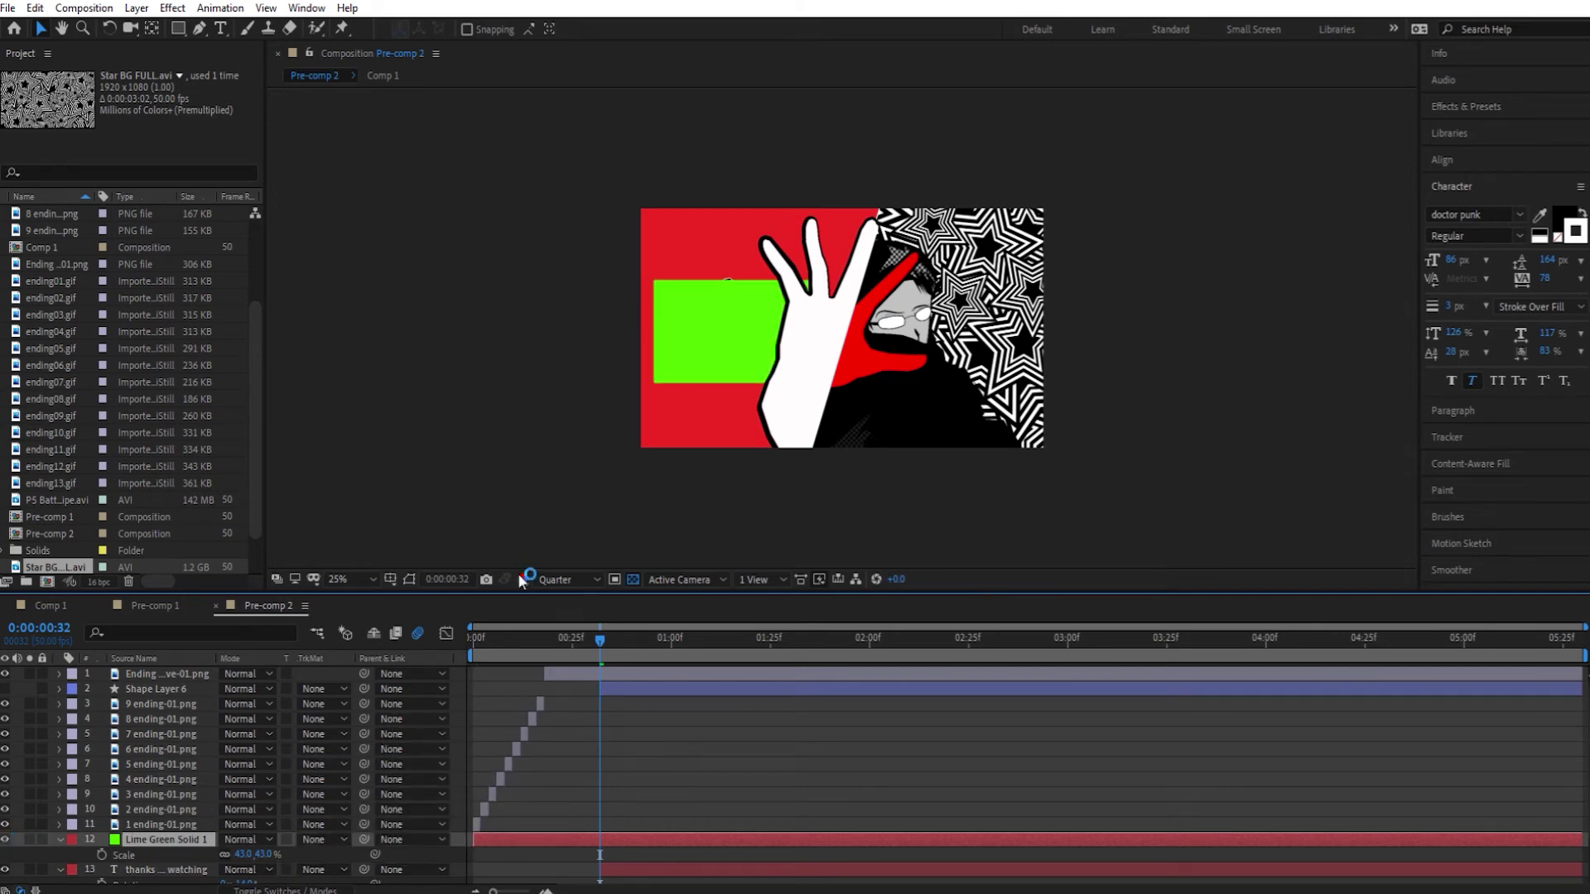
drag(712, 333, 709, 335)
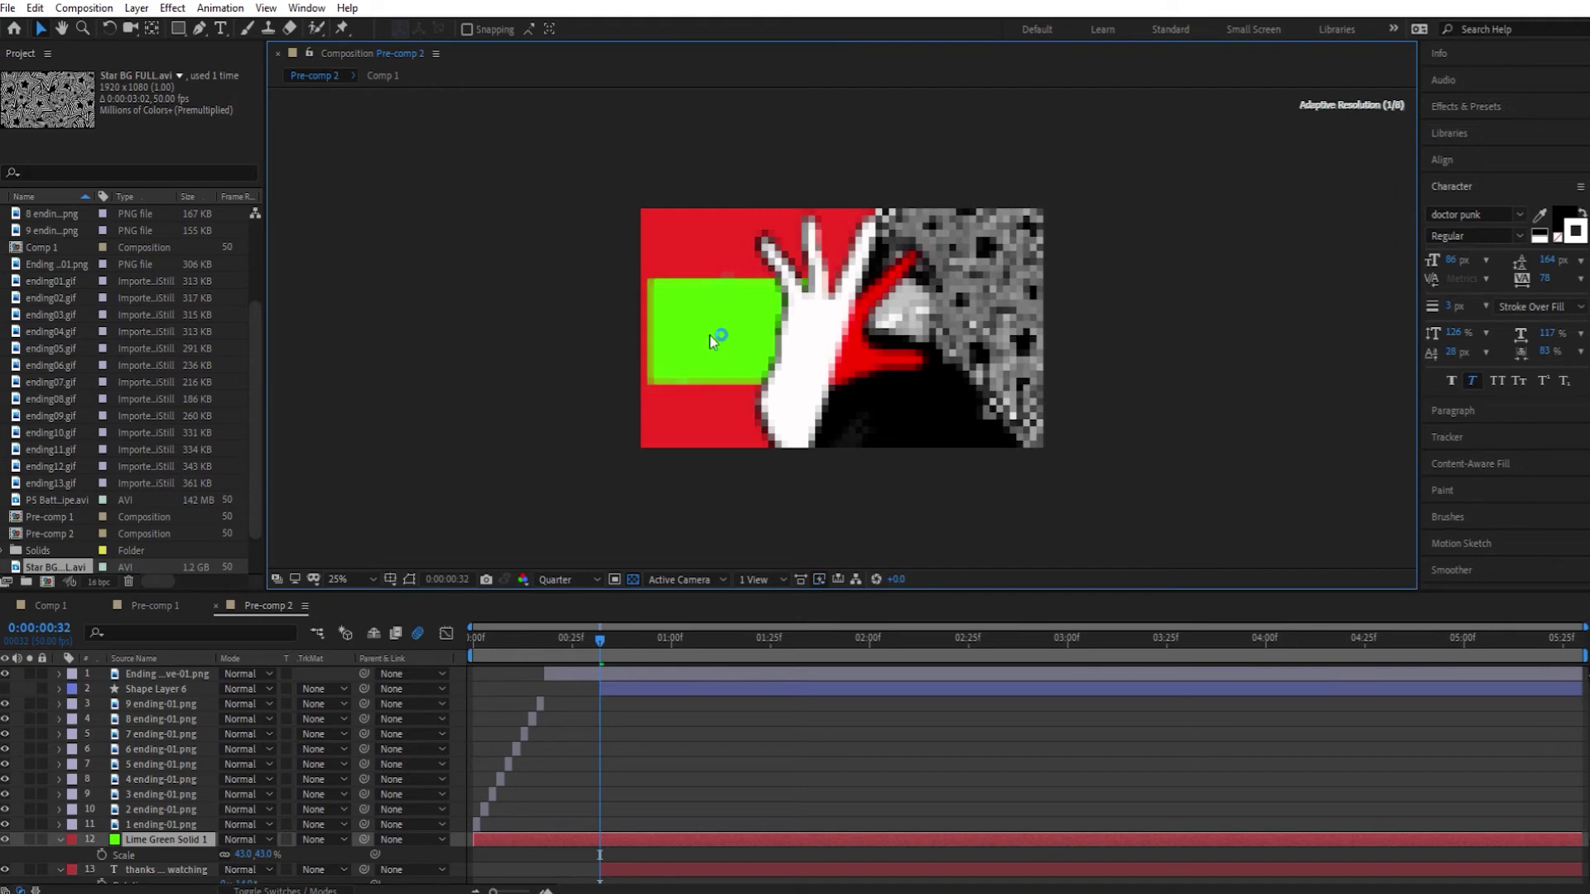
drag(244, 854, 230, 855)
drag(711, 340, 711, 328)
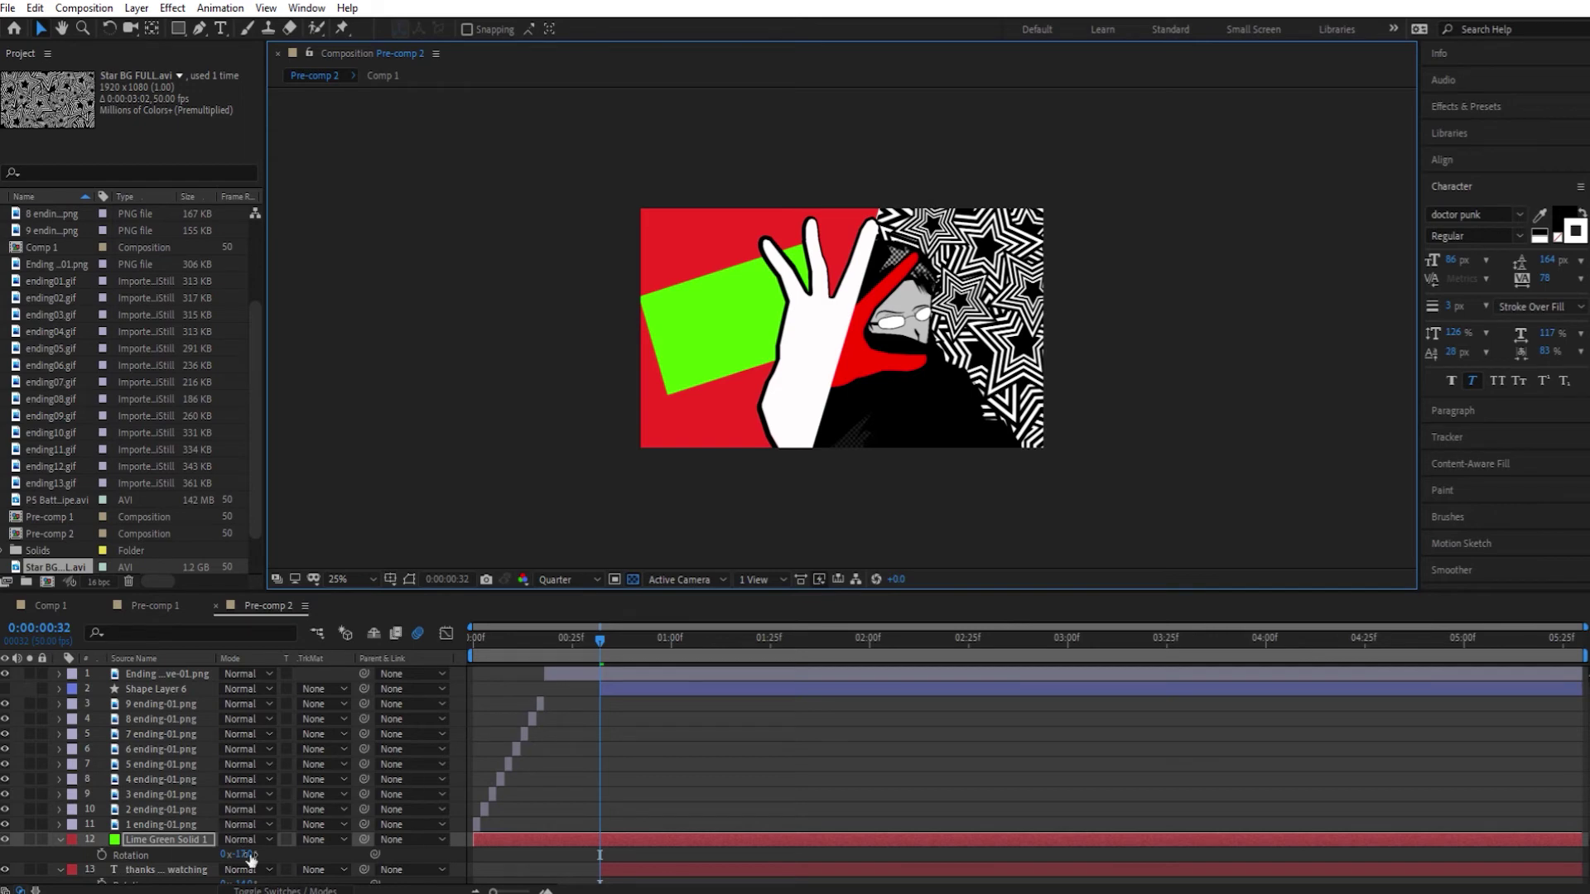
click(322, 870)
click(356, 791)
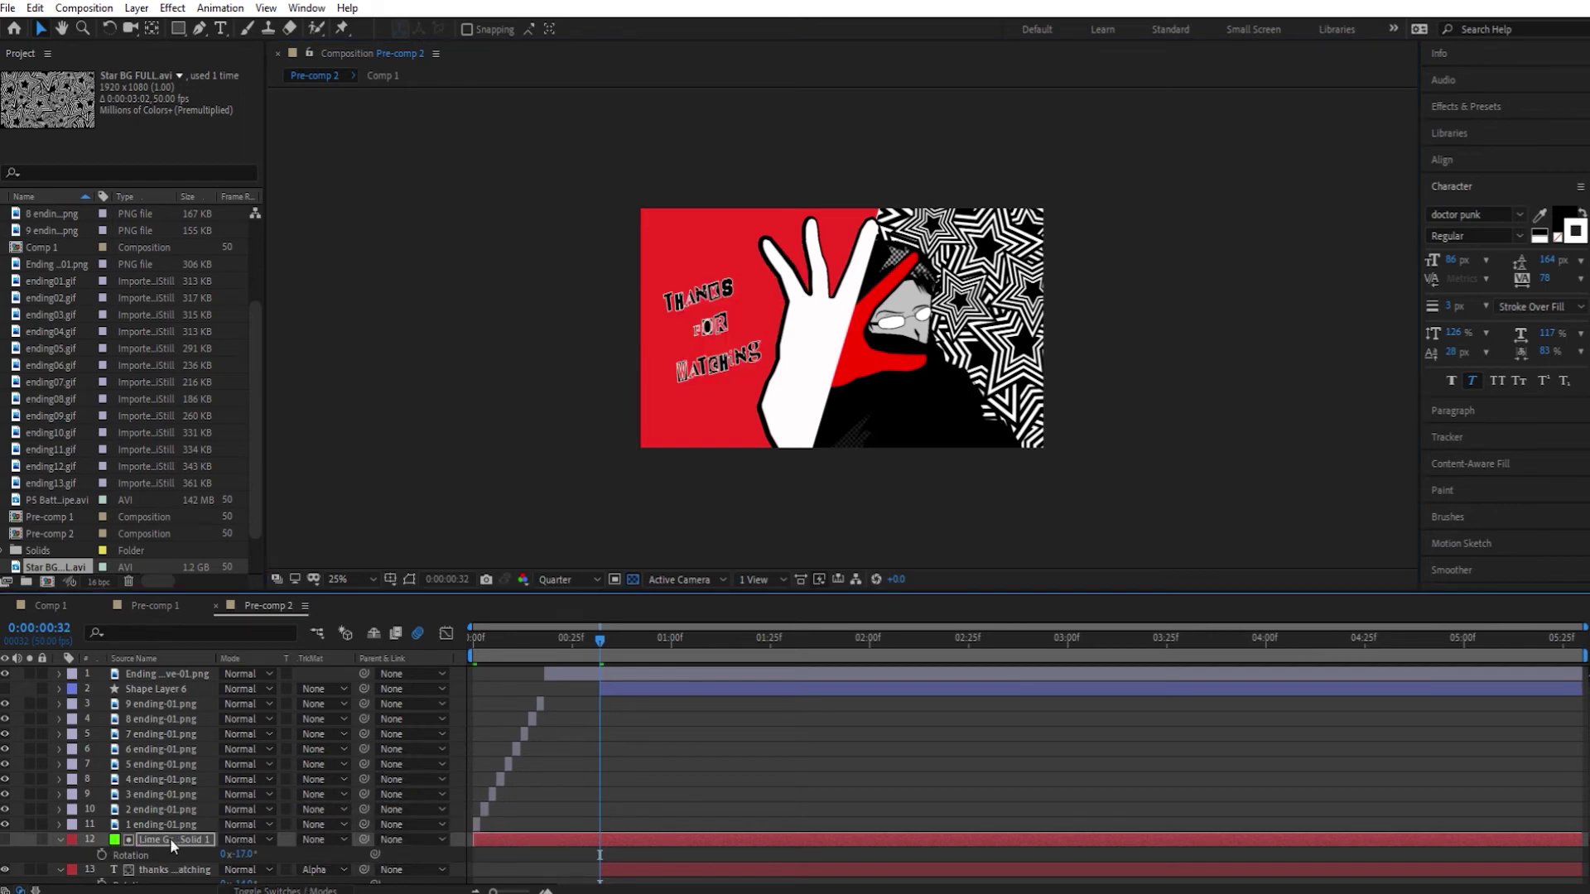
Keyframe the solid's Position from off-text upper right at frame 32 to over the text at 34
key(p)
drag(612, 640, 606, 638)
drag(494, 891, 588, 886)
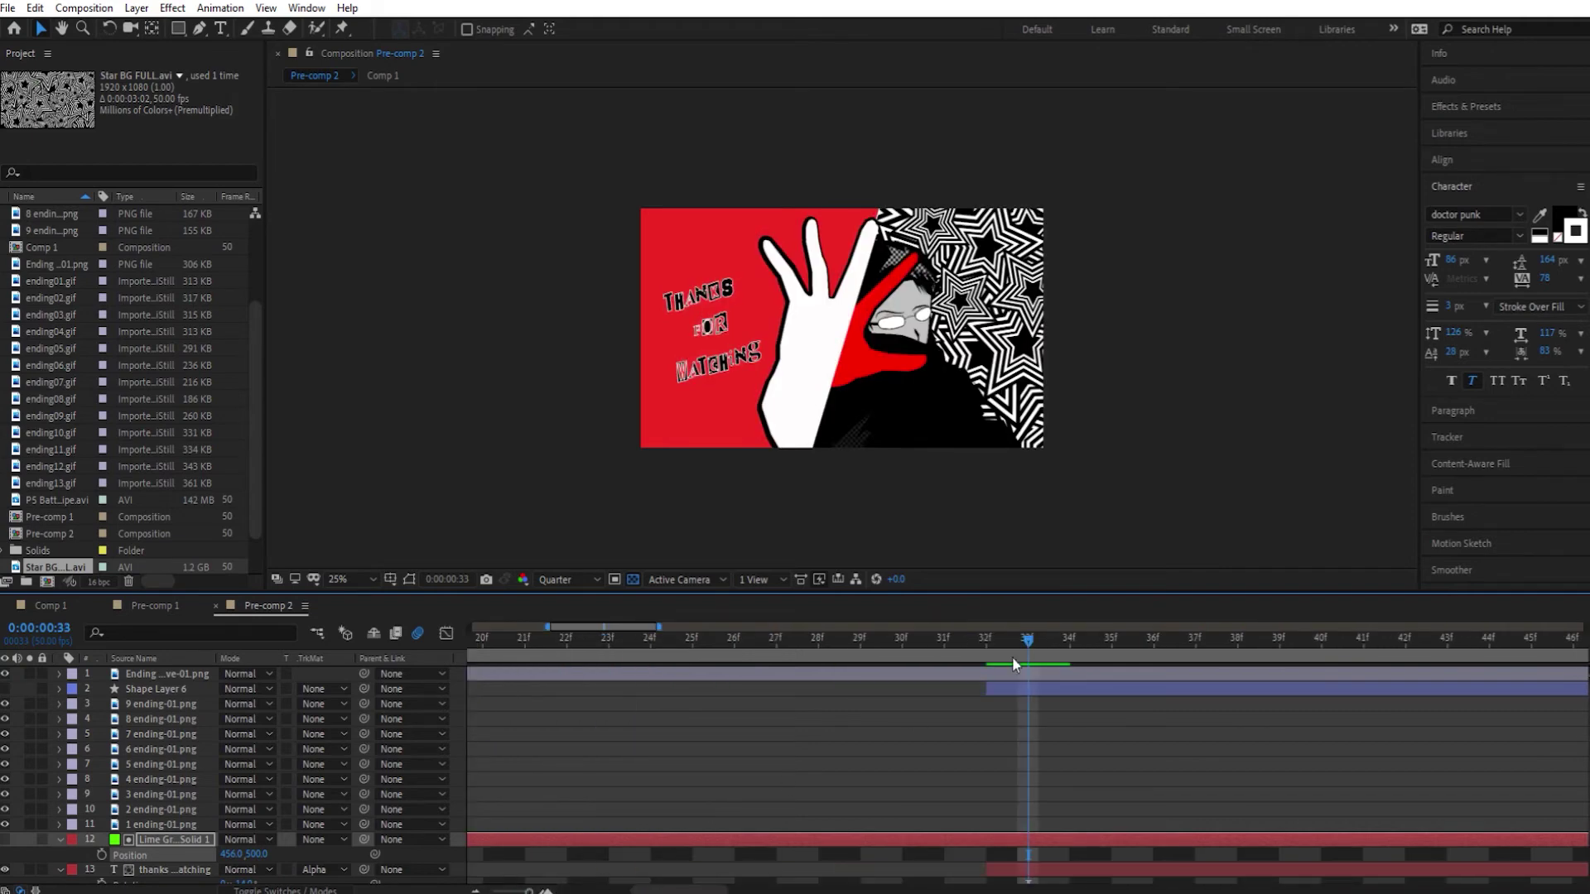
click(1061, 638)
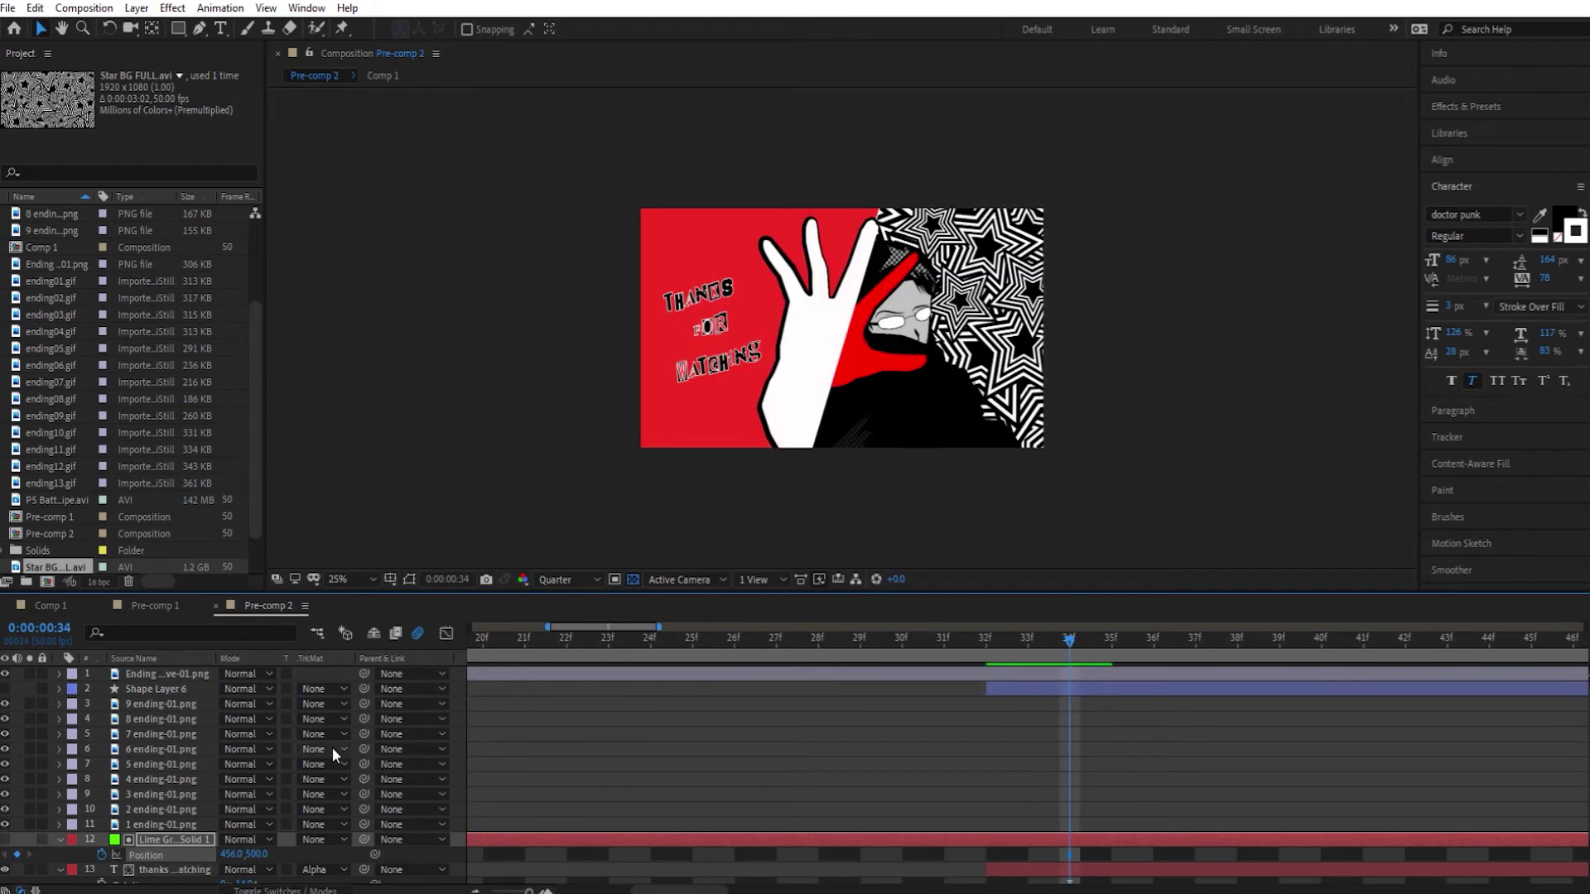
click(989, 638)
click(8, 840)
drag(735, 319, 866, 277)
click(144, 841)
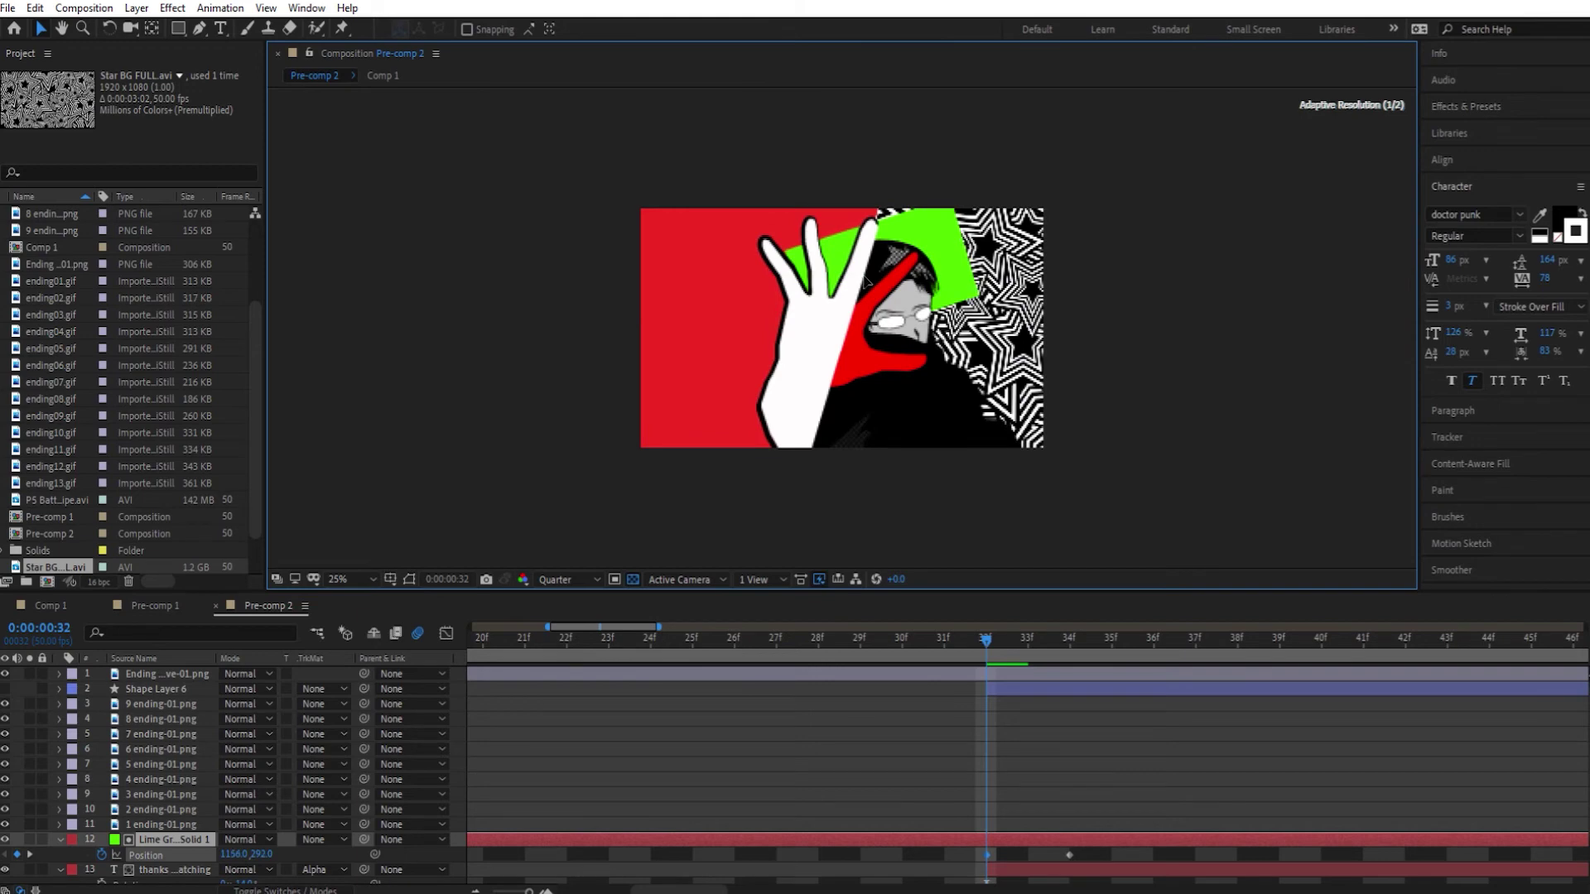
click(6, 840)
drag(1006, 634, 1207, 635)
click(291, 890)
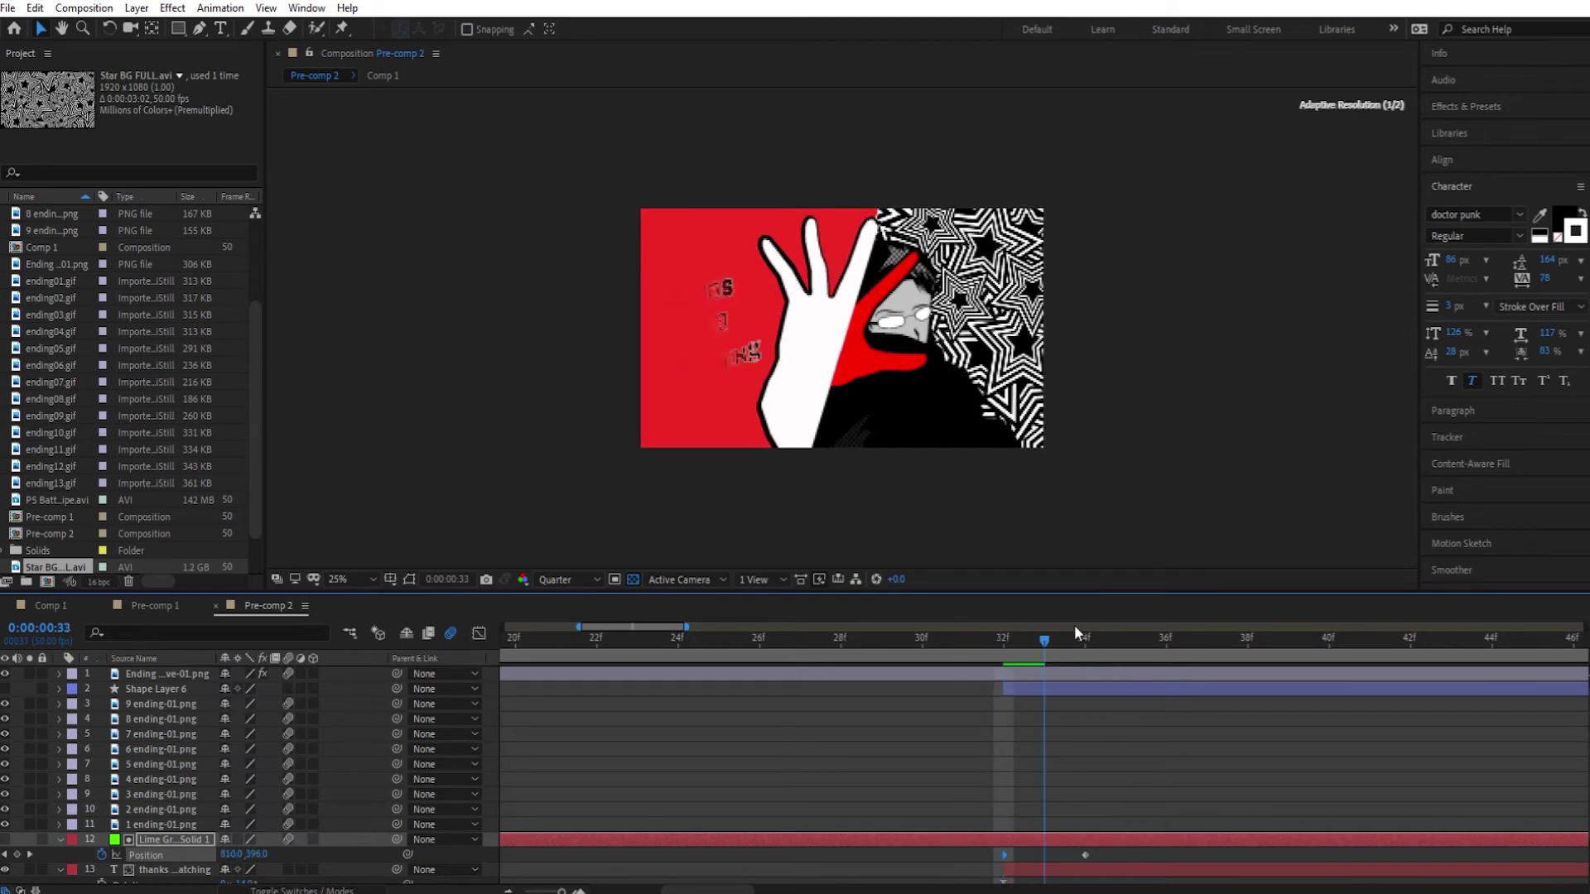
drag(561, 891, 525, 891)
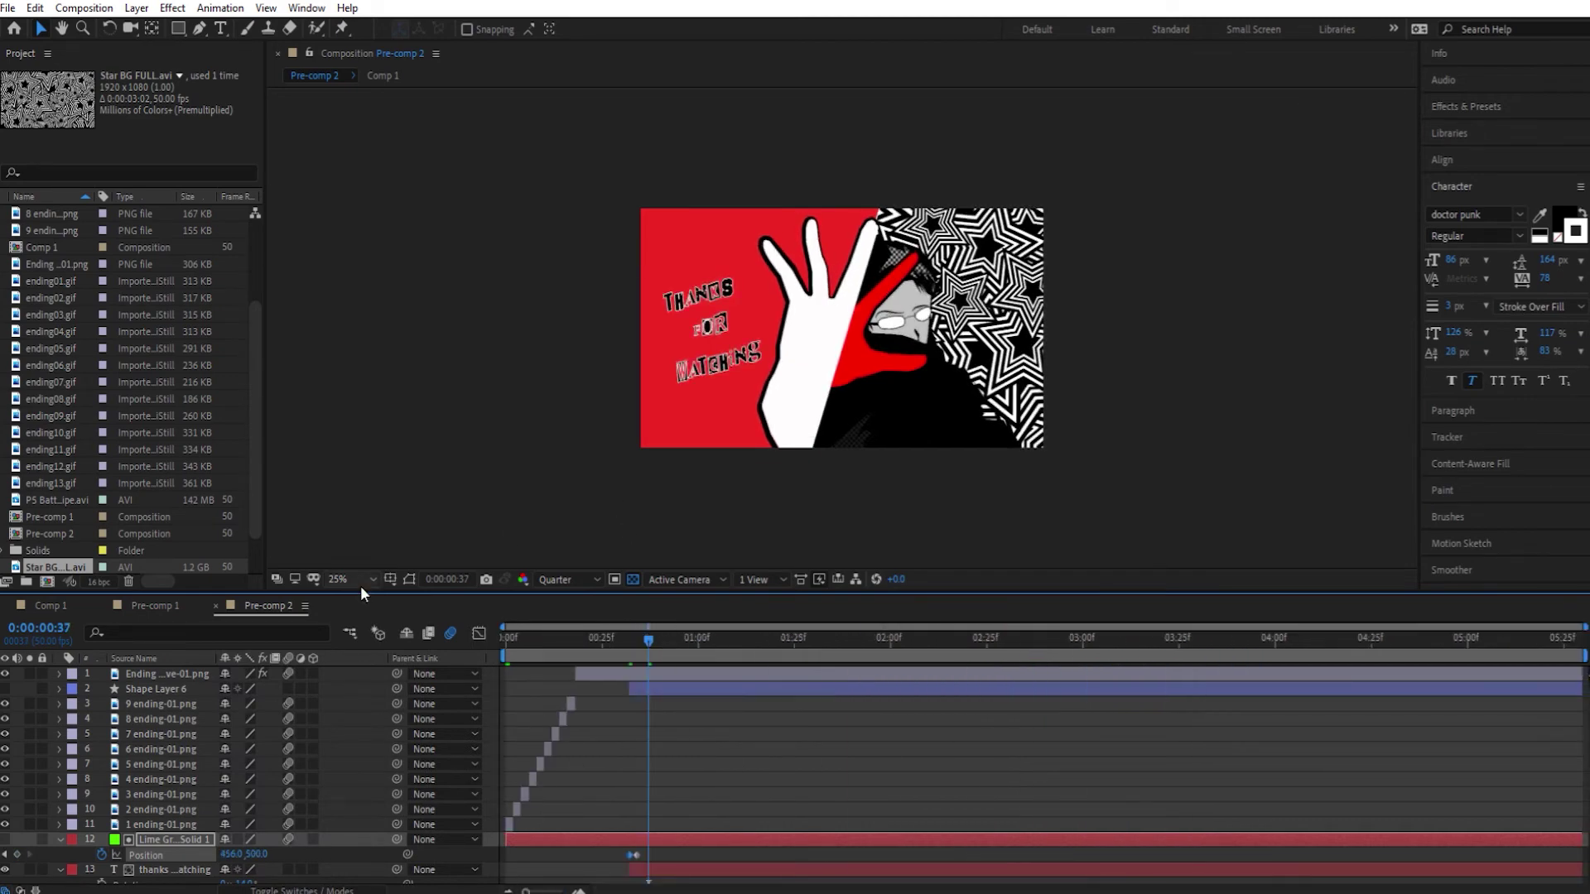
Create a new text layer reading THE SHOWS OVER
click(136, 7)
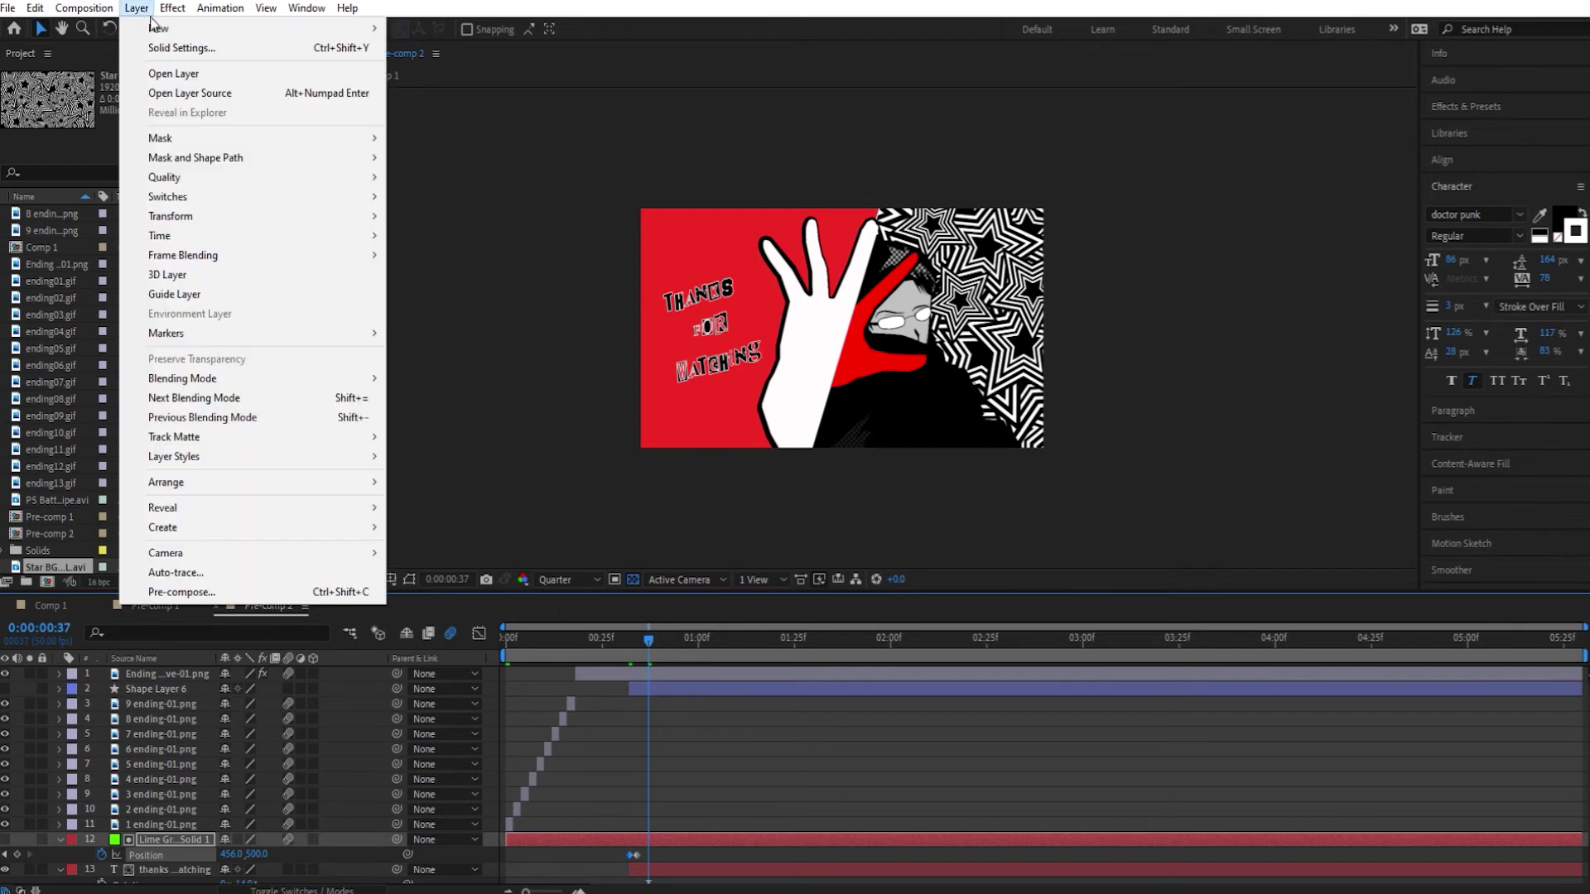
mouse_move(156, 24)
click(439, 22)
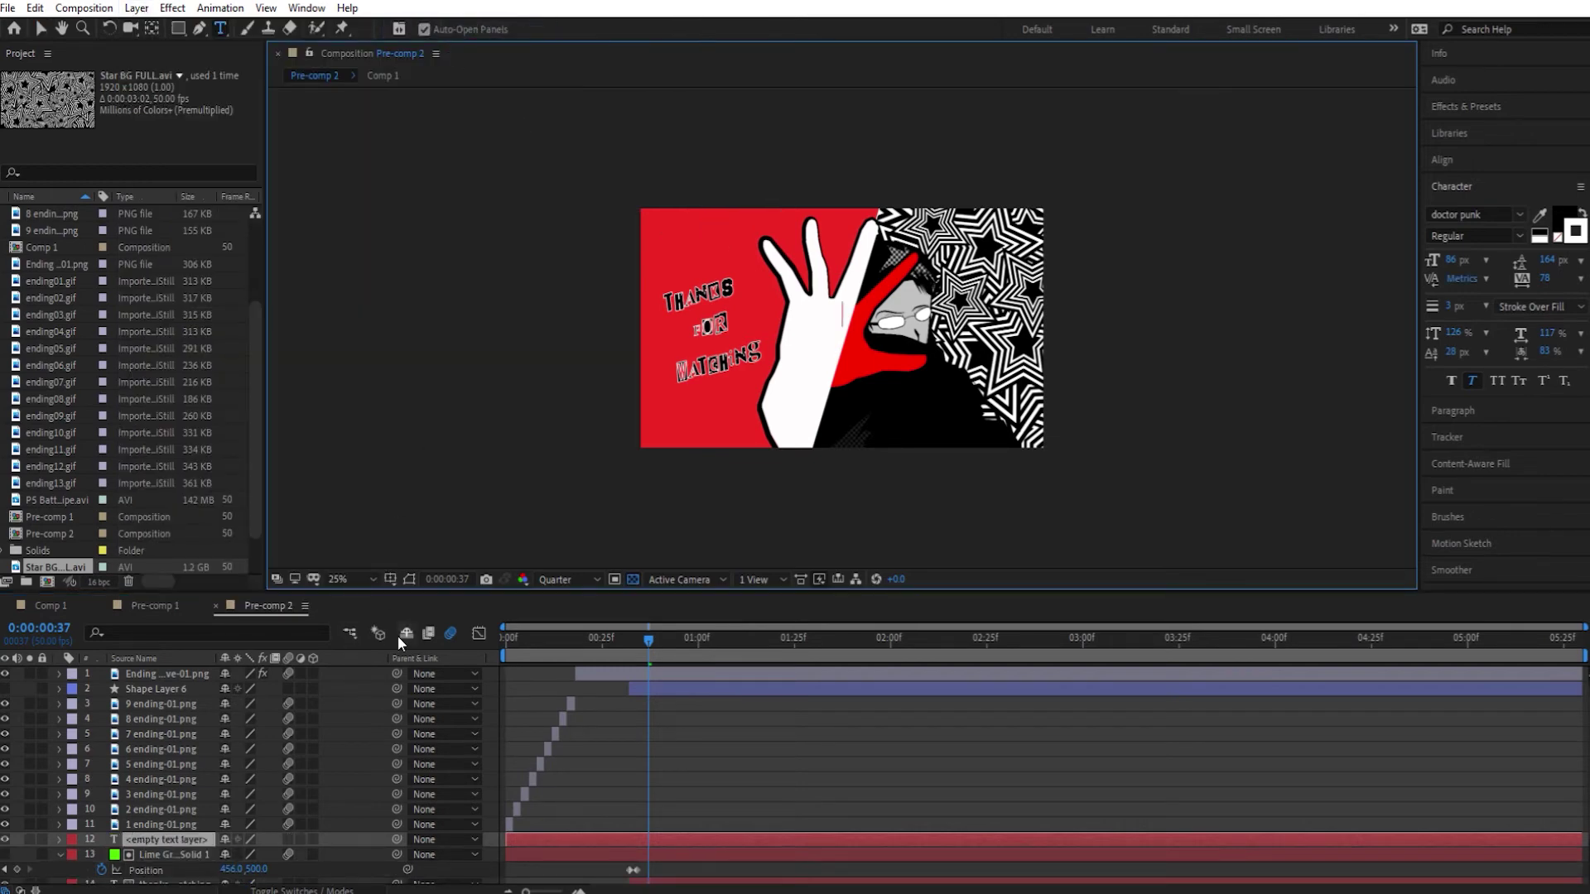
text(THE SHOWS OVER)
click(40, 28)
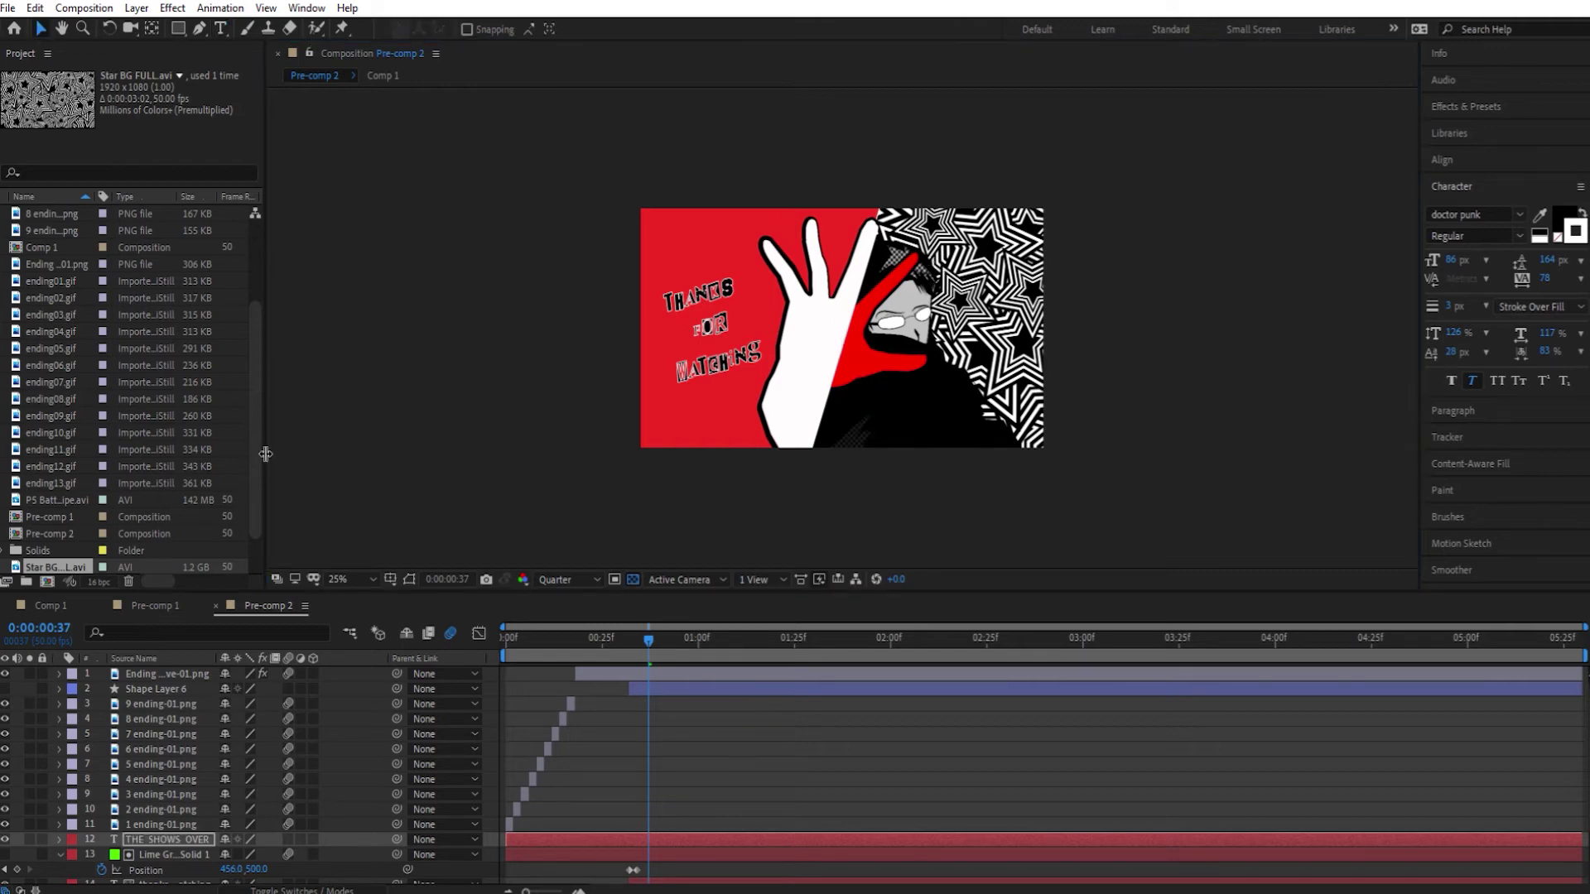
Move THE SHOWS OVER to the top of the stack and place it upper-right at 1632,132
key(p)
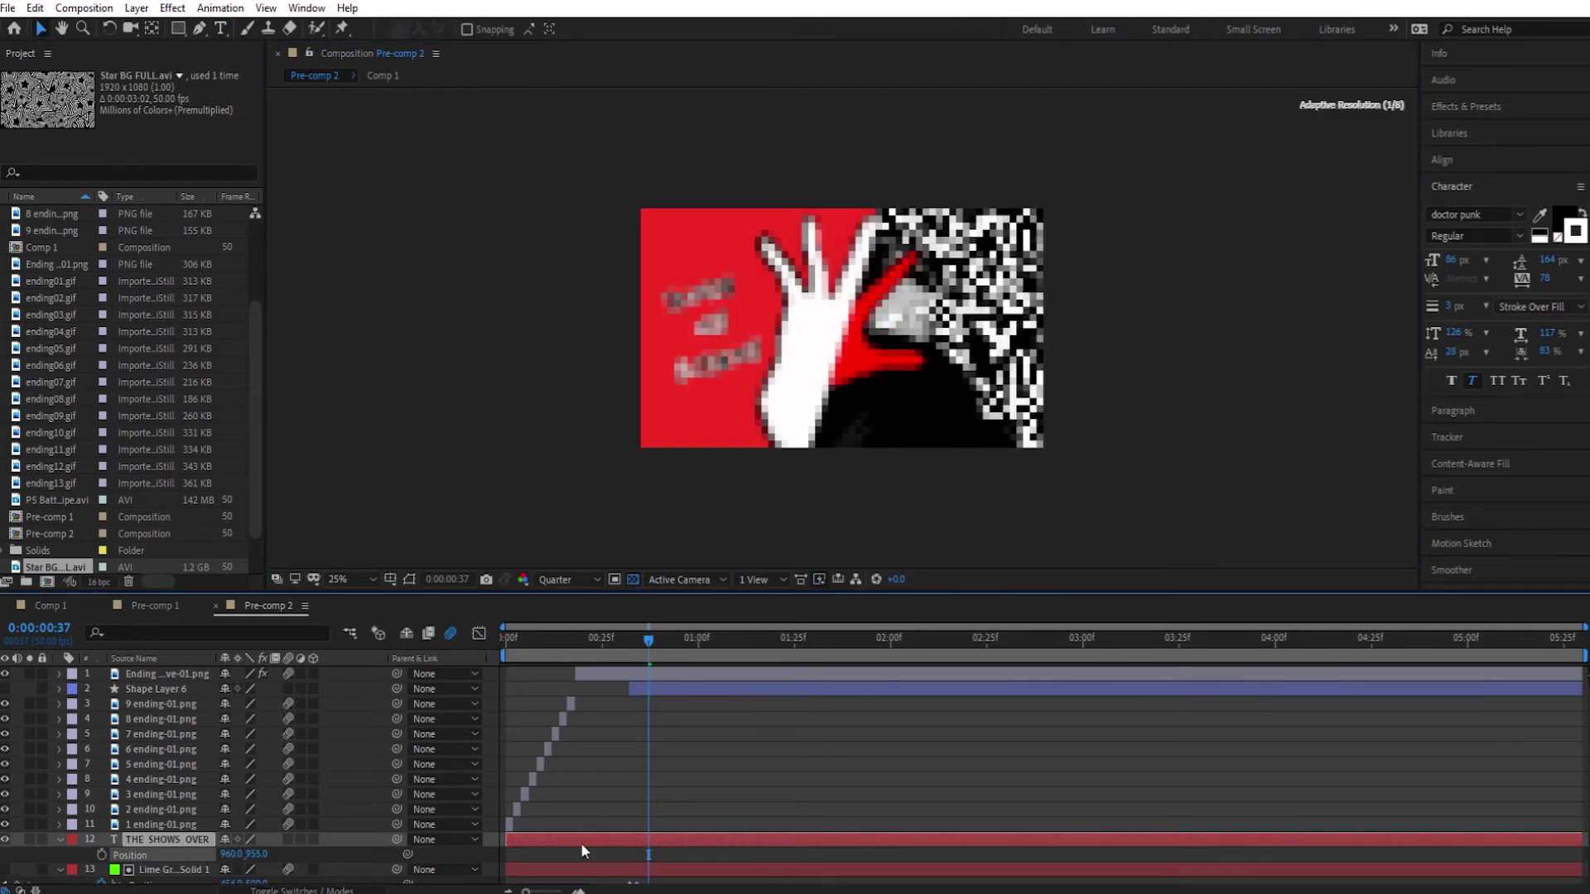
drag(252, 855, 519, 853)
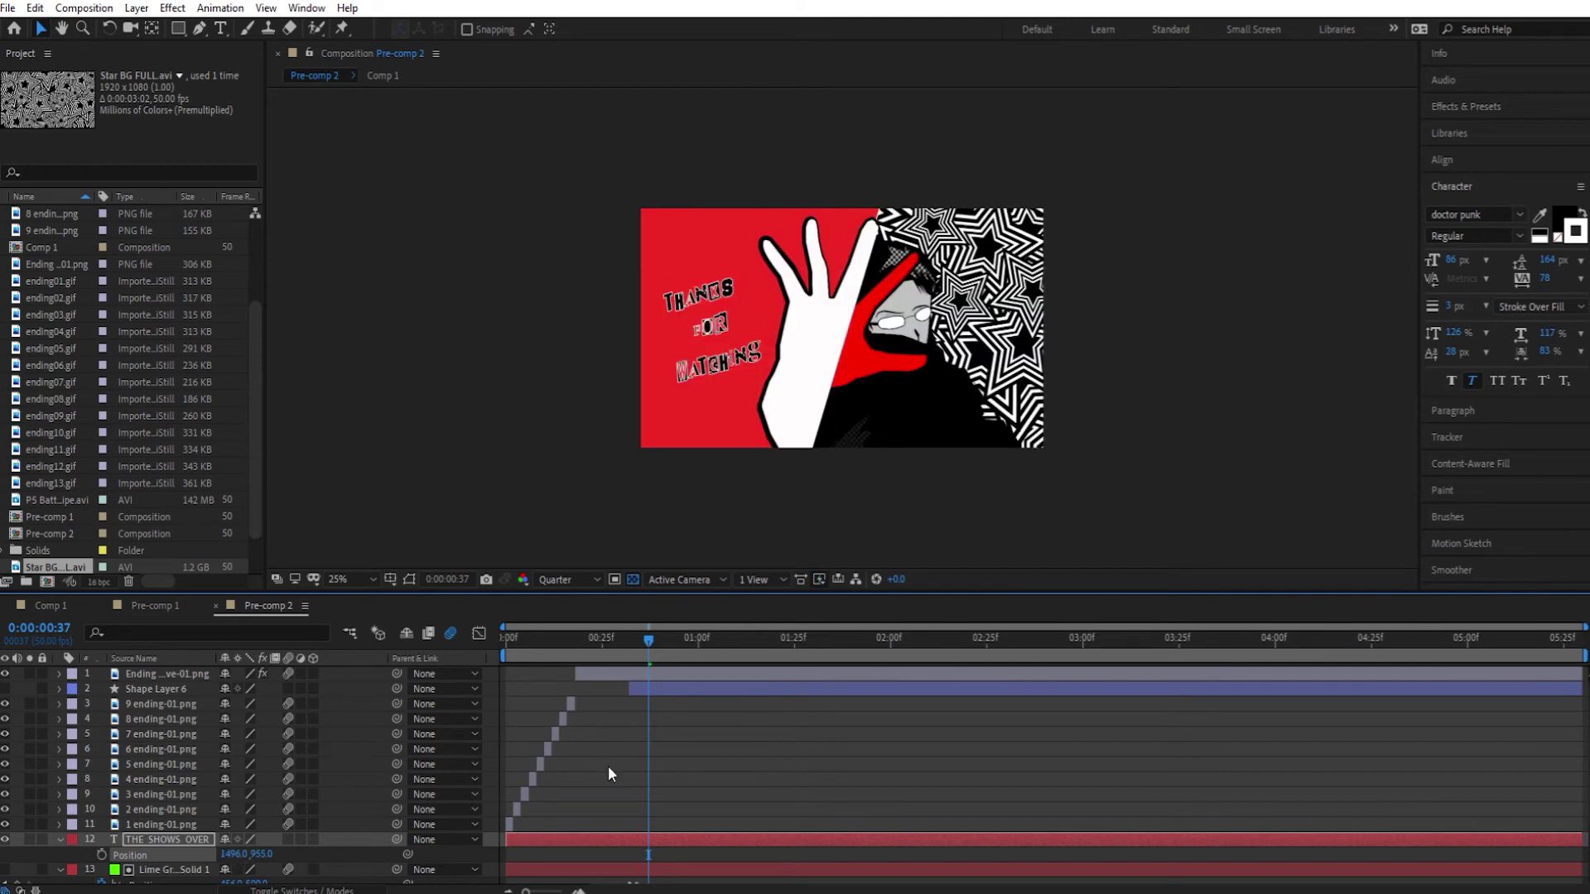
key(ctrl+z)
drag(174, 832, 192, 673)
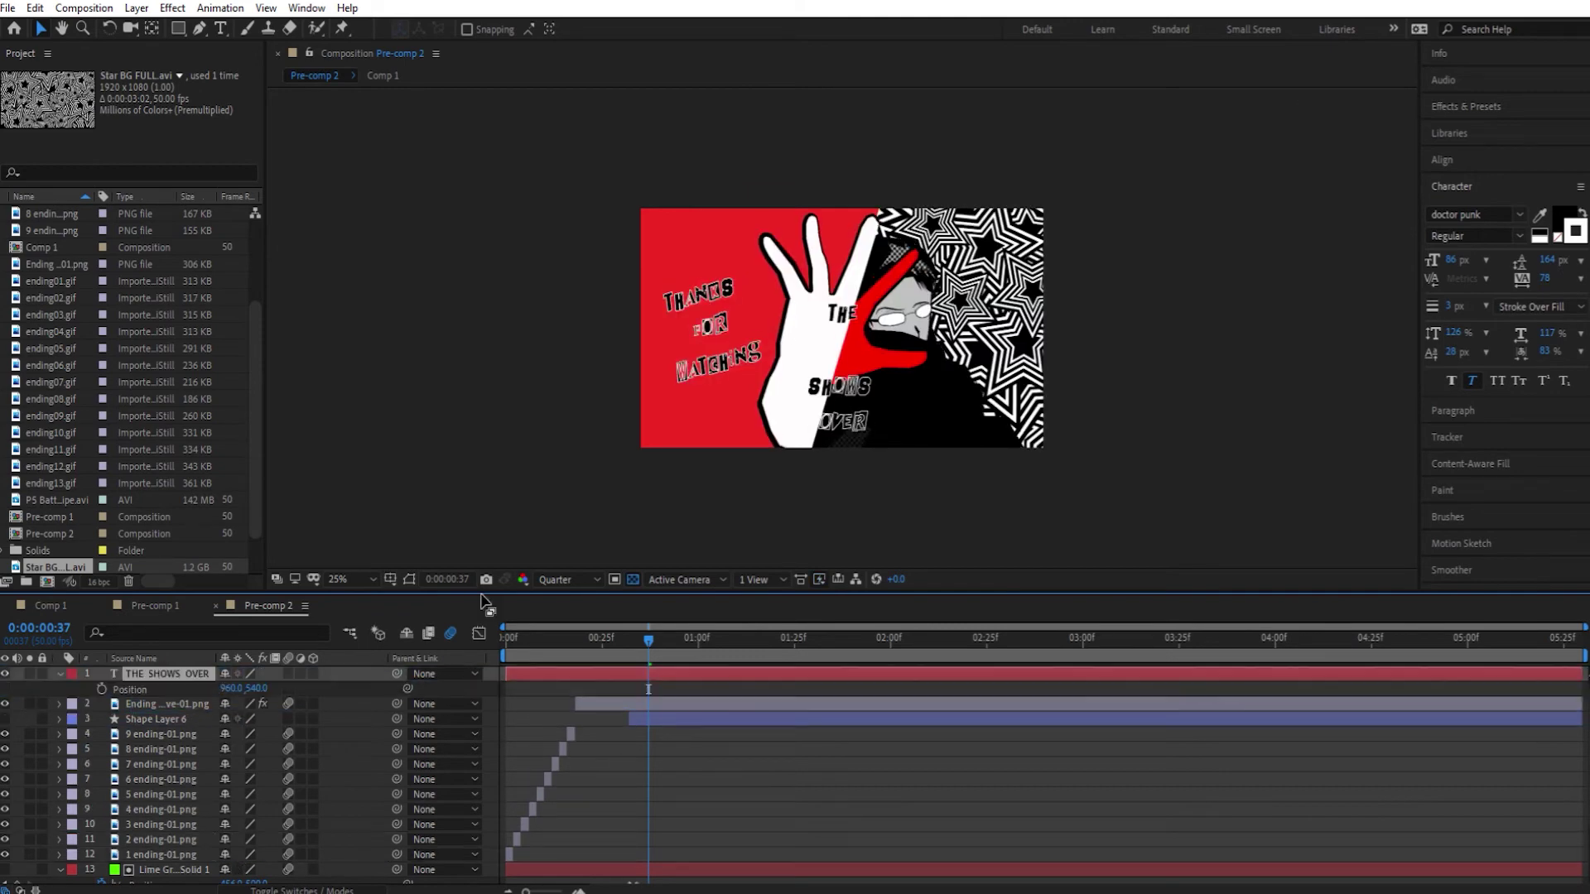
drag(832, 392, 975, 301)
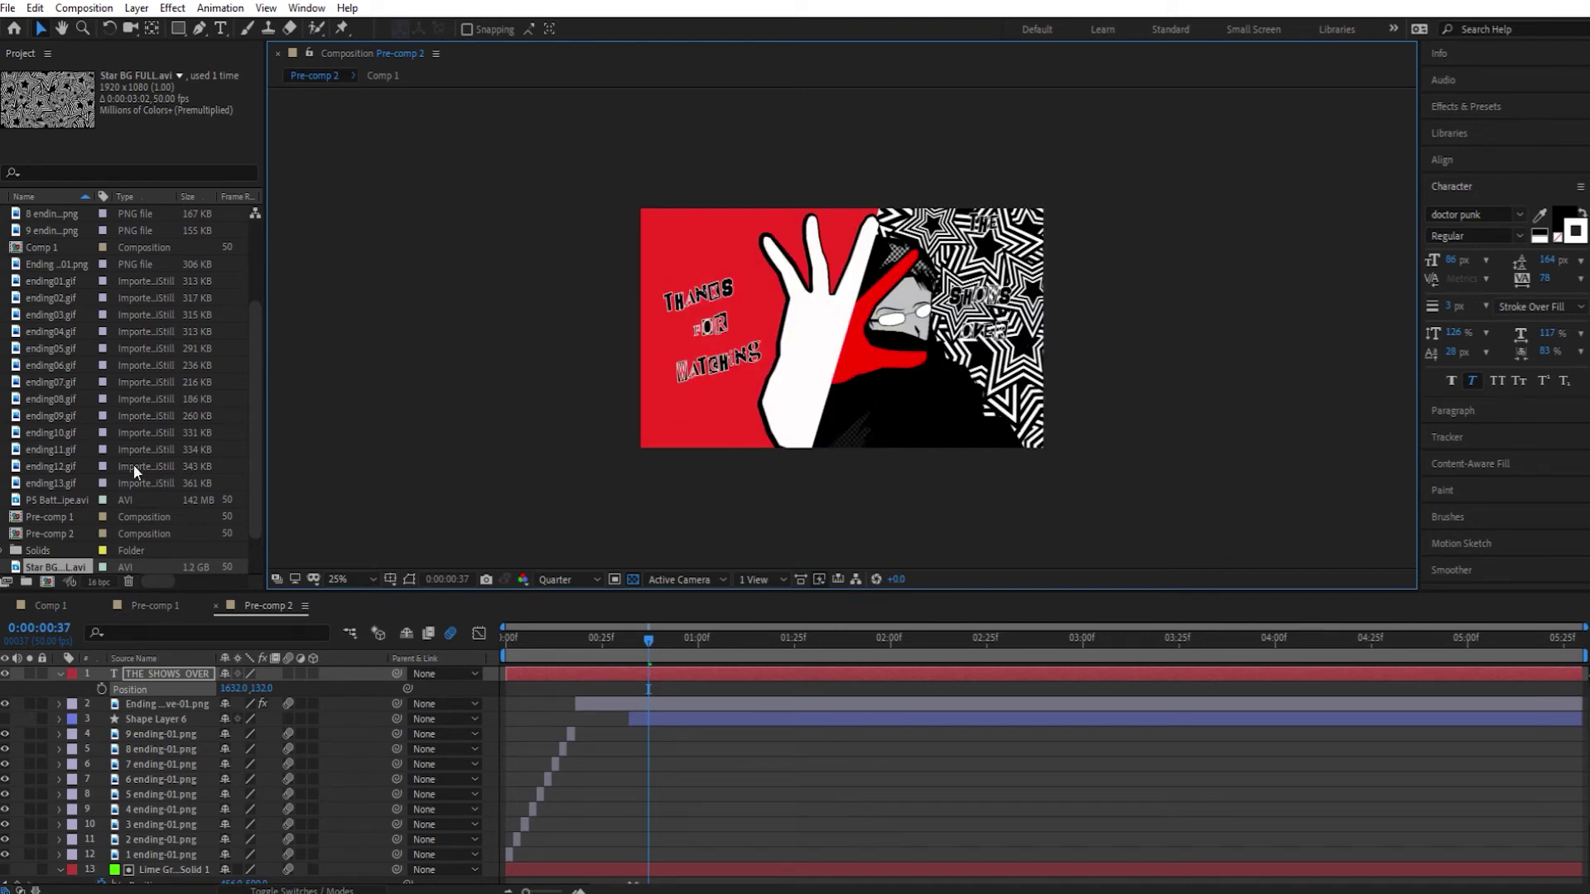
click(142, 673)
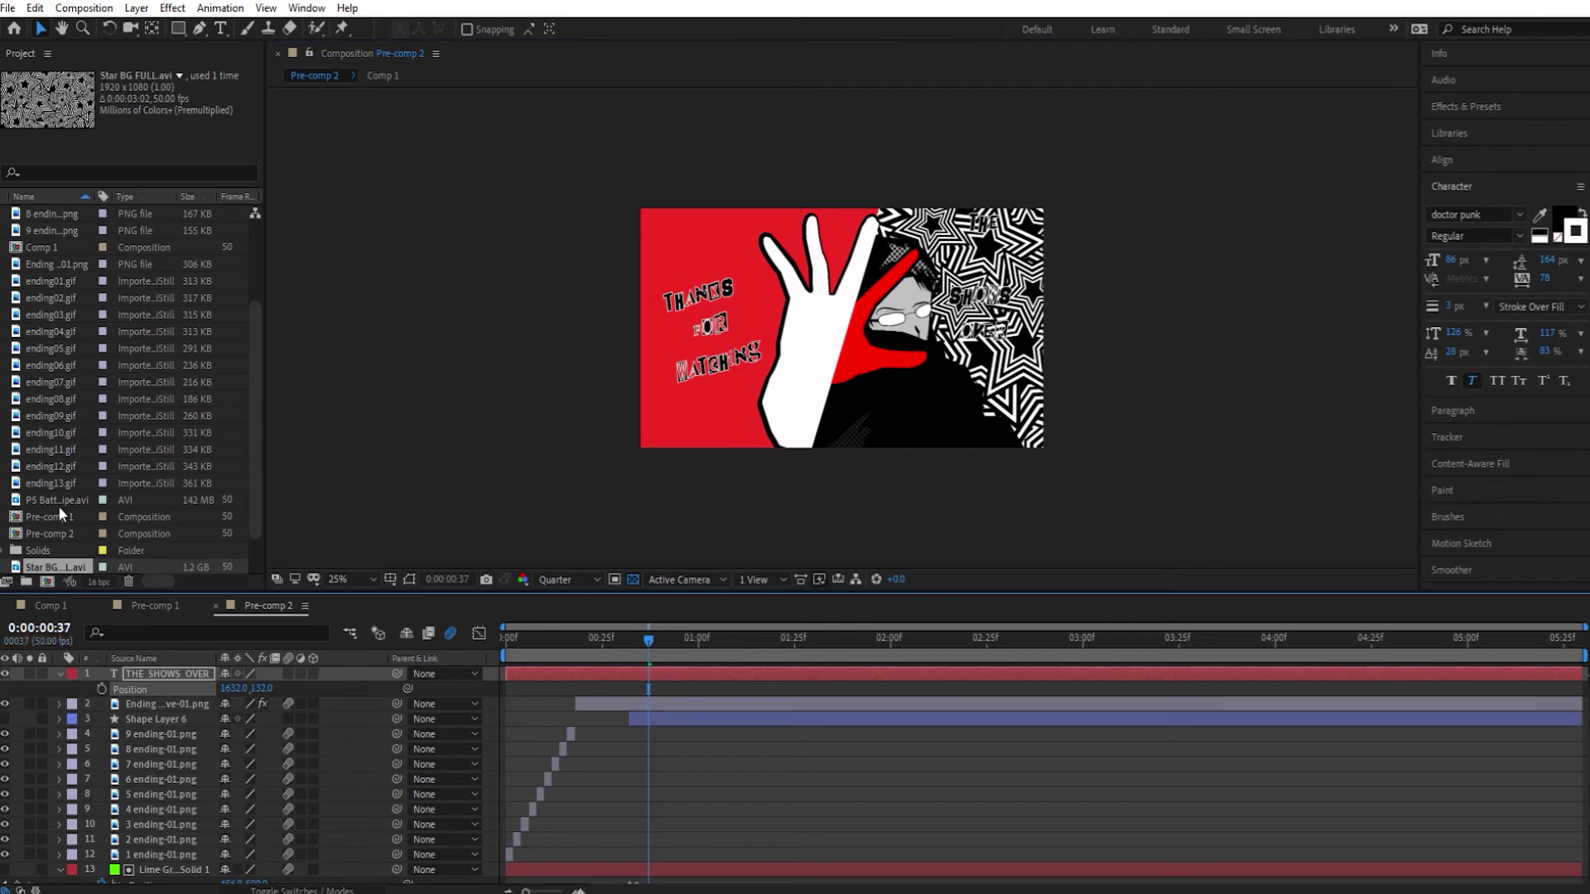
click(136, 7)
Add a new shape layer and move it just below THE SHOWS OVER
mouse_move(147, 24)
click(406, 117)
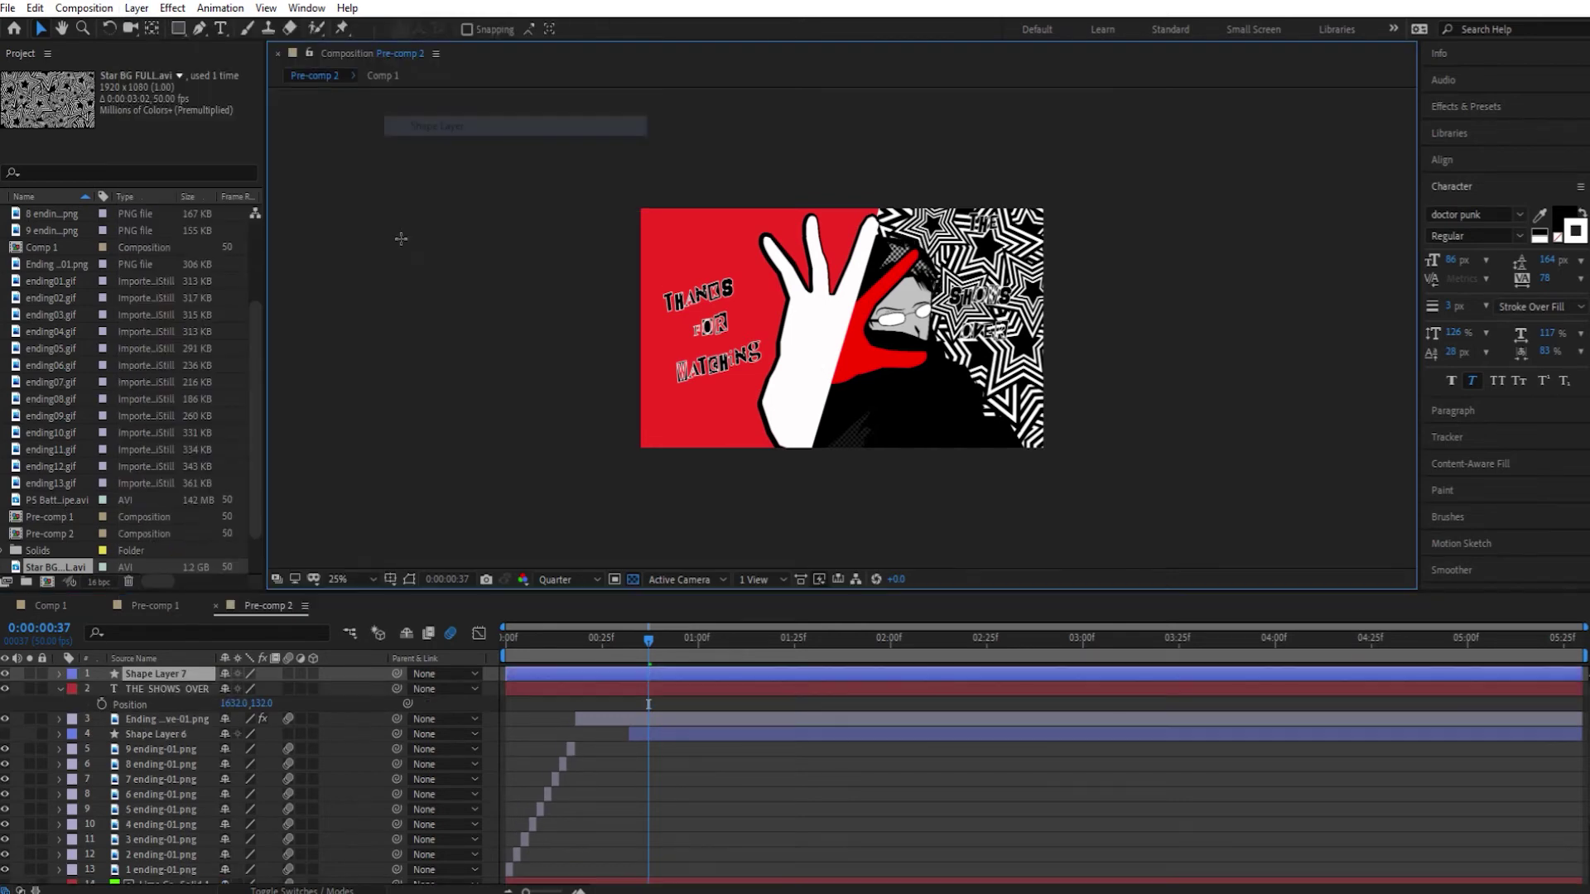
key(q)
drag(170, 674, 176, 697)
Draw white-filled boxes behind THE and SHOWS with a 21 px outline
click(471, 29)
click(43, 369)
click(408, 380)
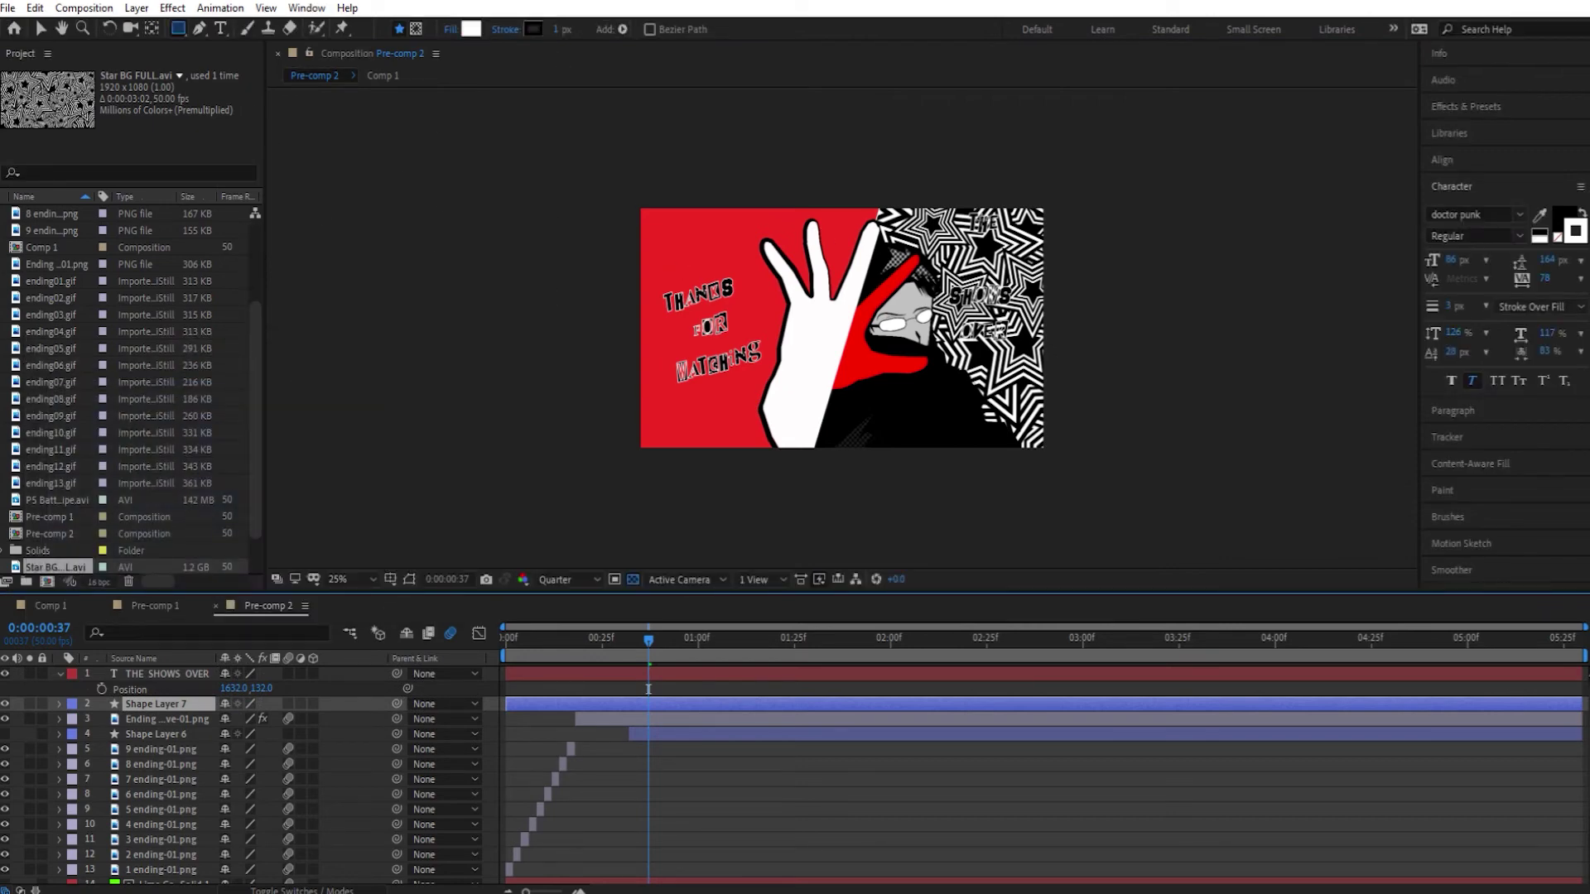
drag(627, 204, 880, 462)
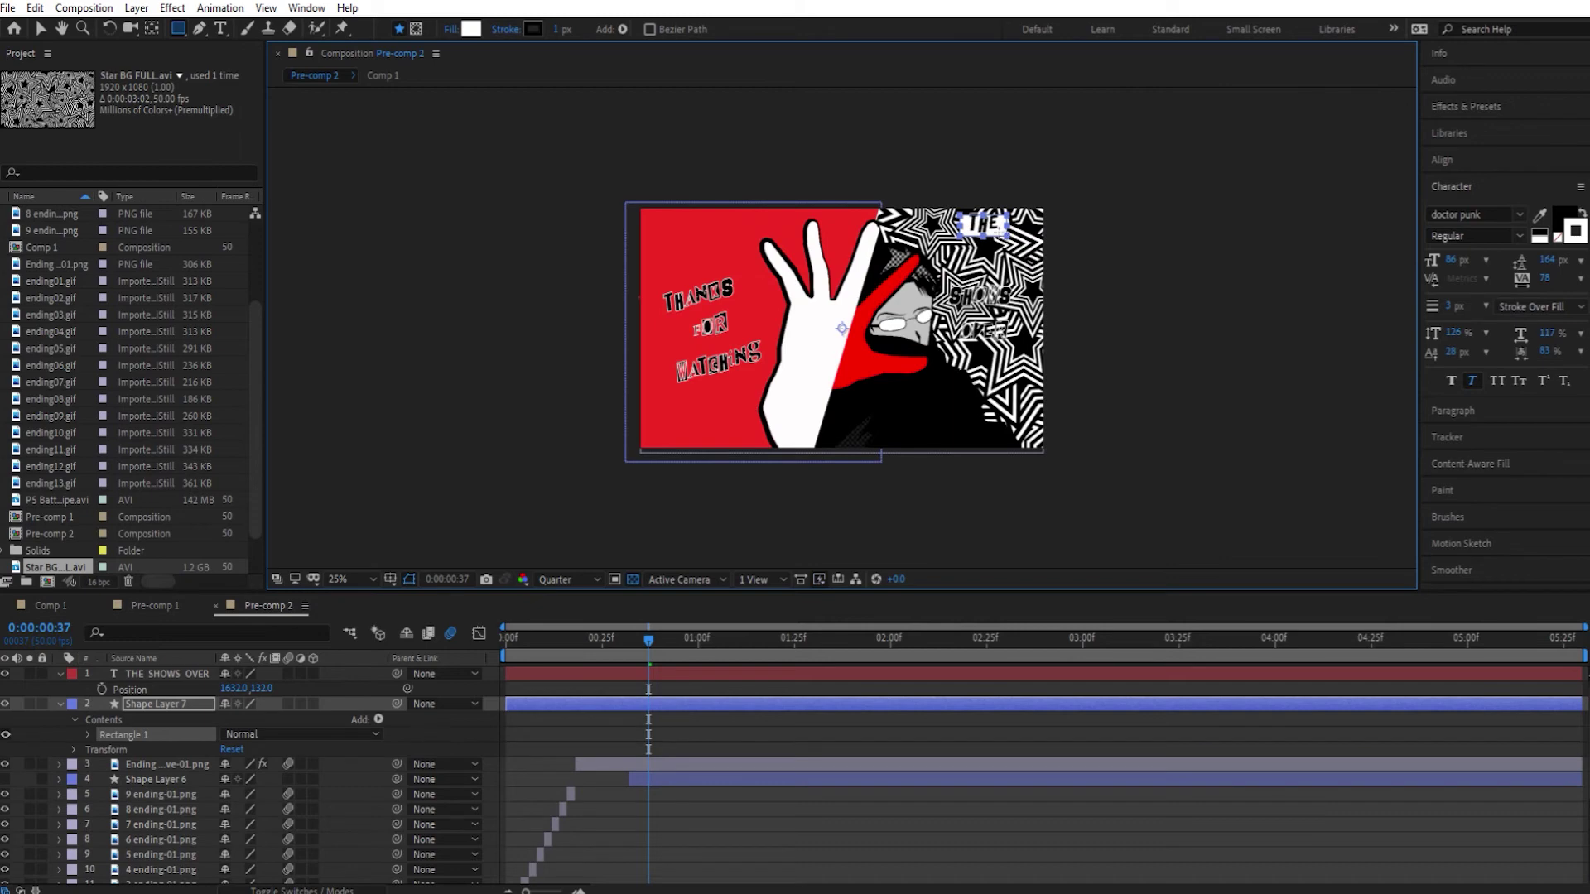
mouse_move(947, 286)
mouse_down()
mouse_move(1018, 309)
mouse_move(1029, 352)
mouse_up()
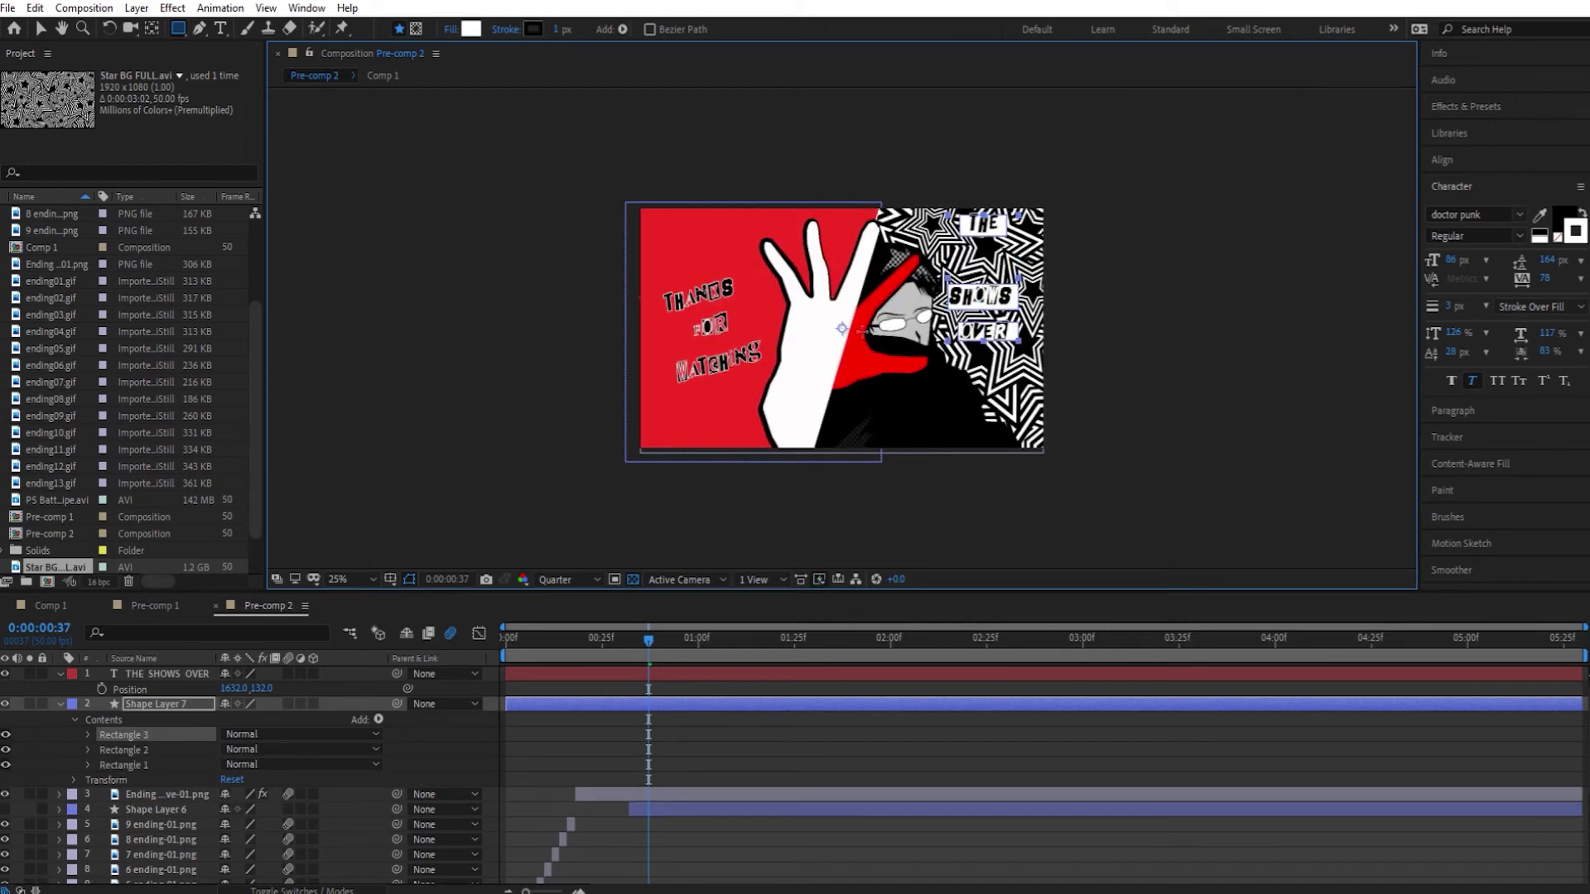
drag(559, 31, 577, 32)
Recolour the word THE to white in the Character panel
click(40, 29)
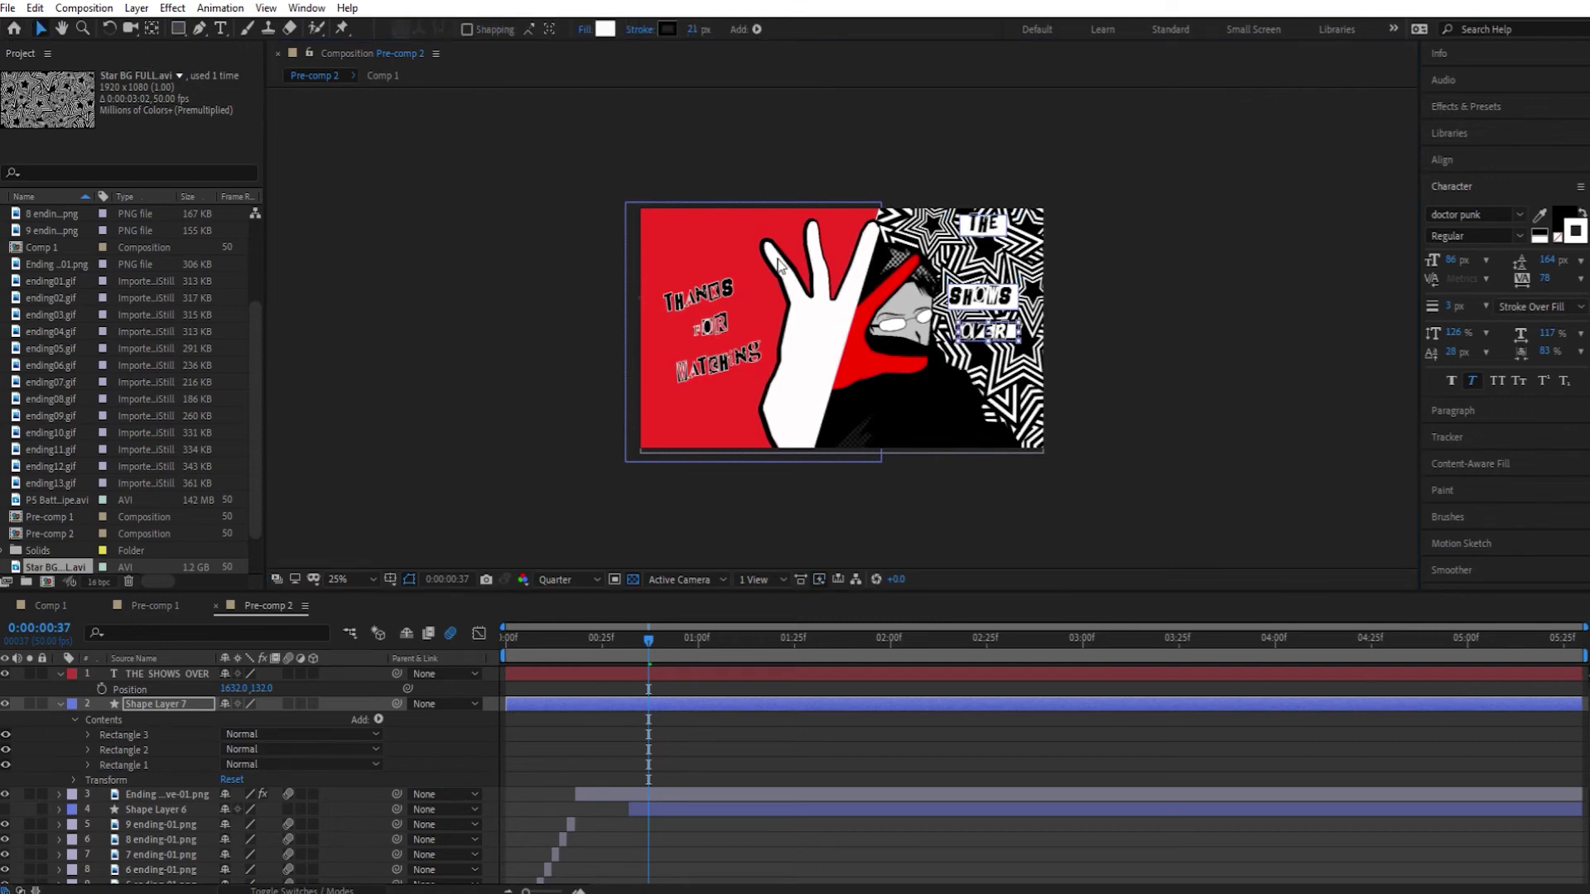
click(1003, 303)
click(985, 228)
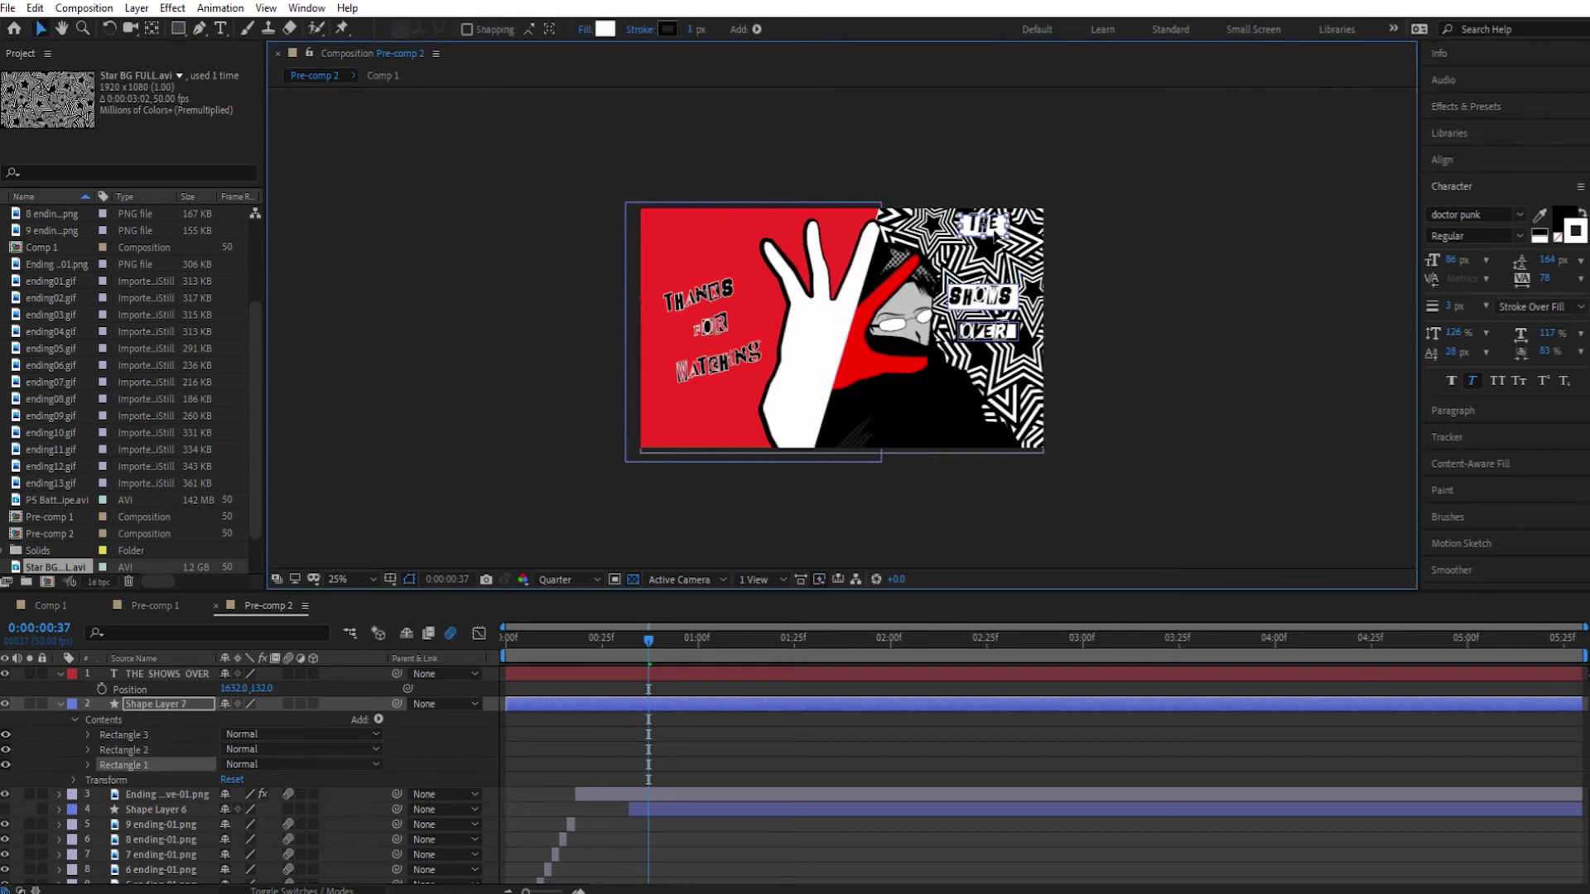
click(166, 673)
double_click(165, 673)
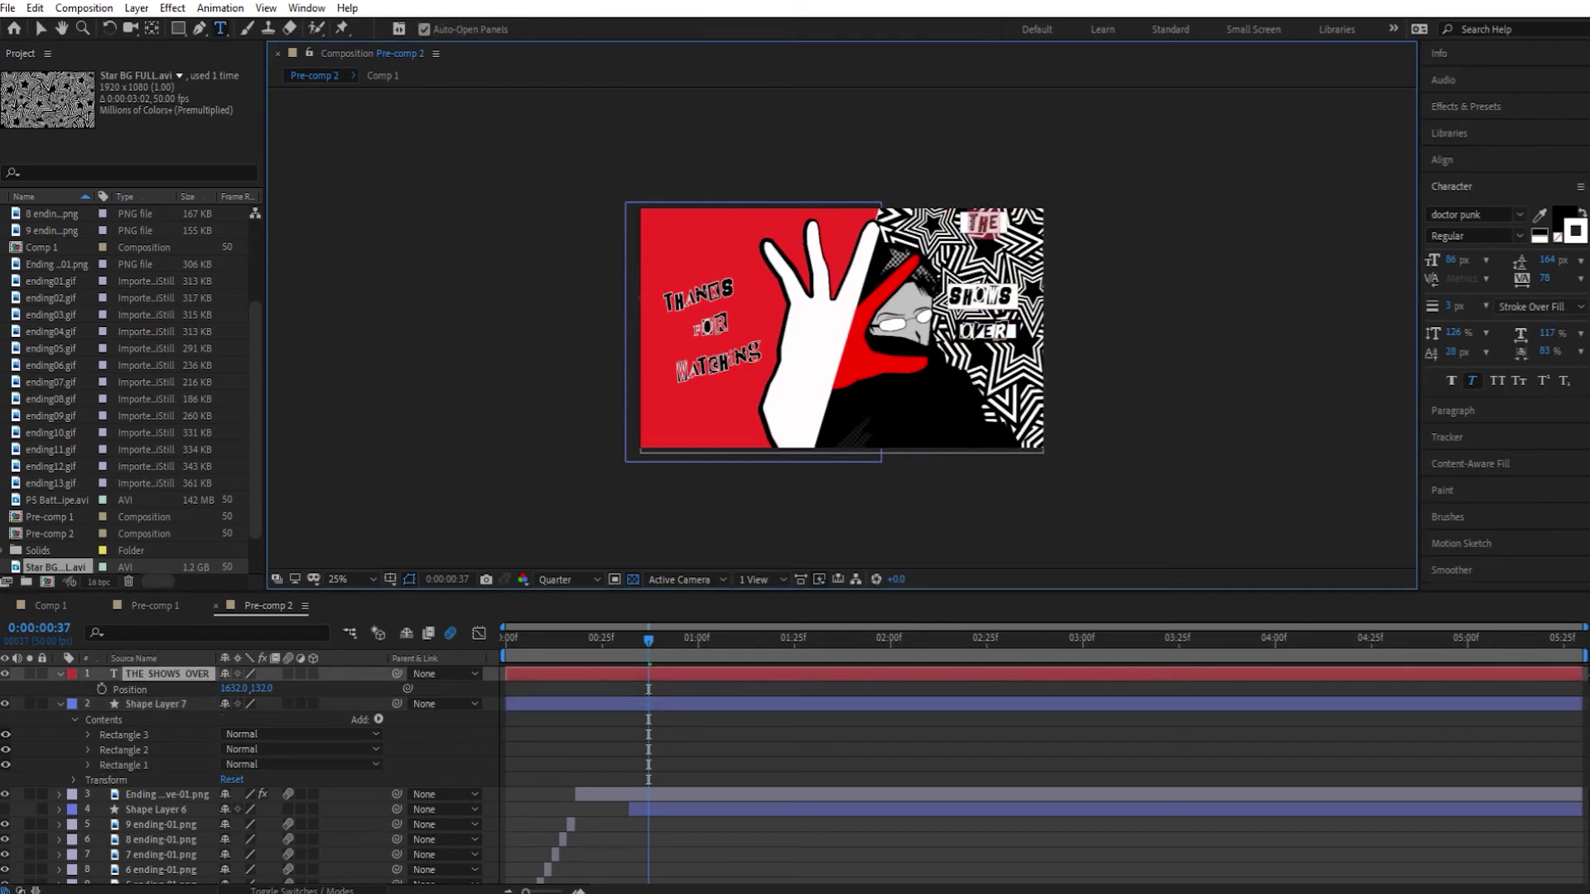
click(1568, 219)
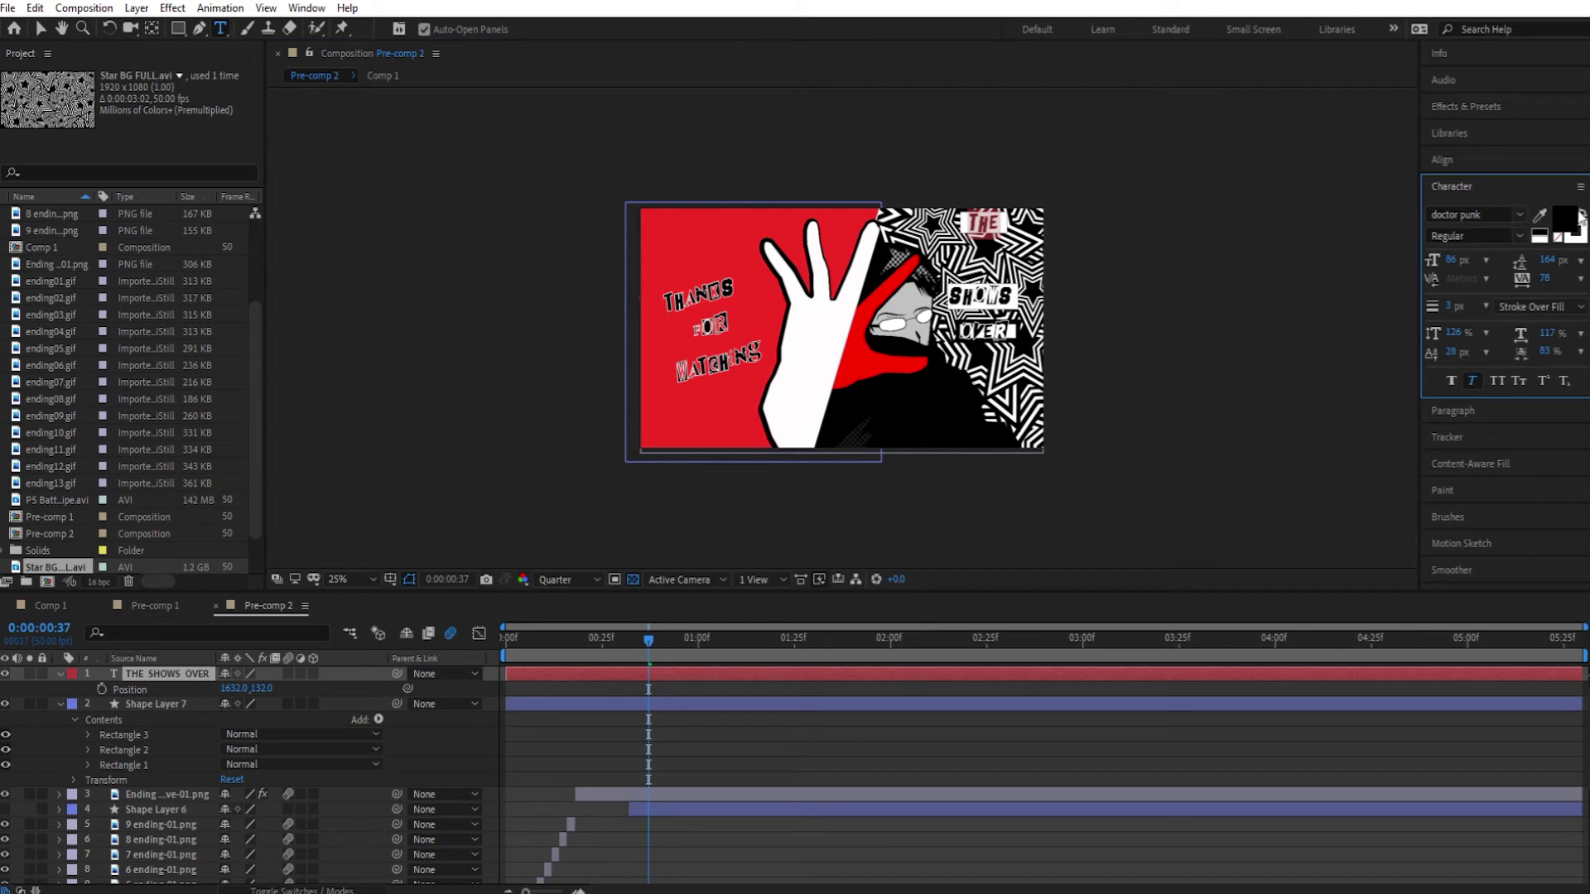
click(1582, 214)
Change the fill of the box behind THE to black
click(39, 28)
click(166, 704)
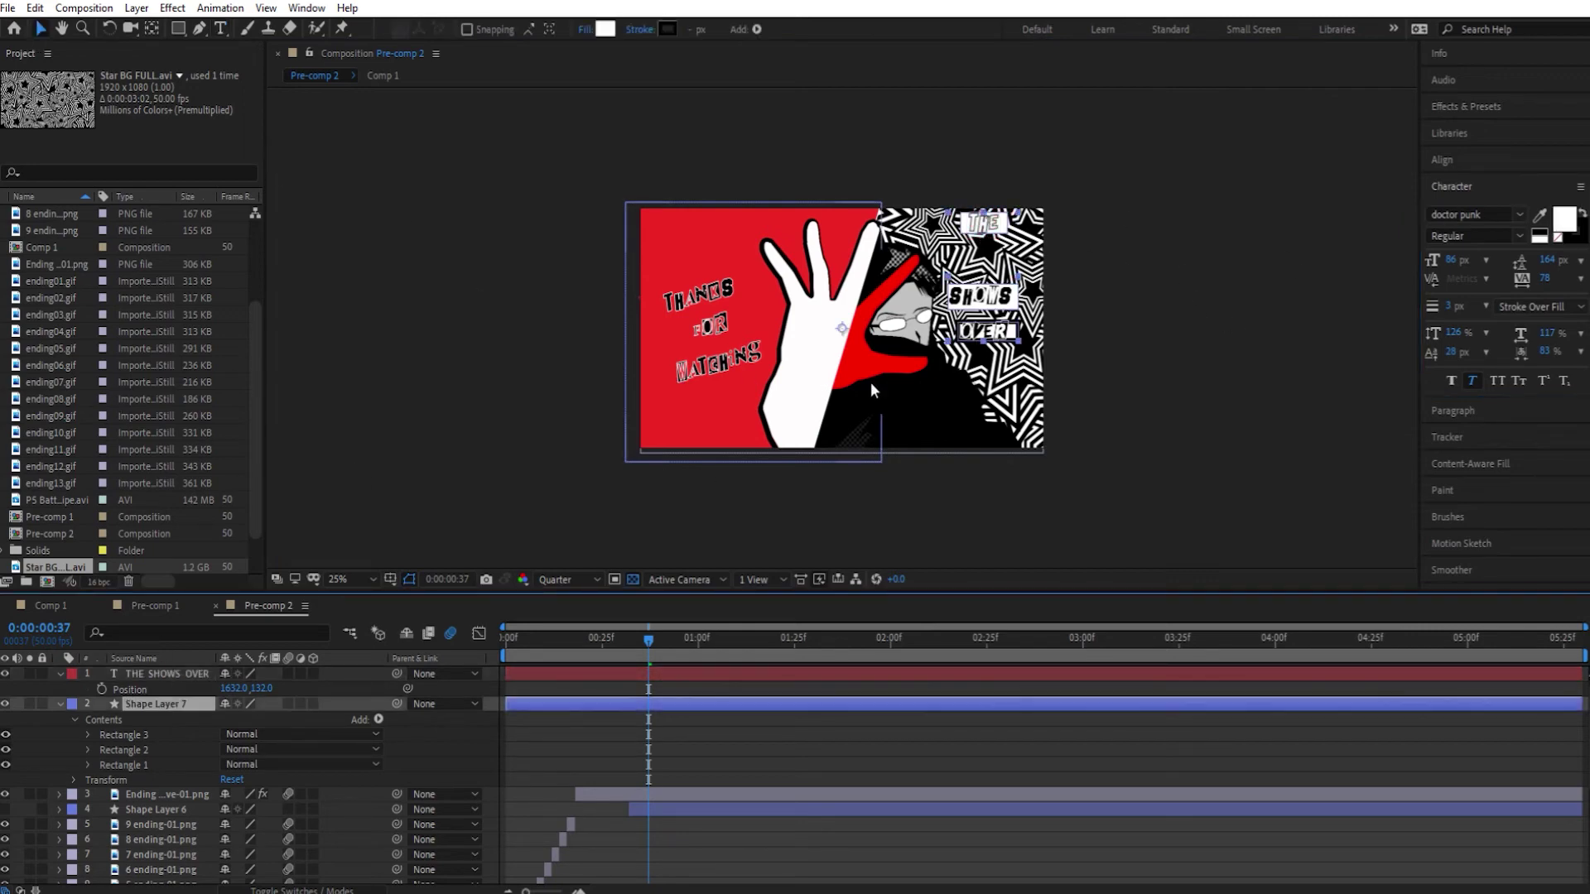
click(1004, 229)
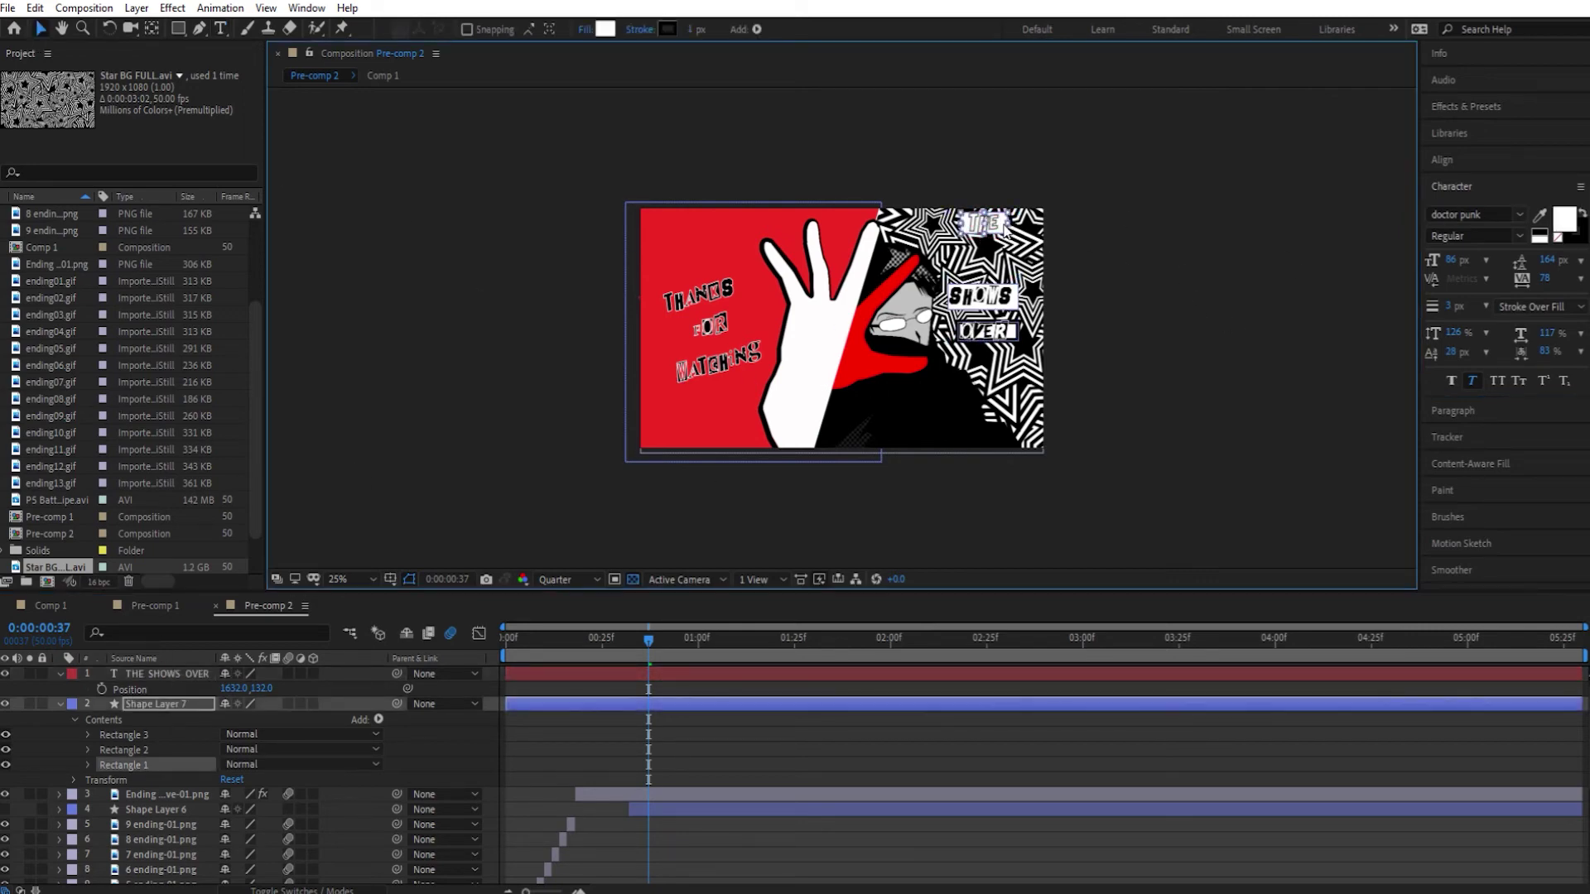
click(606, 31)
drag(225, 531, 217, 608)
click(399, 377)
Select both the boxes shape layer and the THE SHOWS OVER text layer for pre-composing
click(545, 335)
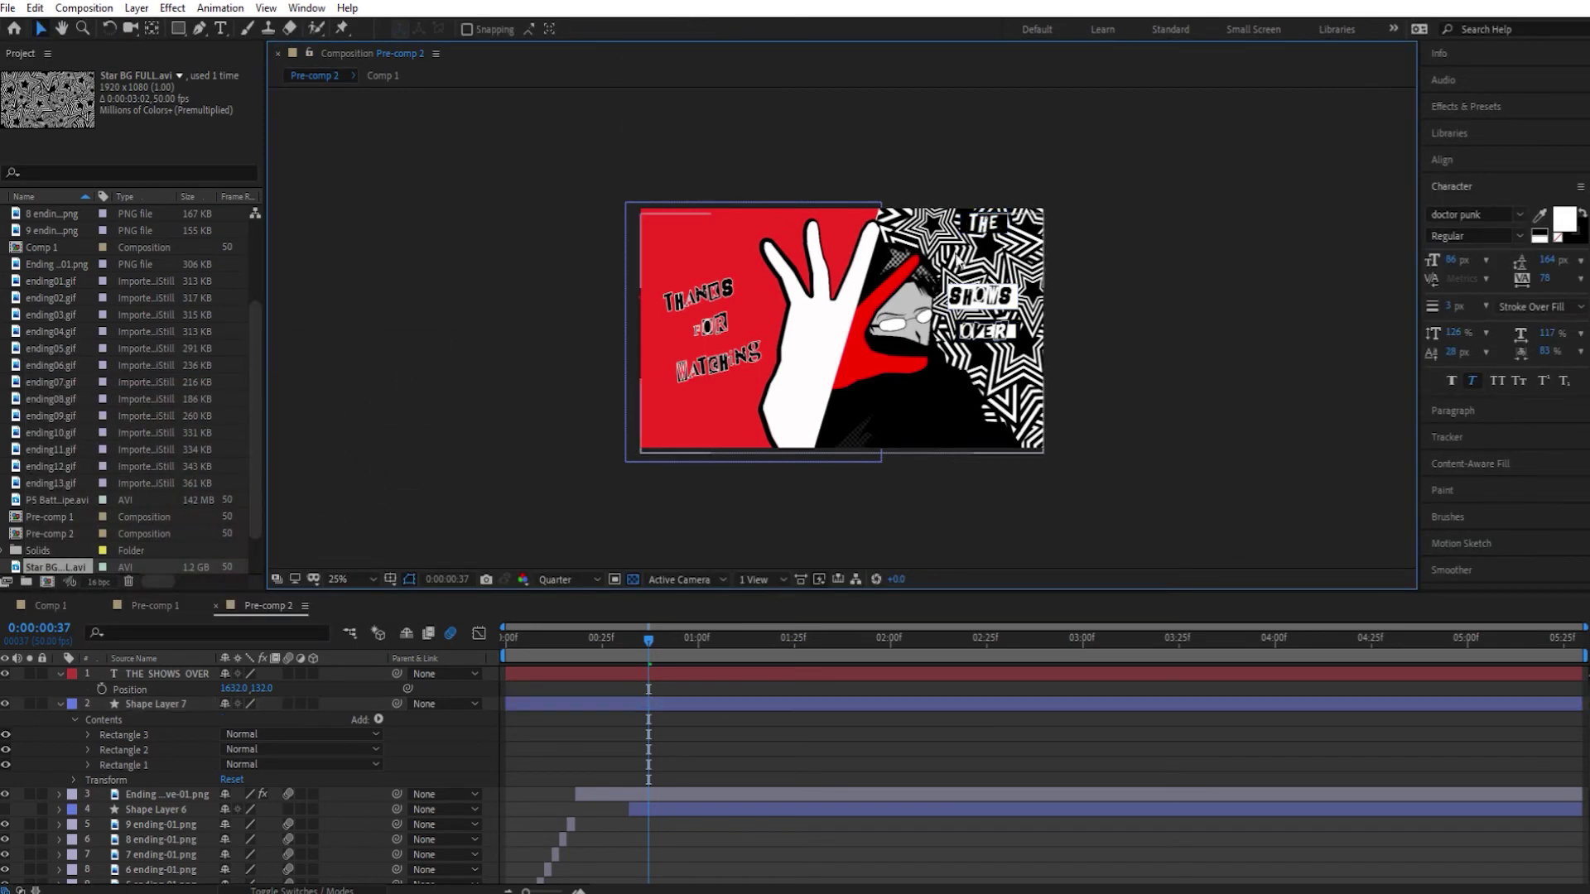
click(165, 703)
ctrl+click(177, 674)
right_click(177, 674)
Pre-compose the text and boxes into 'the shows over' and start it at 0:00:37
click(265, 617)
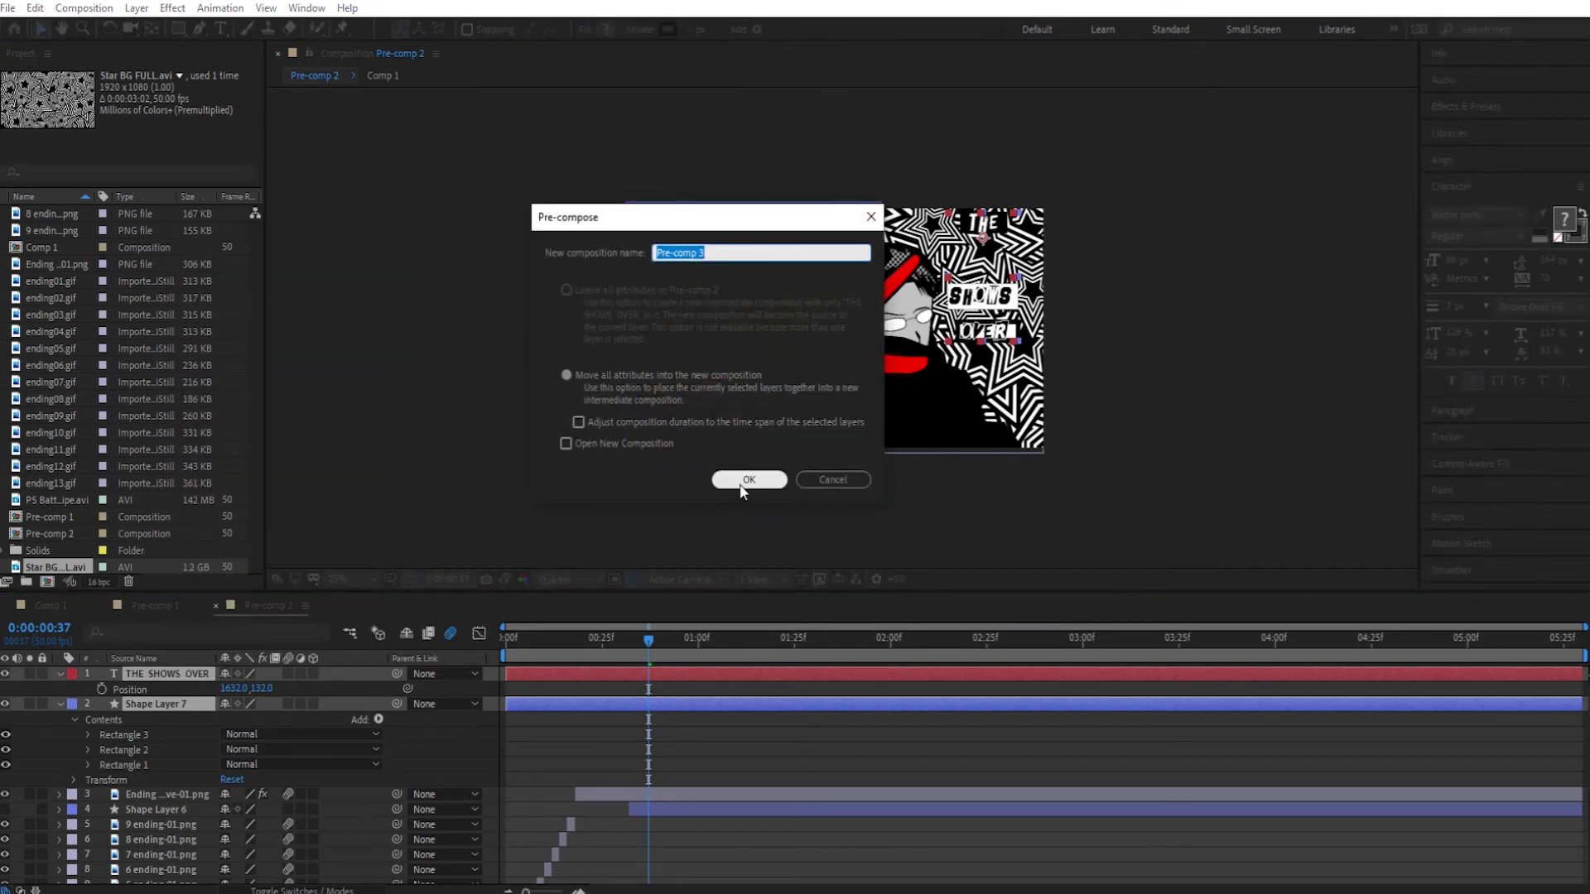
text(the shows over)
key(Return)
drag(506, 674, 632, 675)
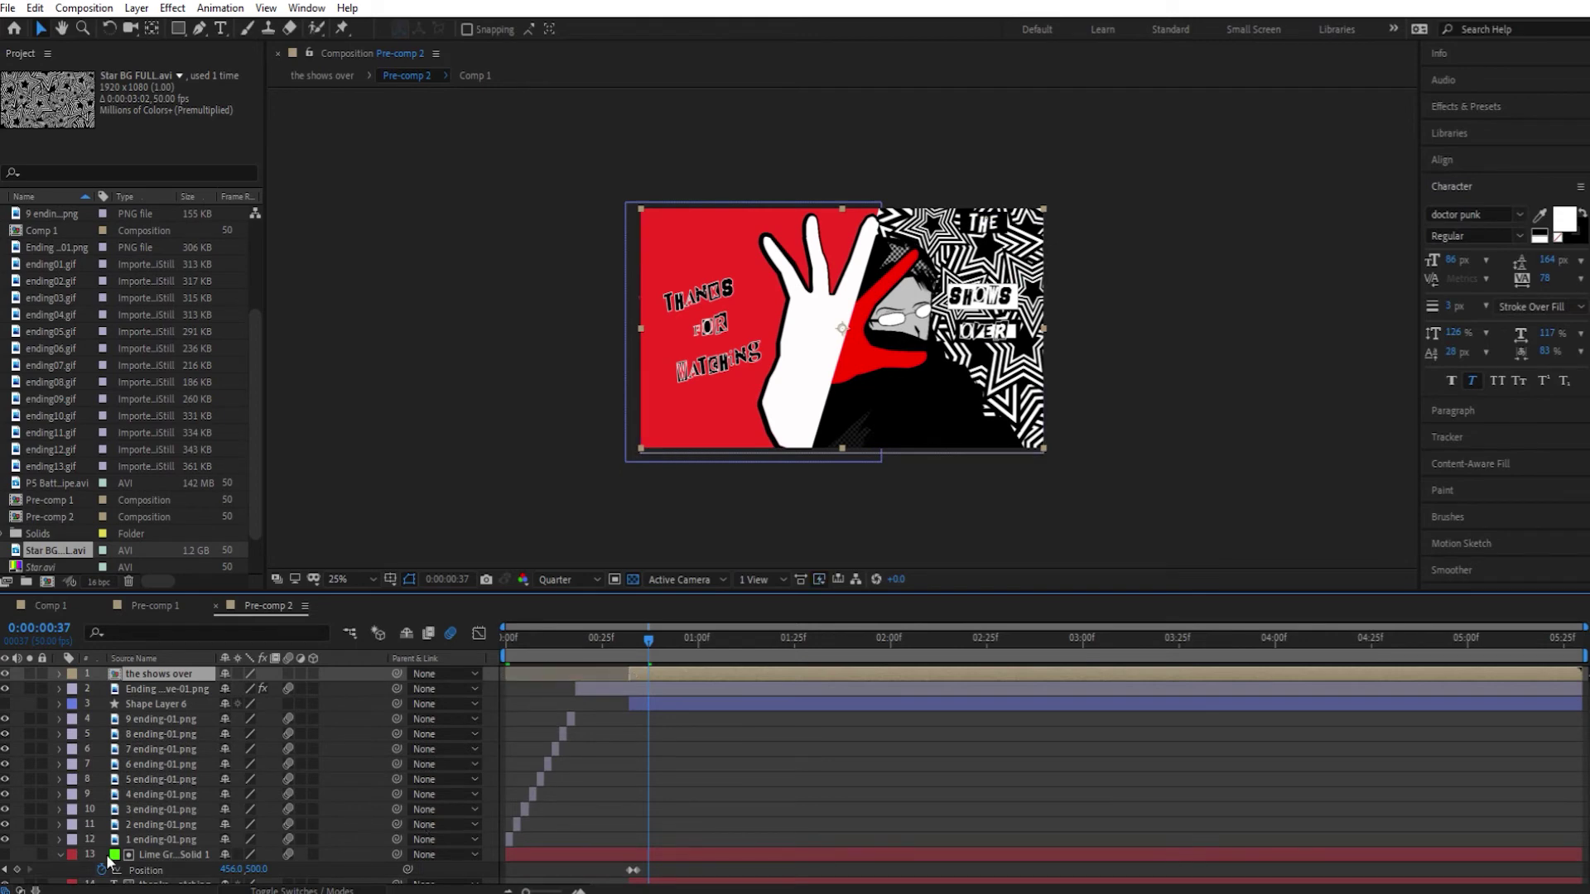
Add a solid named 'shows over mask', shrink it and place it above the artwork
click(149, 12)
mouse_move(277, 31)
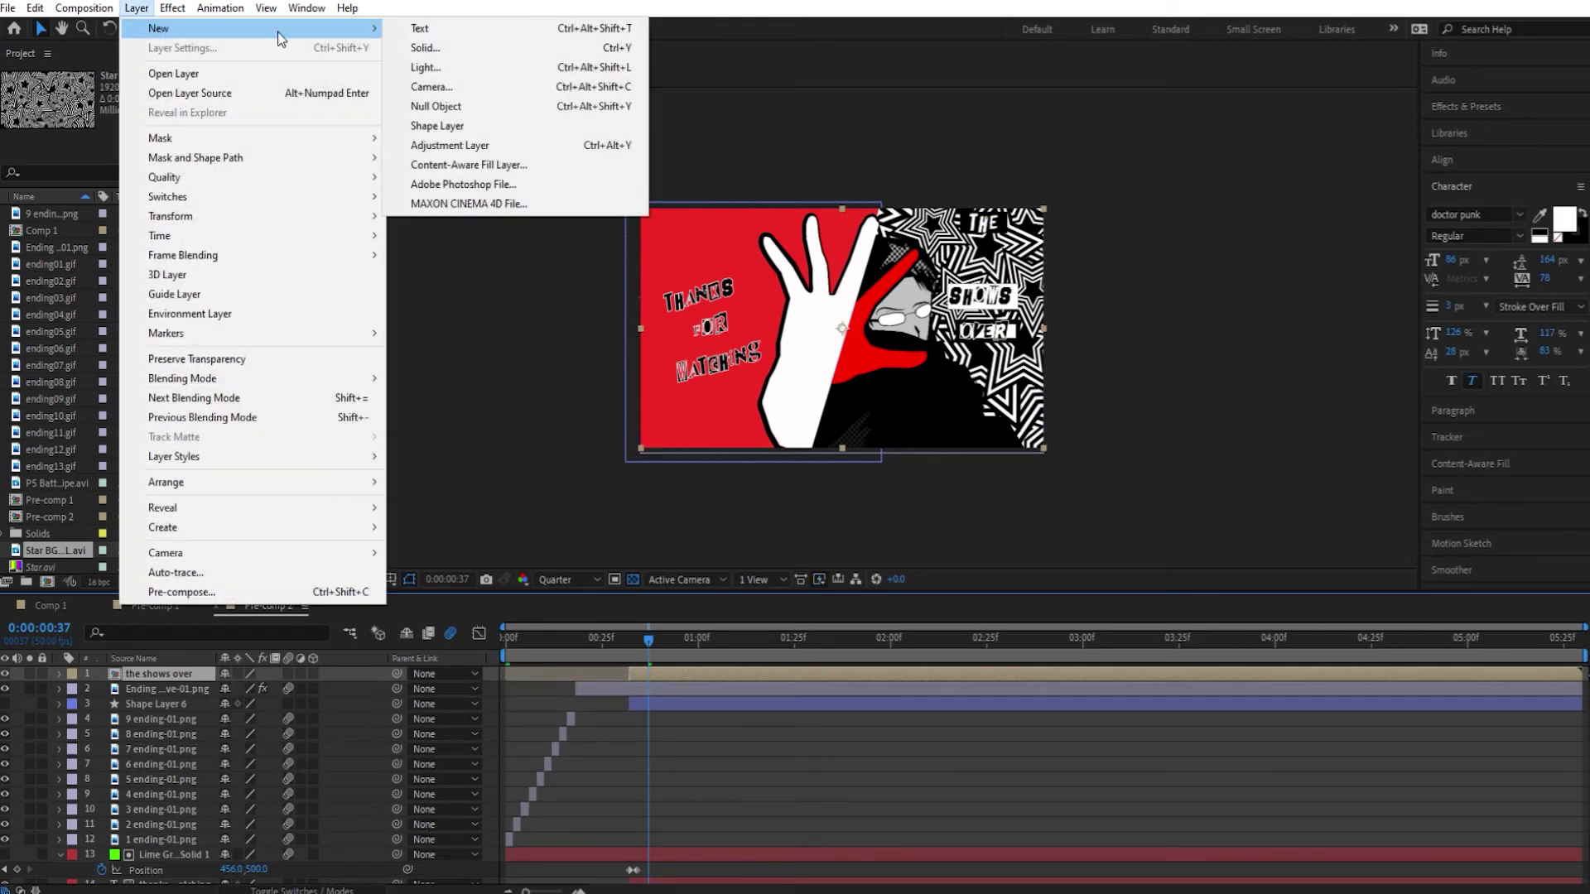
click(470, 46)
text(shows over mask)
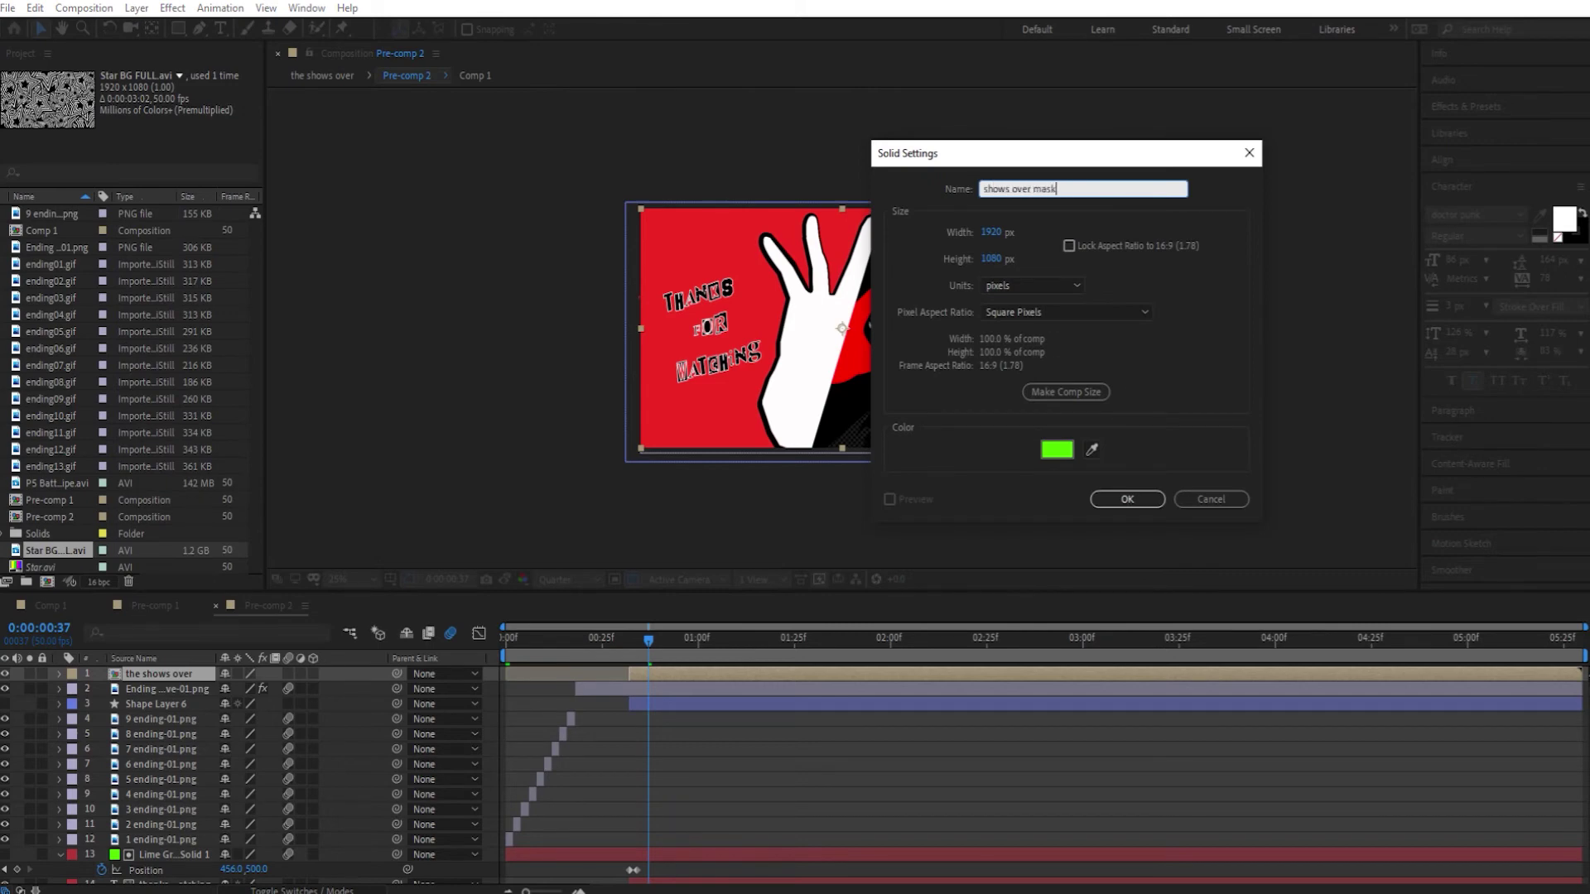
key(Return)
drag(642, 449, 774, 422)
drag(832, 394, 973, 183)
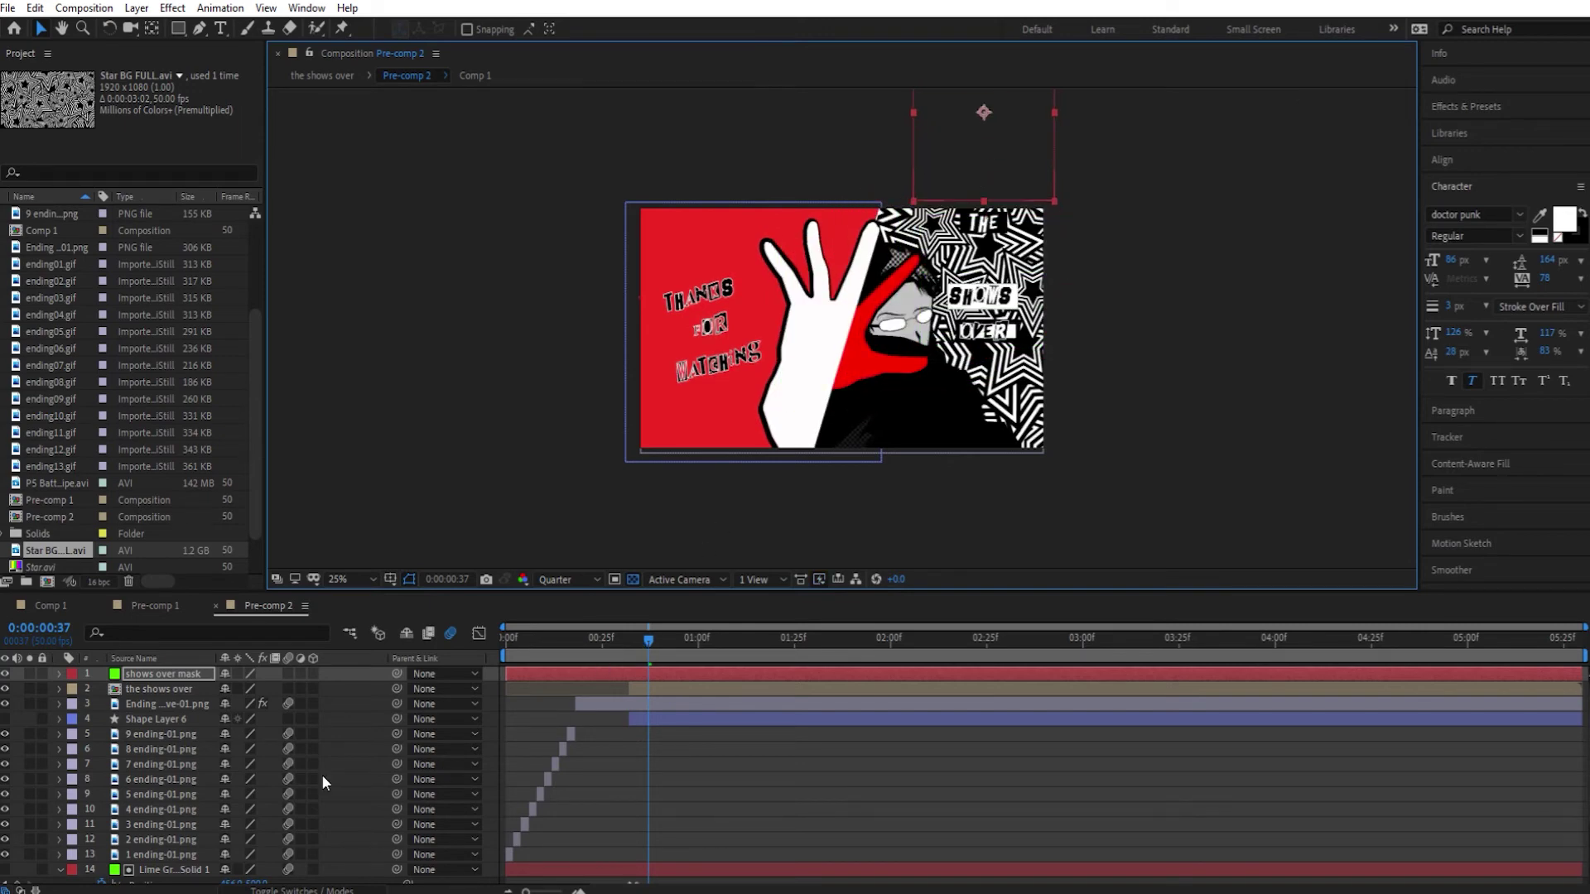
Keyframe the mask solid's Position to slide down over the artwork from frame 32 to 34
key(semicolon)
drag(919, 642, 834, 646)
click(308, 890)
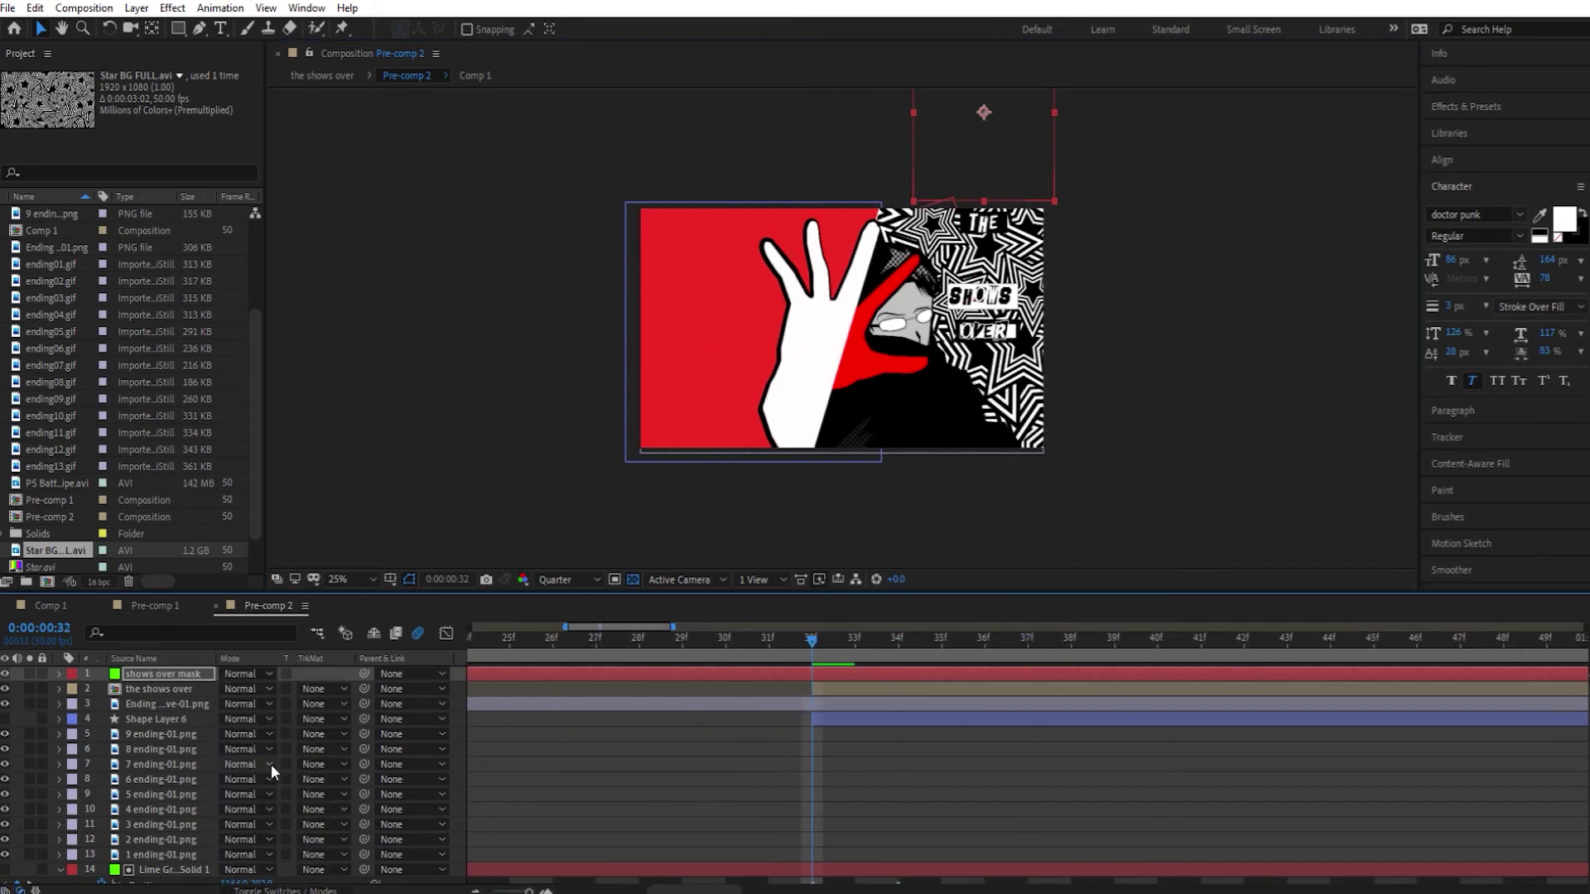
click(319, 689)
click(170, 685)
key(p)
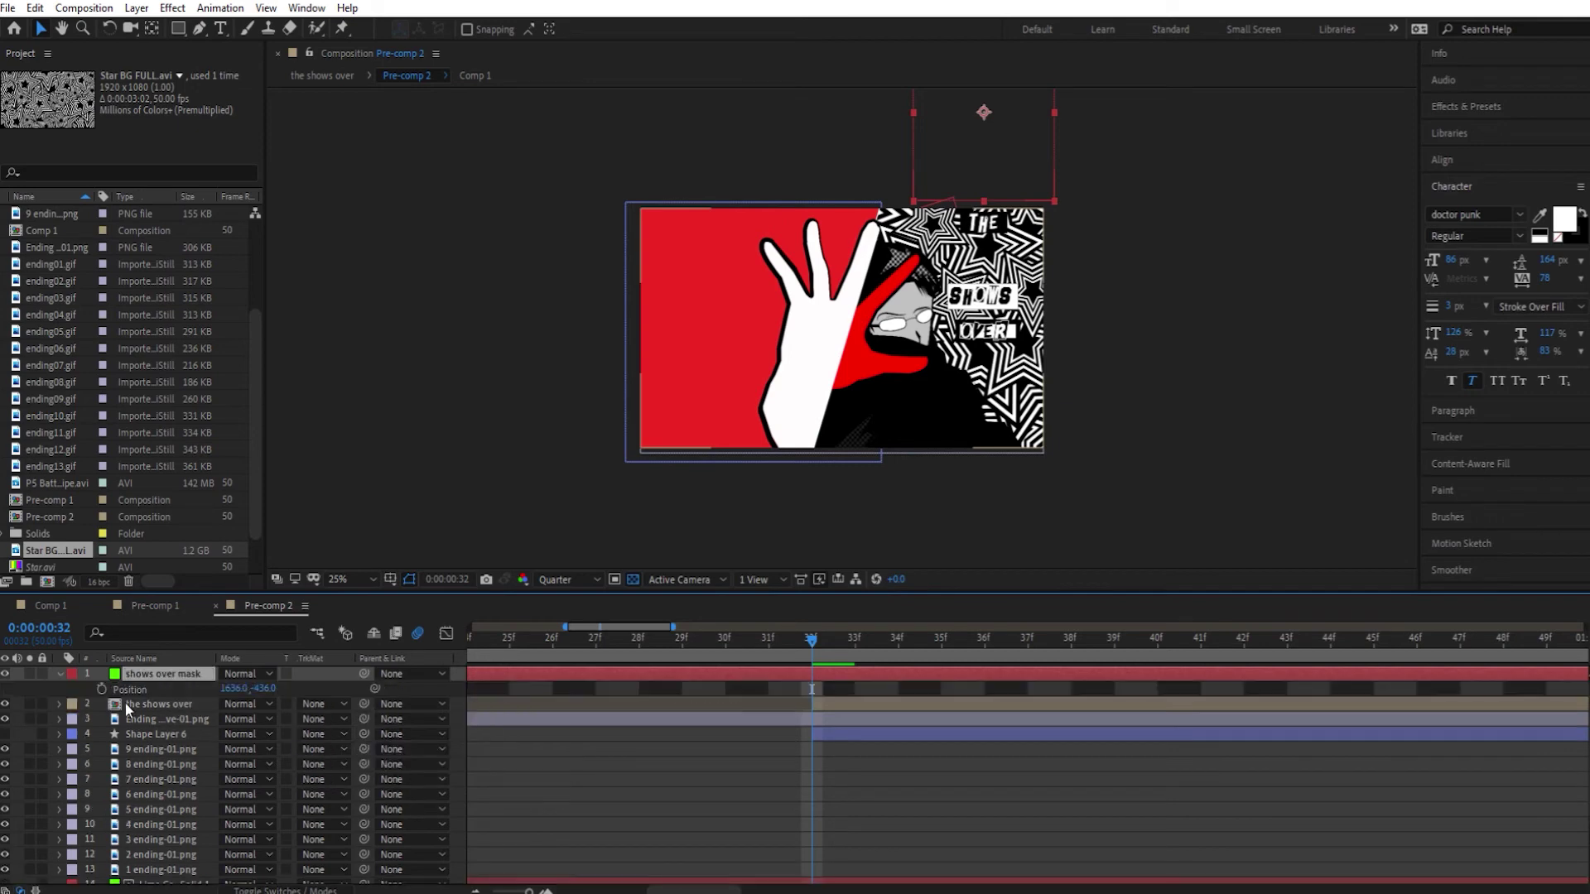
drag(859, 650, 899, 650)
drag(982, 159, 989, 339)
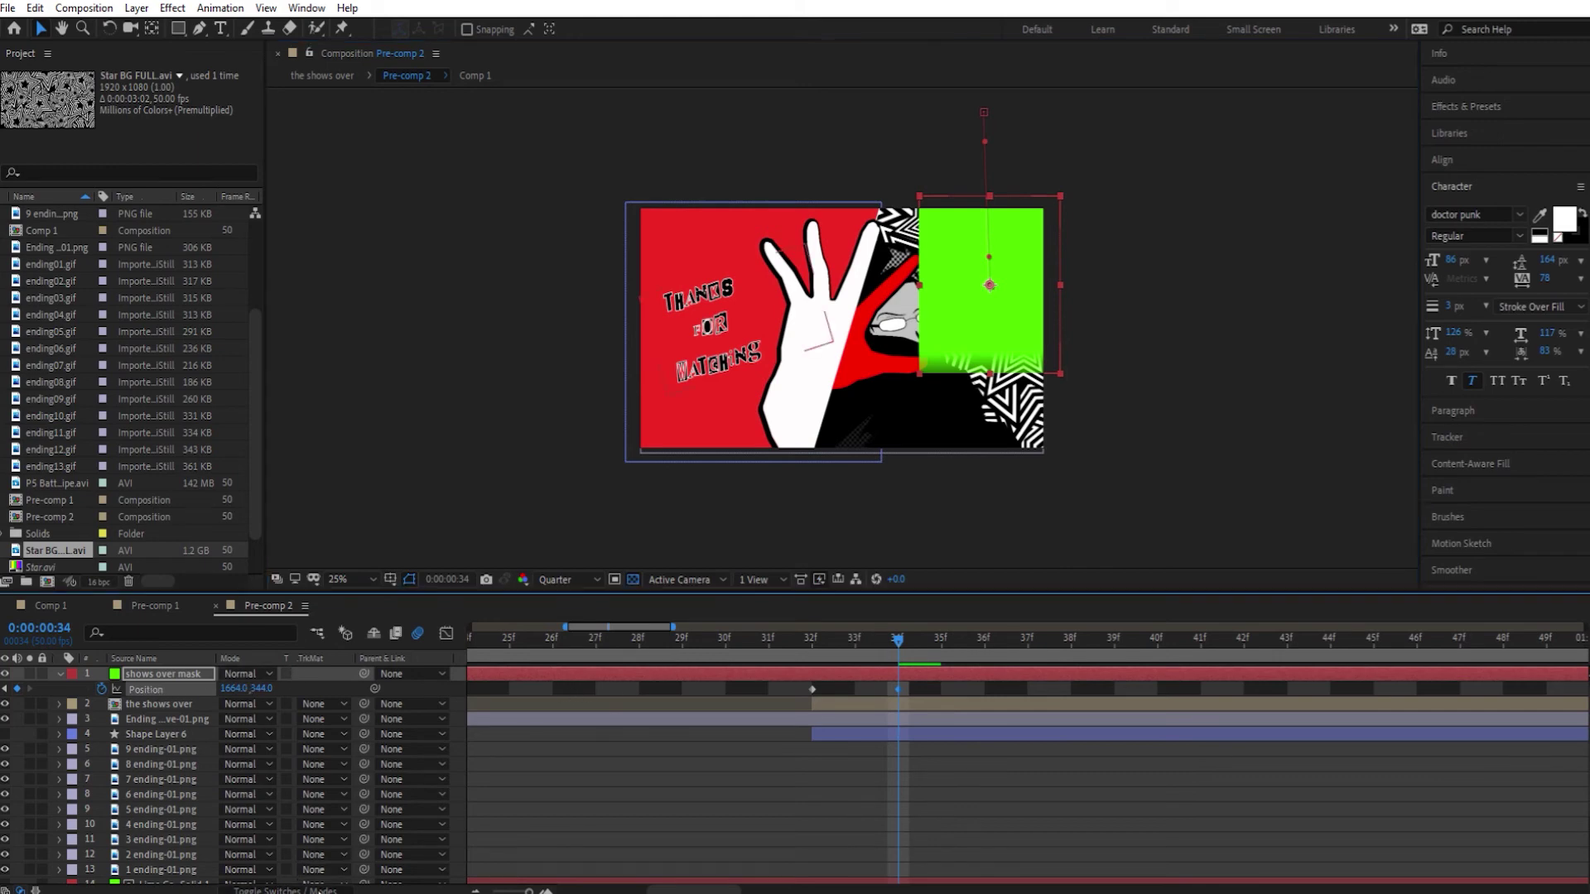
Set 'the shows over' track matte to Alpha from the mask solid and preview the reveal
click(323, 704)
click(356, 745)
drag(866, 651, 811, 654)
drag(529, 891, 492, 892)
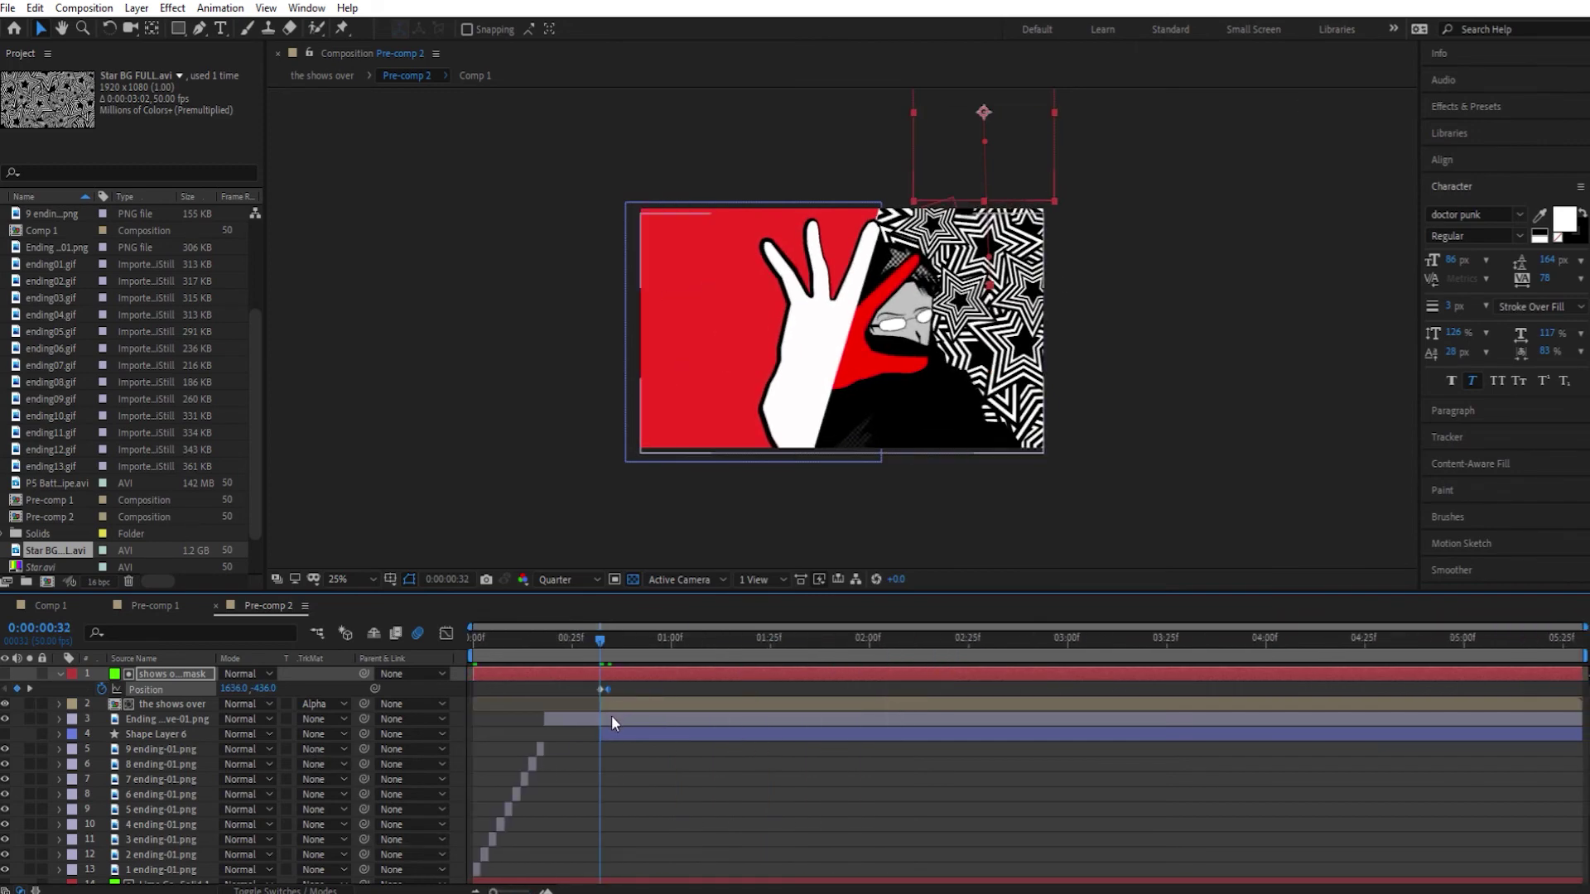
ctrl+click(166, 705)
drag(632, 674, 592, 642)
scroll(622, 745, down, 2)
scroll(614, 786, up, 2)
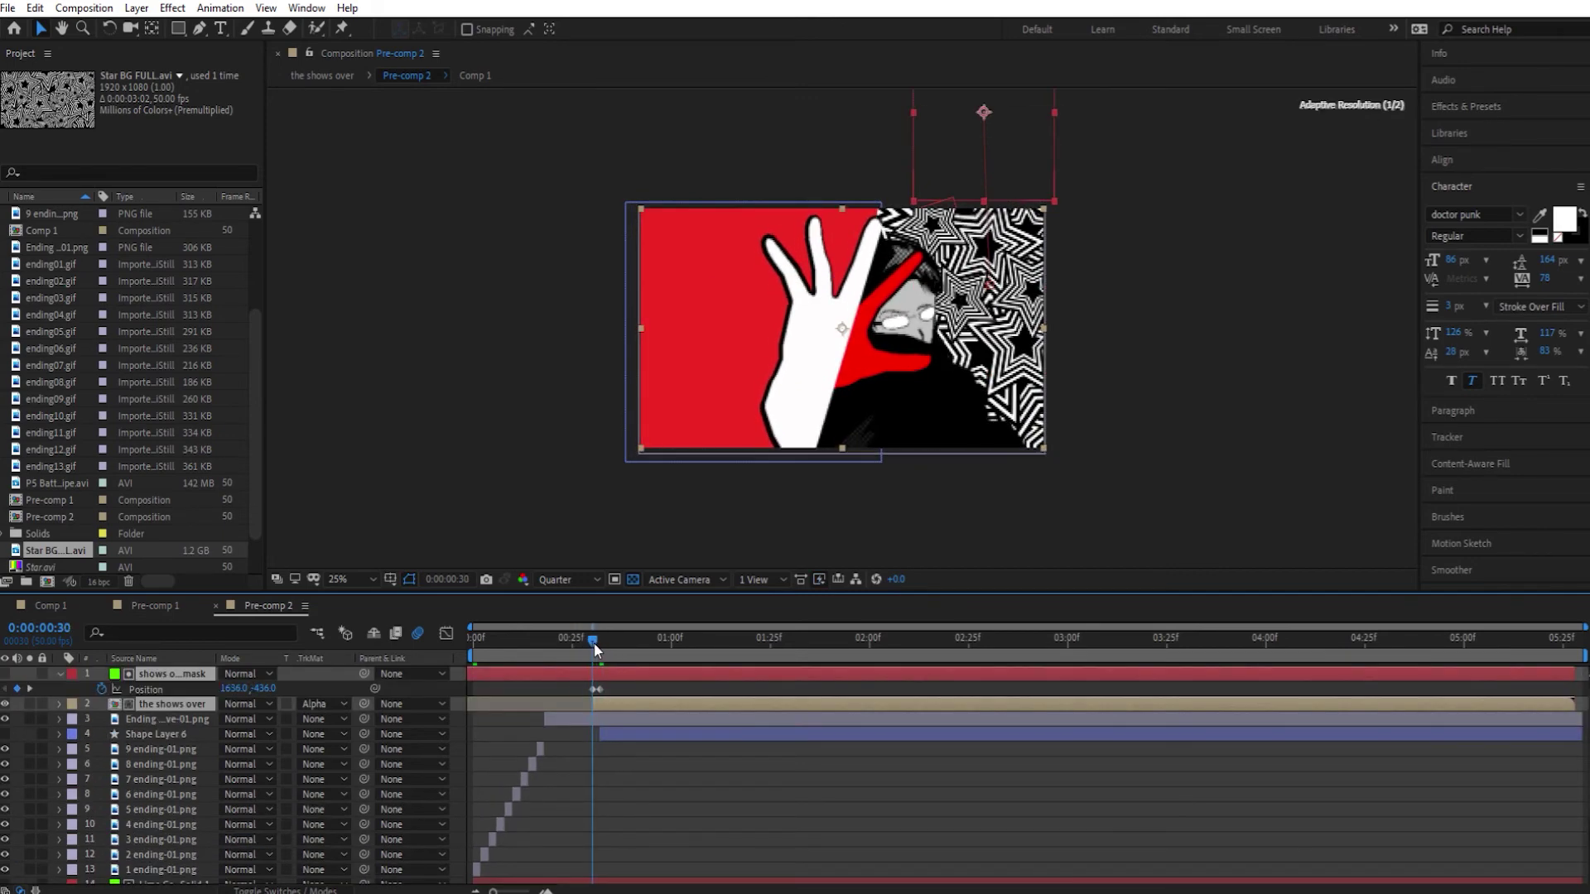
Select the lime solid and thanks text layers and preview the thanks text animation
scroll(611, 808, down, 2)
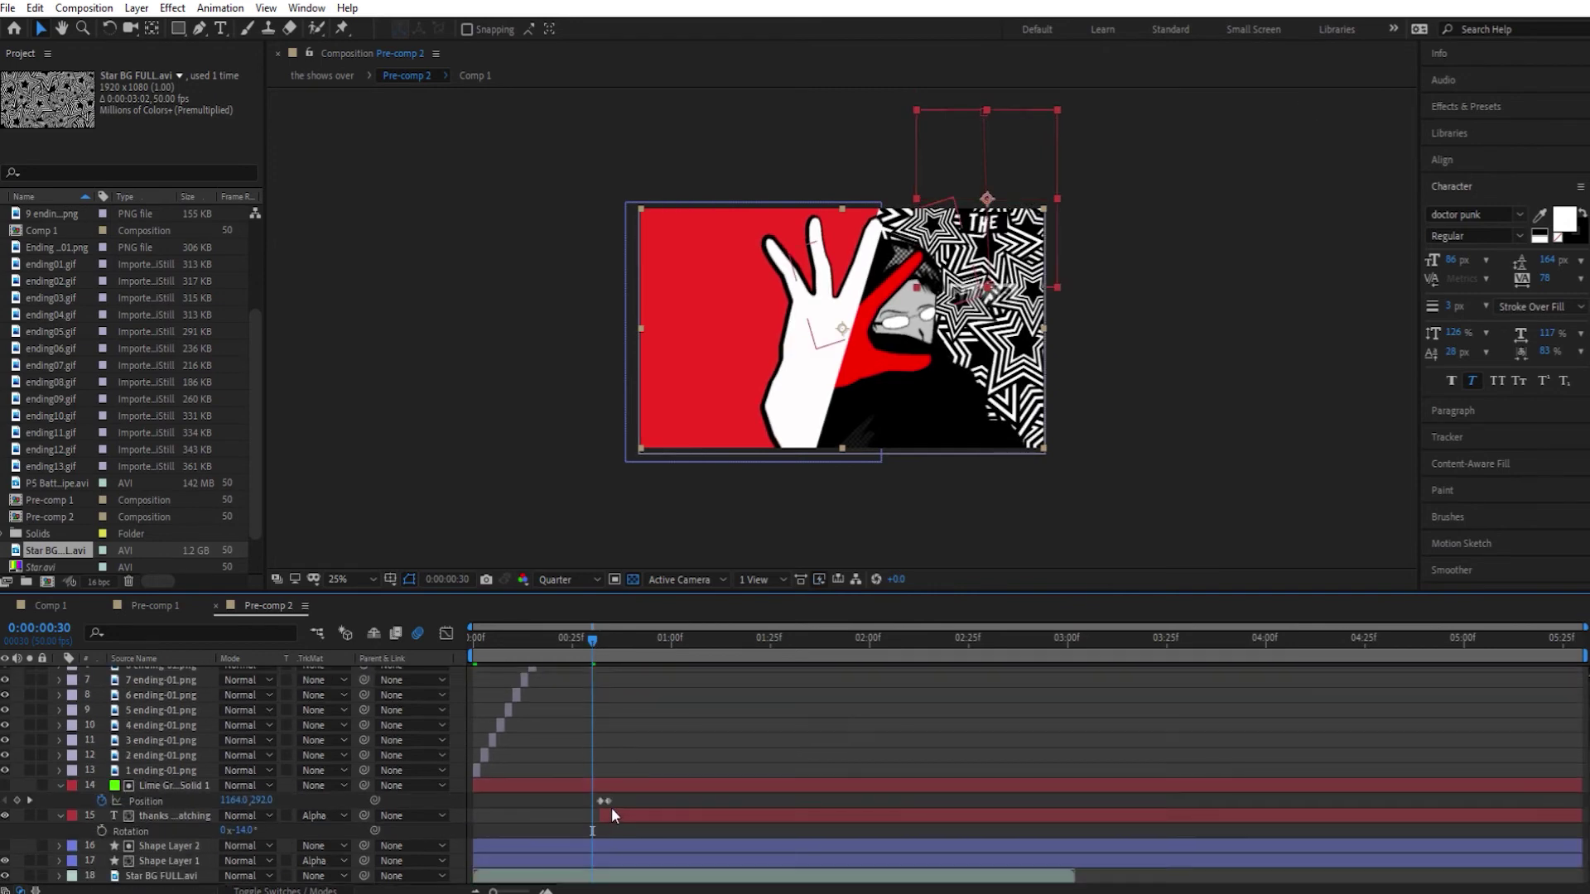
shift+click(609, 788)
shift+click(615, 814)
click(558, 810)
click(614, 785)
shift+click(618, 814)
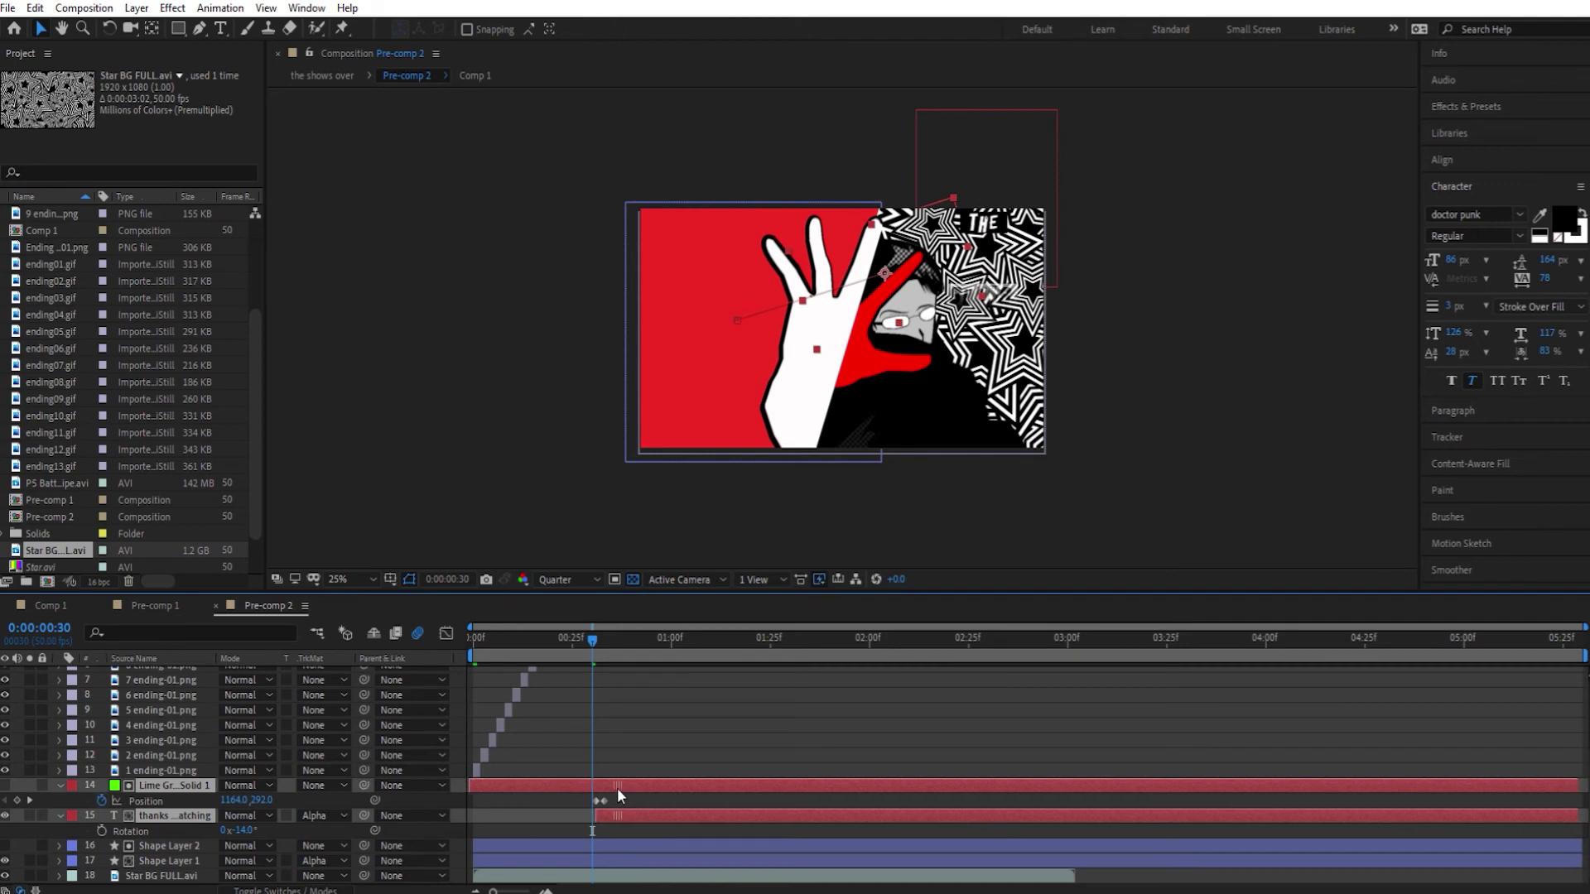
drag(587, 639, 652, 648)
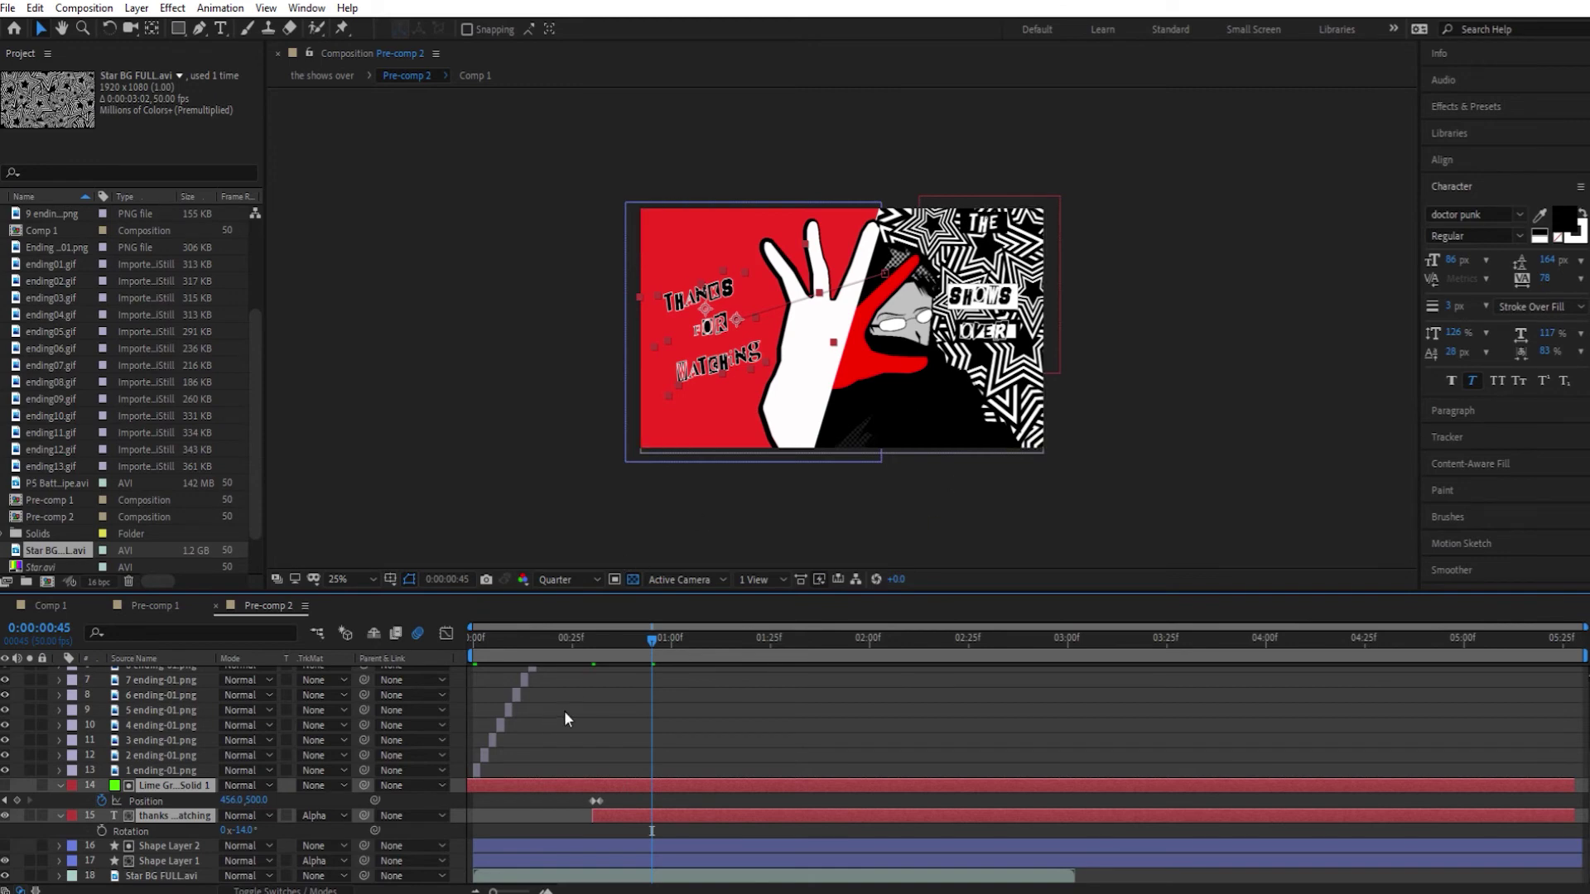
scroll(202, 828, up, 3)
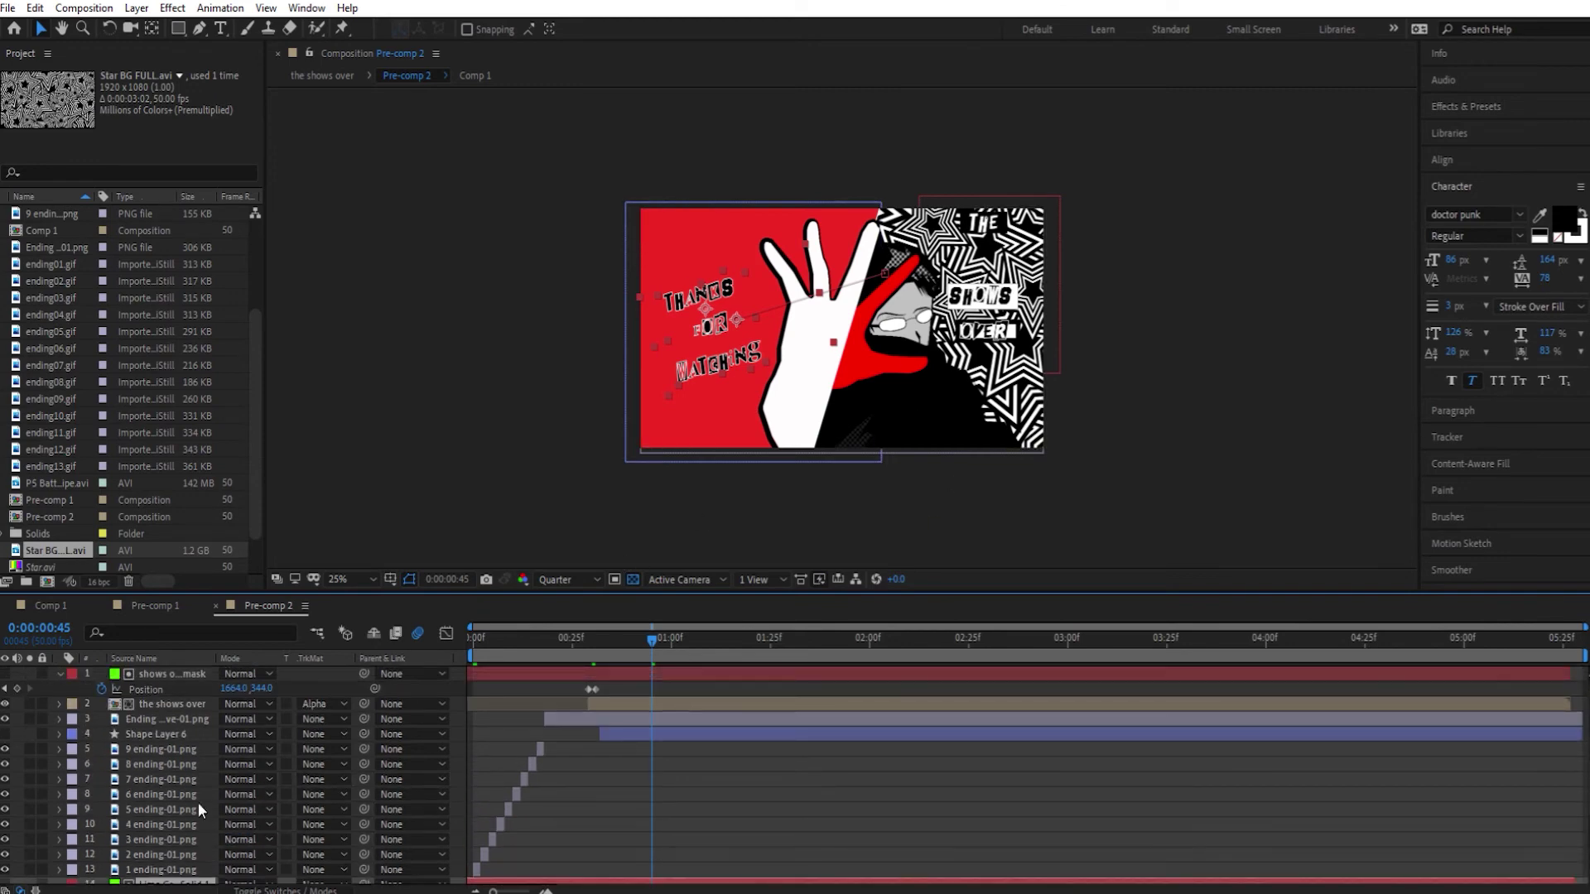
Expand the ending artwork layer's Effects and Transform groups and return to frame 17
click(172, 717)
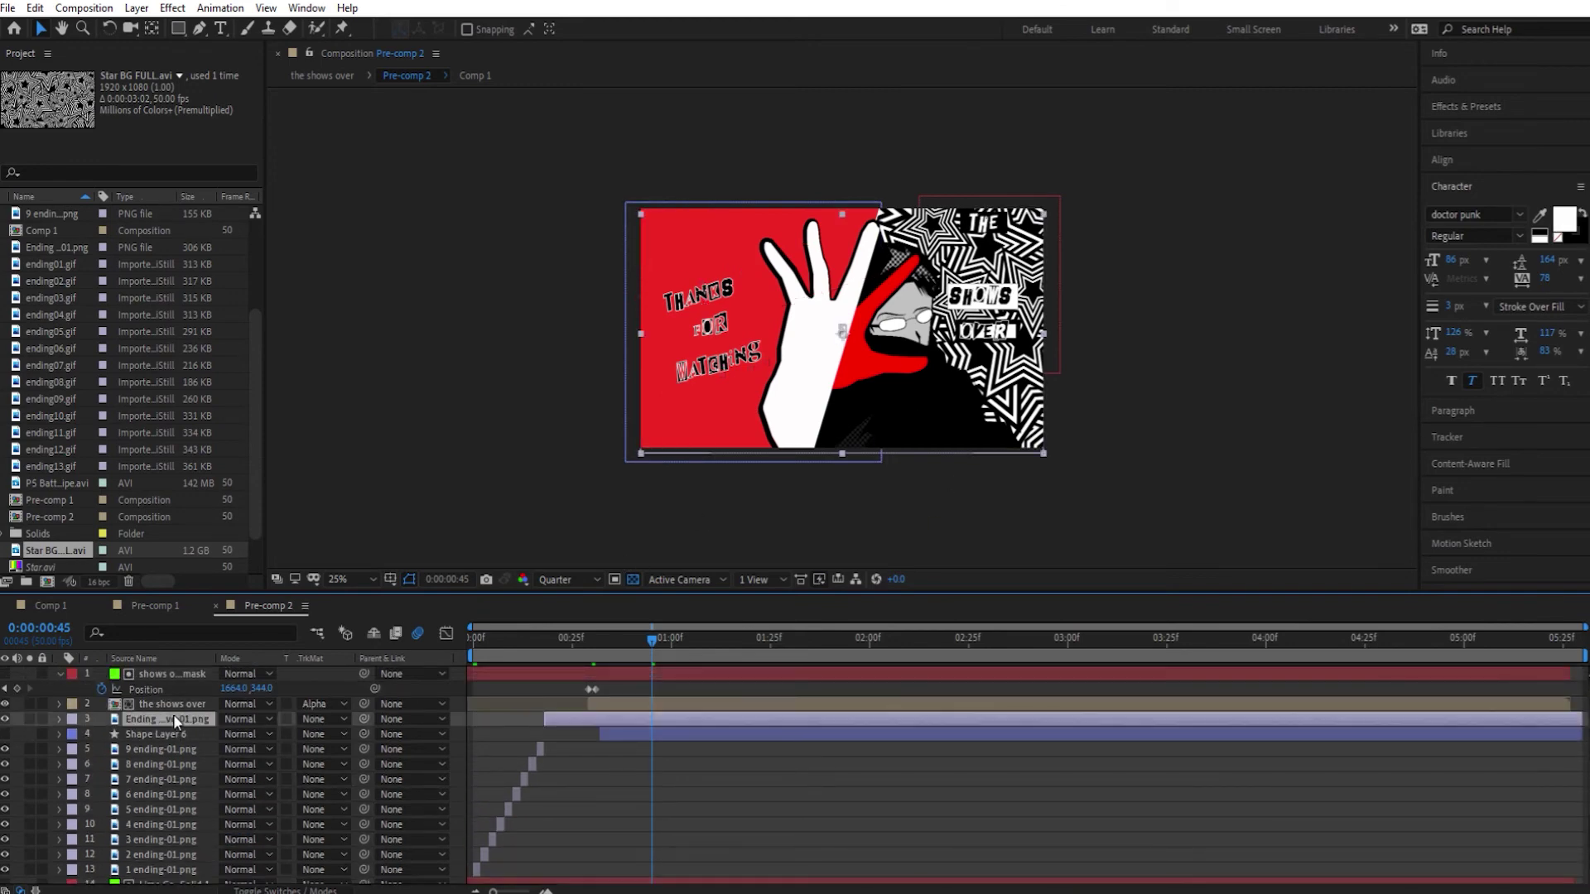
click(60, 718)
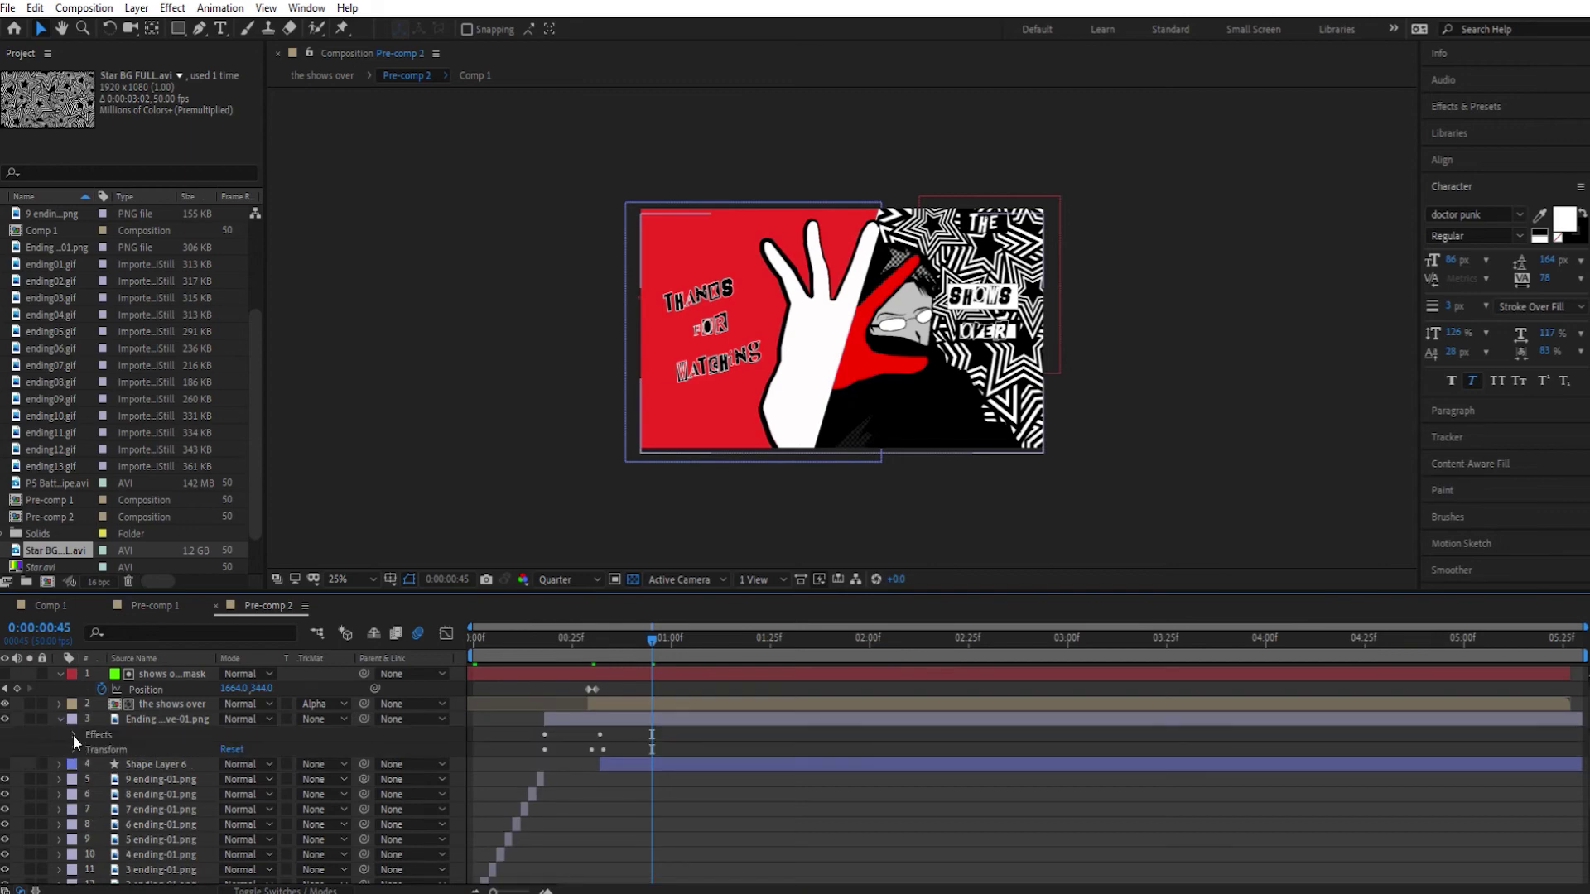
click(73, 735)
click(73, 780)
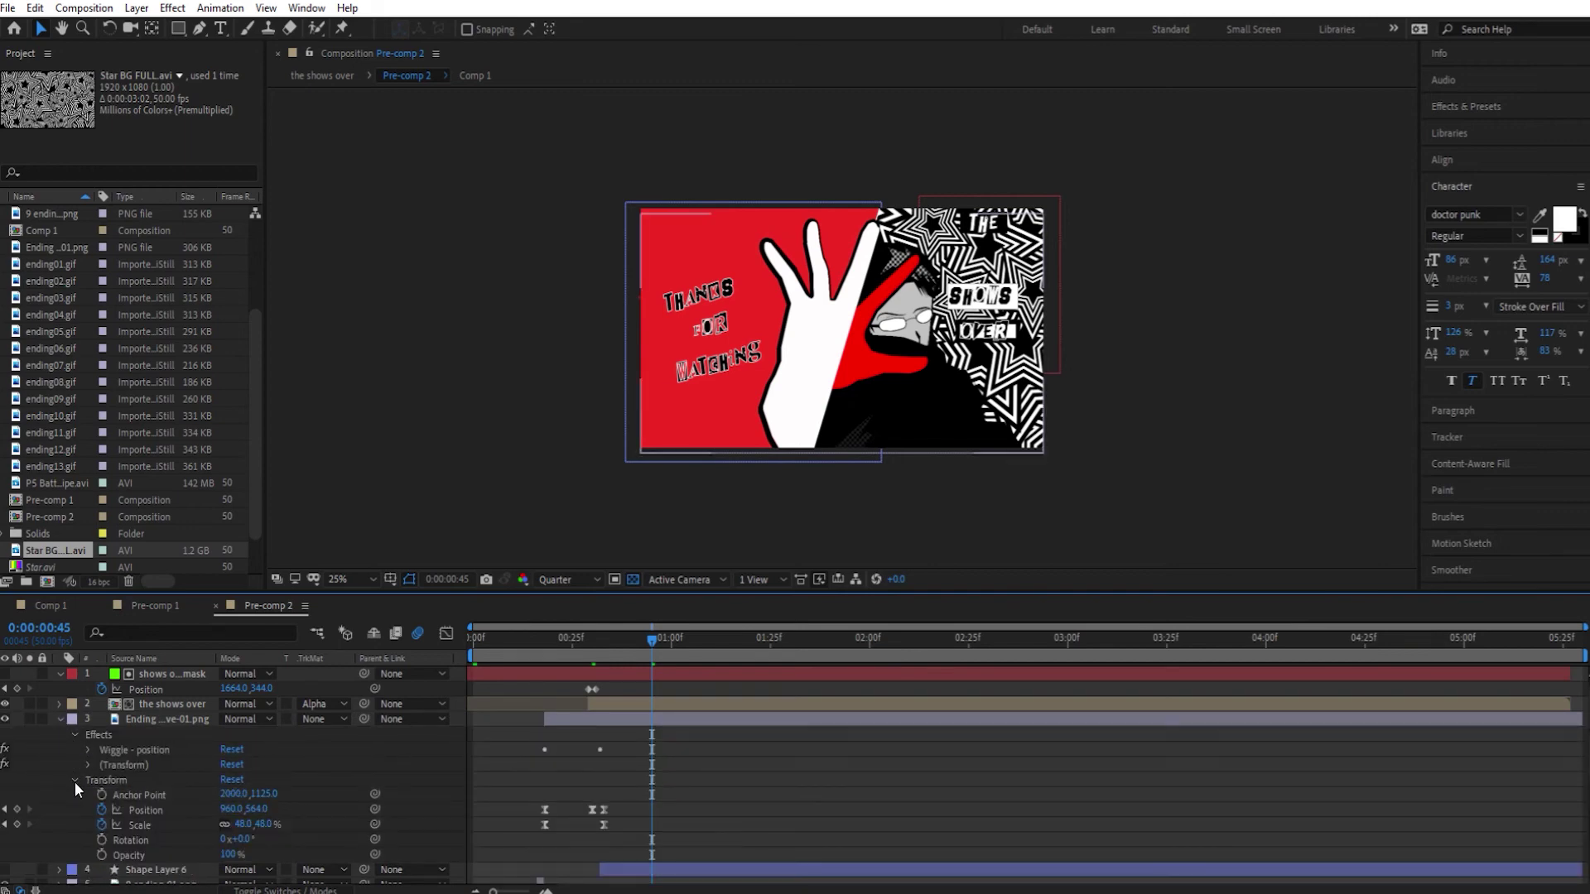
drag(579, 641, 540, 651)
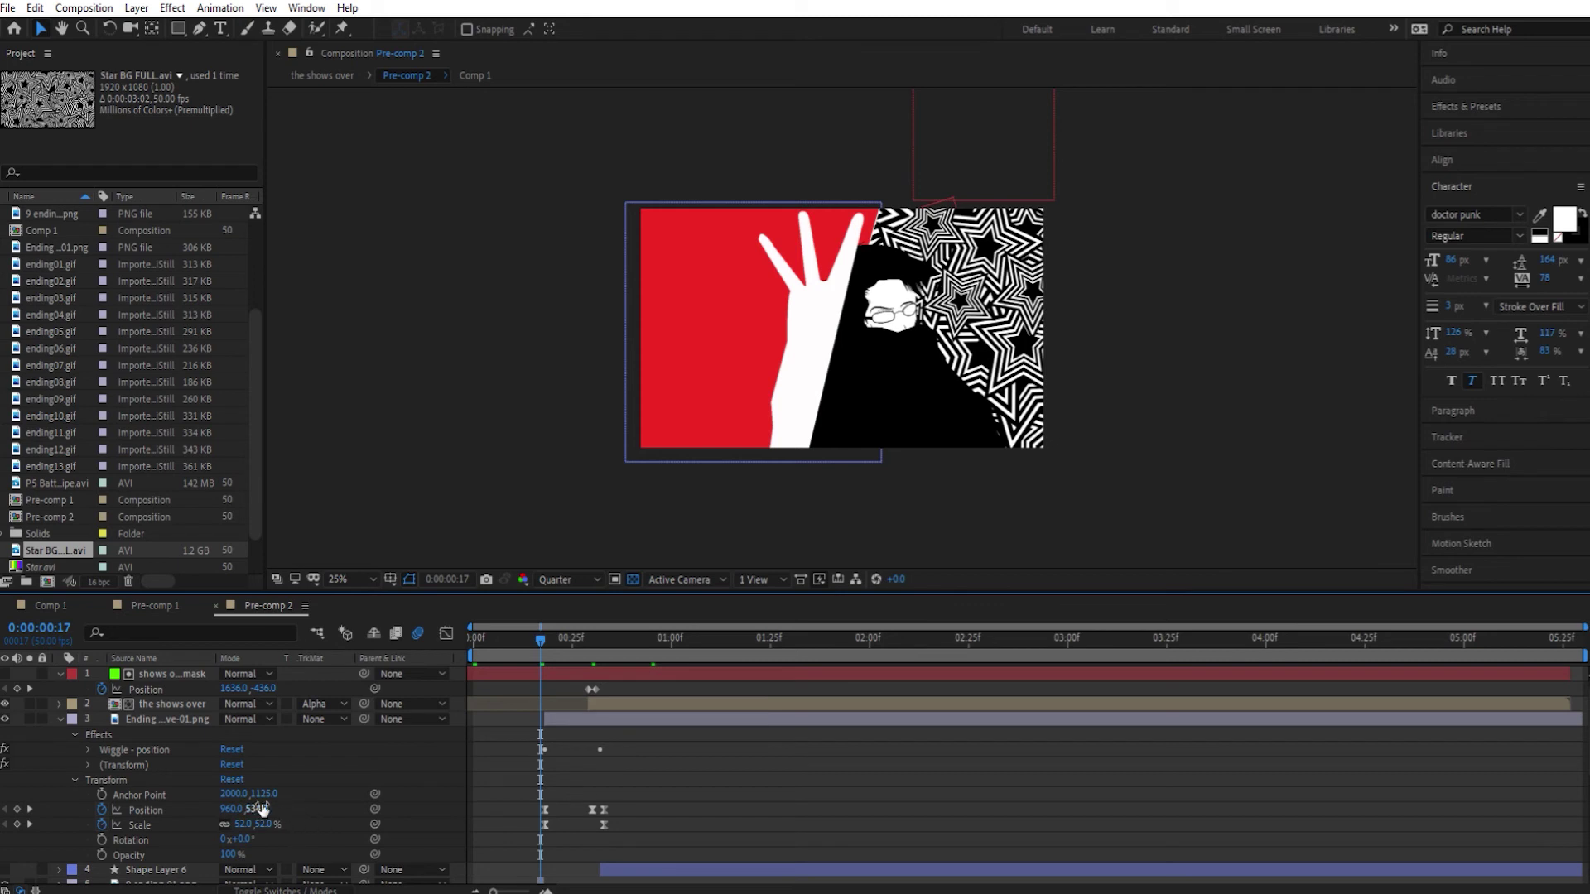
Reveal the Wiggle - position settings and scrub frames 18–28 to inspect its keyframes
click(164, 757)
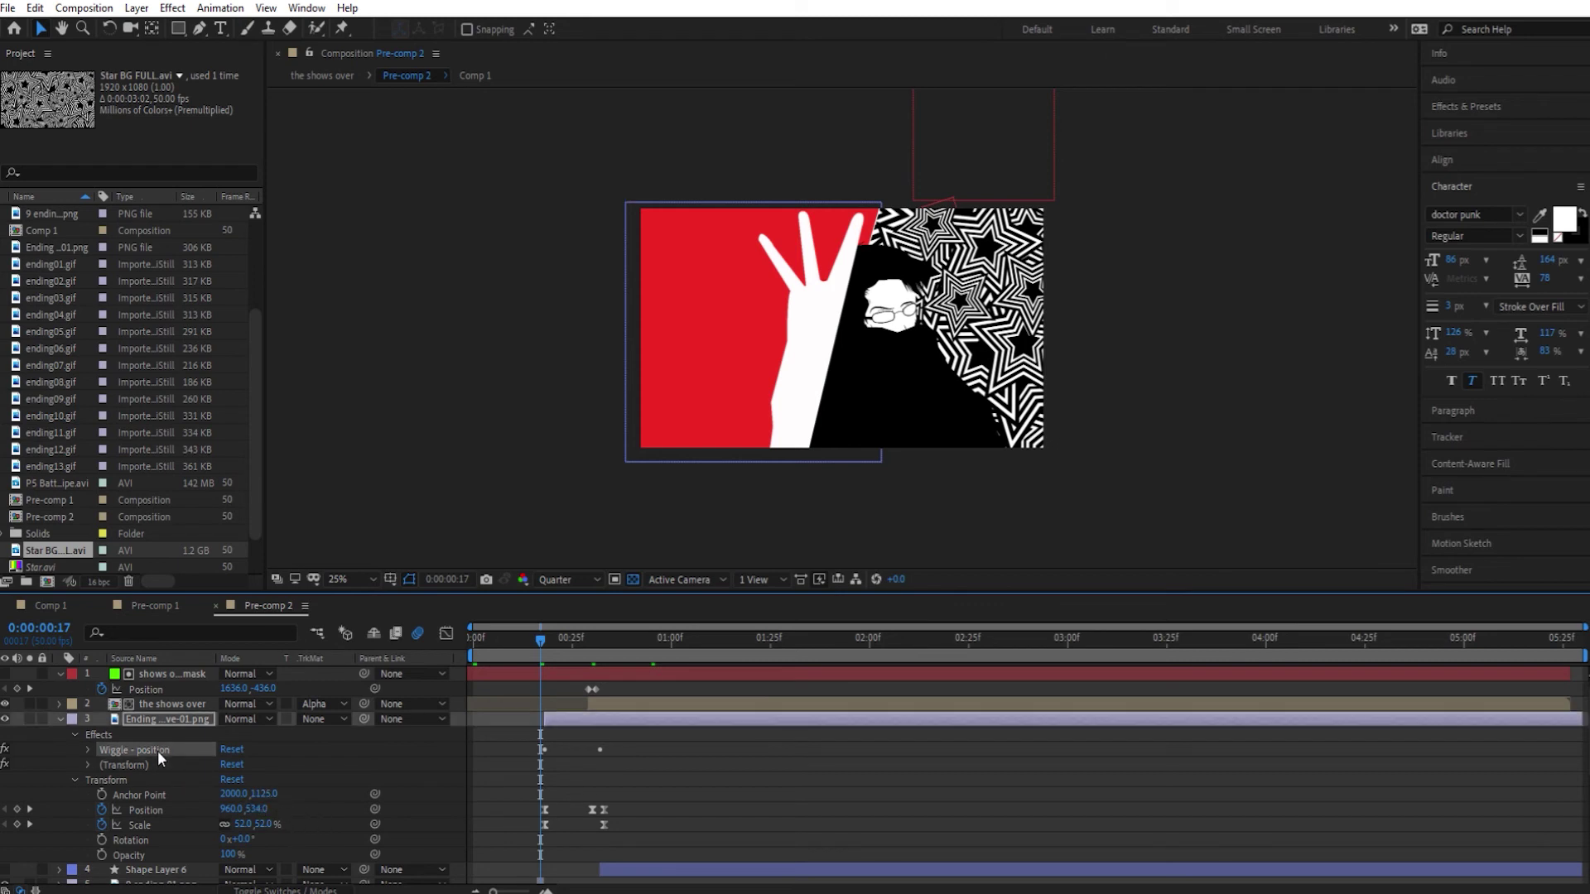
click(89, 749)
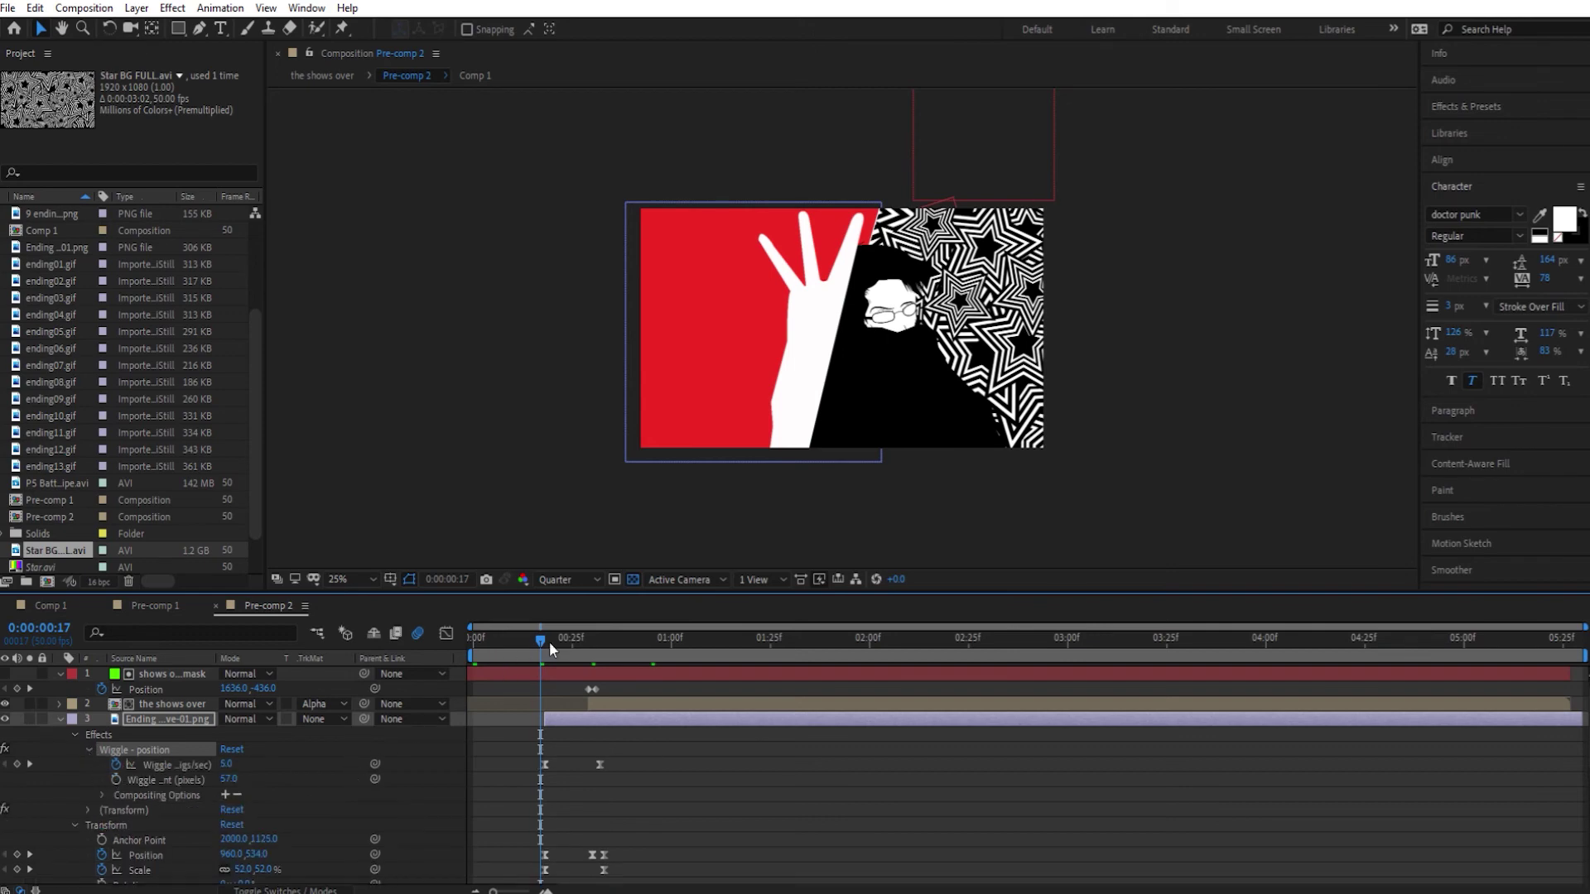
drag(542, 642, 602, 648)
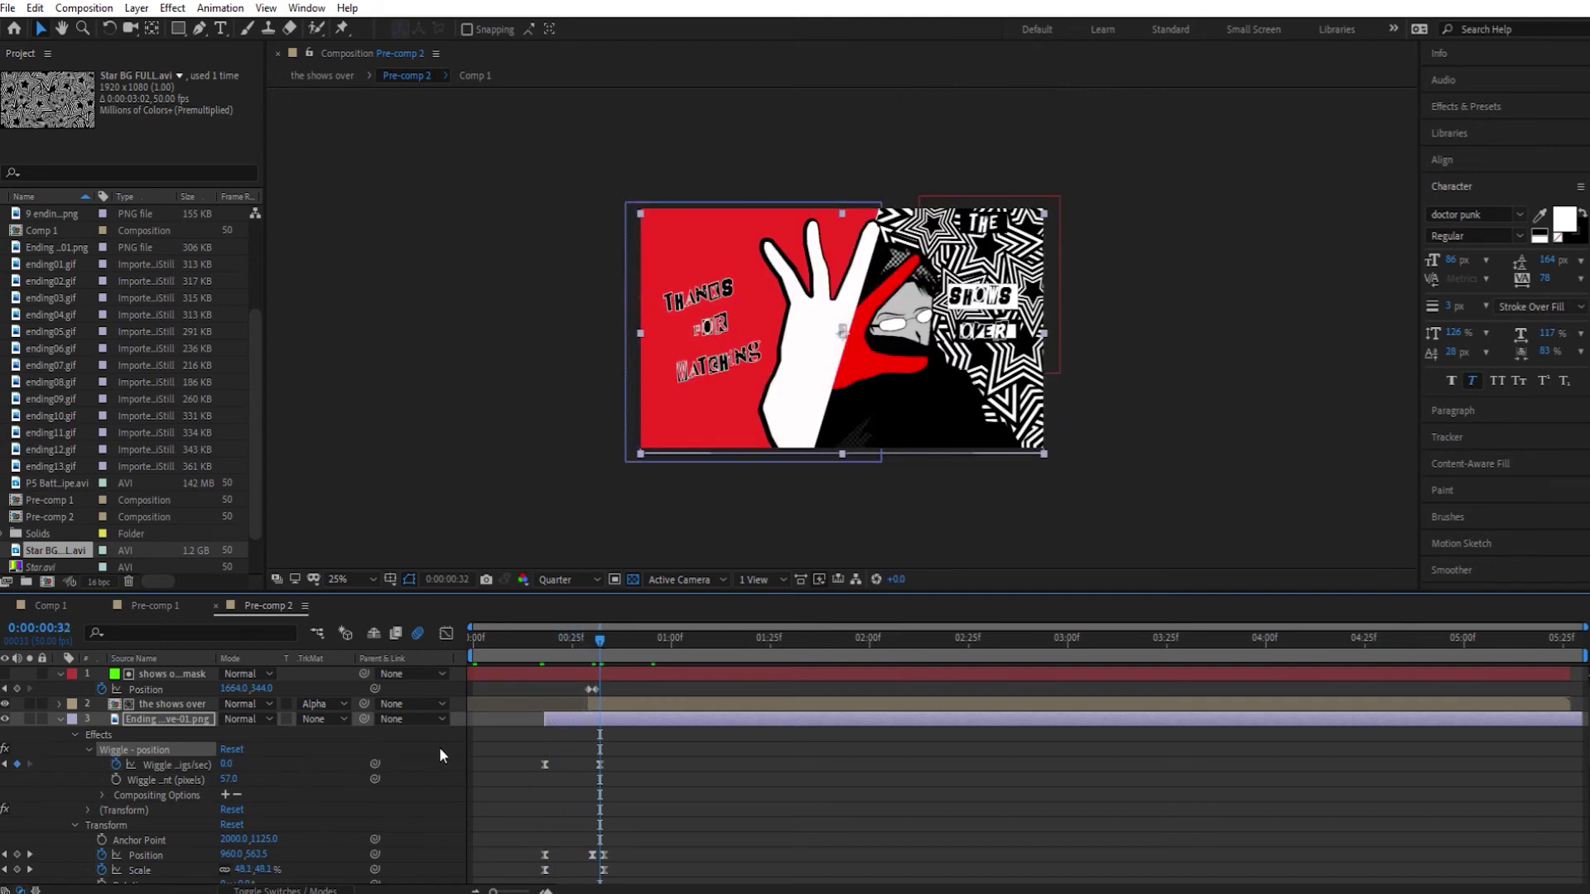
scroll(519, 808, down, 2)
mouse_move(599, 643)
mouse_down()
mouse_move(544, 642)
mouse_move(605, 647)
mouse_up()
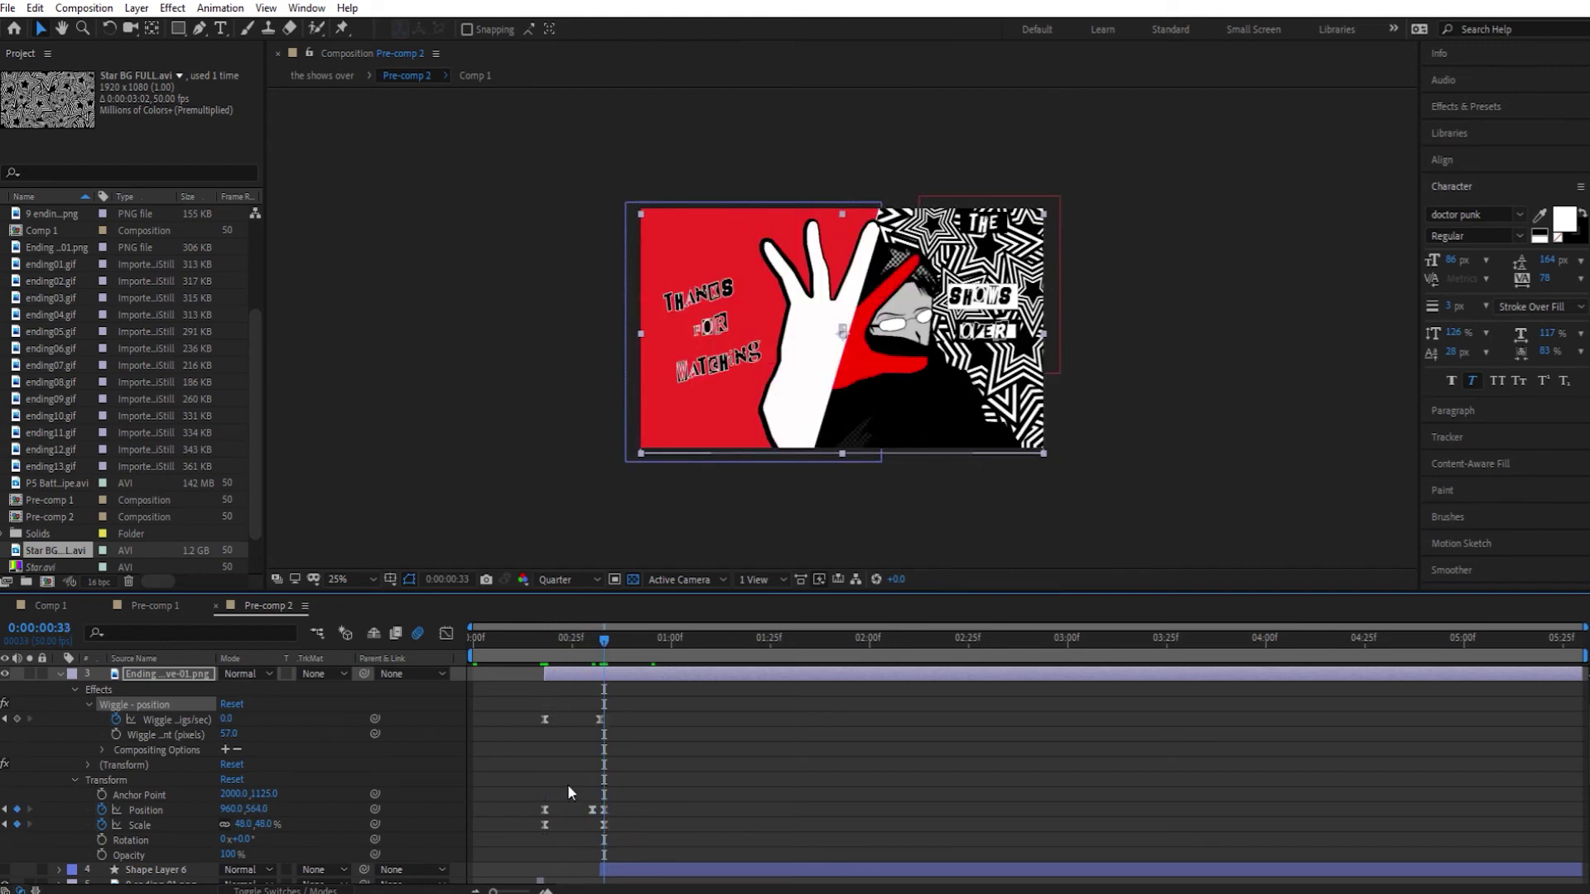
drag(605, 639, 1036, 672)
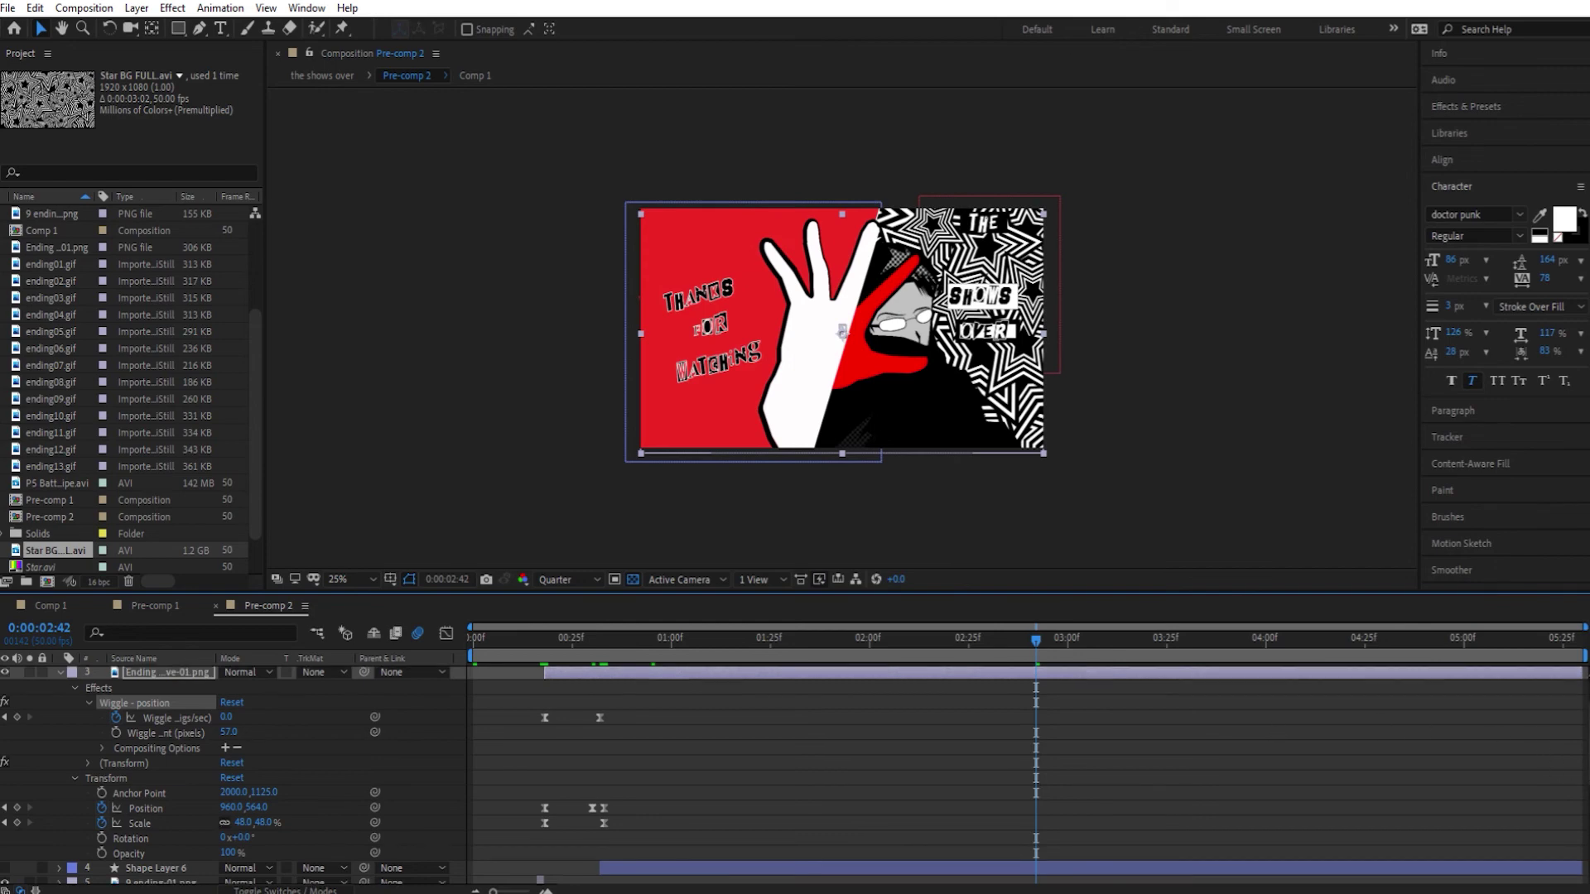
scroll(828, 770, down, 5)
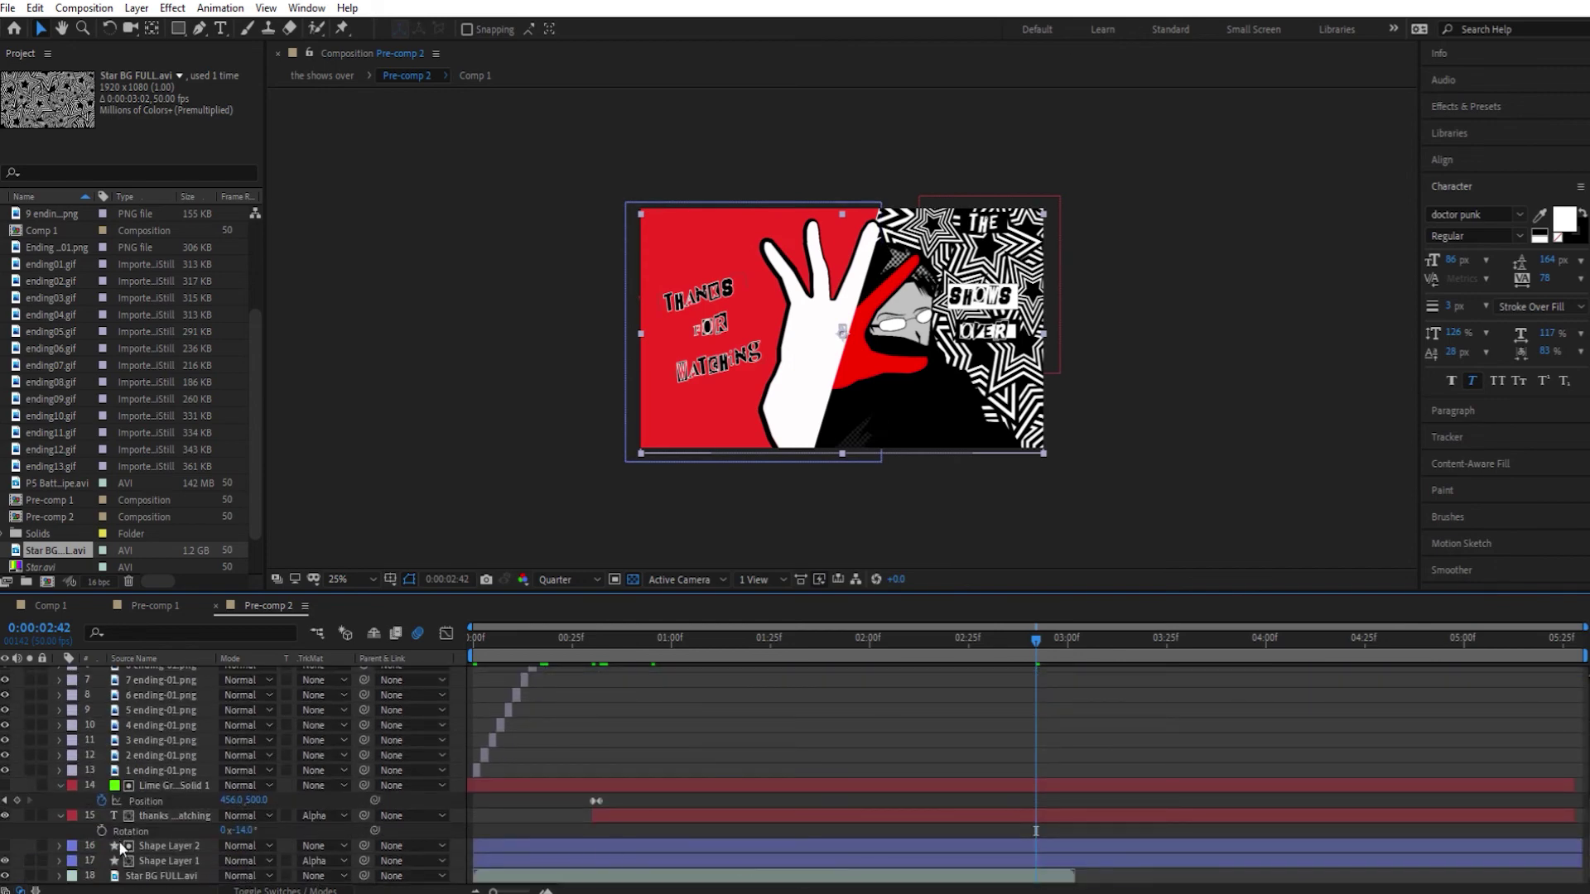
Duplicate Star BG FULL.avi and start the copy near 03:01
click(160, 877)
mouse_move(168, 880)
mouse_down()
mouse_move(914, 892)
mouse_move(193, 884)
mouse_up()
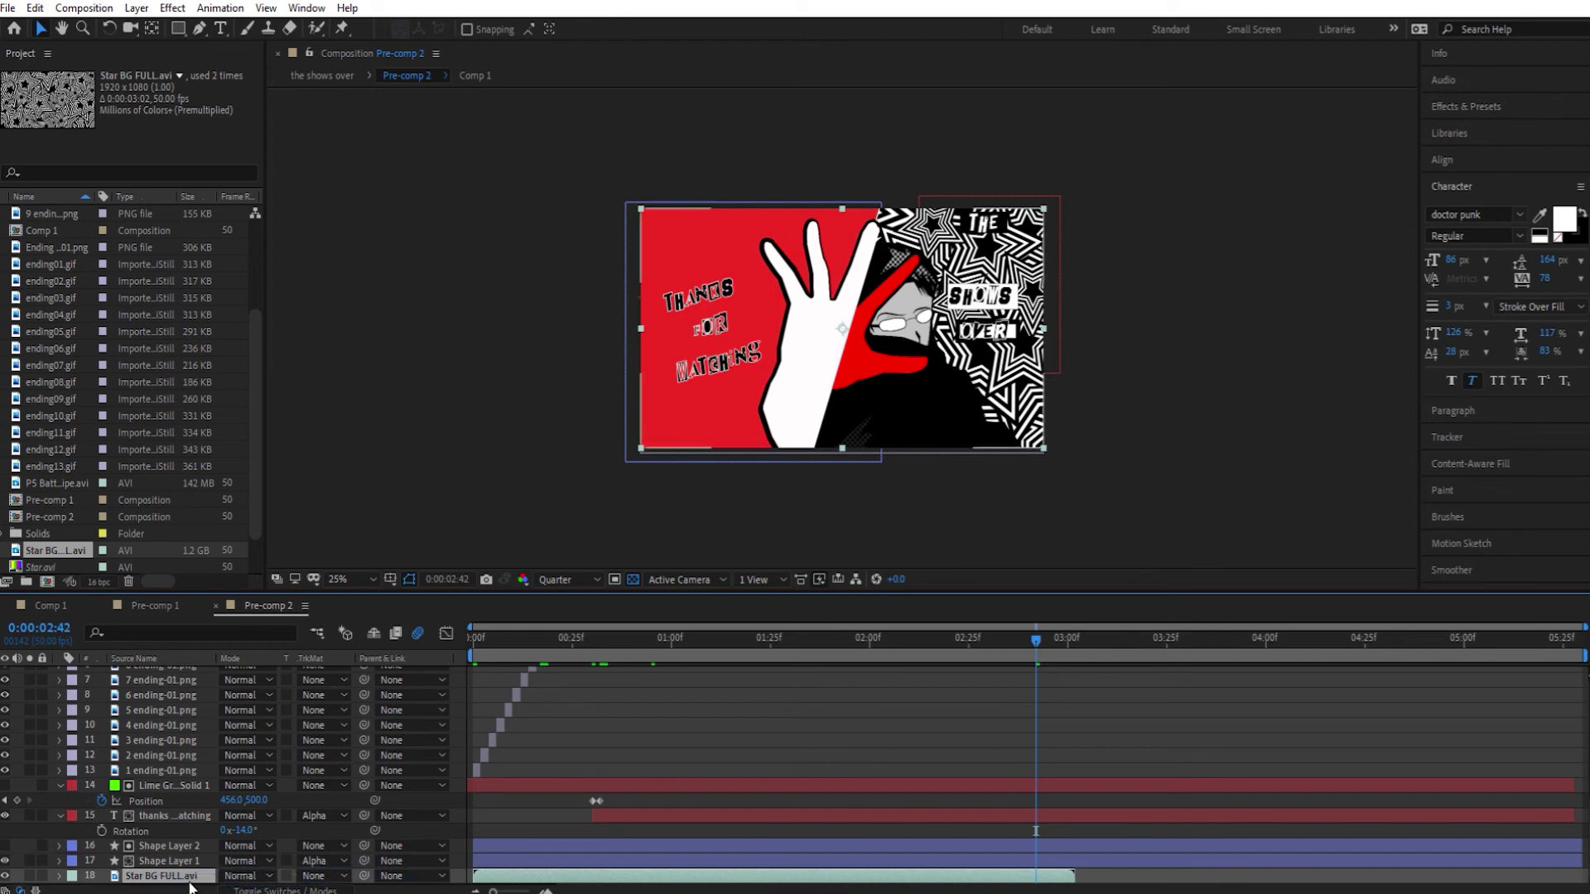
key(ctrl+d)
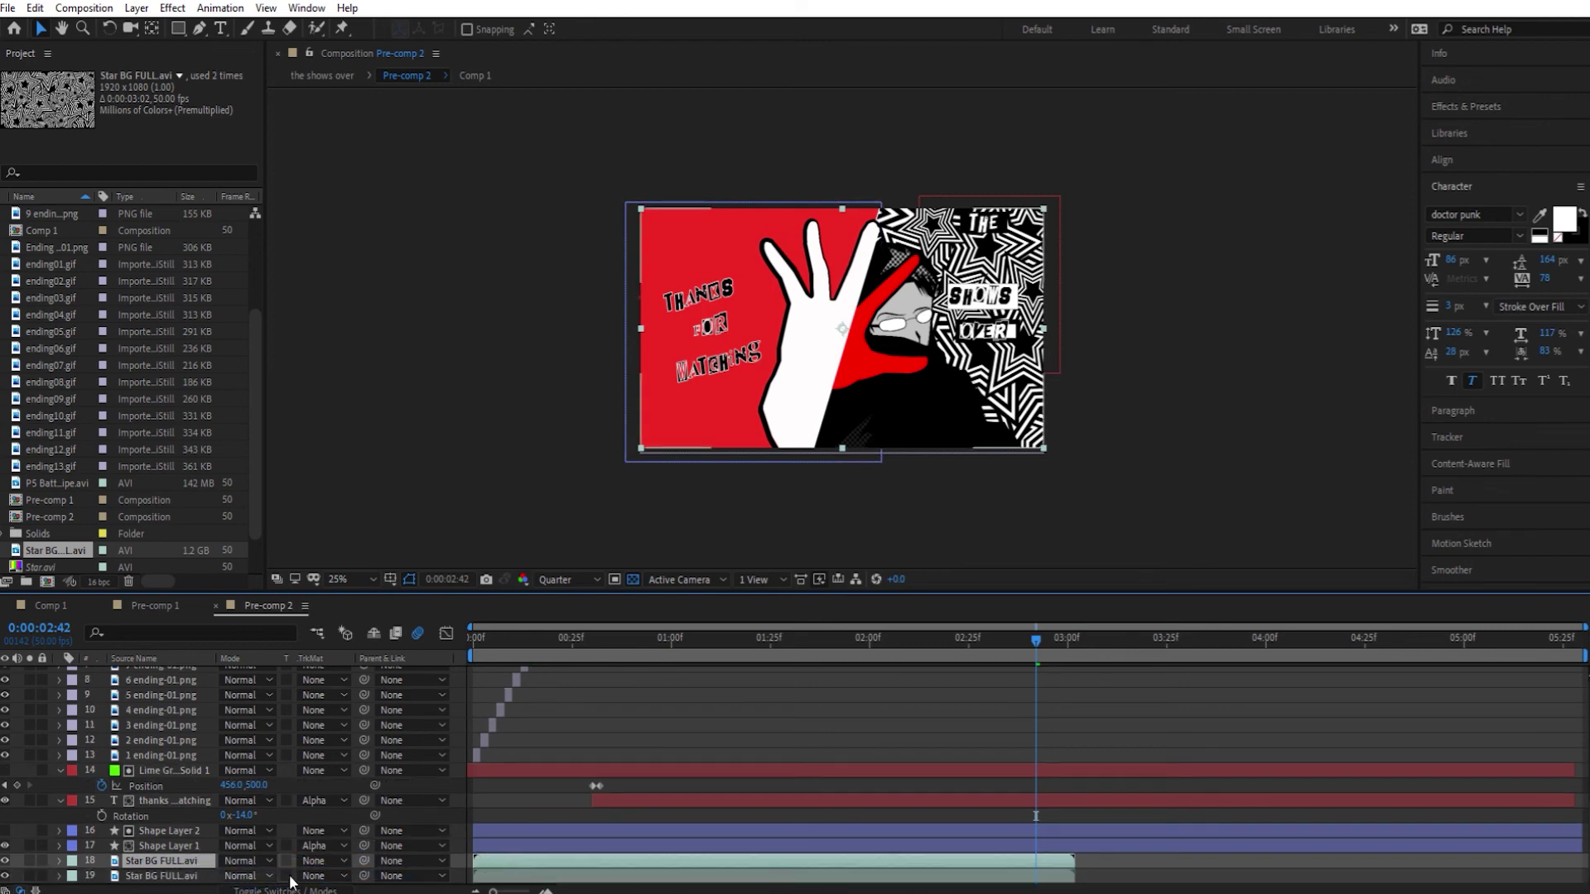
drag(687, 867, 1304, 865)
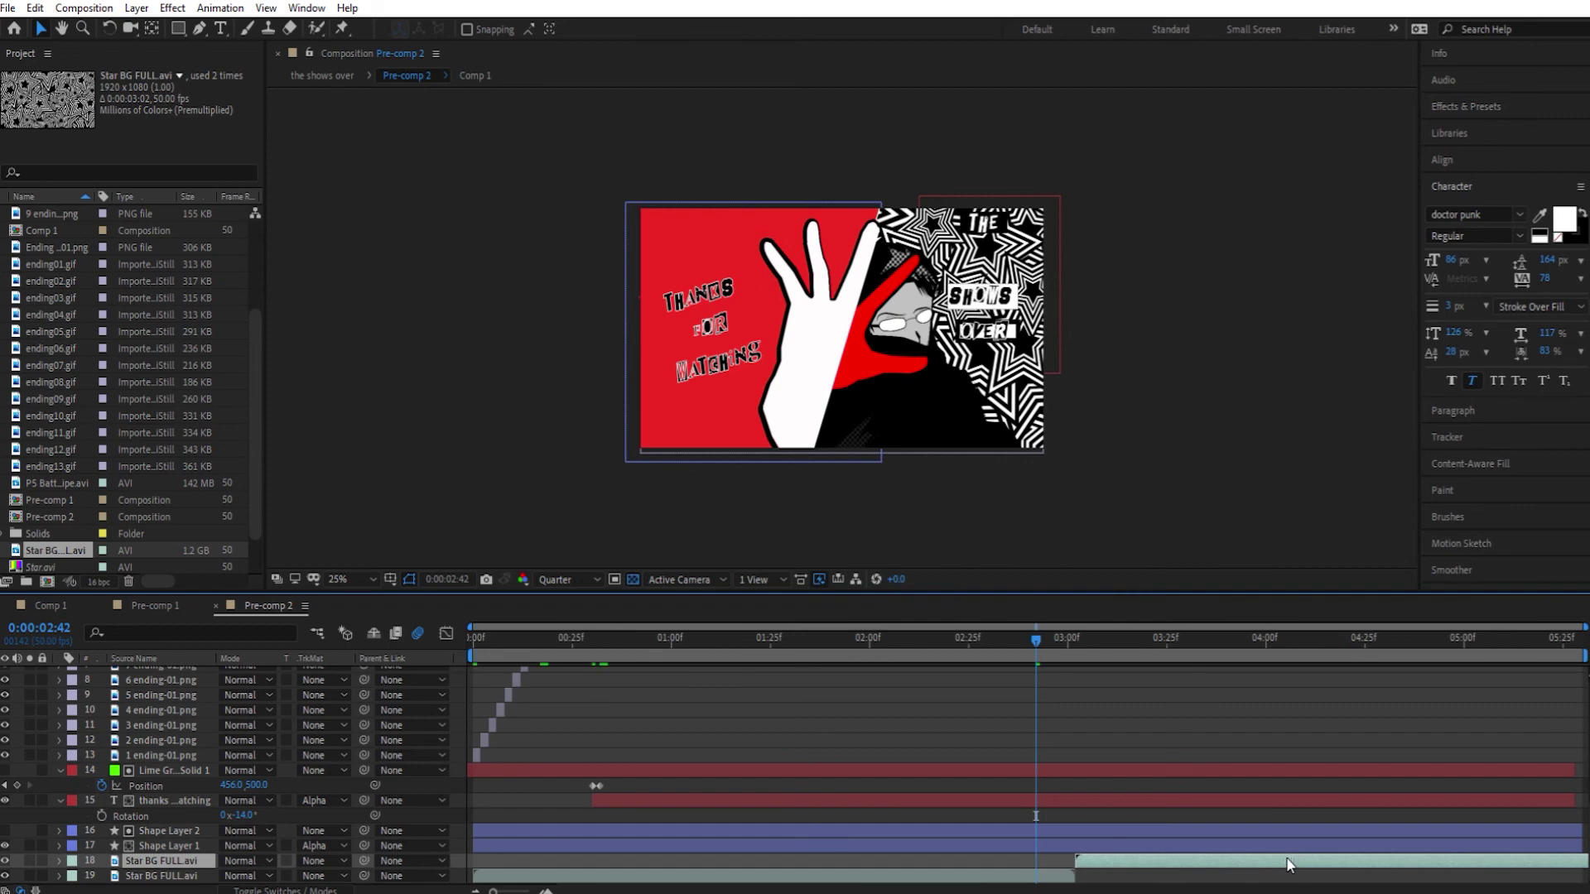
Preview the later part of the composition through to its end at 50% view
drag(1057, 656, 1400, 658)
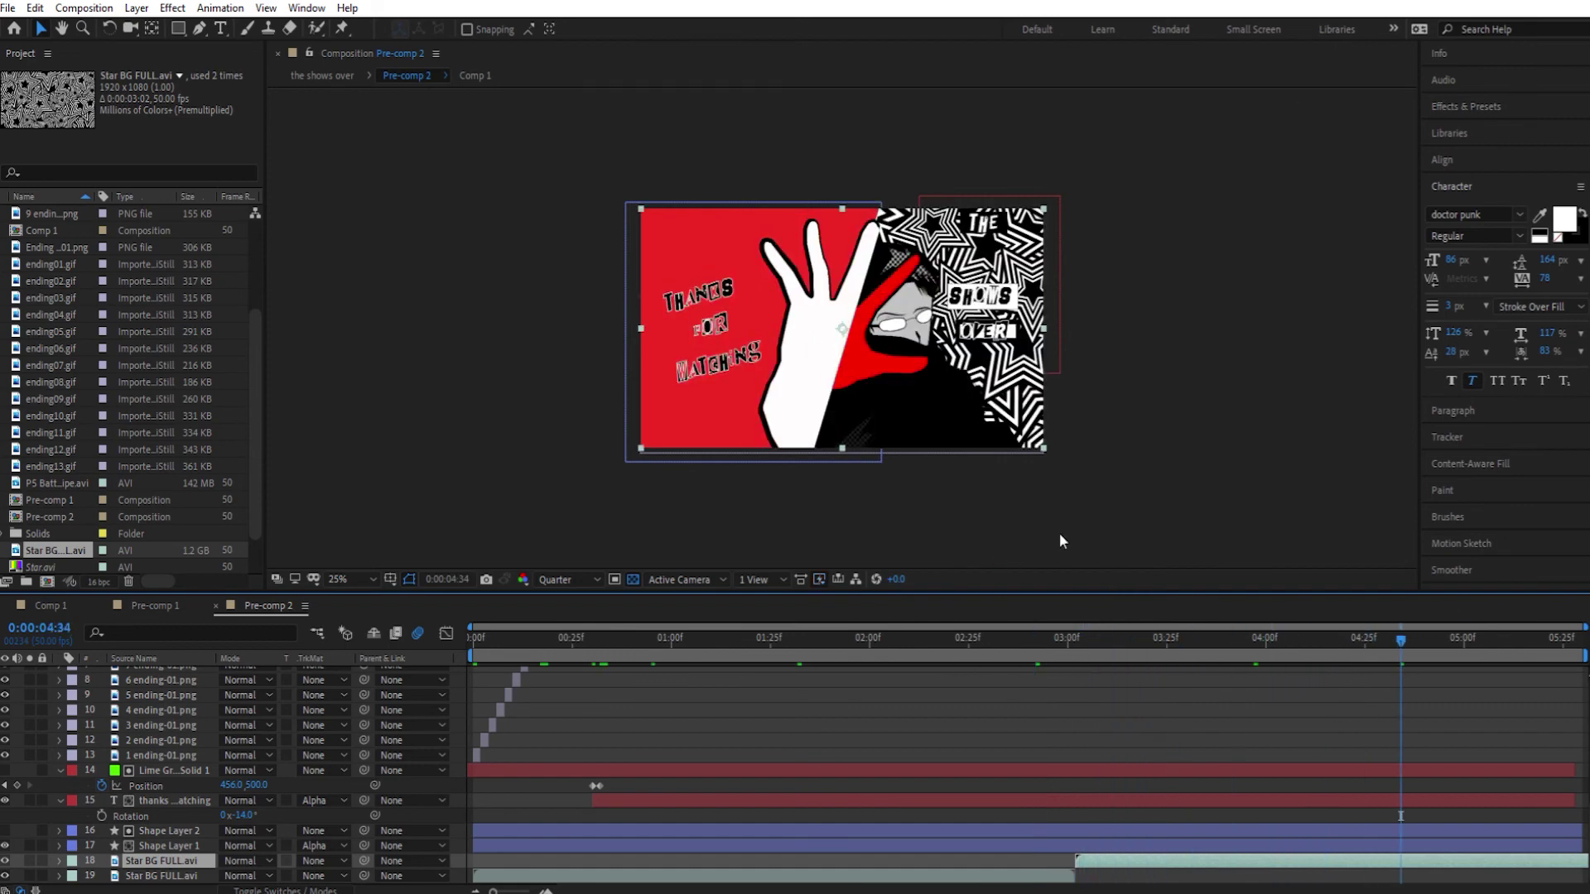
key(slash)
key(comma)
drag(1392, 637, 1577, 640)
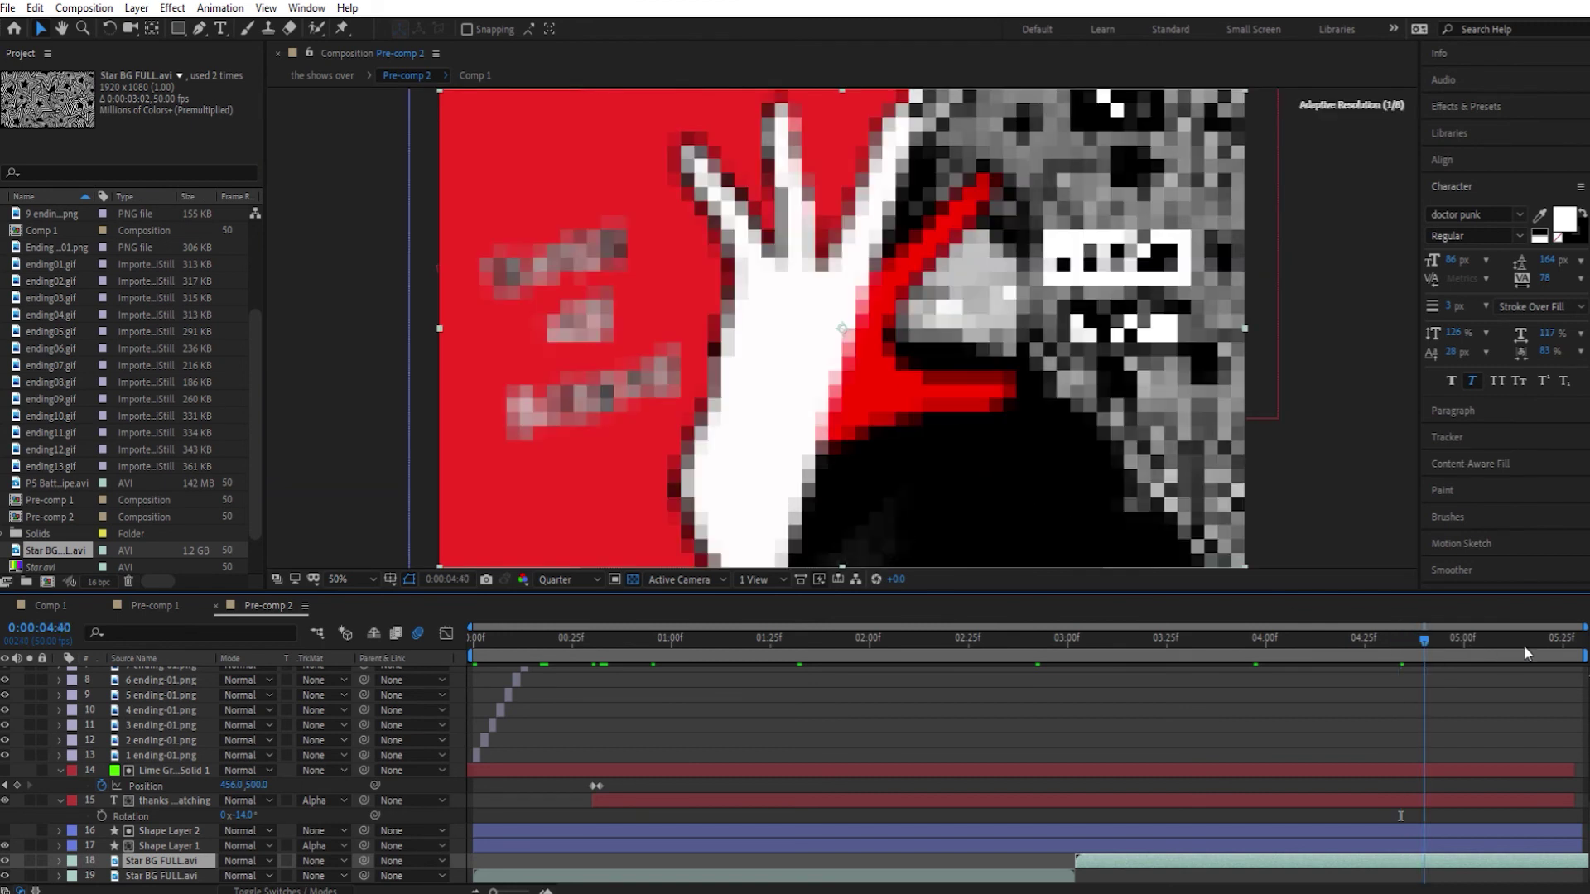